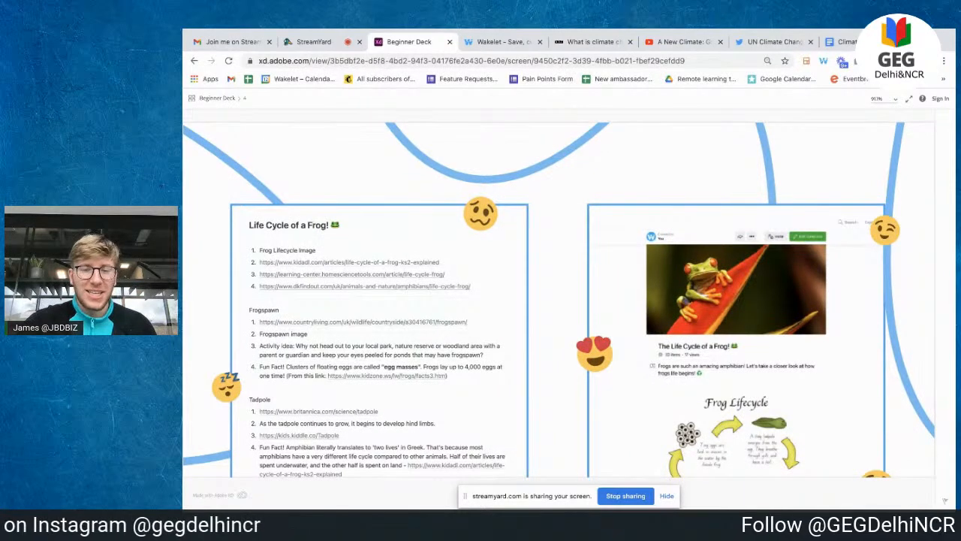
Step: Dismiss the screen-sharing notification and scroll over the current deck slide
click(667, 496)
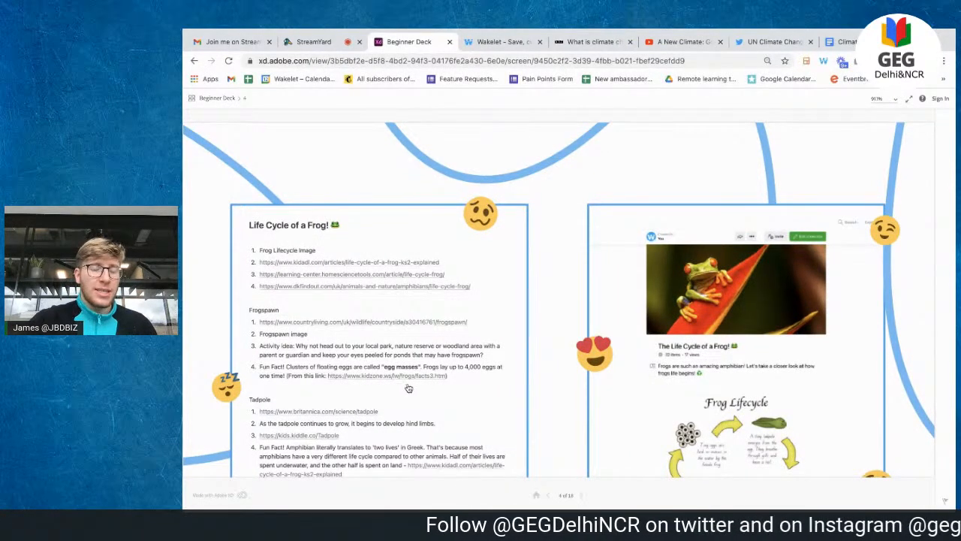
scroll(409, 387, down, 4)
scroll(408, 387, up, 5)
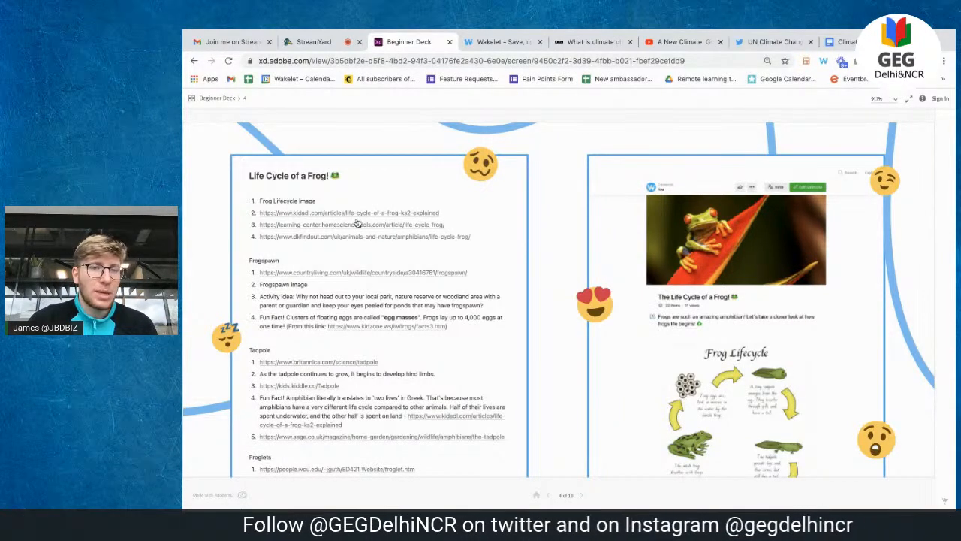
scroll(358, 223, down, 1)
scroll(357, 223, up, 1)
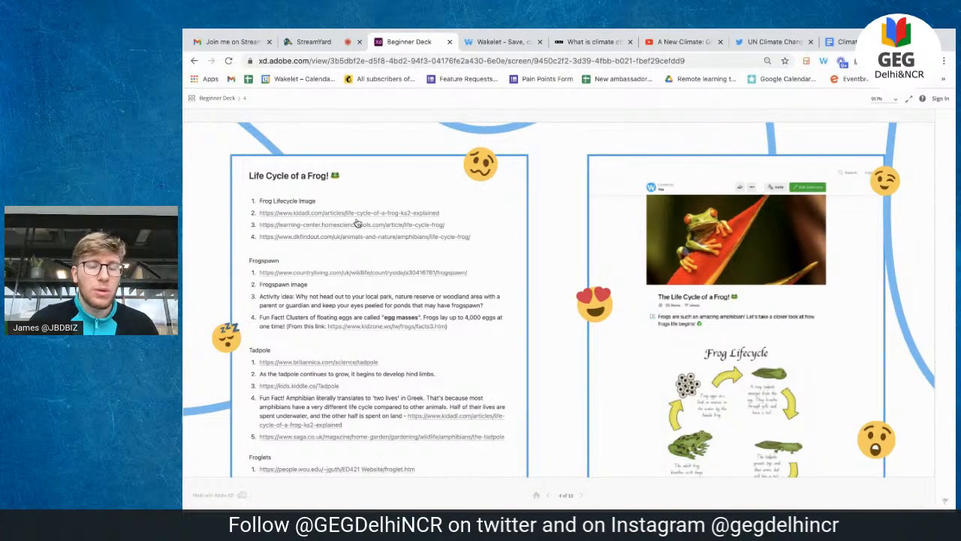
scroll(357, 224, down, 5)
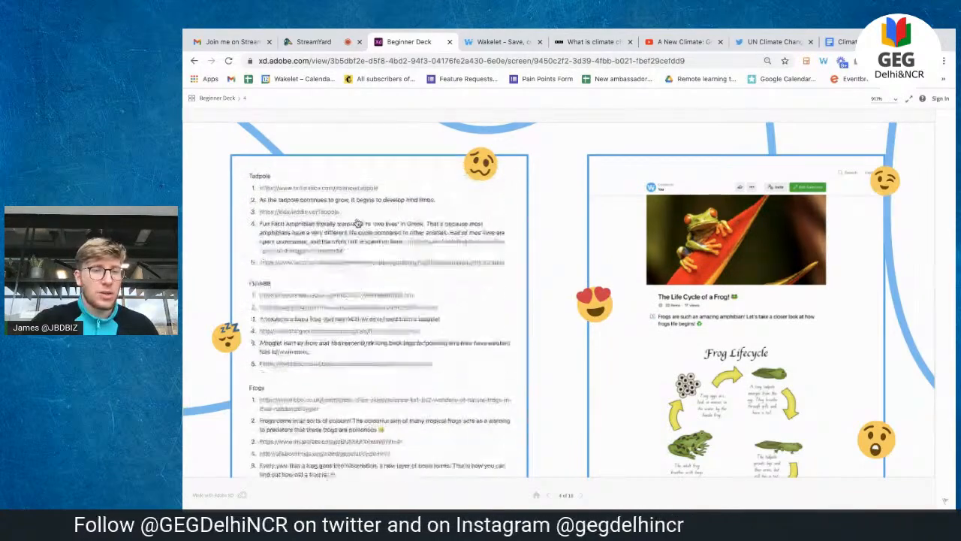
scroll(358, 224, up, 6)
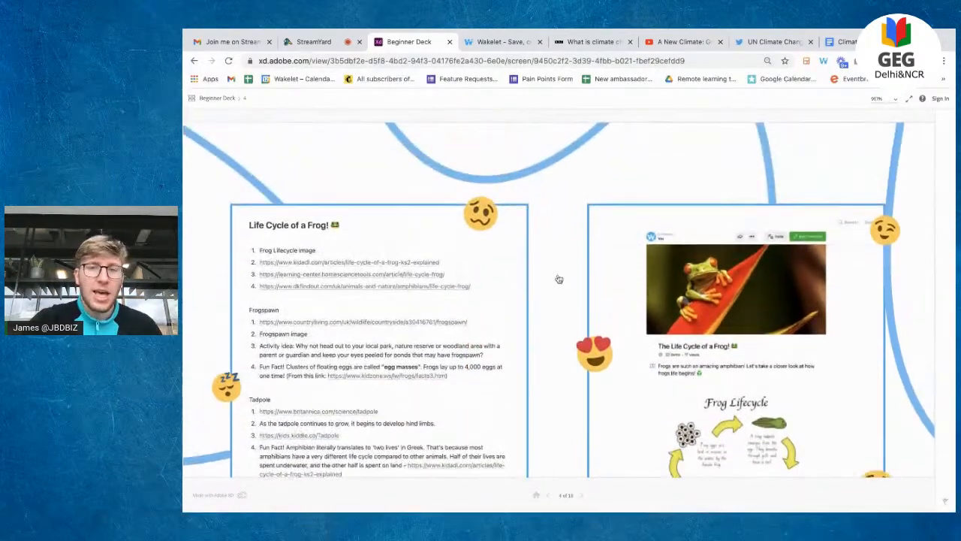
Step: Scroll through the slide, then advance to the Free!, Unlimited!, Safe! slide
scroll(742, 333, down, 1)
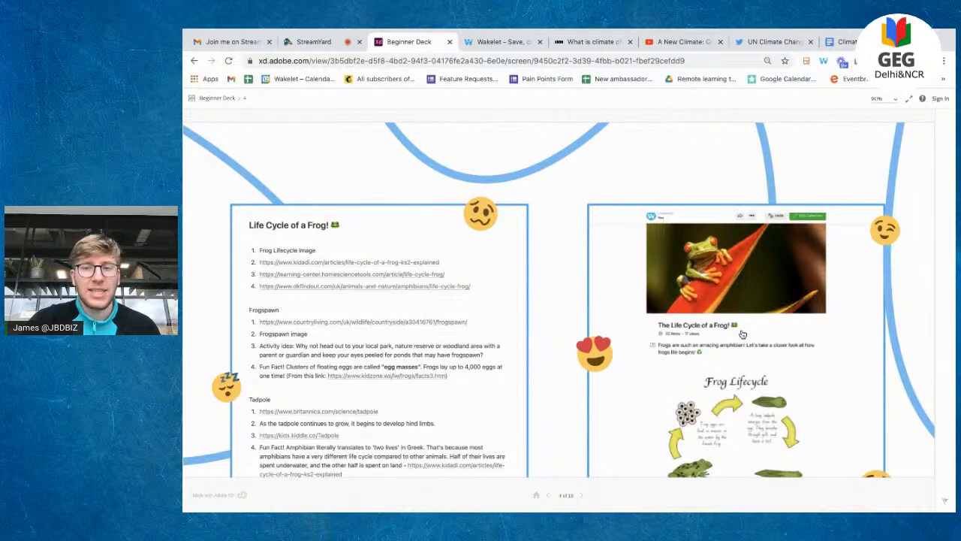
scroll(741, 333, down, 3)
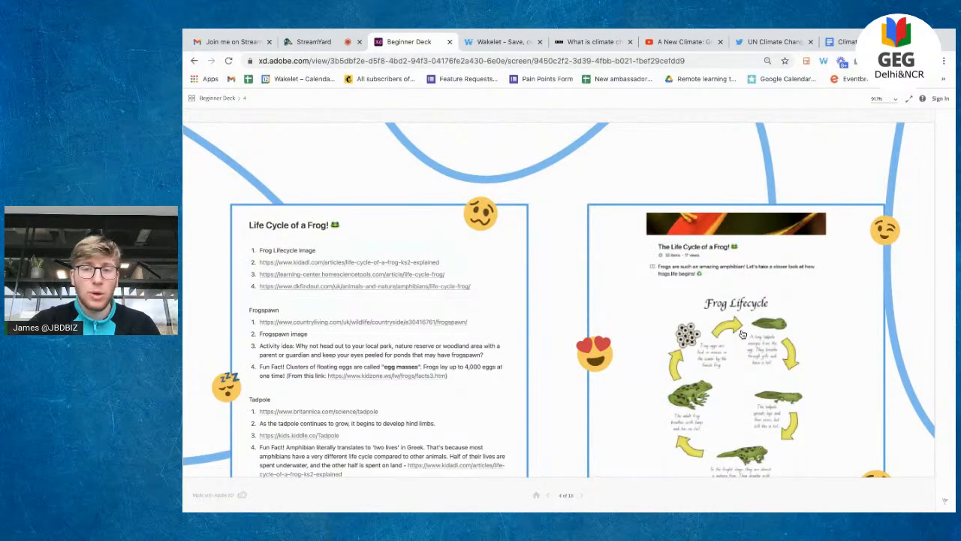
scroll(742, 333, down, 4)
scroll(742, 333, down, 4)
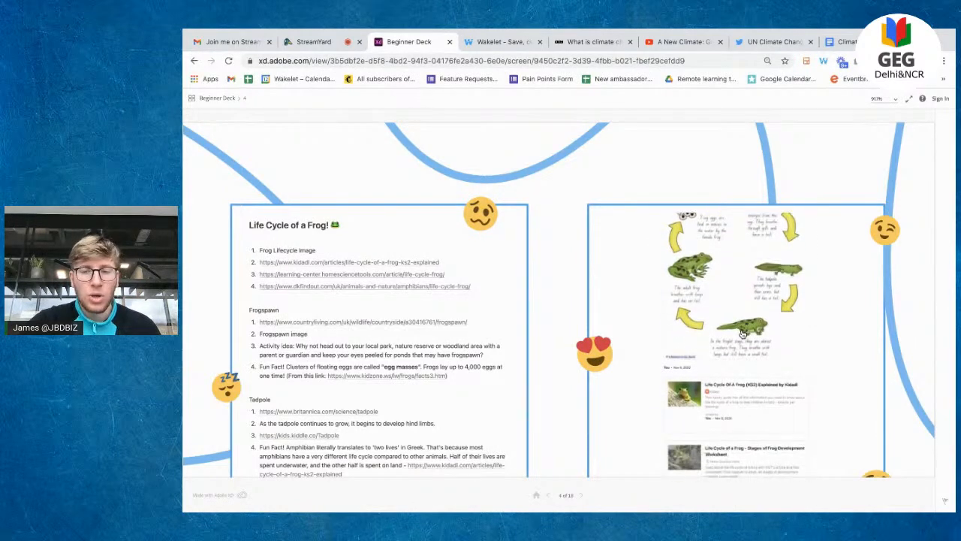
scroll(742, 334, down, 6)
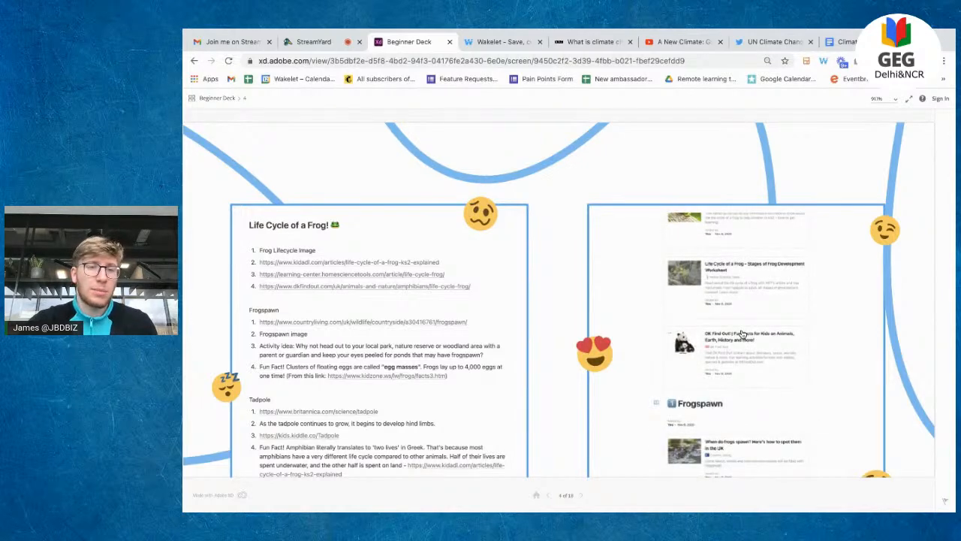
scroll(742, 334, down, 5)
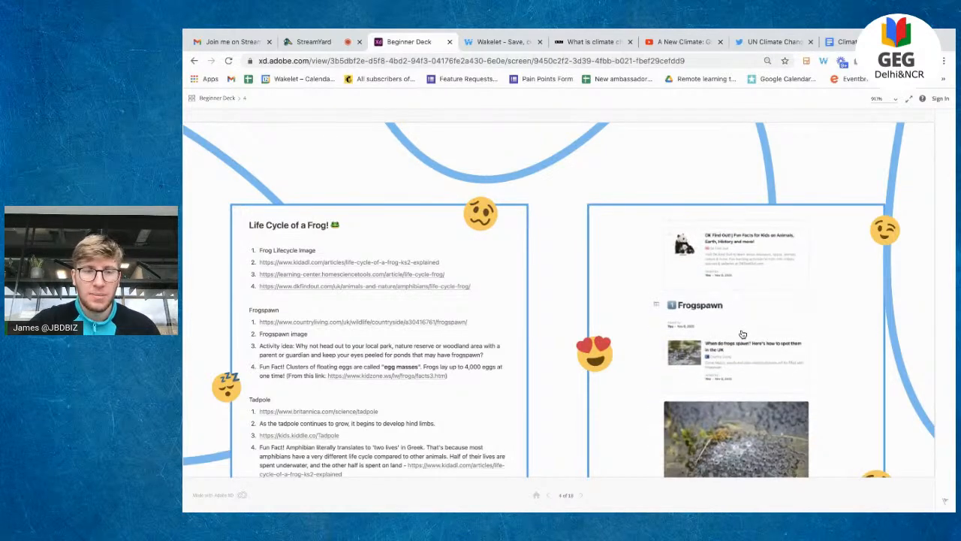
scroll(741, 333, down, 3)
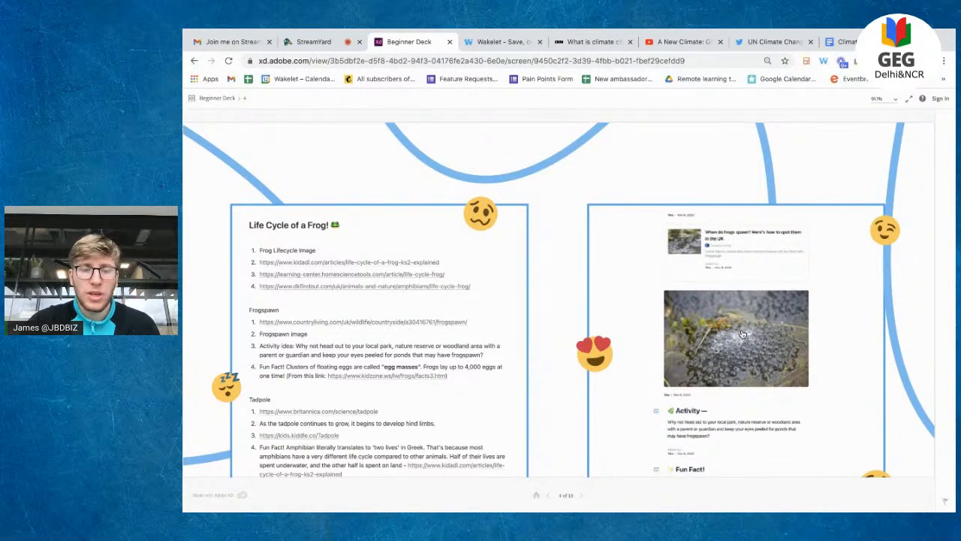
scroll(742, 333, down, 1)
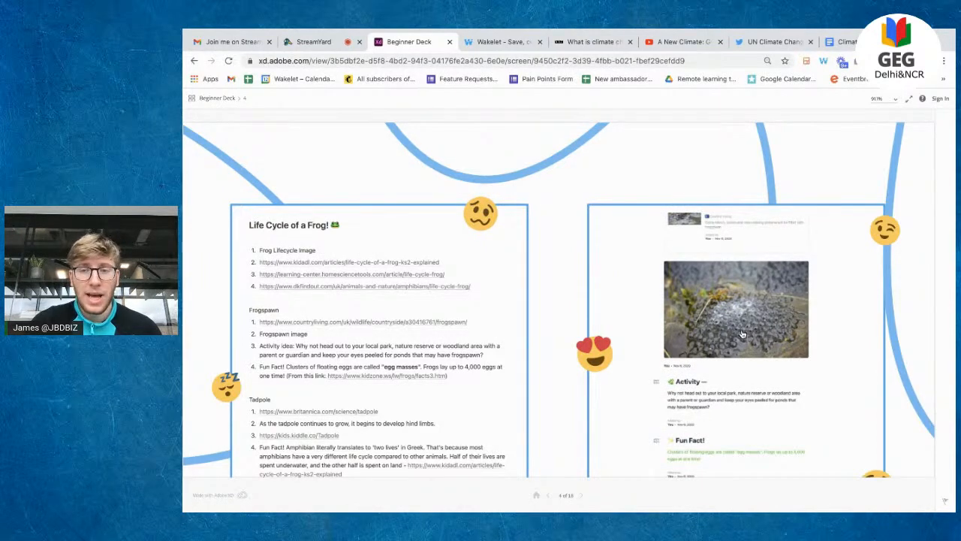
scroll(741, 333, down, 6)
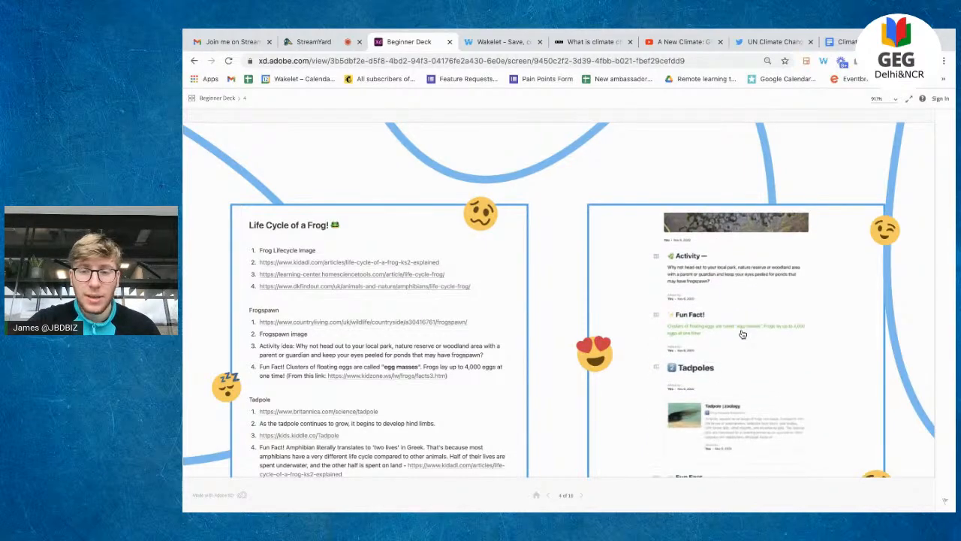
scroll(741, 333, down, 6)
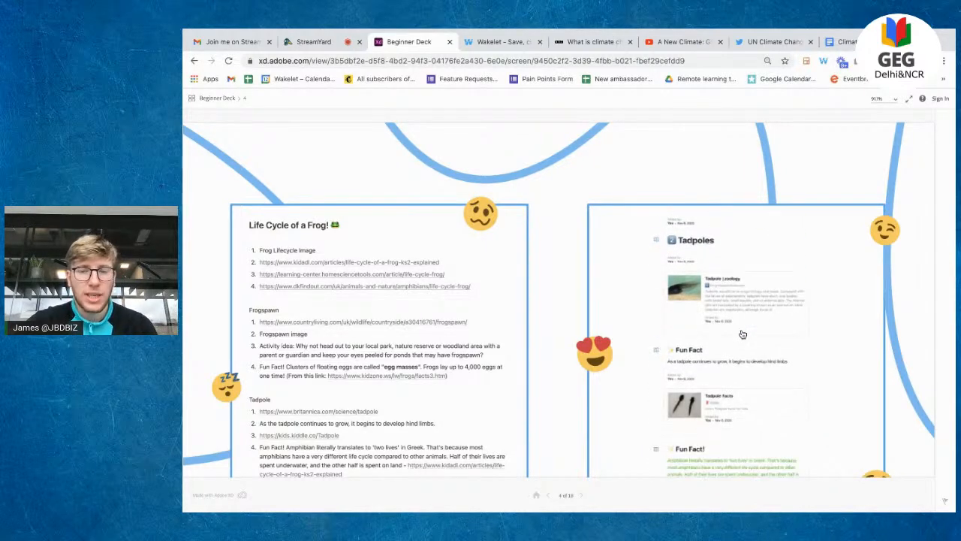
scroll(742, 333, down, 1)
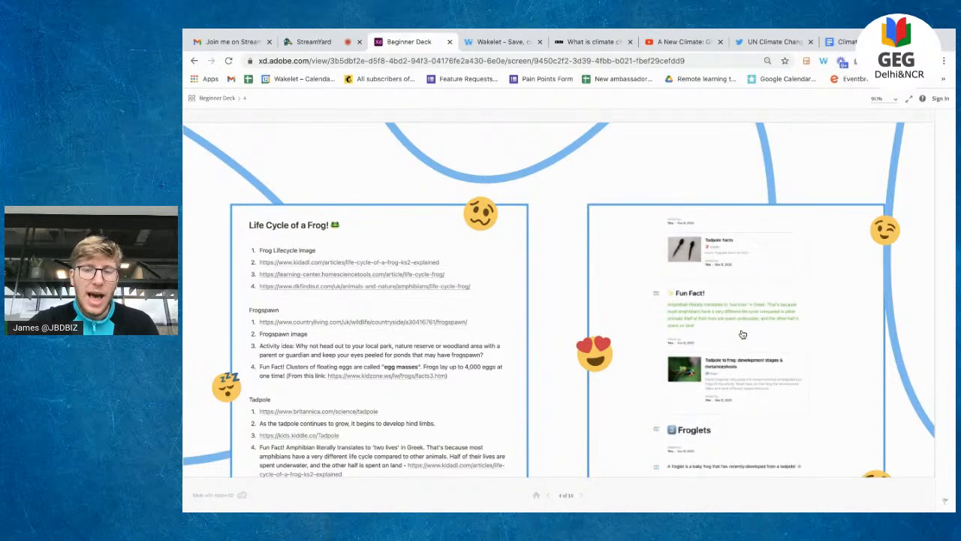
scroll(742, 333, down, 4)
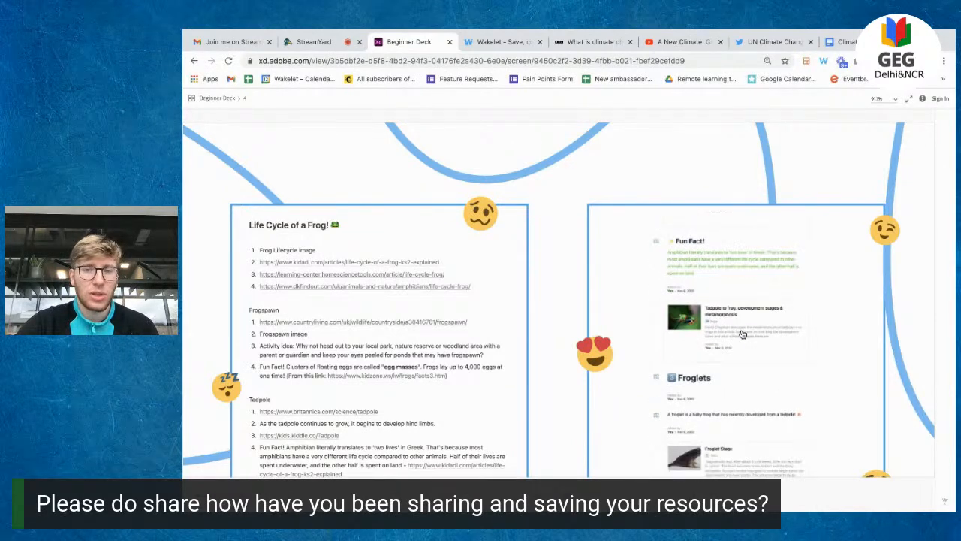
scroll(742, 334, up, 15)
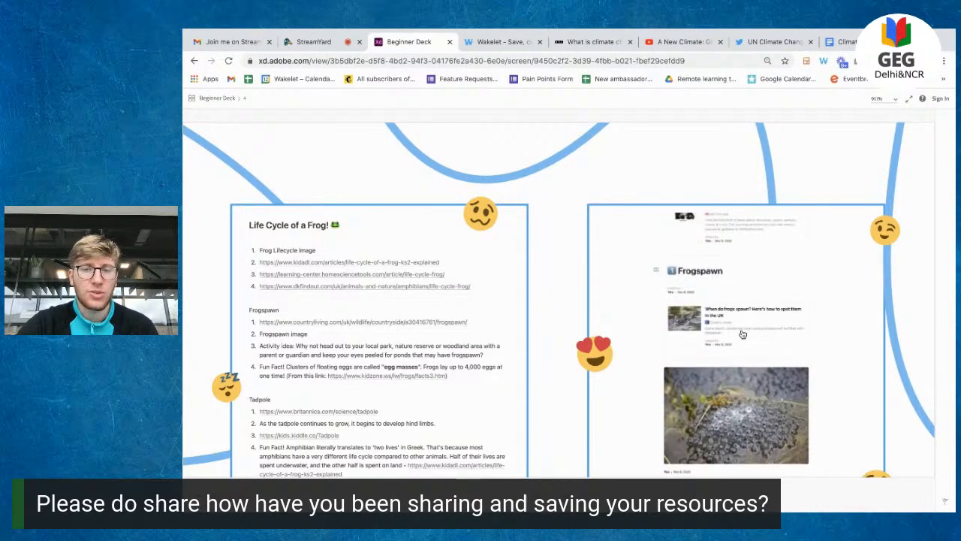
scroll(741, 333, up, 3)
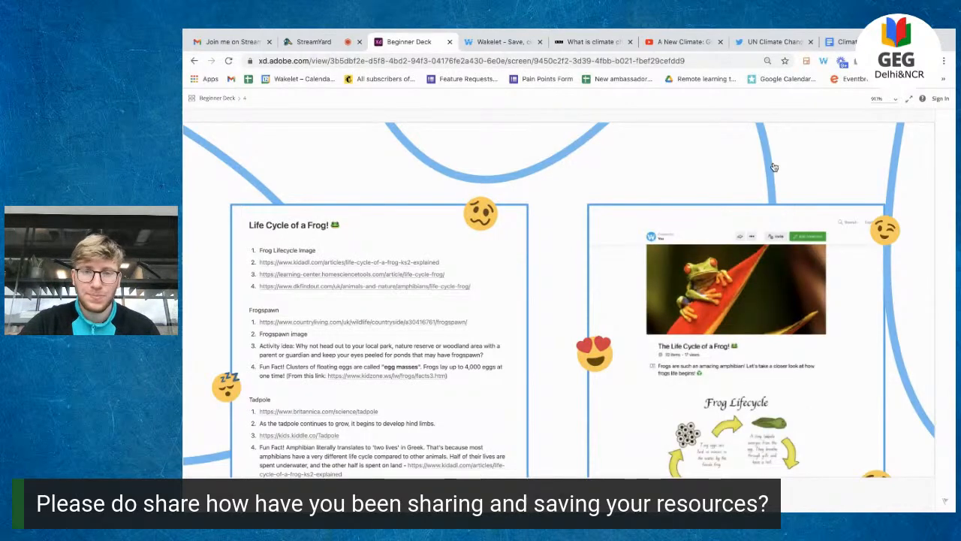
key(Right)
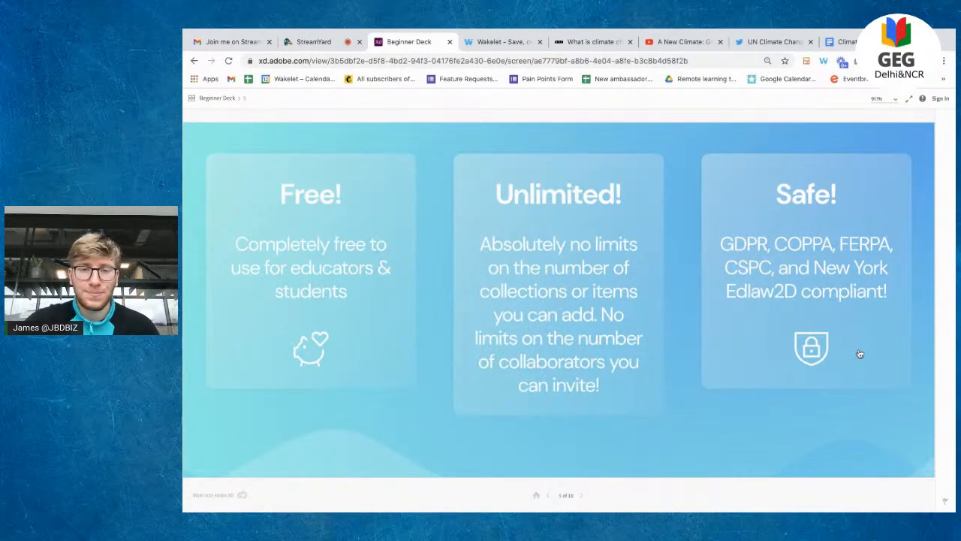
Step: Advance past 'Wakelet explained in 4 steps!' to the 'Save anything!' slide
key(Right)
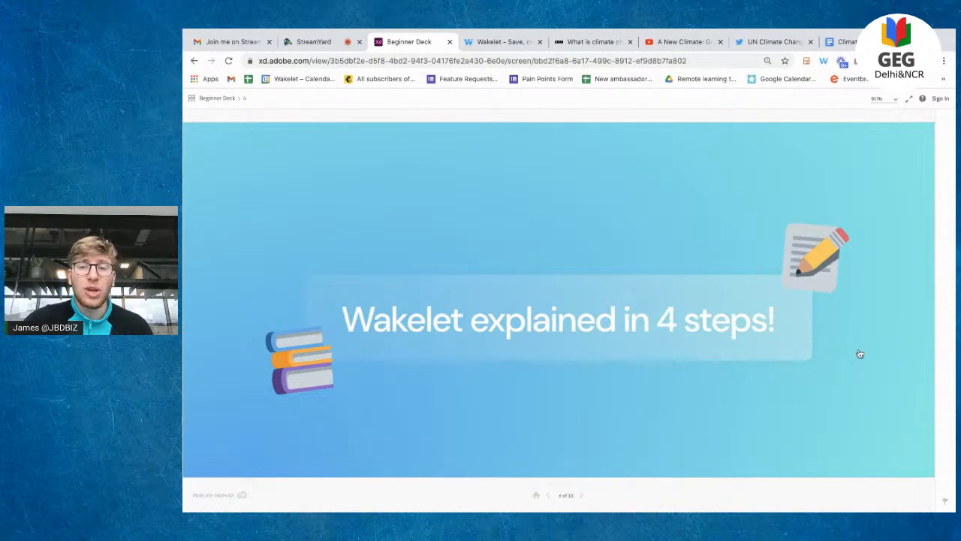
click(859, 353)
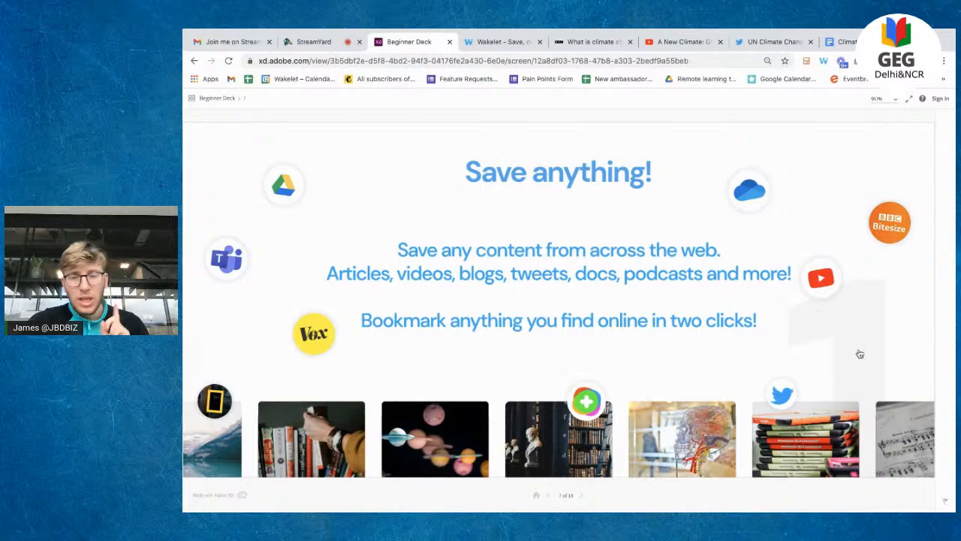
Step: Step forward three slides: Organize & Curate!, Collaborate!, then Present & Share!
click(860, 354)
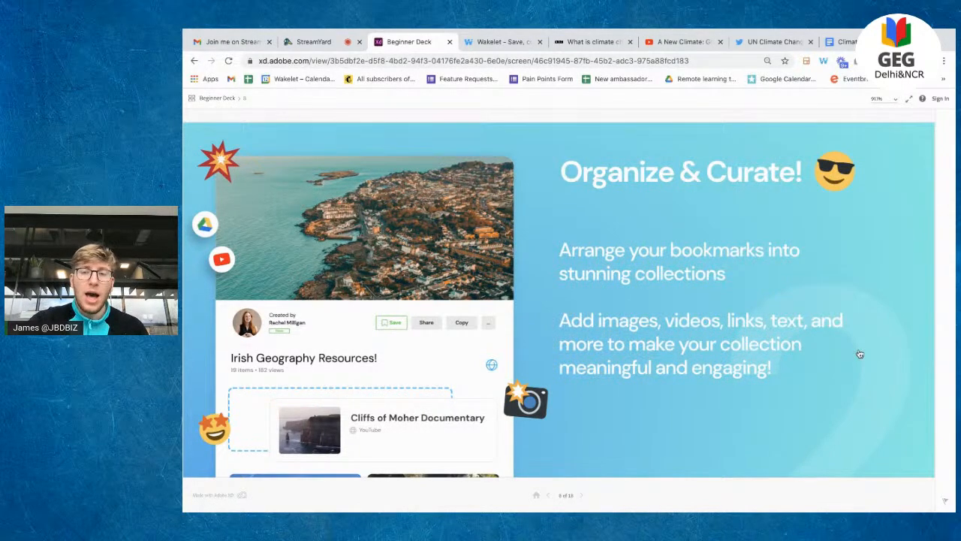
key(Right)
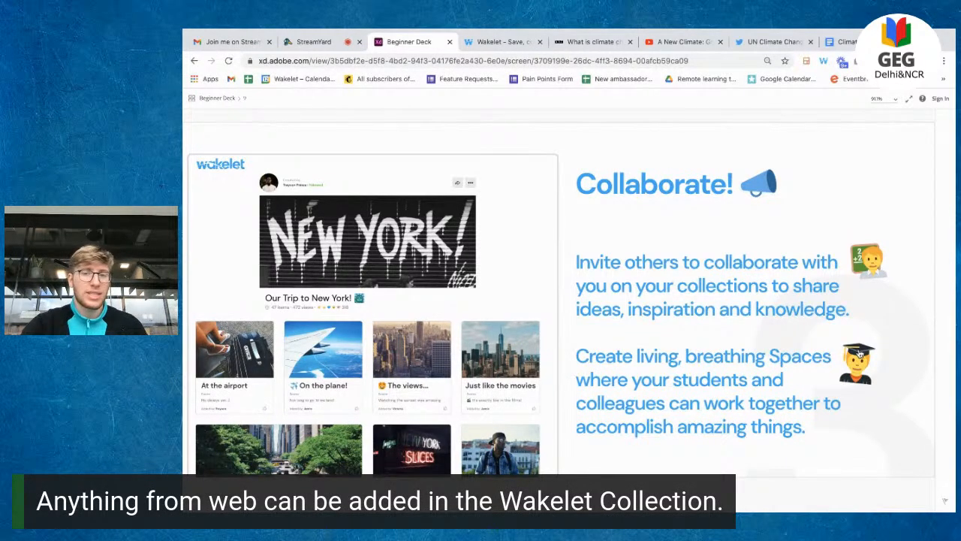
click(859, 354)
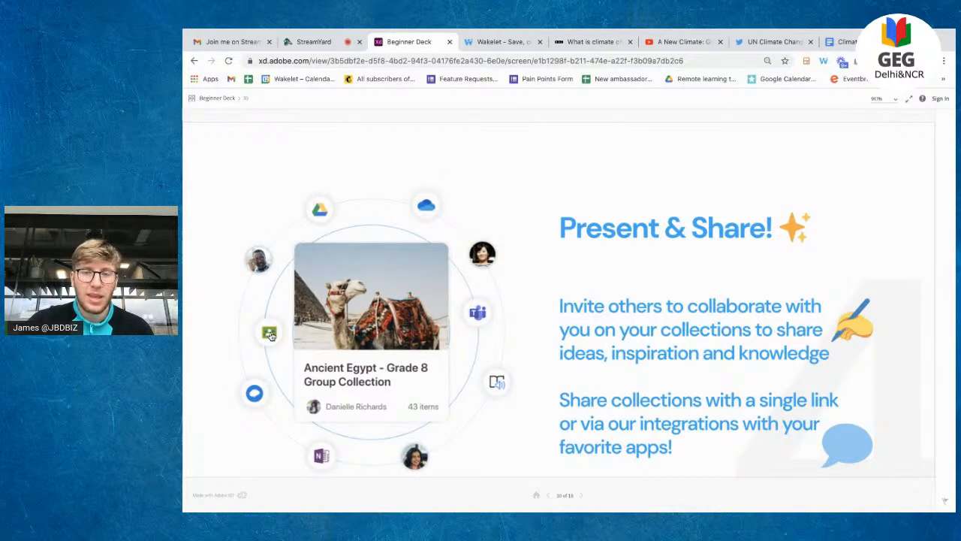
Step: Jump back to Save anything!, click through to Present & Share!, then bring up the Wakelet tab
click(271, 335)
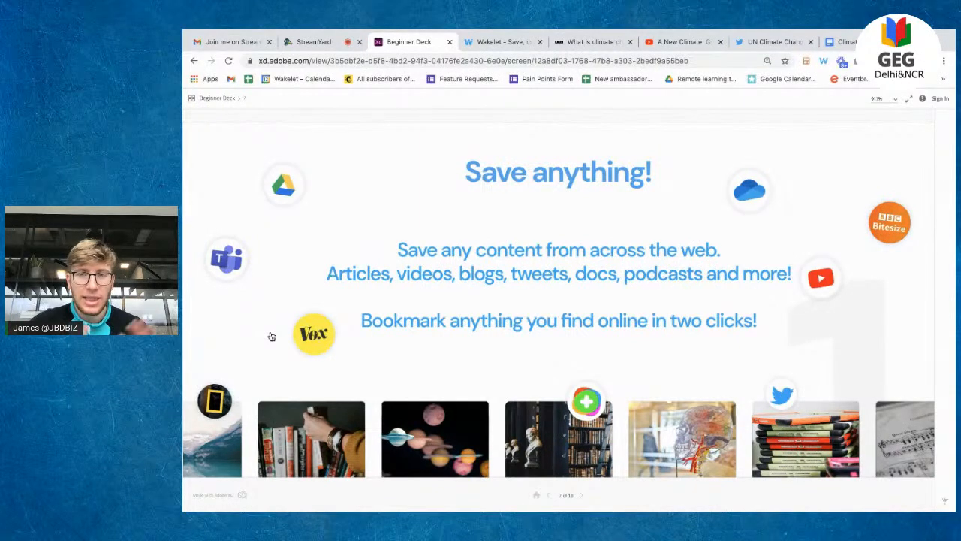
click(272, 337)
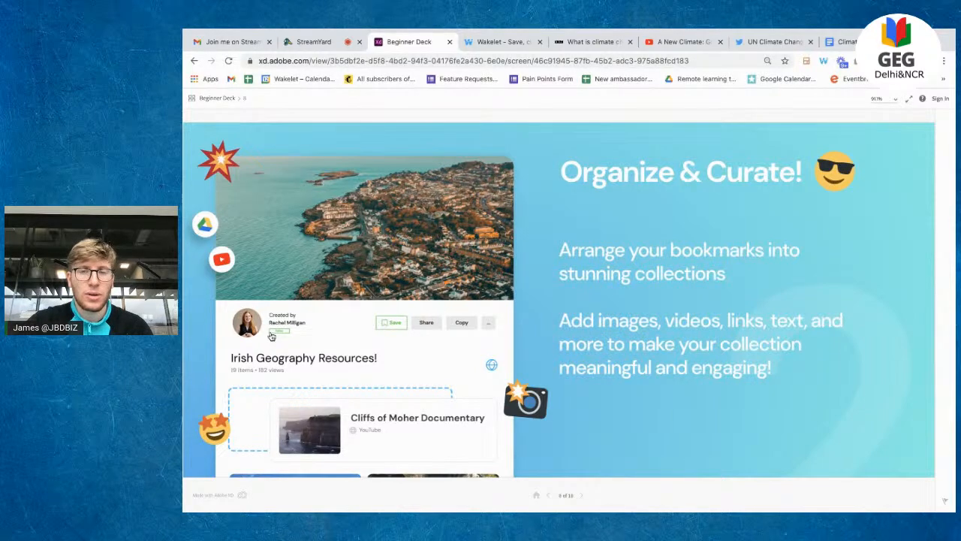
click(271, 336)
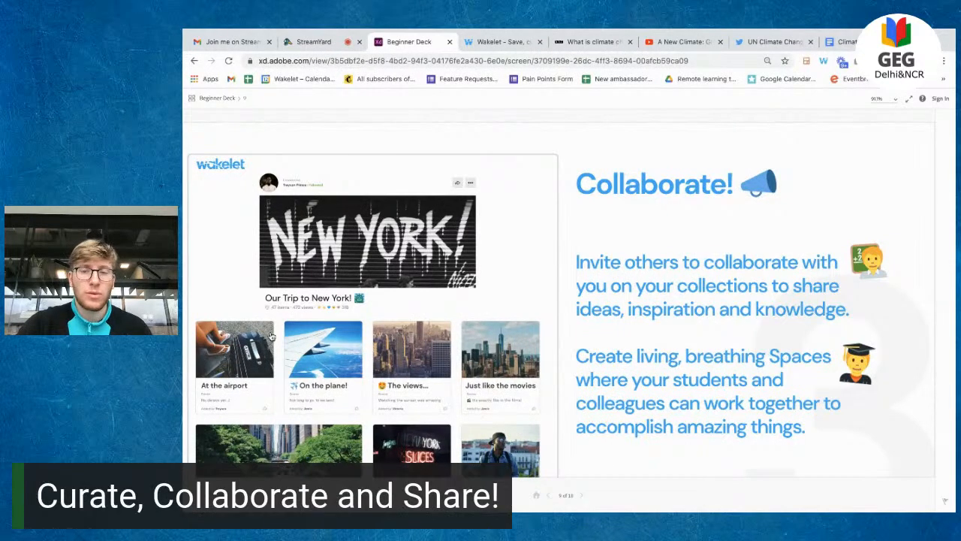
click(271, 337)
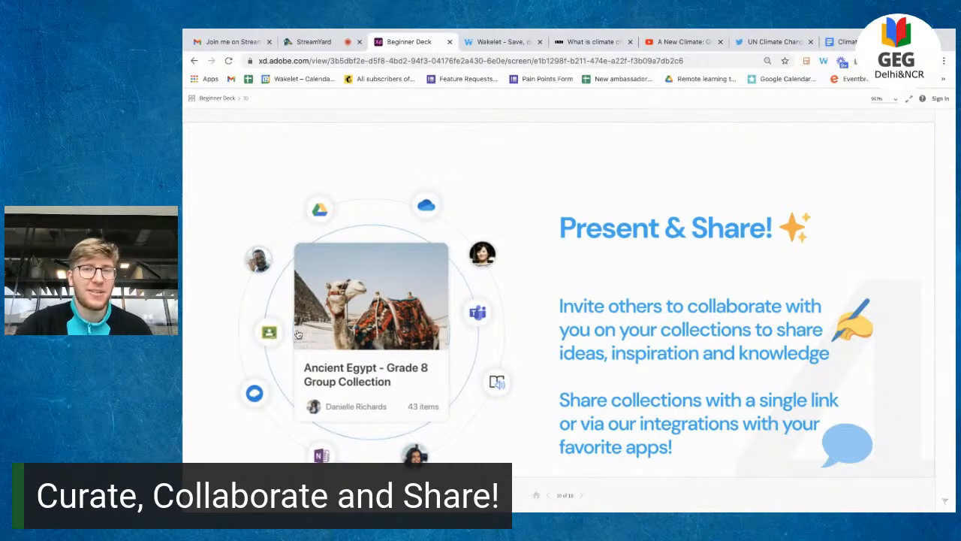
click(501, 43)
Step: Set browser zoom to 90% and load wakelet.com in a new incognito window
key(ctrl+equal)
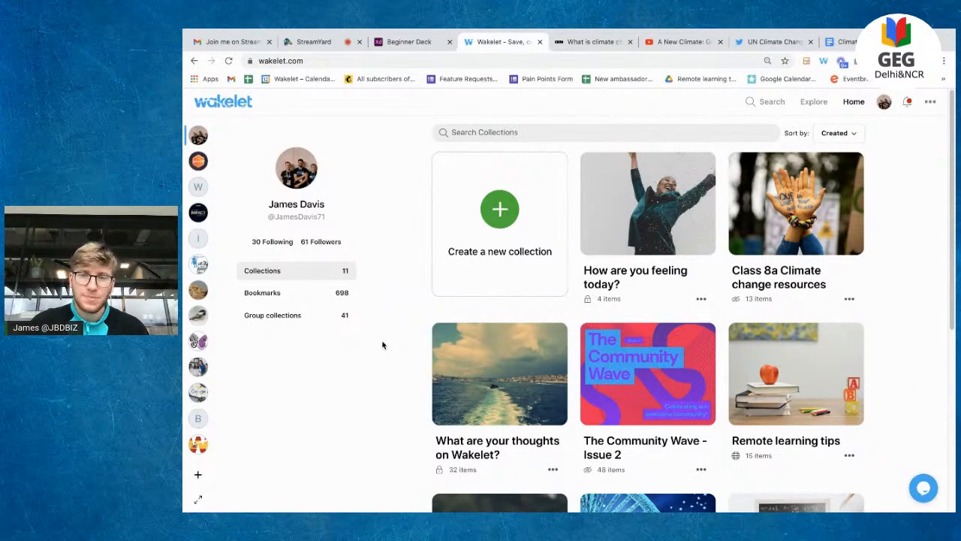
click(944, 60)
click(866, 110)
text(wakelet.com)
key(Return)
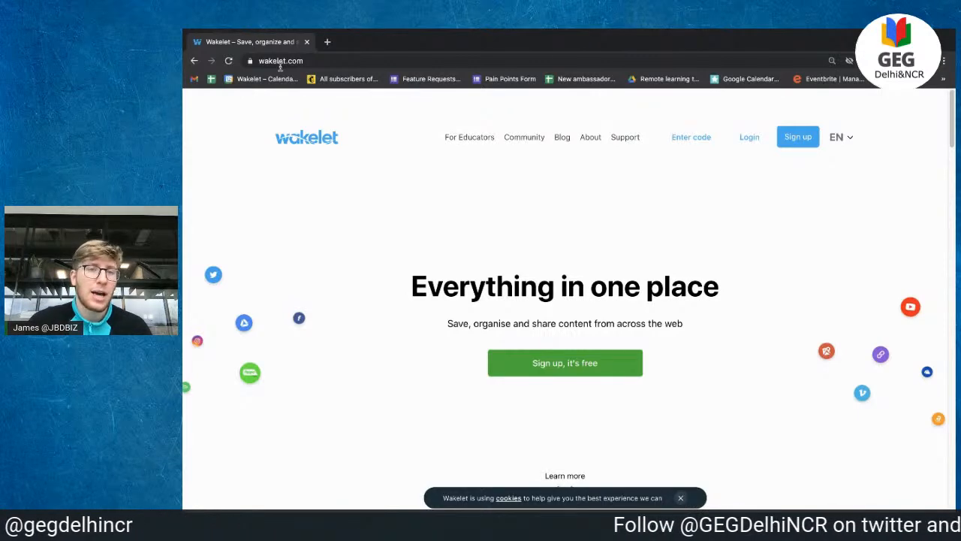
Step: Sign up on Wakelet using Continue with Google
click(798, 136)
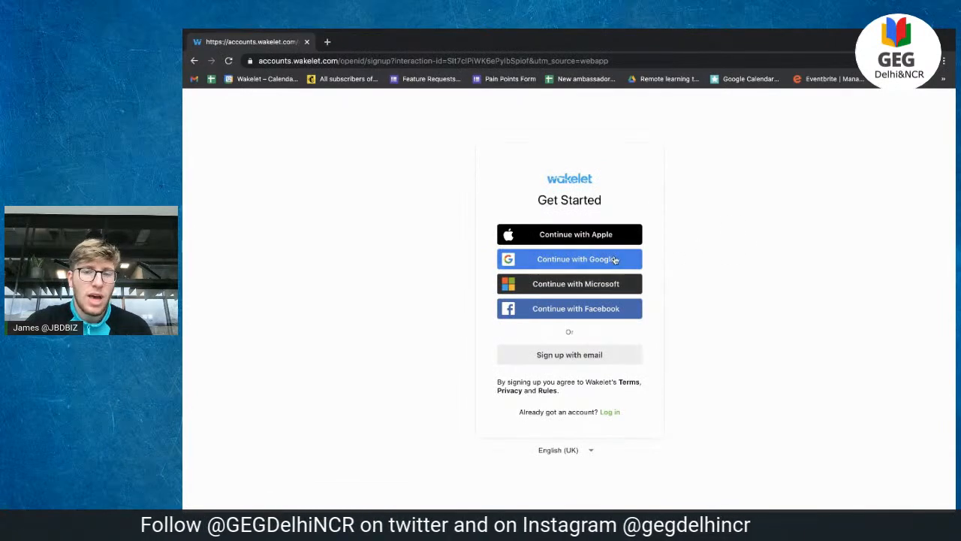
click(558, 263)
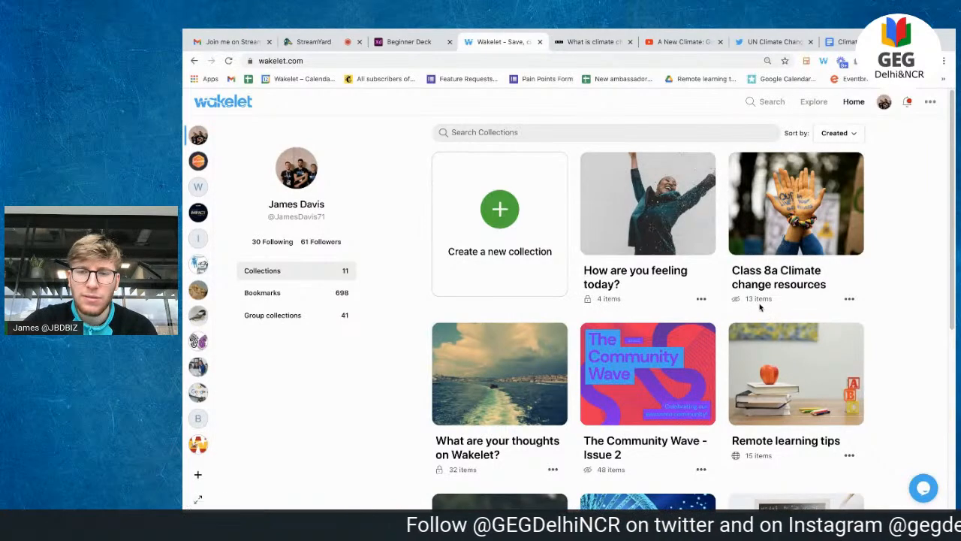
Step: Scroll the collections grid and open the 'Biology lesson plan' collection
scroll(760, 306, down, 1)
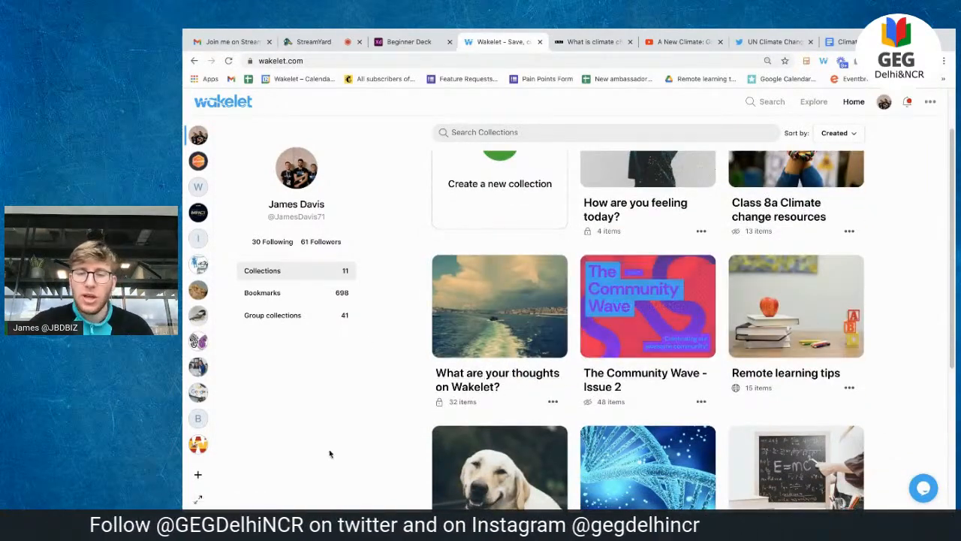
scroll(329, 451, up, 1)
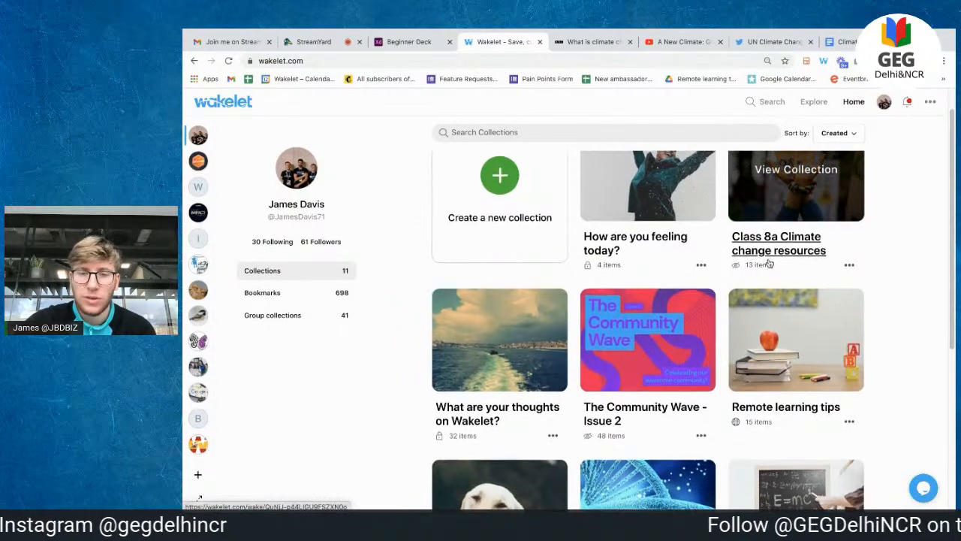
scroll(769, 263, down, 1)
scroll(639, 354, down, 1)
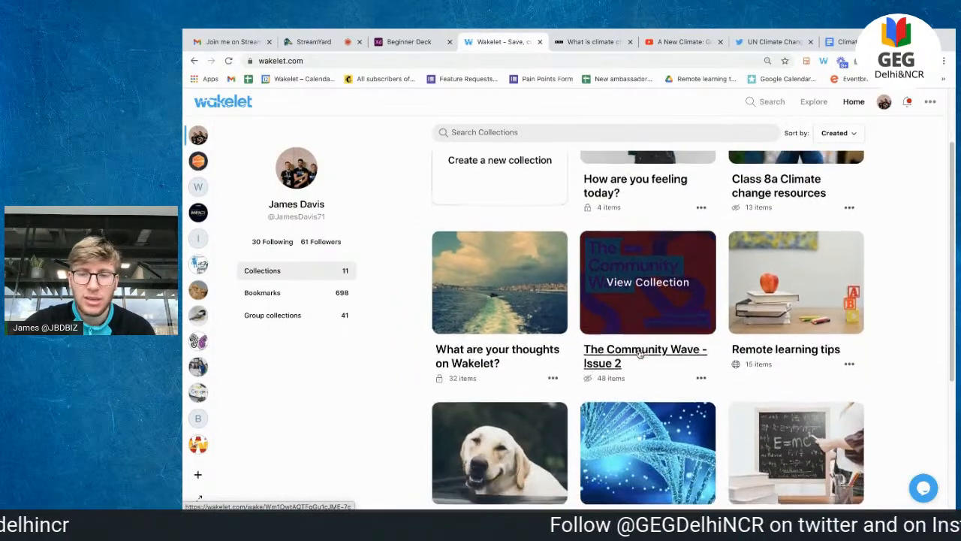
scroll(798, 286, down, 2)
scroll(797, 294, down, 1)
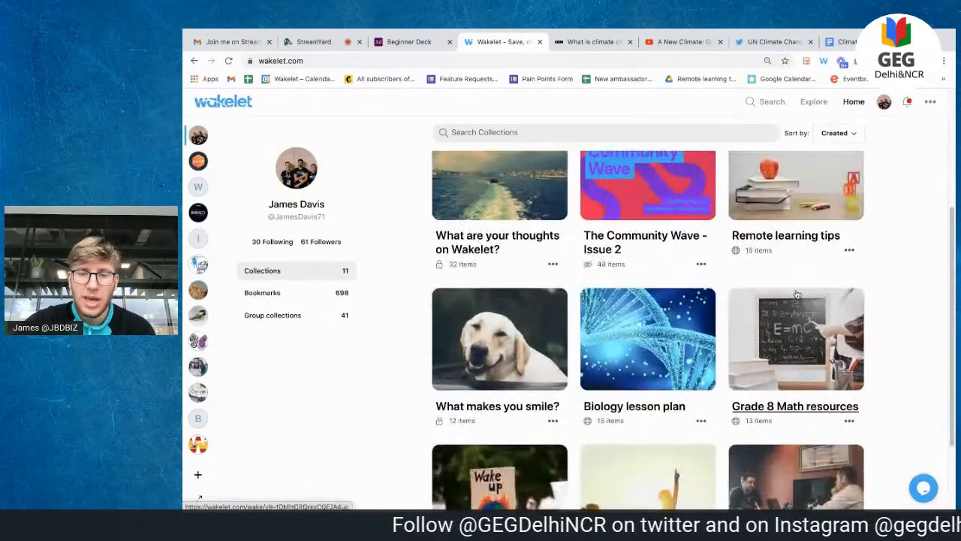
click(627, 370)
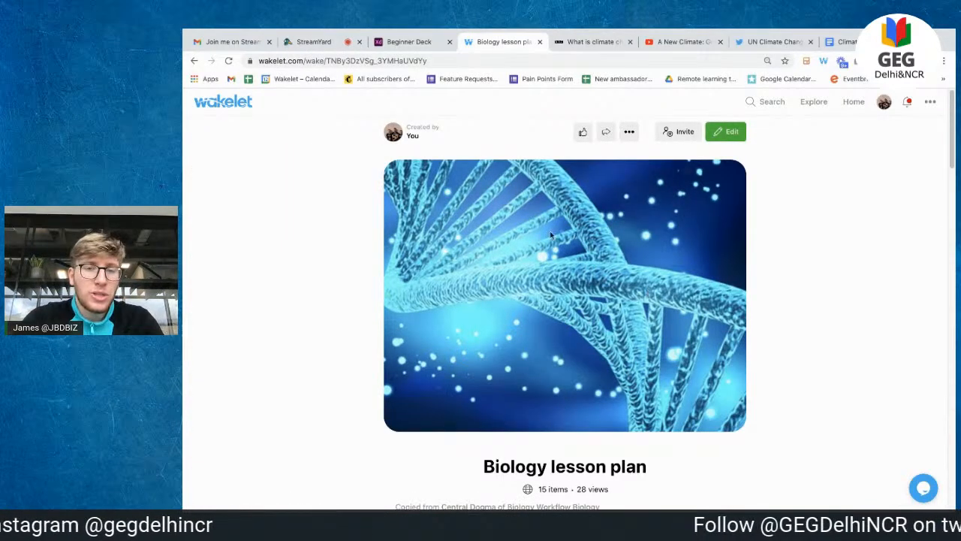
Step: Scroll down the collection, highlighting then clearing the line about watching the video below
scroll(568, 338, down, 3)
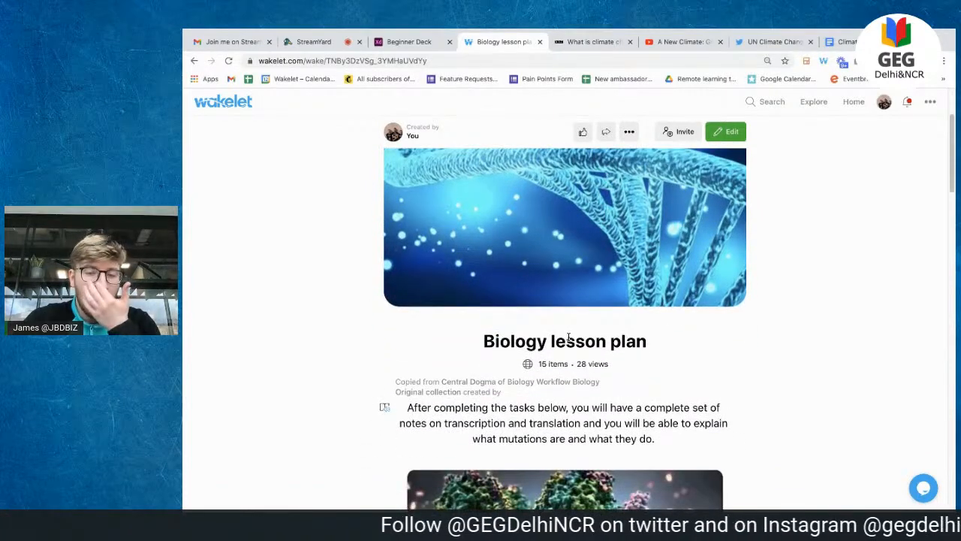
scroll(559, 422, down, 3)
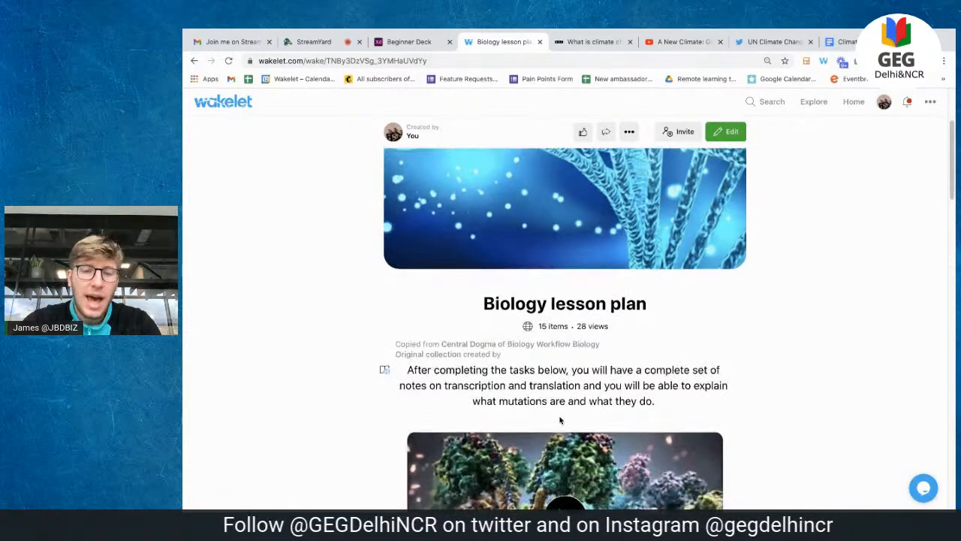
scroll(560, 421, down, 1)
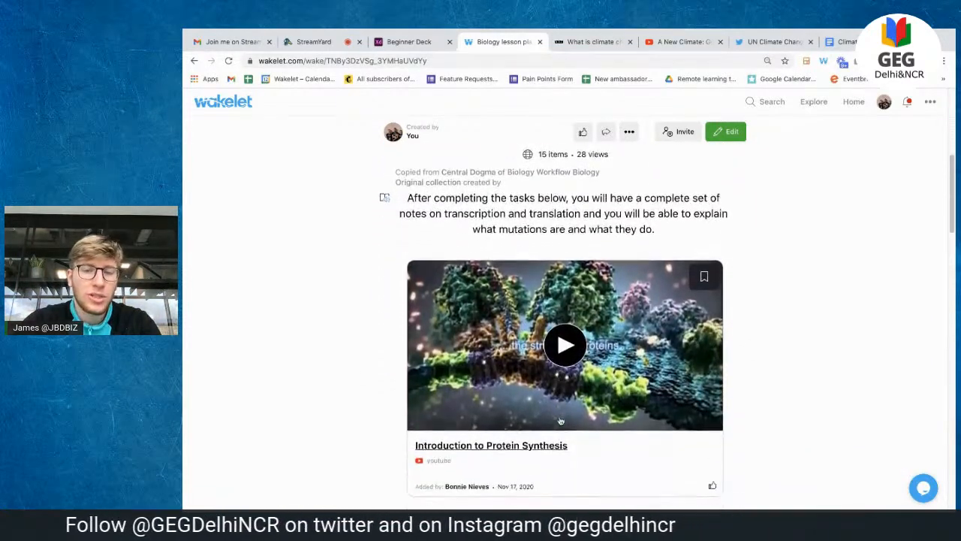
scroll(560, 420, down, 2)
scroll(560, 421, down, 1)
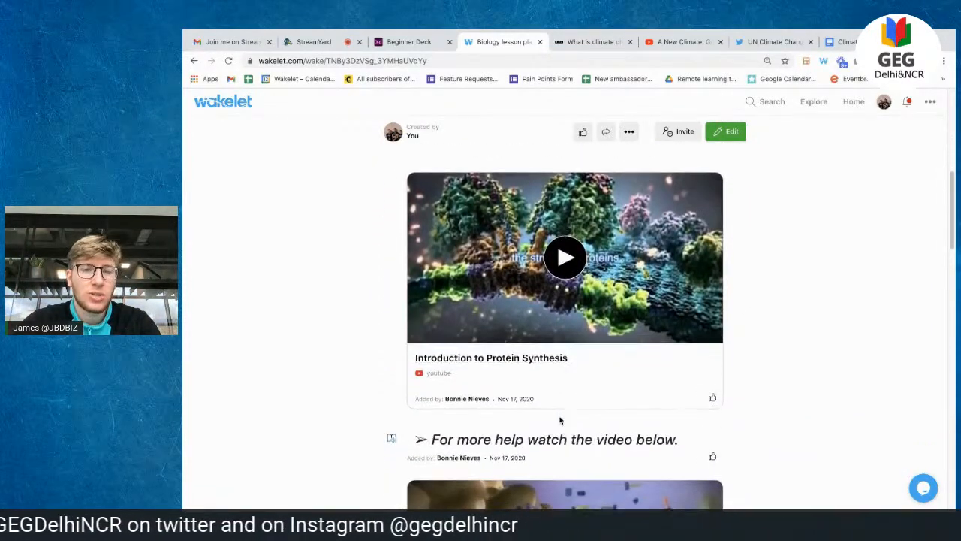
scroll(560, 422, down, 2)
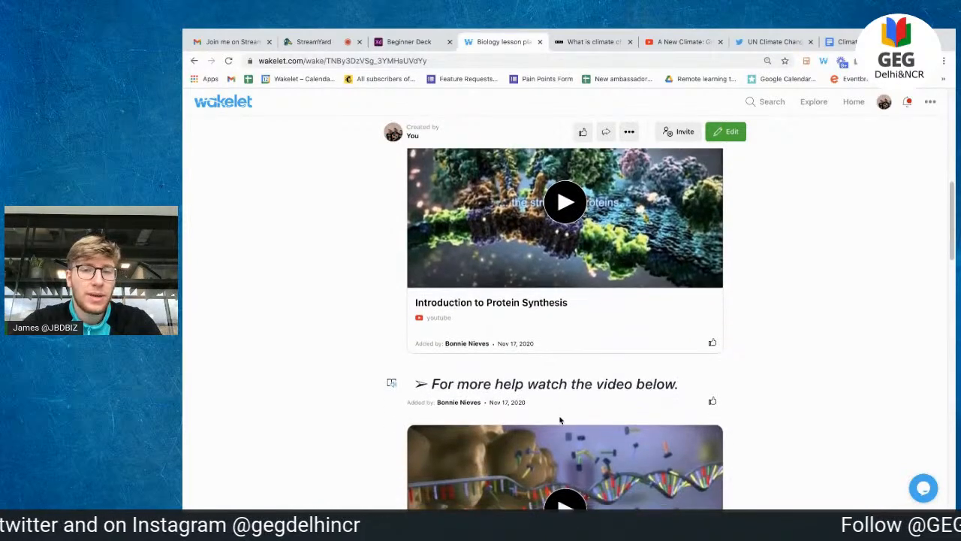
triple_click(540, 336)
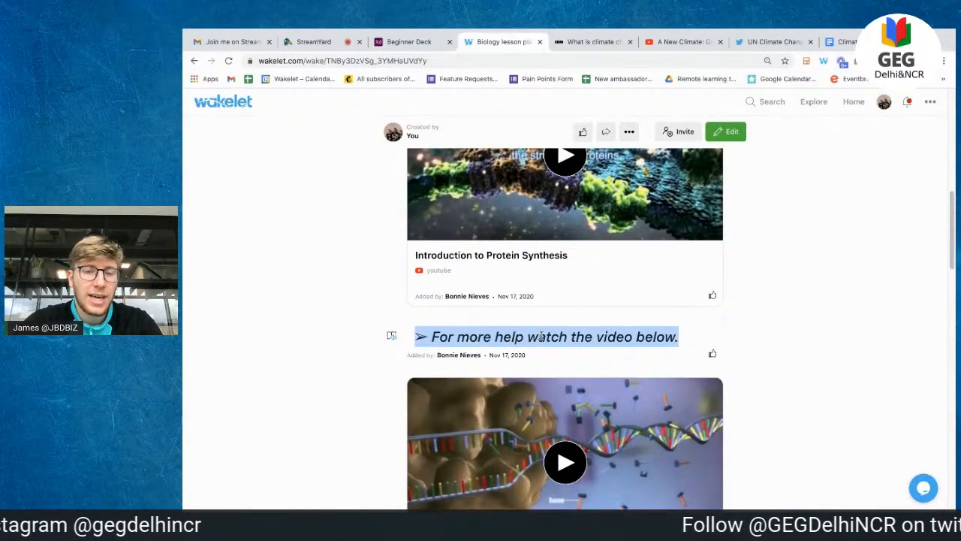
scroll(540, 336, down, 1)
click(770, 316)
Step: Play the 'From DNA to protein - 3D' video
scroll(656, 318, down, 2)
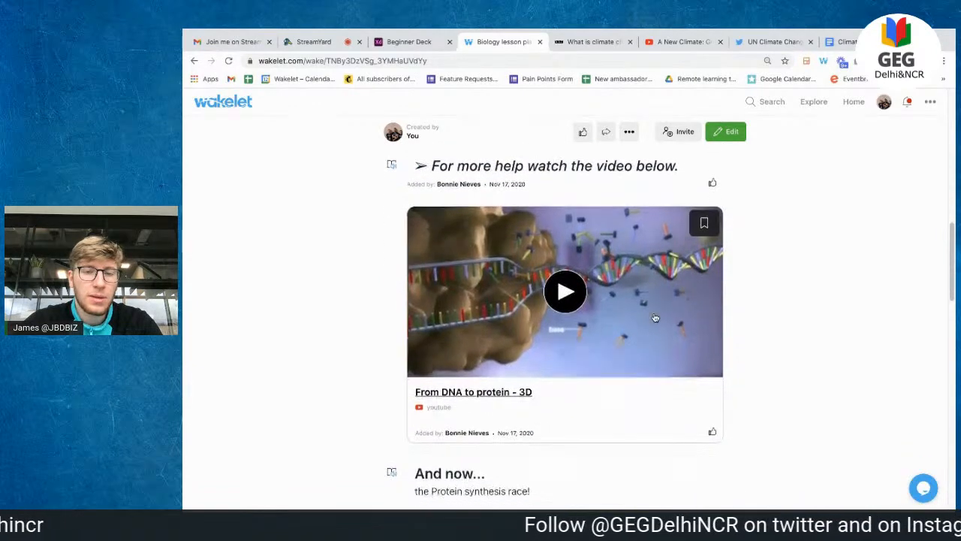
scroll(655, 318, down, 1)
click(564, 275)
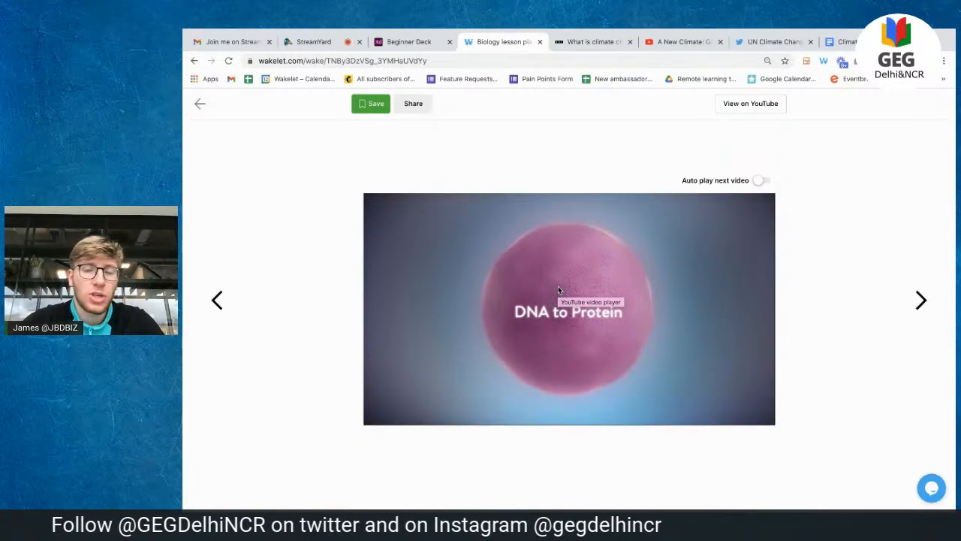
Step: Close the video viewer and scroll to the And now... section, selecting then clearing some text
click(202, 105)
scroll(442, 304, down, 2)
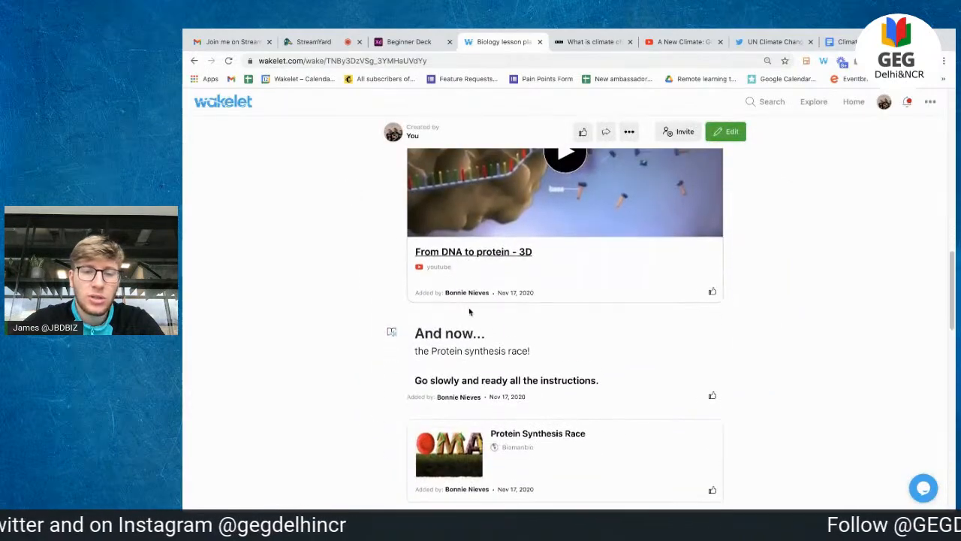
scroll(456, 315, down, 1)
drag(433, 233, 599, 280)
click(599, 279)
scroll(601, 278, down, 1)
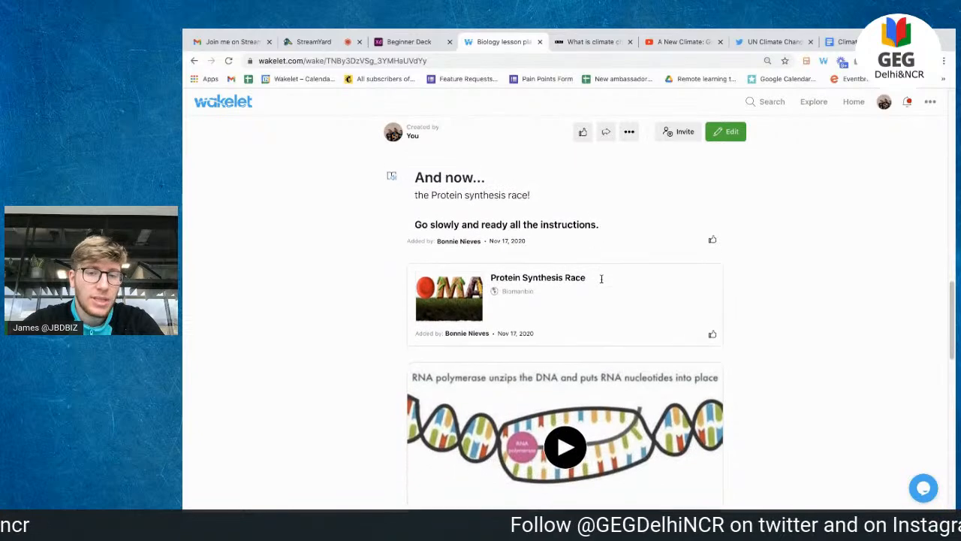
Step: Open the Protein Synthesis Race game and SEPUP Protein Synthesis Simulation in new tabs
click(531, 284)
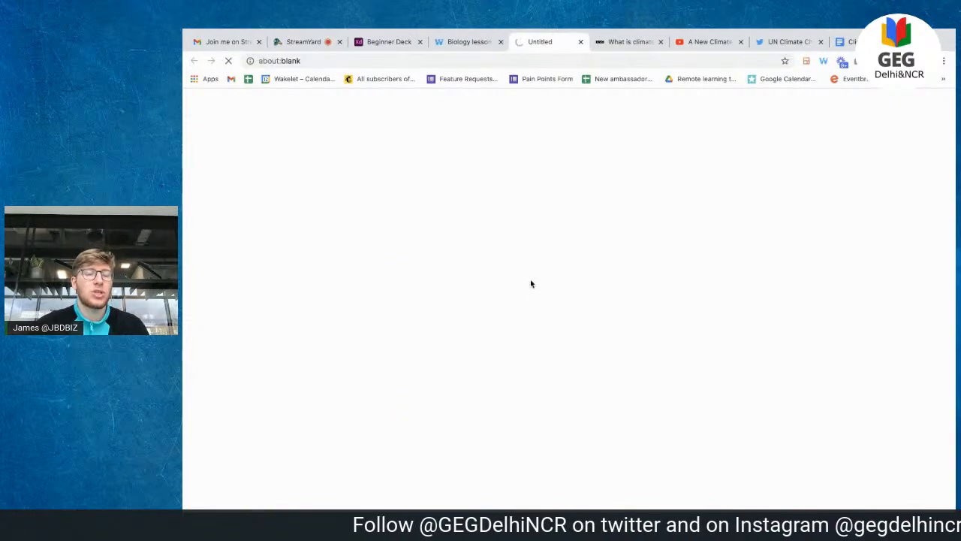
scroll(531, 284, down, 2)
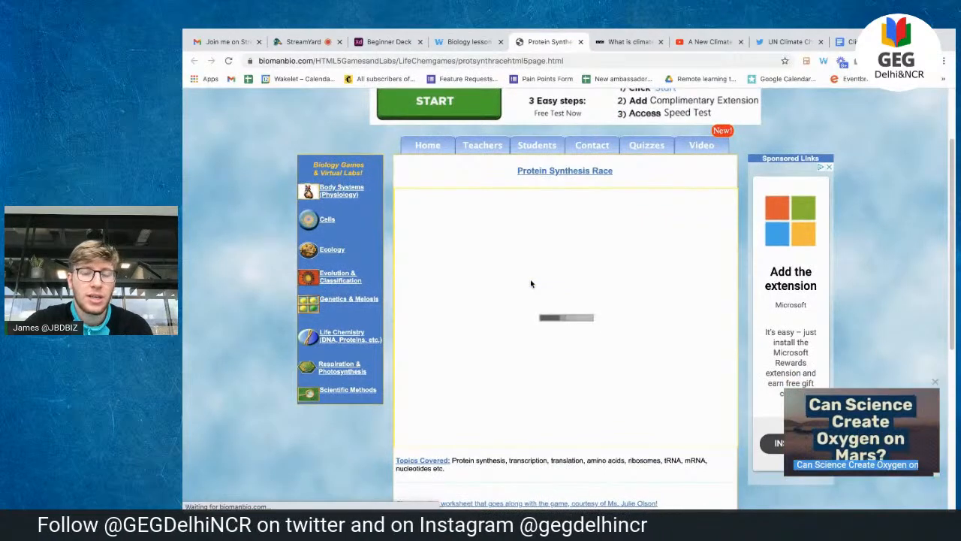
click(469, 42)
scroll(574, 285, down, 4)
scroll(577, 293, down, 1)
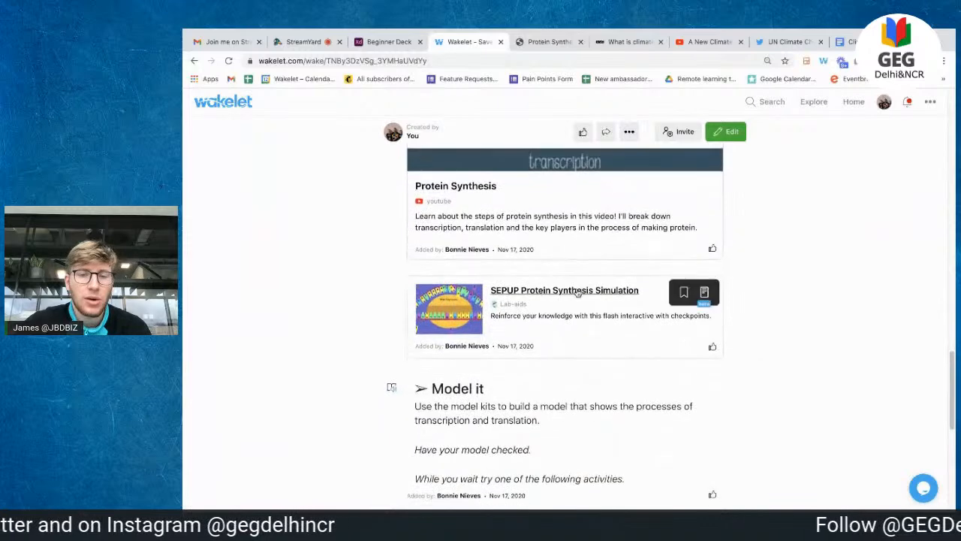
click(542, 304)
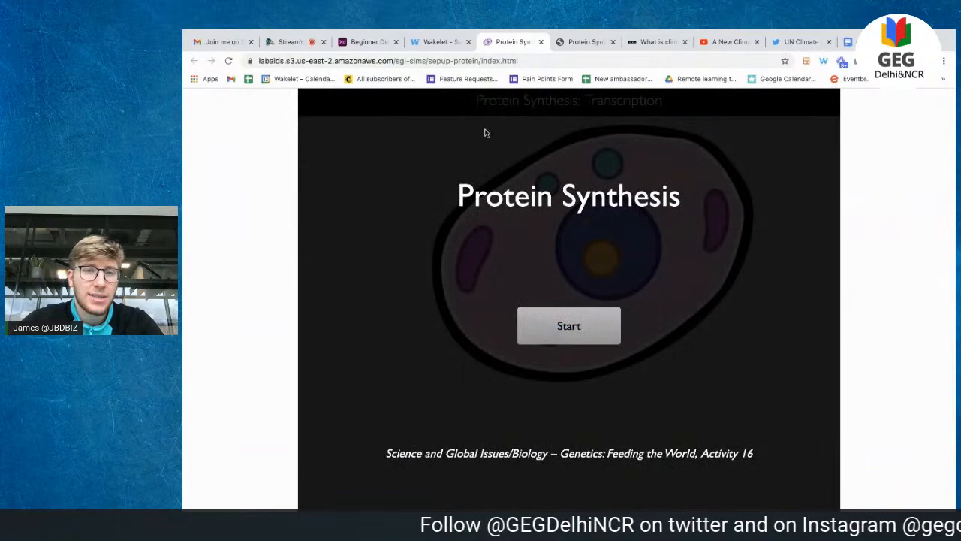
click(442, 42)
scroll(466, 241, down, 5)
scroll(530, 336, down, 2)
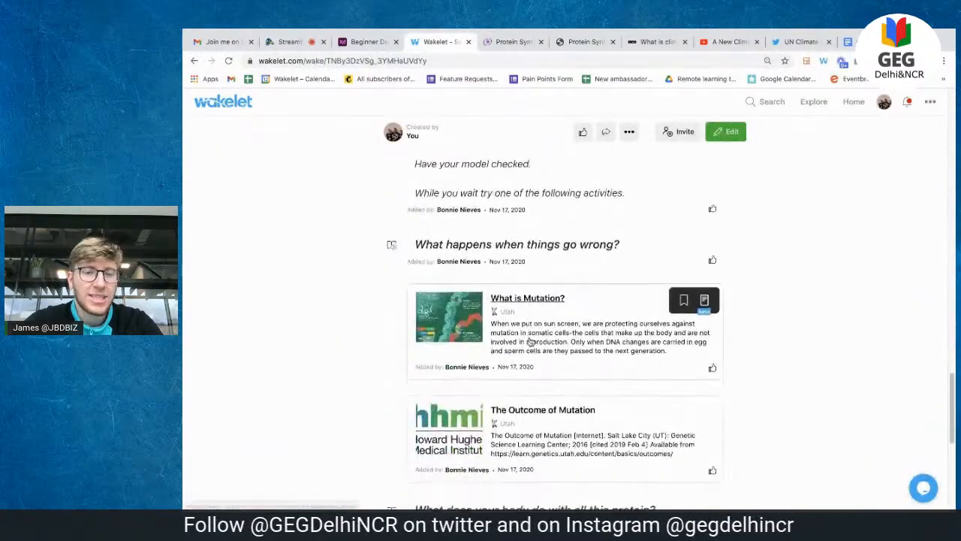
Step: Open the 'What is Mutation?' article and Central Dogma handout in new tabs, returning to the collection
click(510, 293)
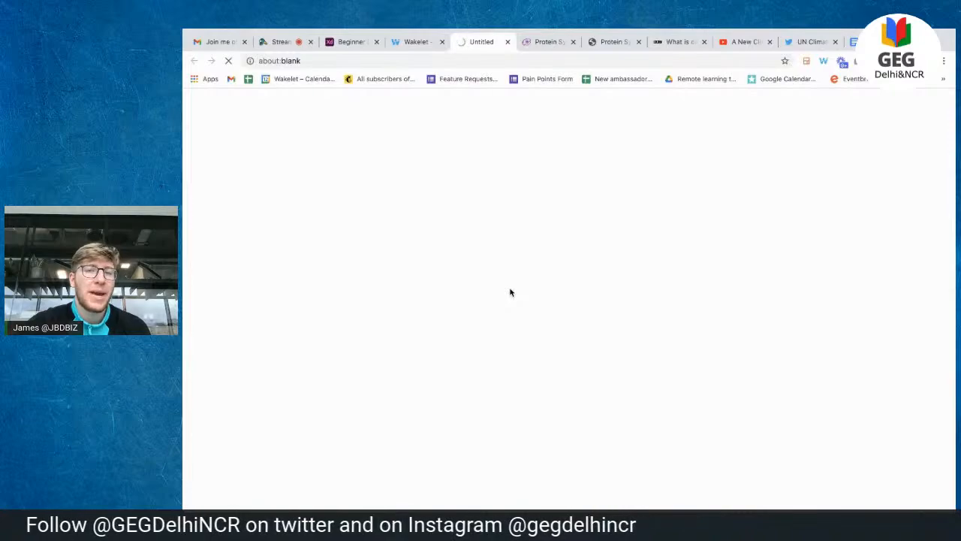
scroll(510, 292, down, 3)
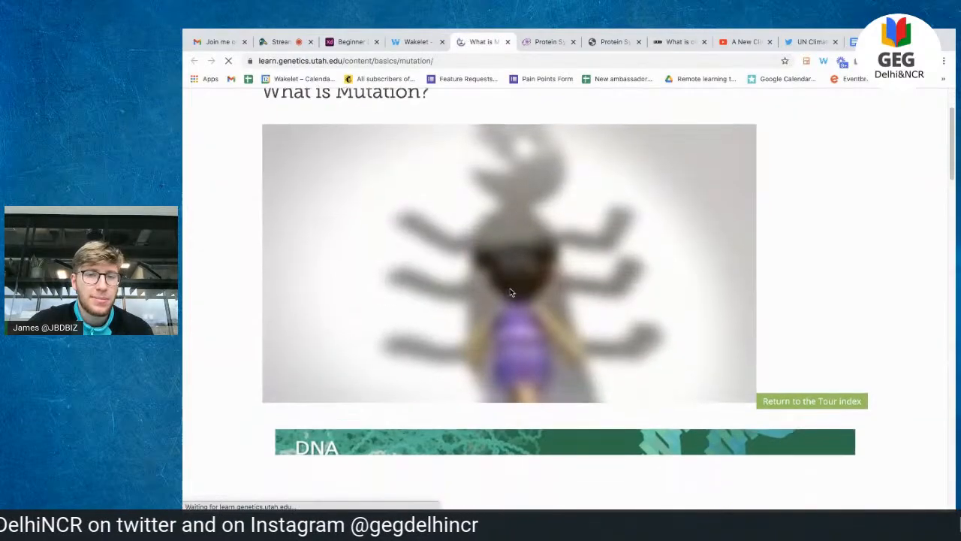
scroll(509, 290, down, 10)
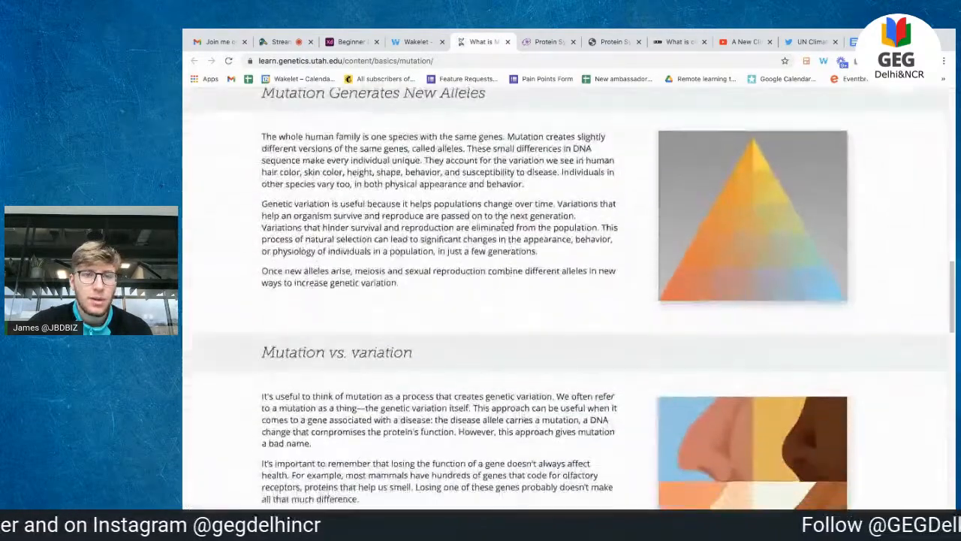
click(415, 42)
scroll(524, 317, down, 8)
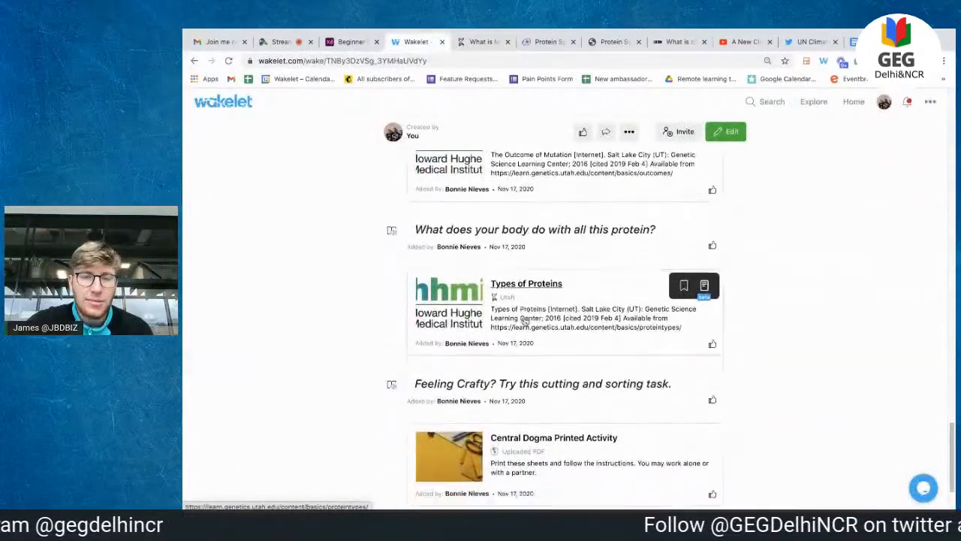
click(516, 350)
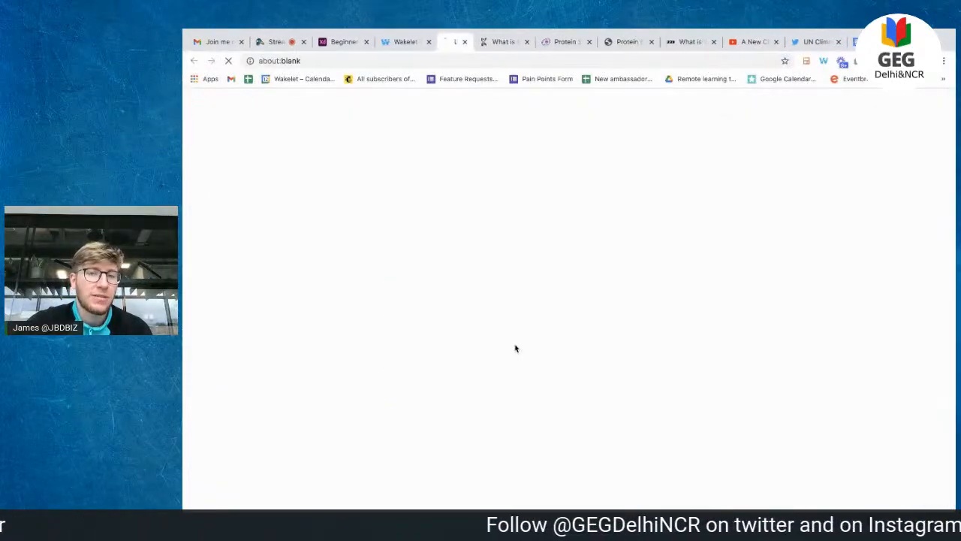
scroll(515, 348, down, 10)
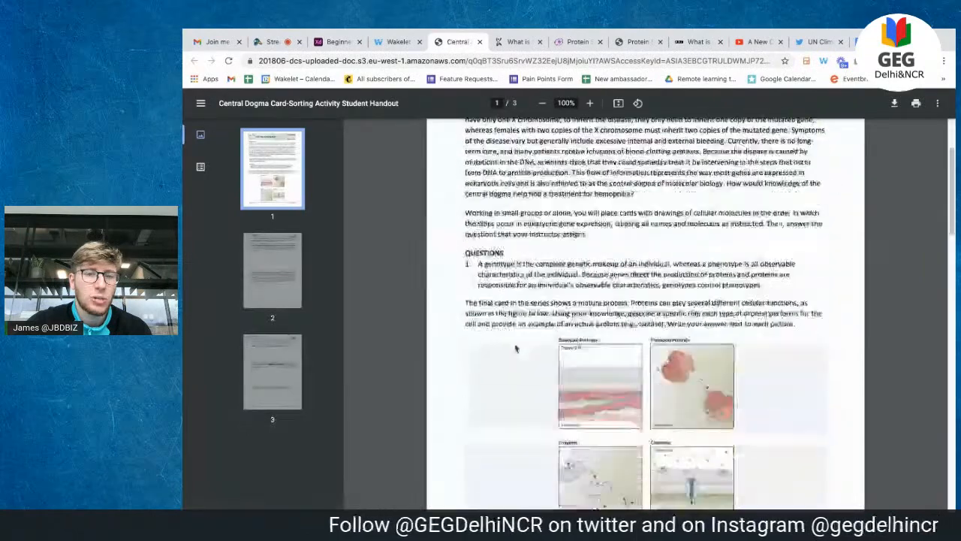
scroll(515, 347, down, 5)
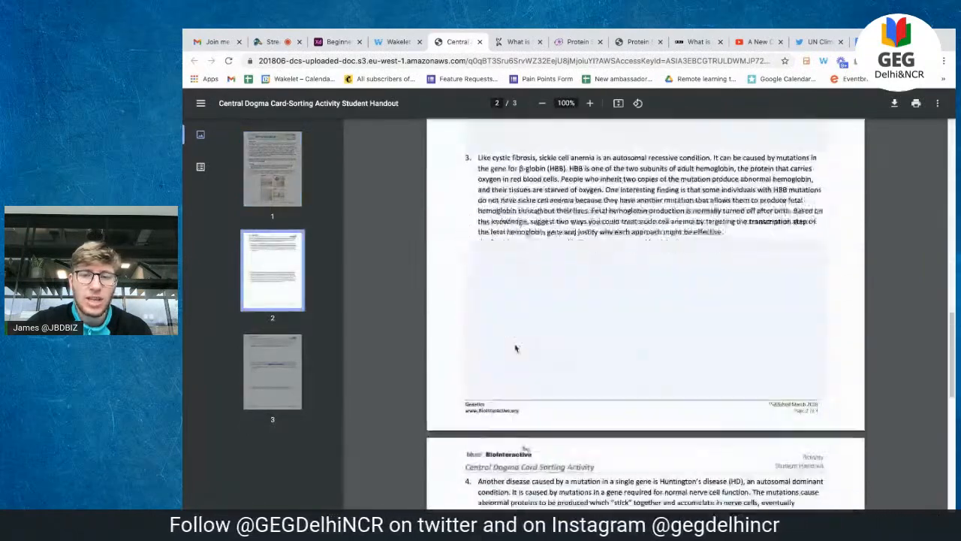
click(397, 42)
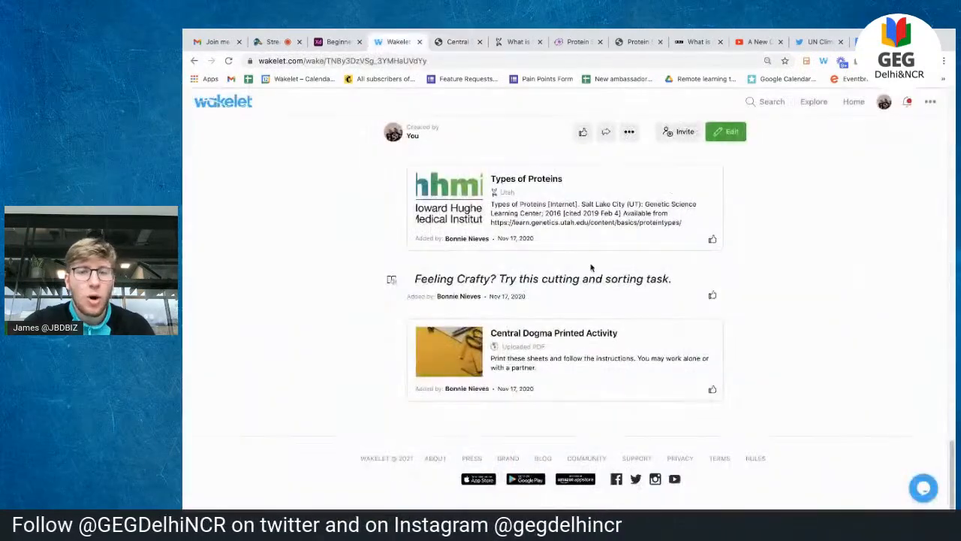
scroll(590, 263, up, 15)
Step: Open and dismiss the Share dialog, then look through the Biology lesson plan collection
scroll(591, 267, up, 8)
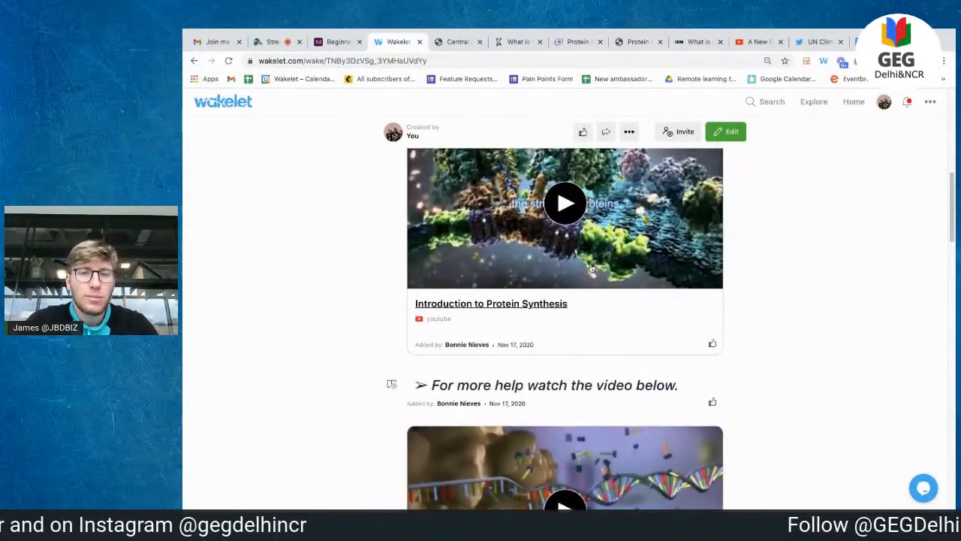
scroll(591, 267, up, 4)
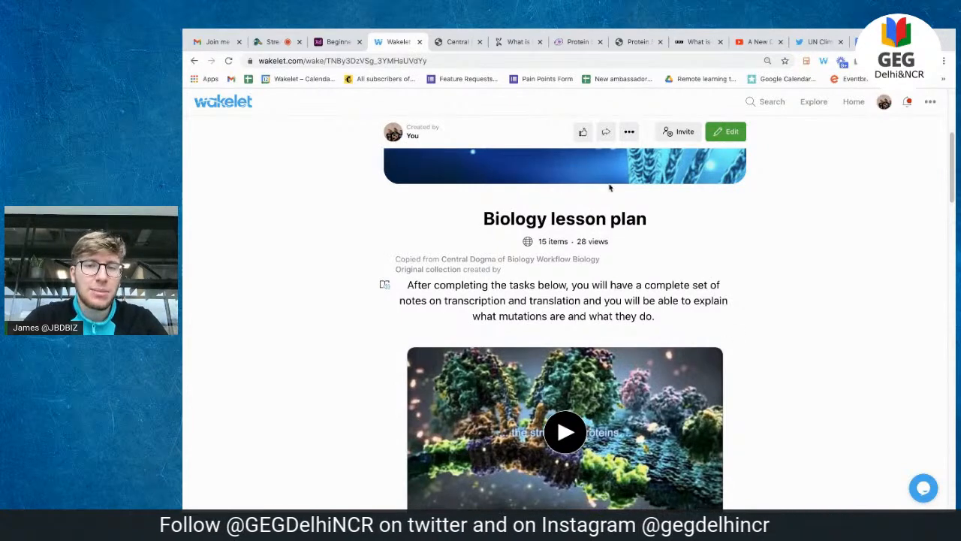
click(606, 135)
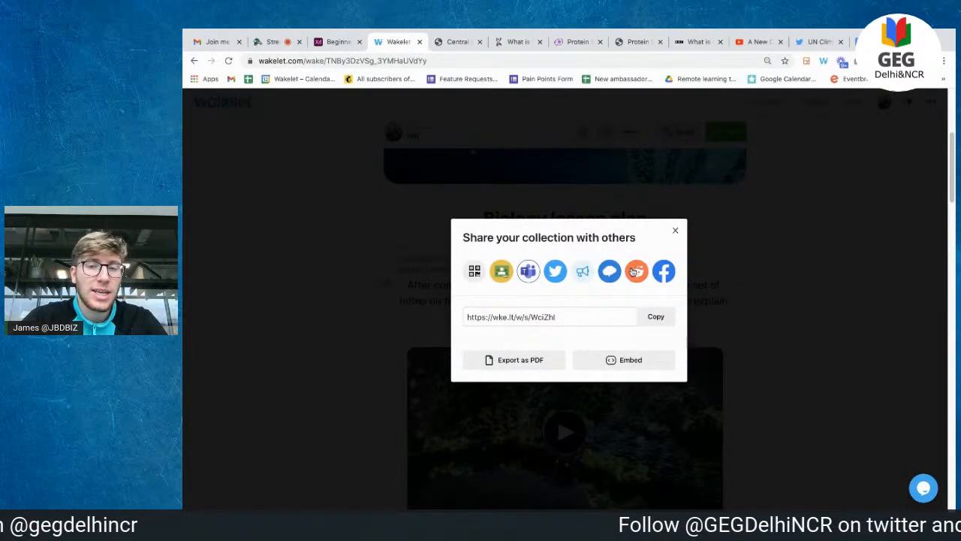
click(676, 229)
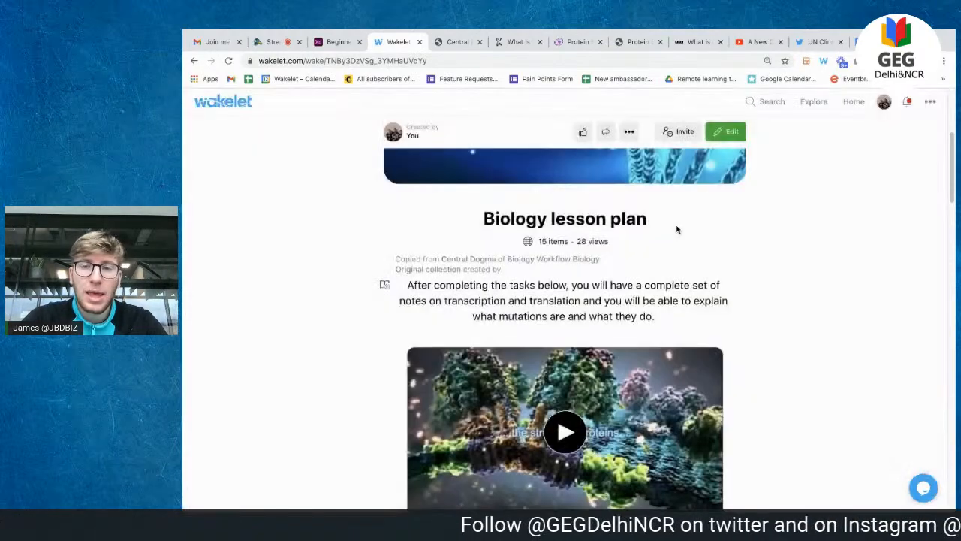
scroll(707, 184, up, 3)
scroll(707, 184, down, 7)
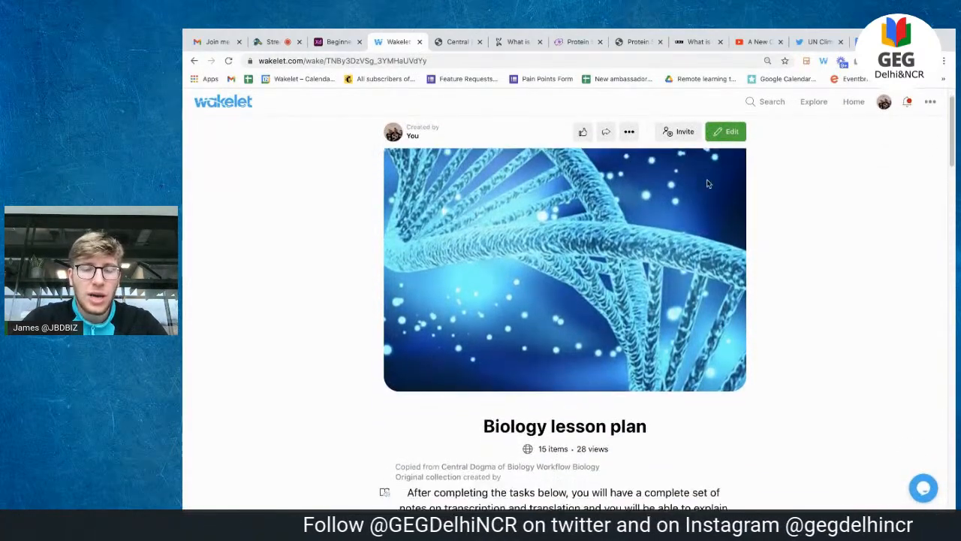
scroll(707, 184, down, 6)
scroll(708, 184, up, 6)
scroll(708, 184, up, 4)
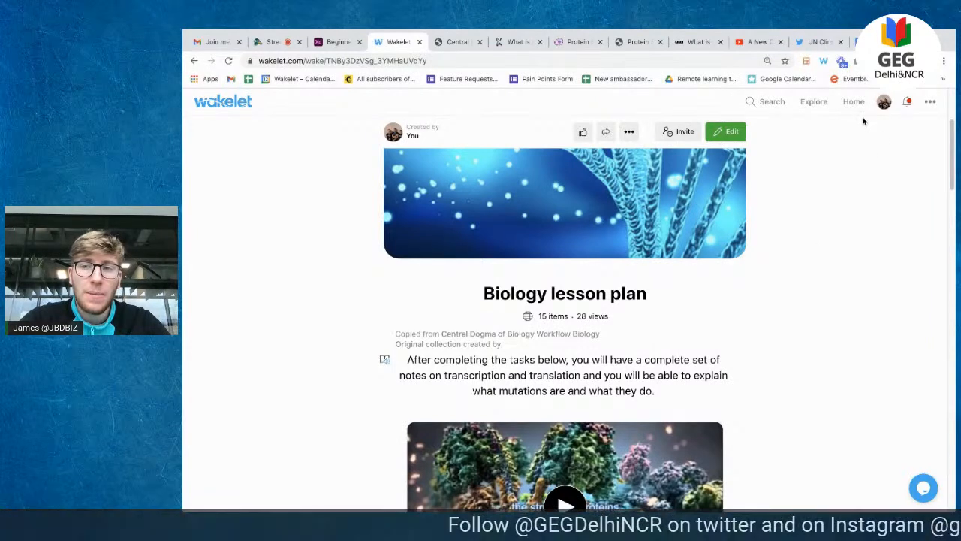
Step: Return to Home and start a new, empty collection
click(854, 107)
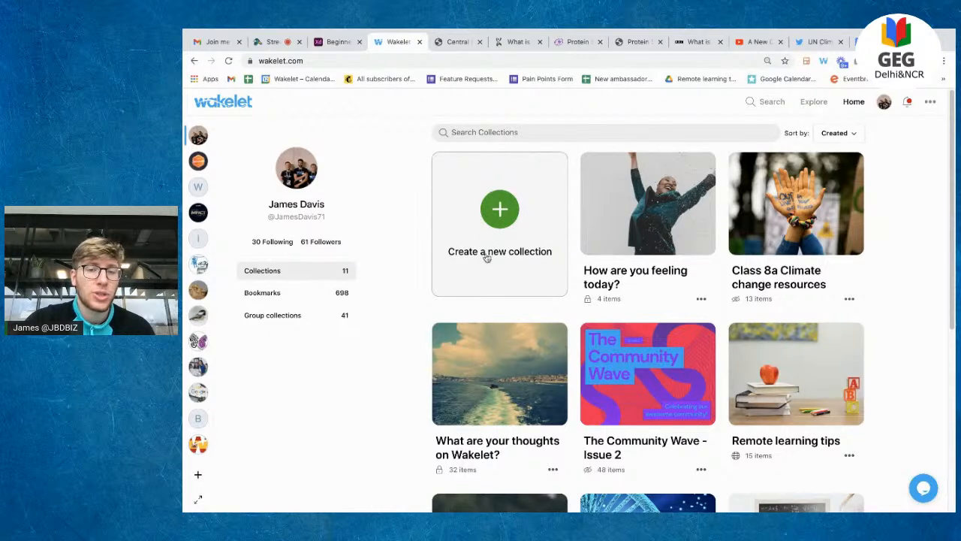
click(505, 213)
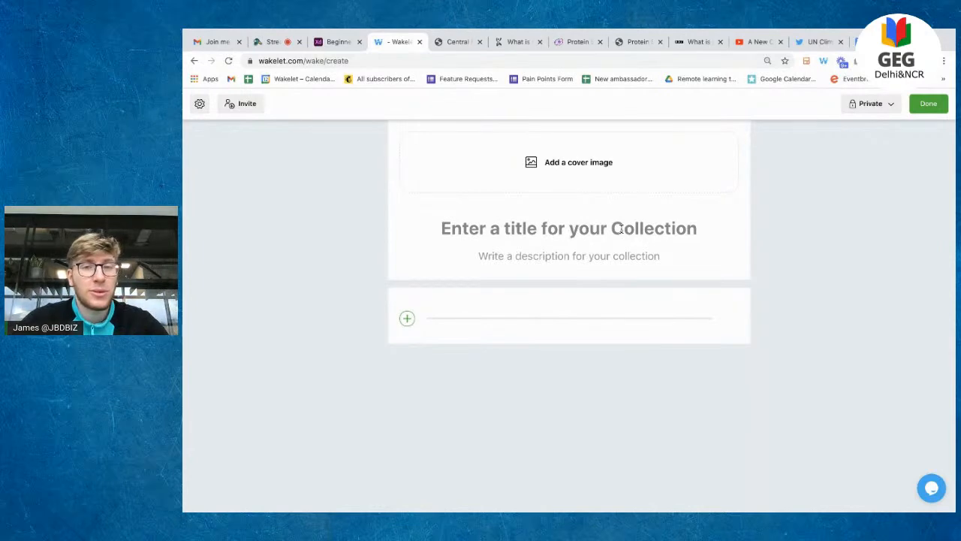
Step: Title the collection 'Climate change resources for my class' and begin the description with 'Hey Class'
click(620, 228)
text(C)
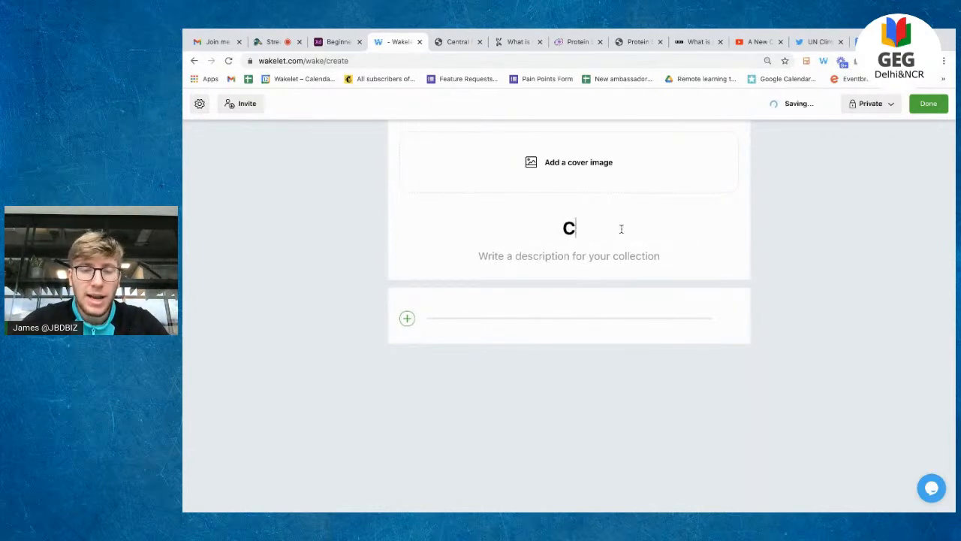
text(limate change )
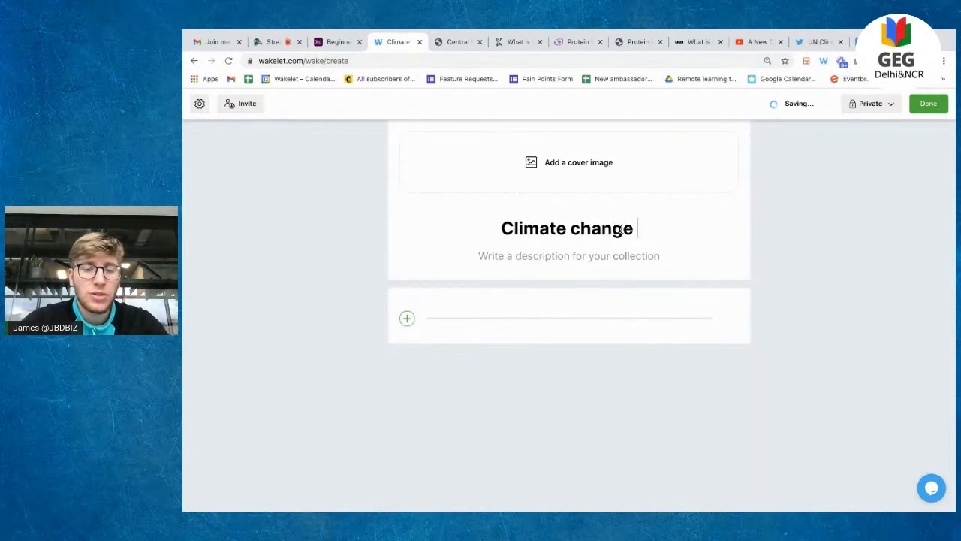
text(resources for )
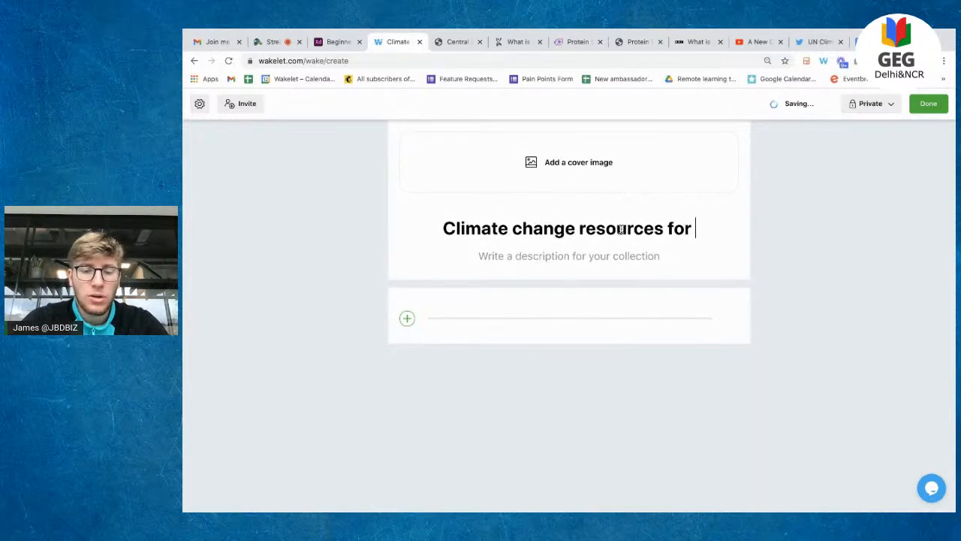
text(my class)
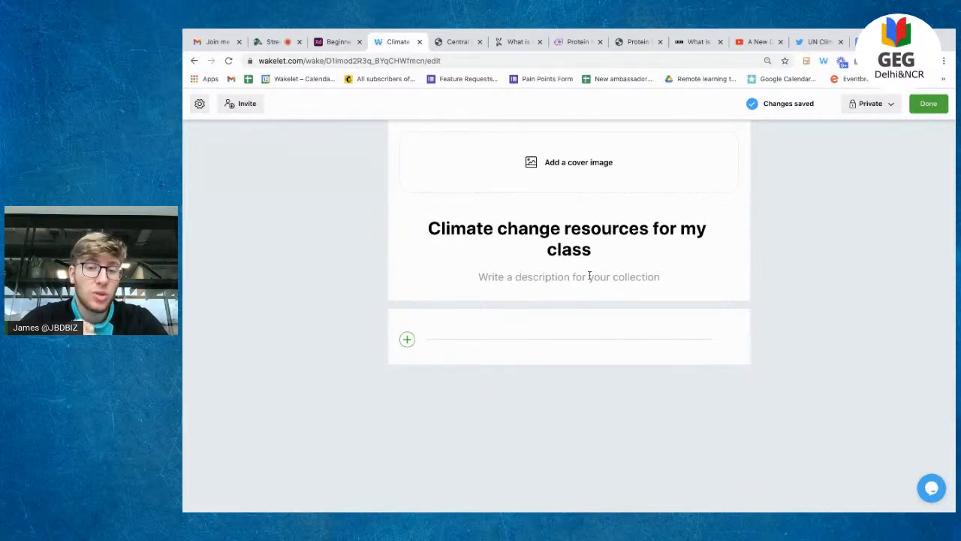
click(589, 276)
text(Hey)
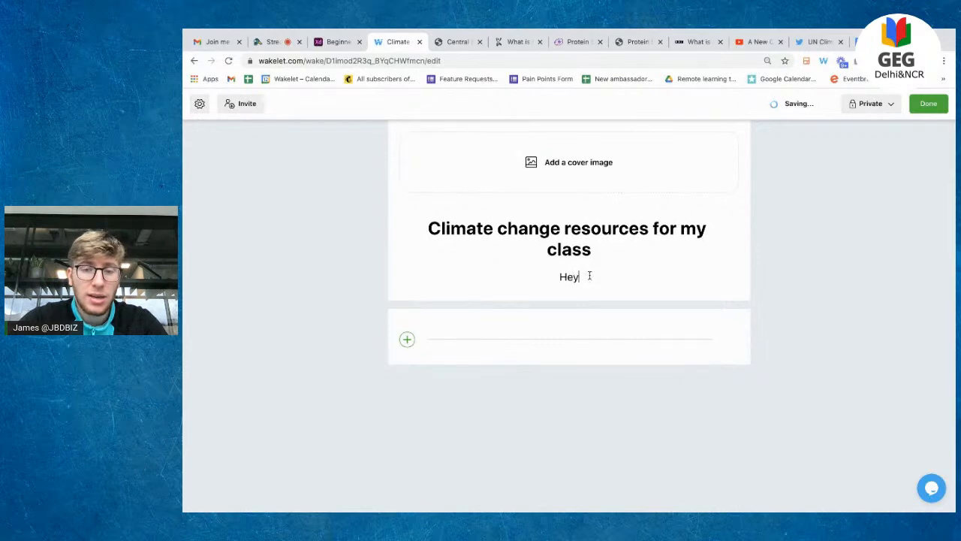
text( Class)
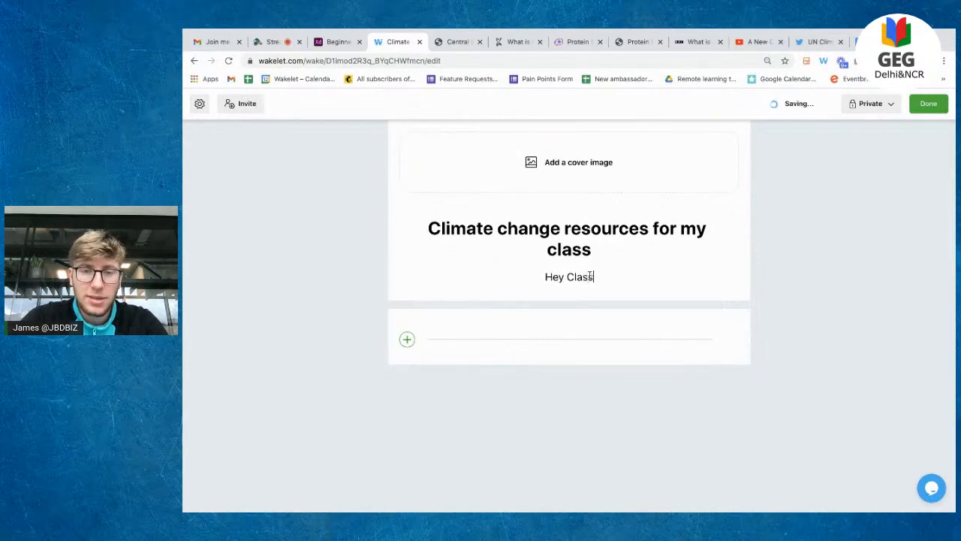
text(, please see all )
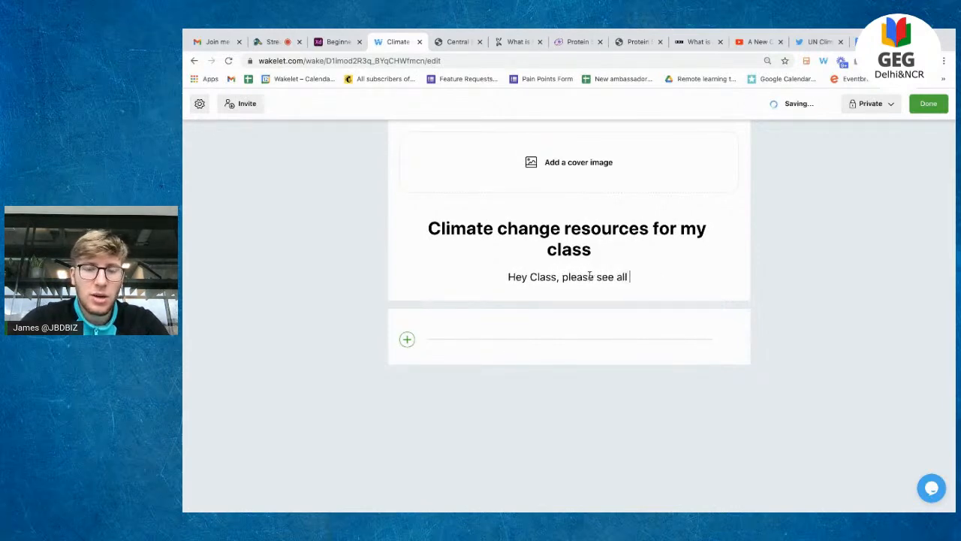
text(of the climate ch)
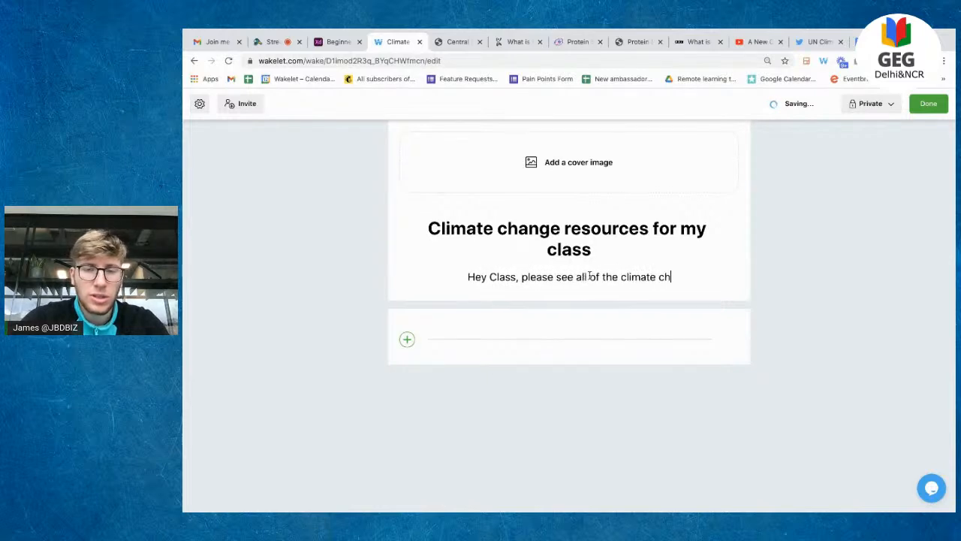
text(ange resourc)
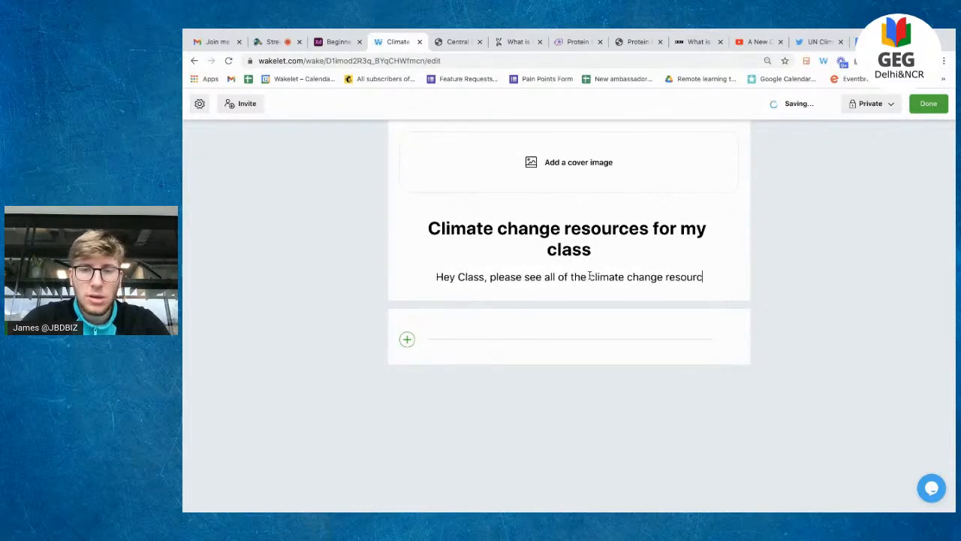
text(es below. You wi)
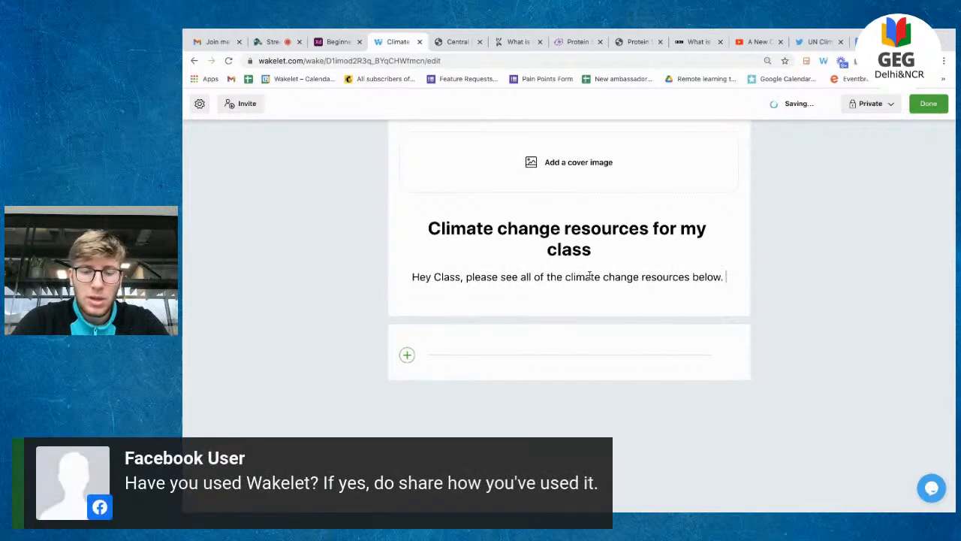
Step: Finish the description, telling the class they need these resources for their test on Monday!
text(nee)
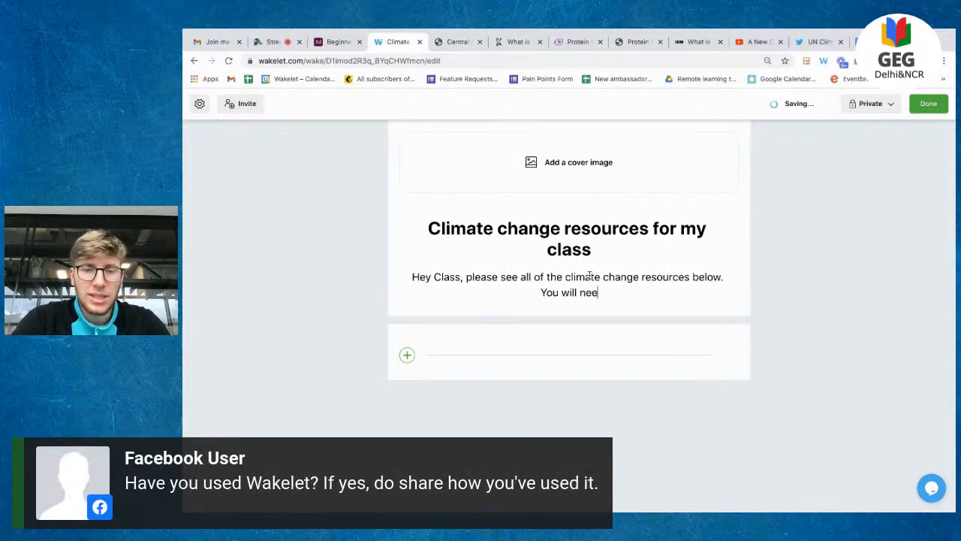
text(d these for your ye)
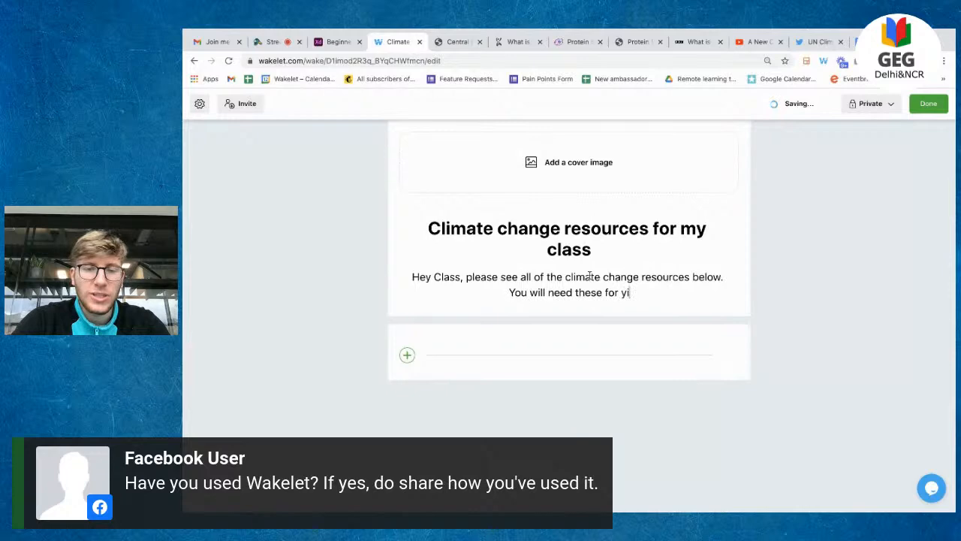
key(BackSpace)
key(BackSpace)
text(test on MOnda)
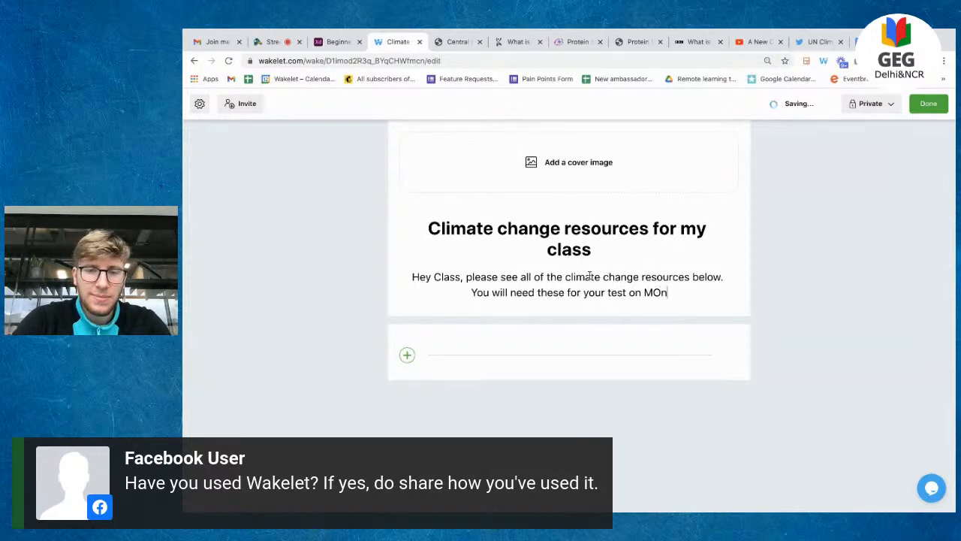
key(BackSpace)
key(BackSpace)
key(BackSpace)
key(BackSpace)
text(onday!)
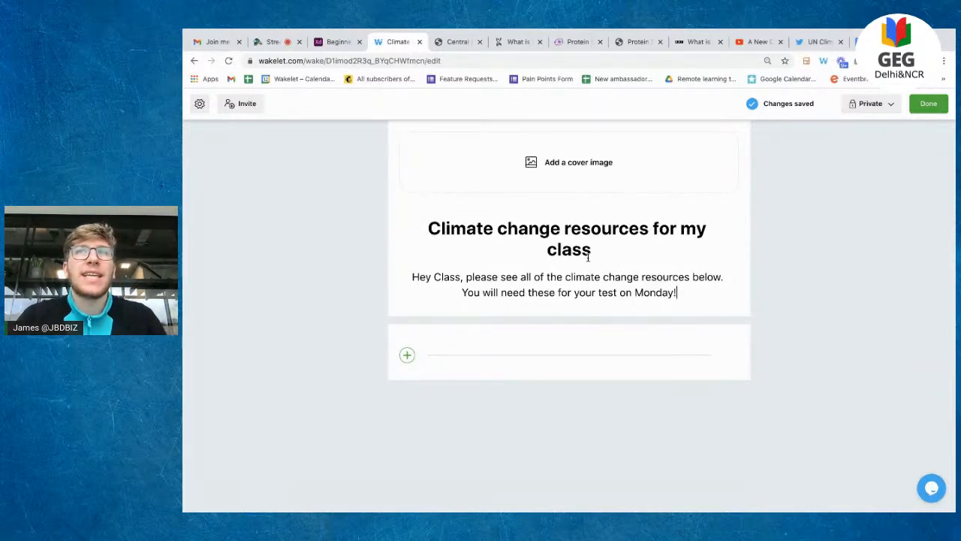
click(587, 168)
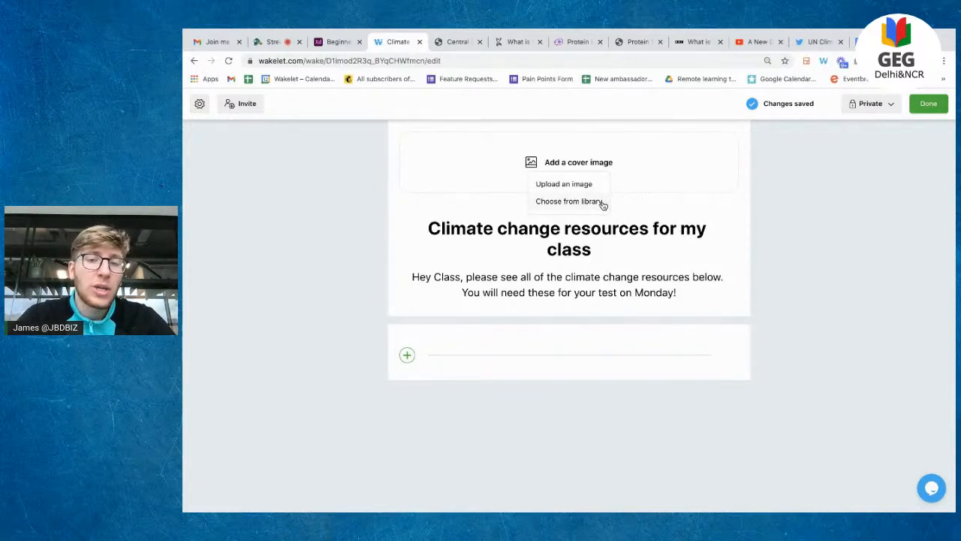
Step: Search the photo library for 'climate change' and set the One World sign photo as cover
click(597, 203)
scroll(607, 270, down, 2)
scroll(607, 270, down, 15)
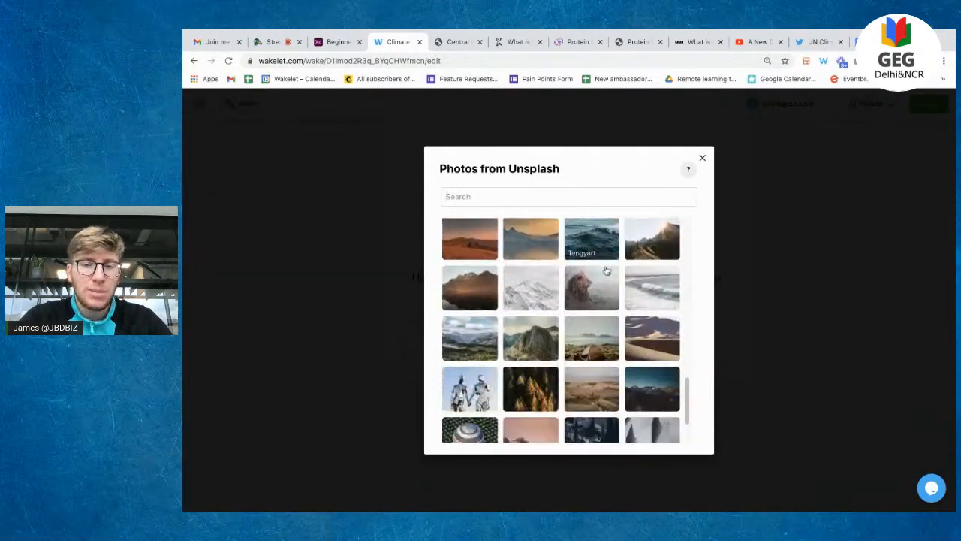
scroll(606, 271, up, 15)
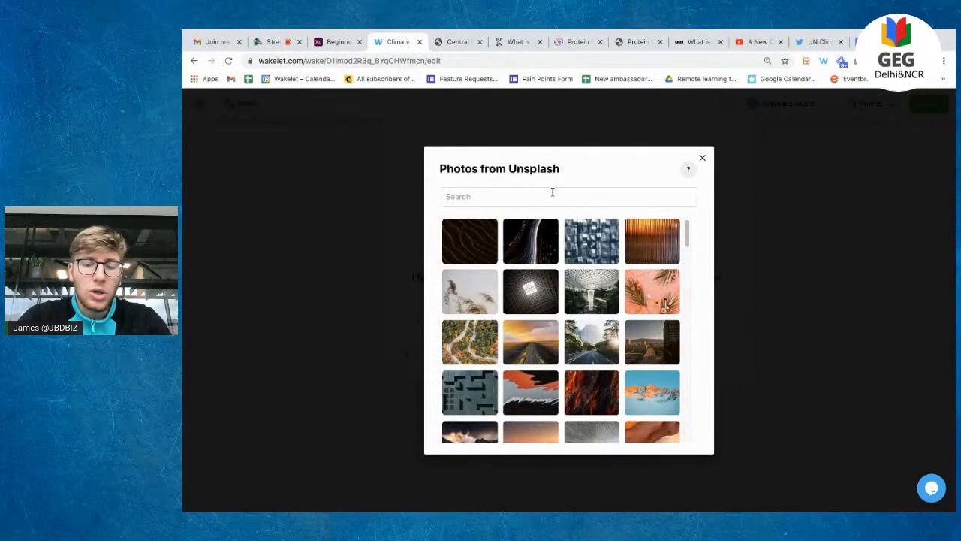
click(551, 193)
text(cliam)
key(BackSpace)
key(BackSpace)
text(mate change)
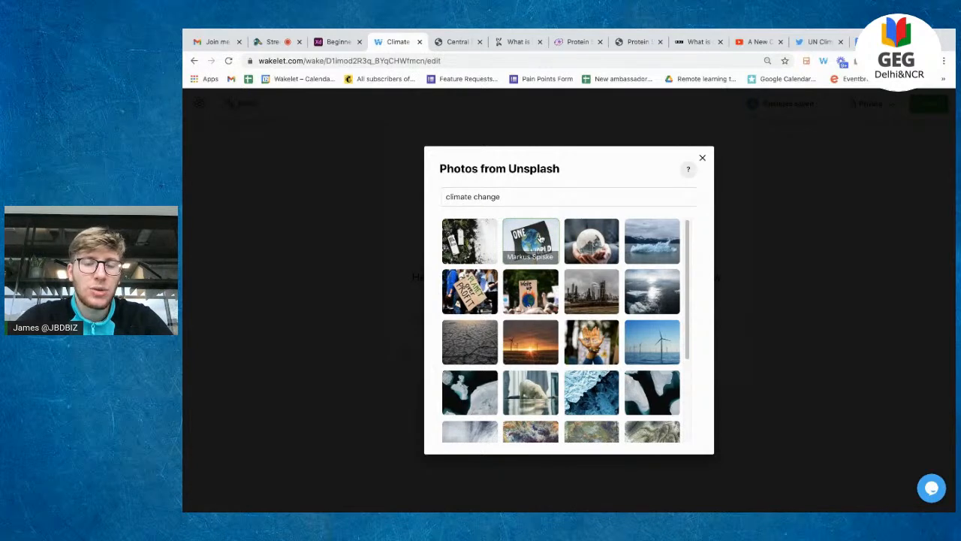
click(540, 238)
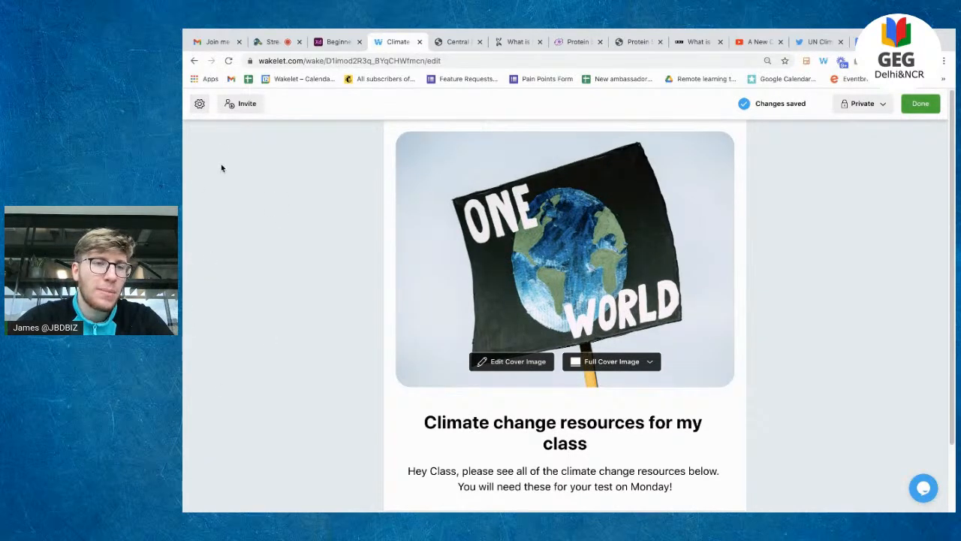
Step: Set the aerial autumn forest-road photo from the library as the collection background
click(200, 105)
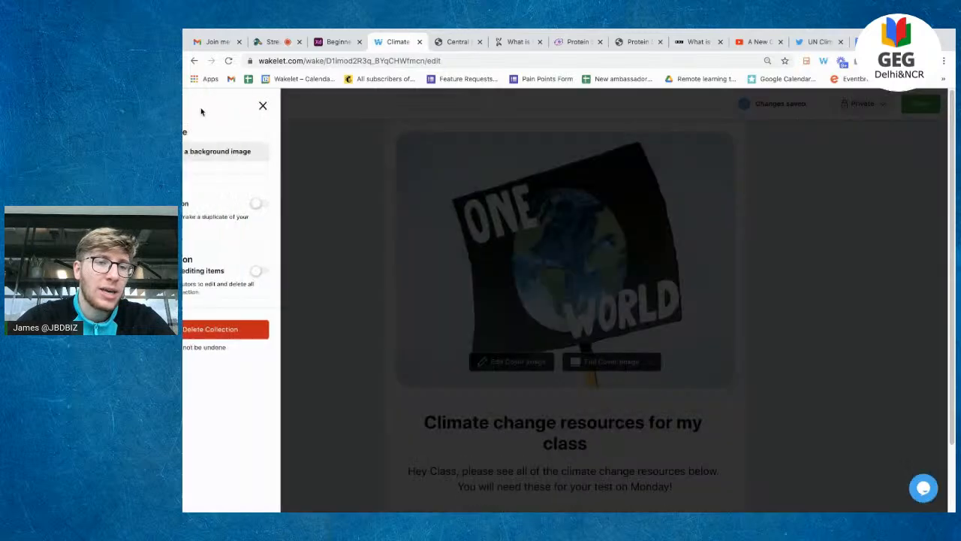
click(245, 158)
click(275, 193)
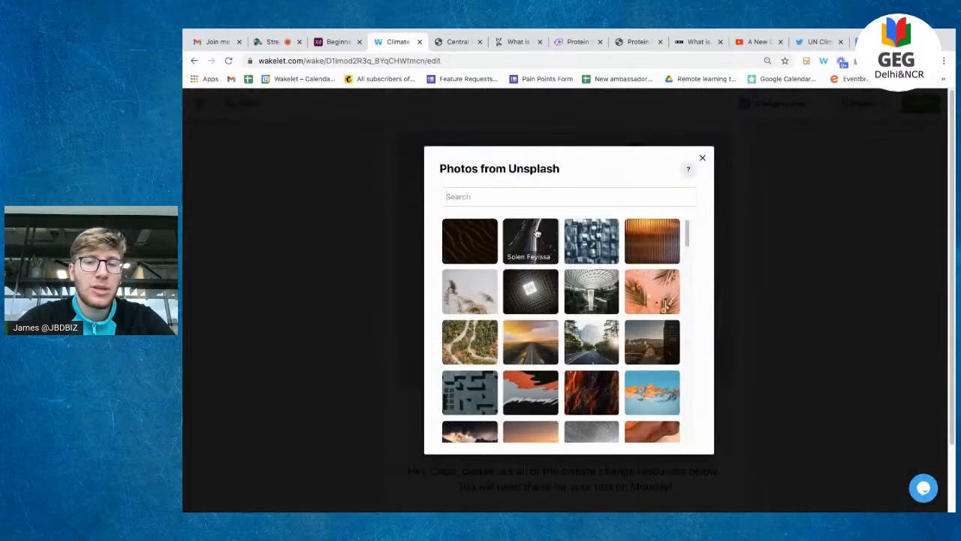
scroll(468, 278, down, 1)
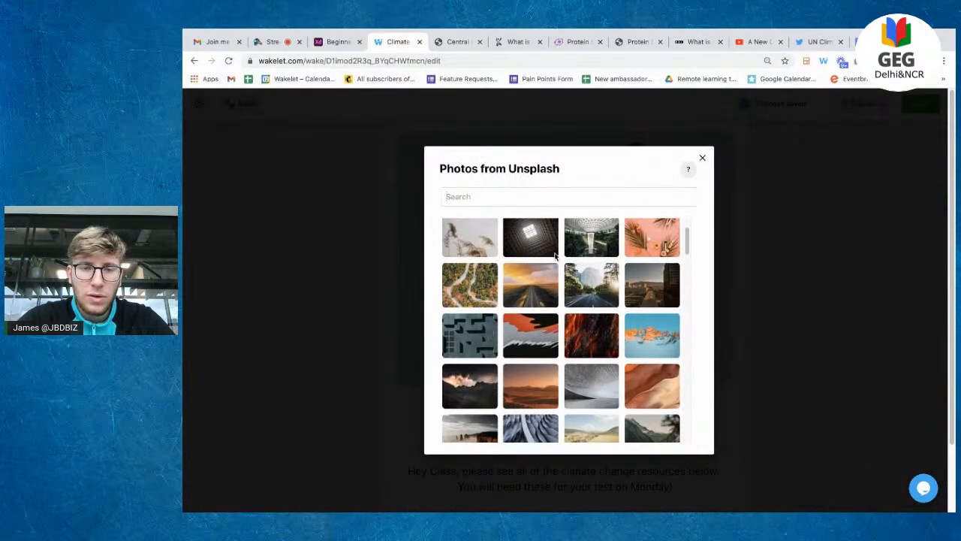
click(469, 278)
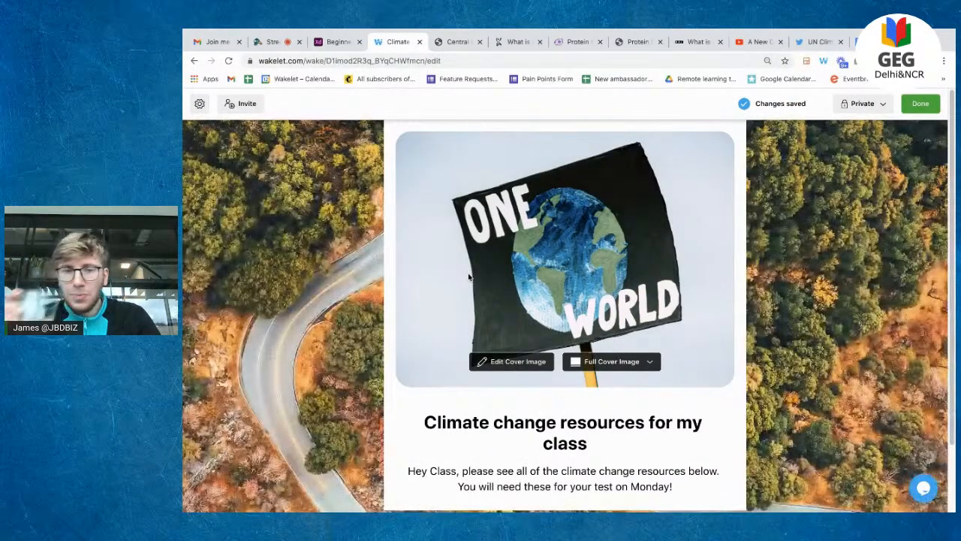
scroll(469, 278, down, 1)
scroll(468, 277, up, 1)
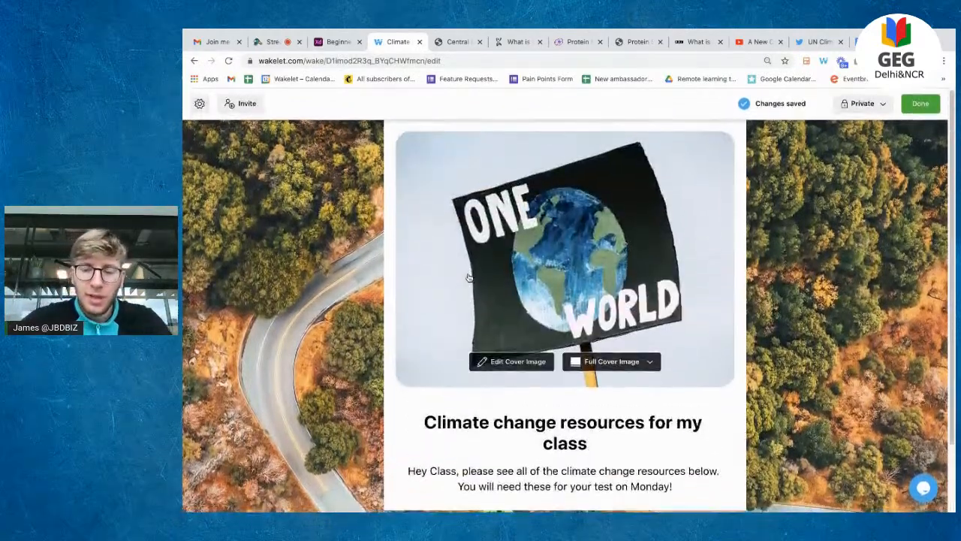
scroll(482, 376, down, 1)
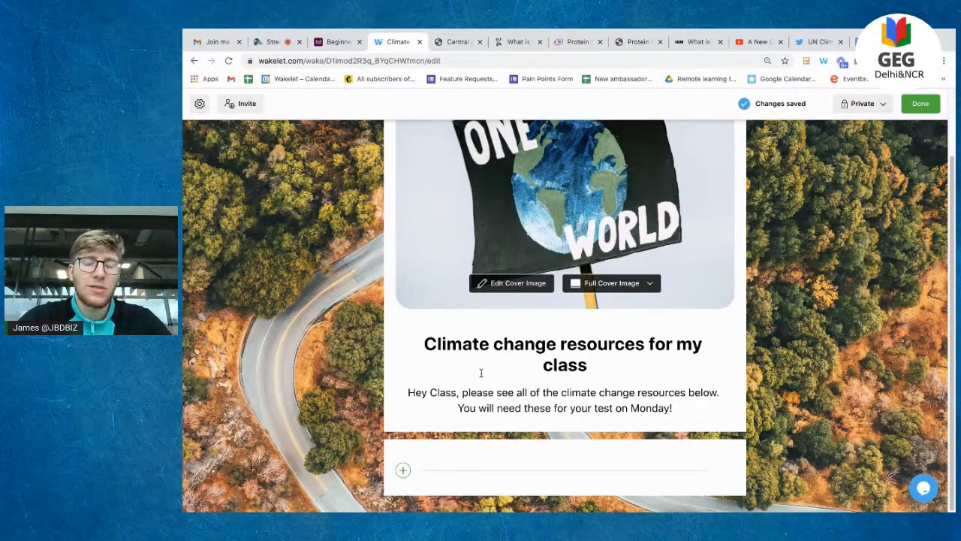
Step: Shrink the cover image to half height and open the web-address field for a new item
key(ctrl+plus)
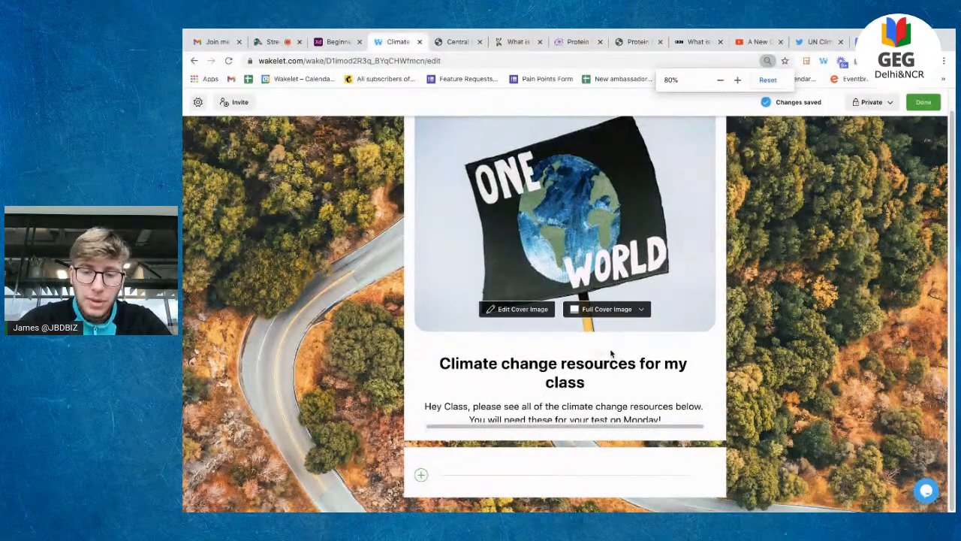
key(ctrl+plus)
click(612, 283)
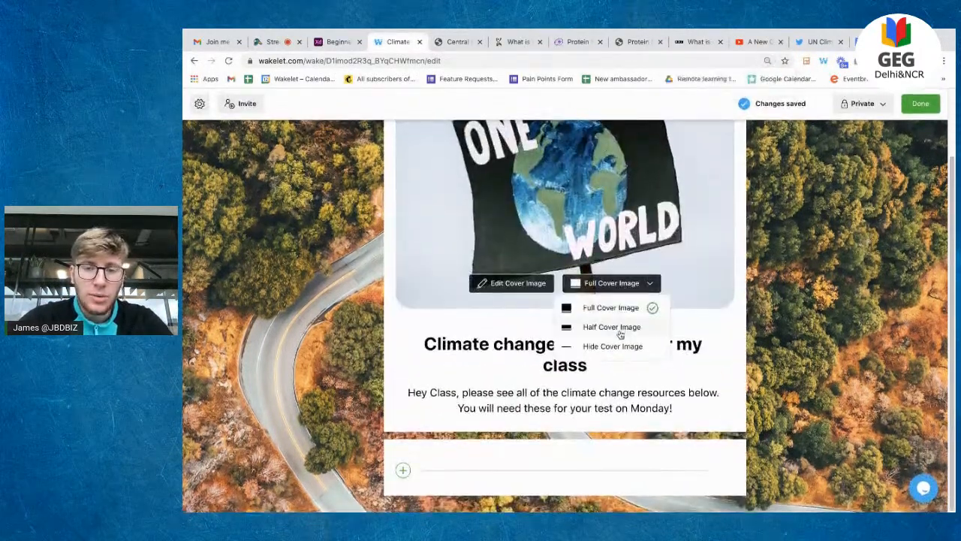
click(618, 330)
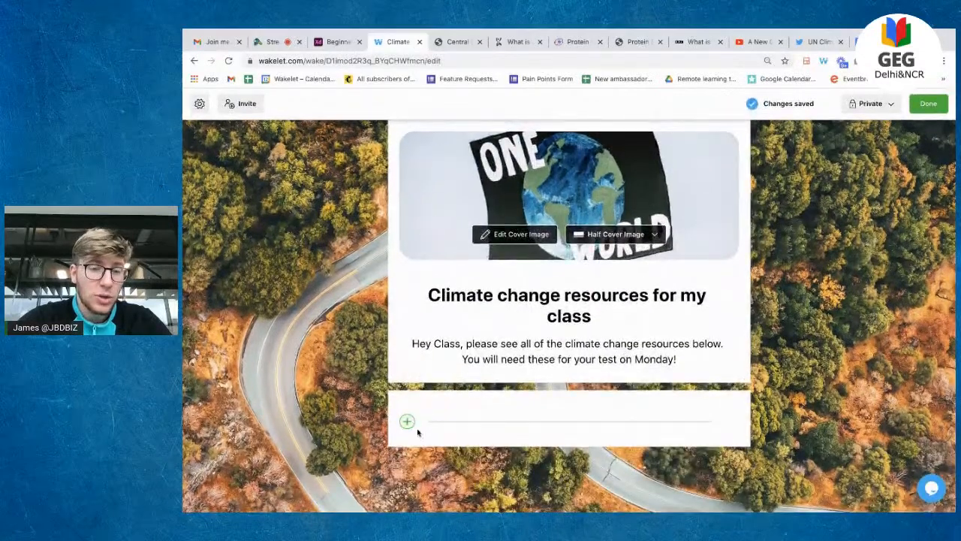
click(408, 424)
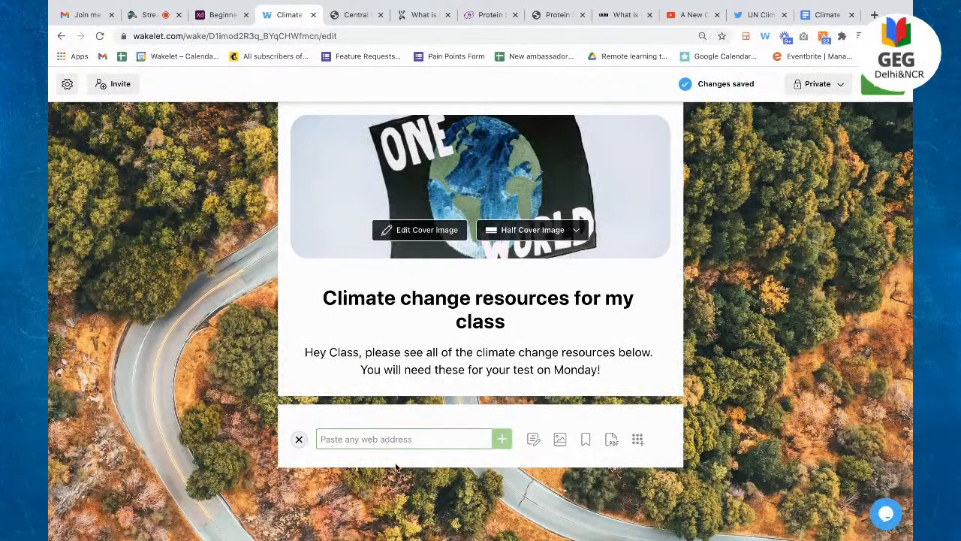
Step: Close the four unneeded browser tabs and switch to the BBC climate change article
click(380, 15)
click(379, 15)
click(380, 15)
click(381, 15)
click(355, 15)
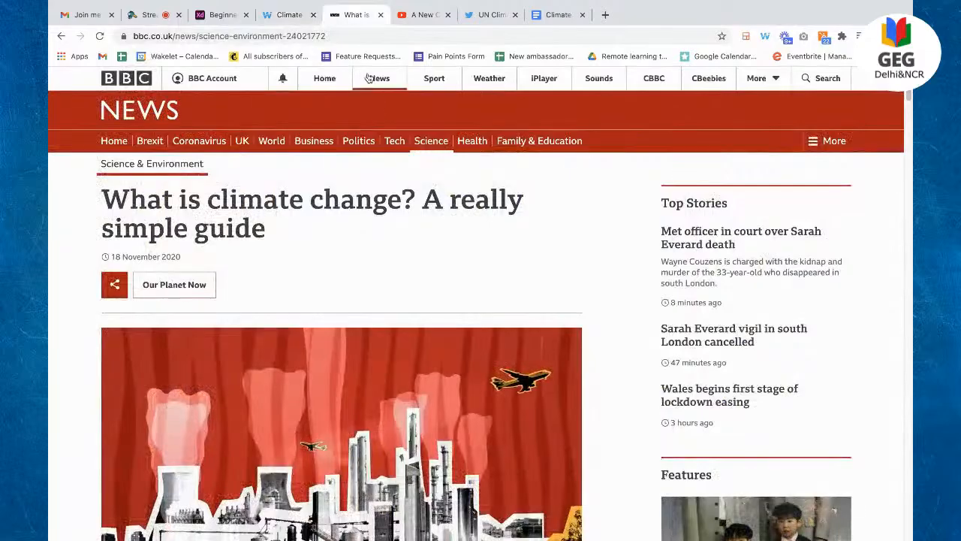
scroll(238, 417, down, 1)
scroll(237, 418, down, 15)
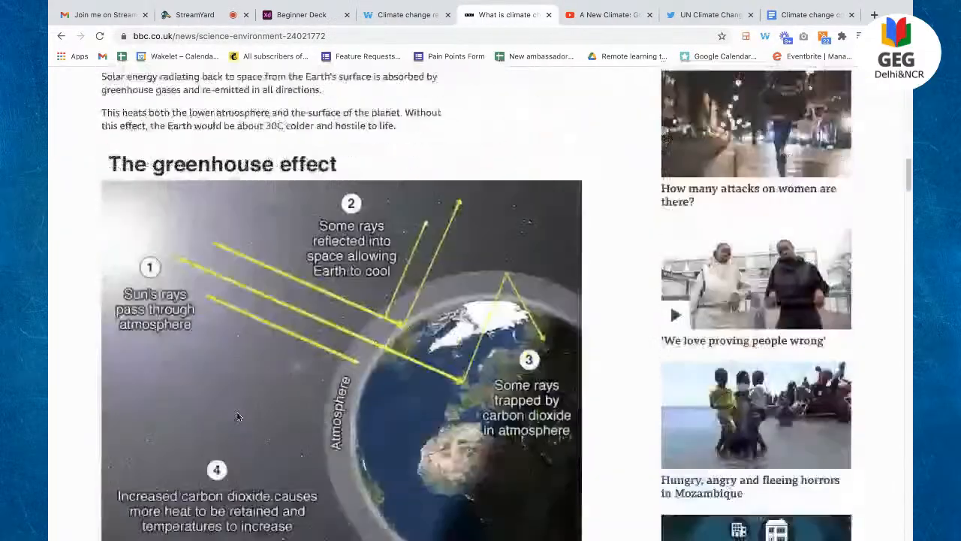
scroll(238, 417, down, 6)
scroll(238, 417, up, 20)
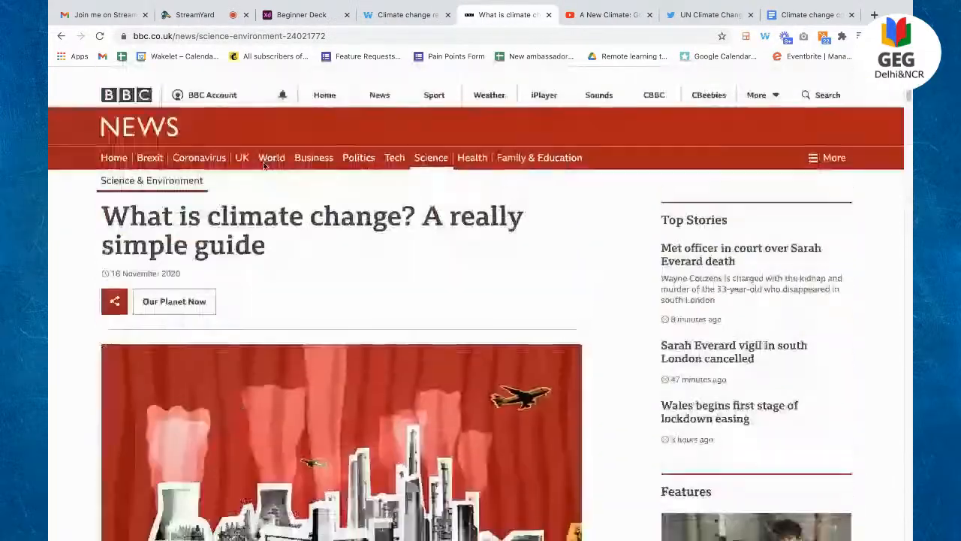
Step: Copy the BBC article's web address and return to the Wakelet collection's web-address field
click(219, 35)
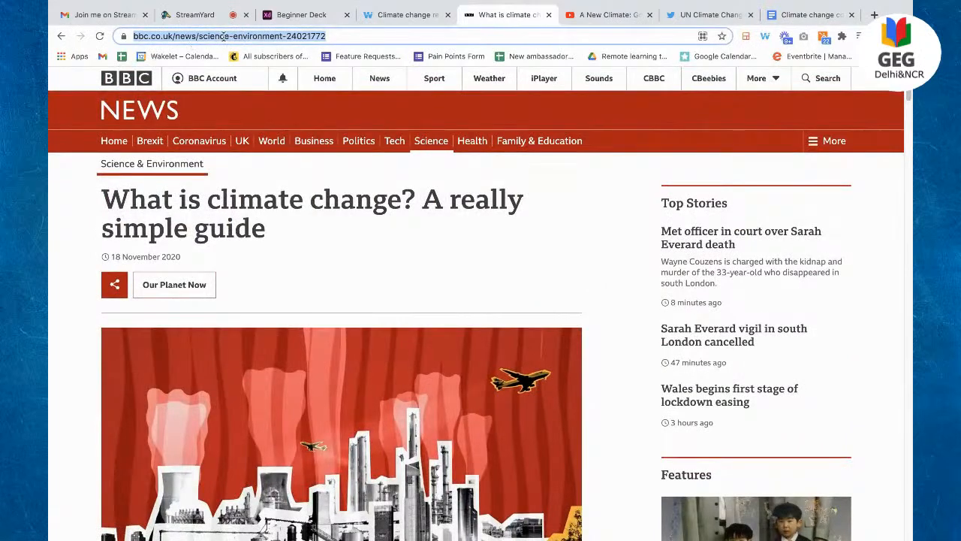
right_click(222, 35)
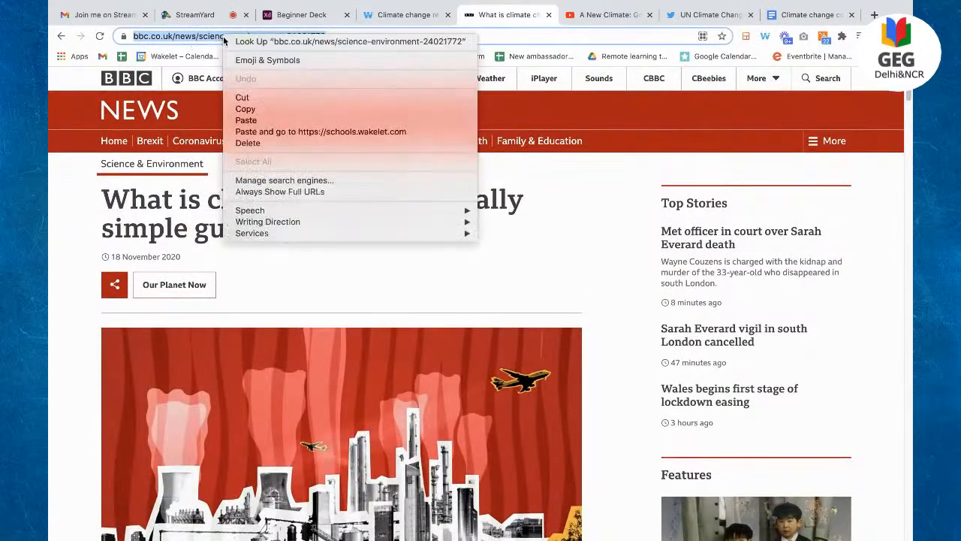
click(263, 109)
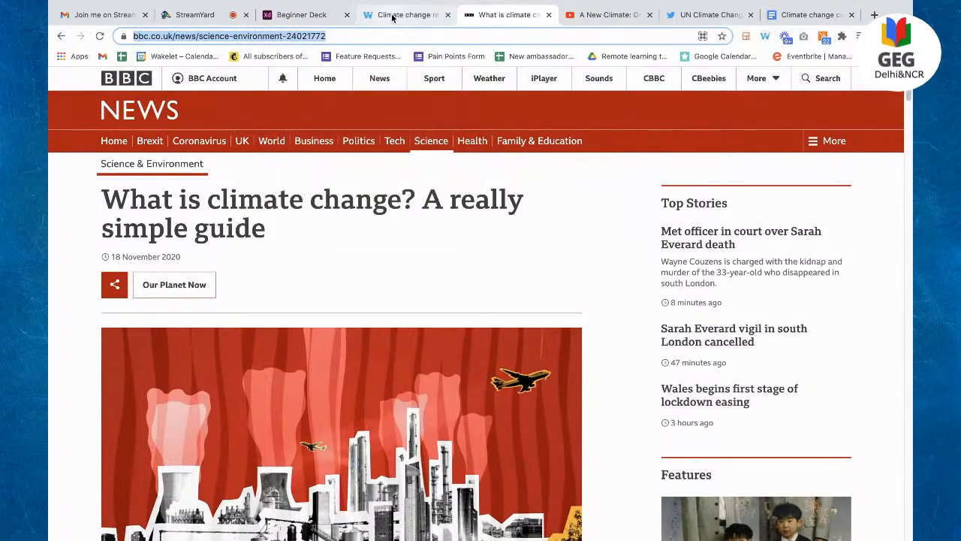
click(406, 15)
right_click(429, 440)
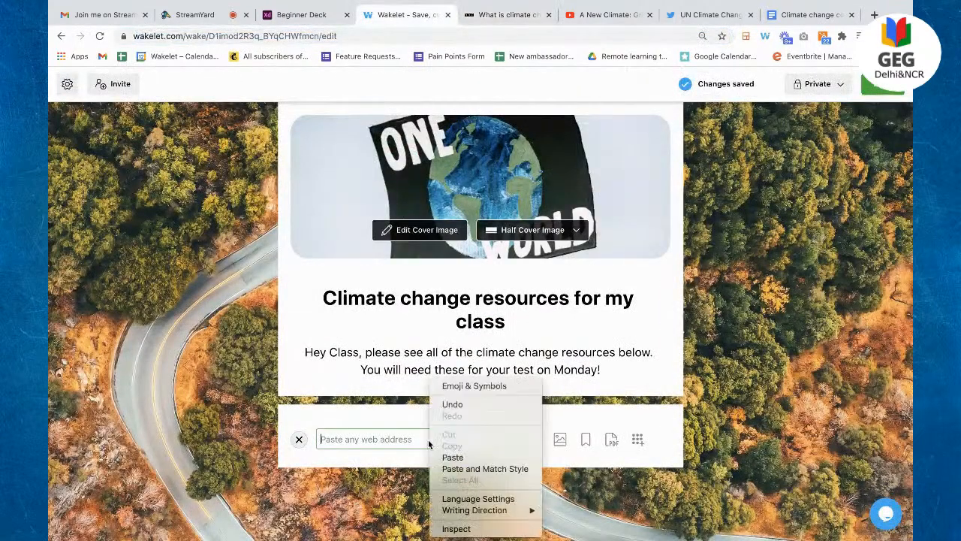
Step: Paste the BBC link to add the 'What is climate change? A really simple guide' card
click(473, 458)
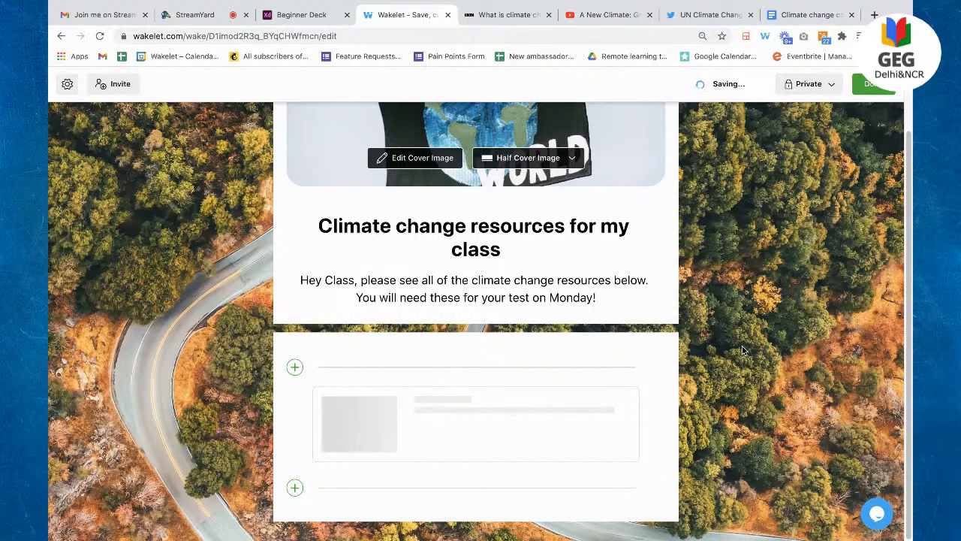
scroll(740, 459, down, 1)
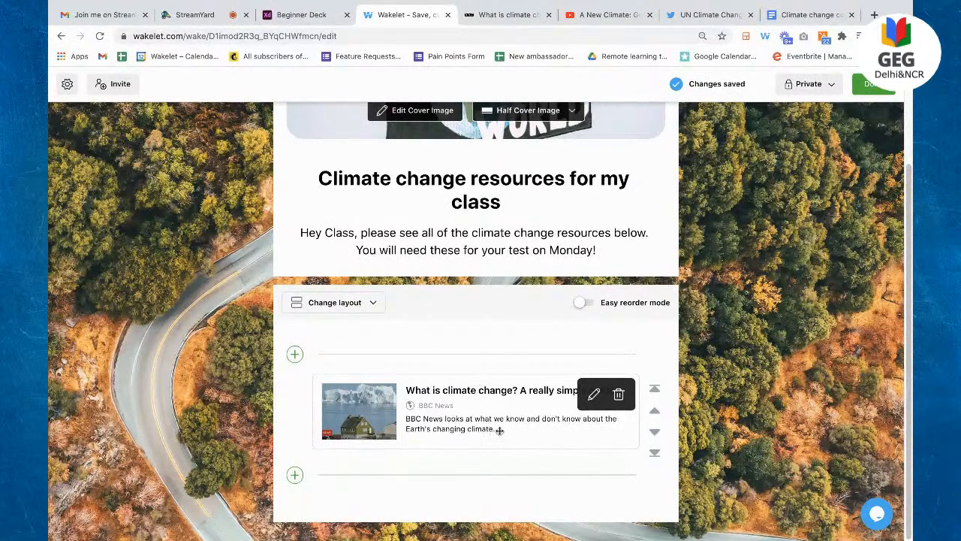
Step: Retitle the BBC card 'MUST READ!', replace its description with placeholder text, and switch its thumbnail
click(593, 395)
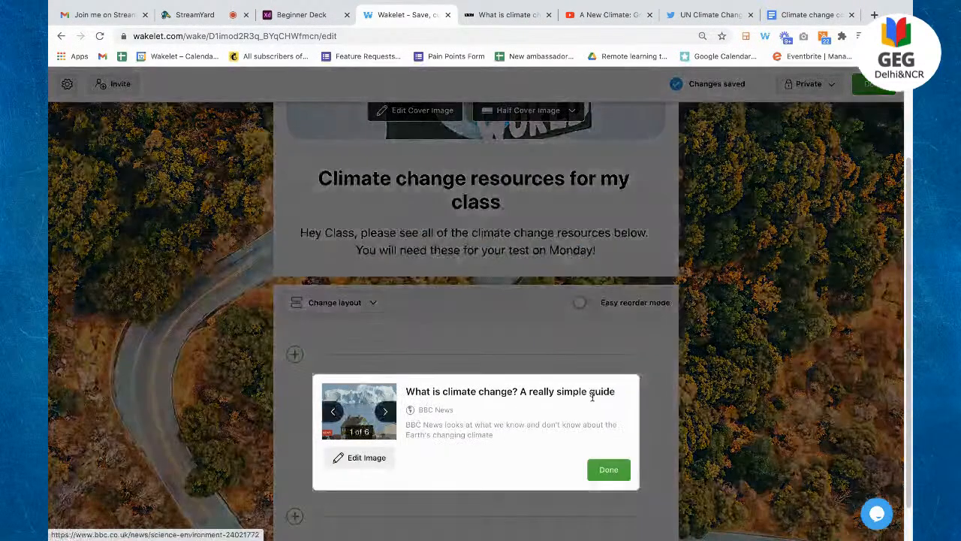
triple_click(485, 394)
key(BackSpace)
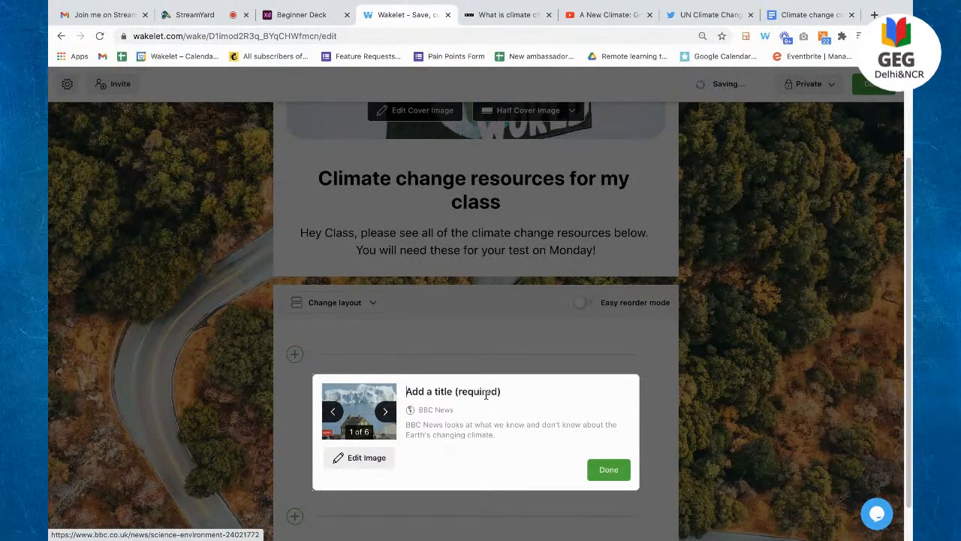
text(MUST READ!)
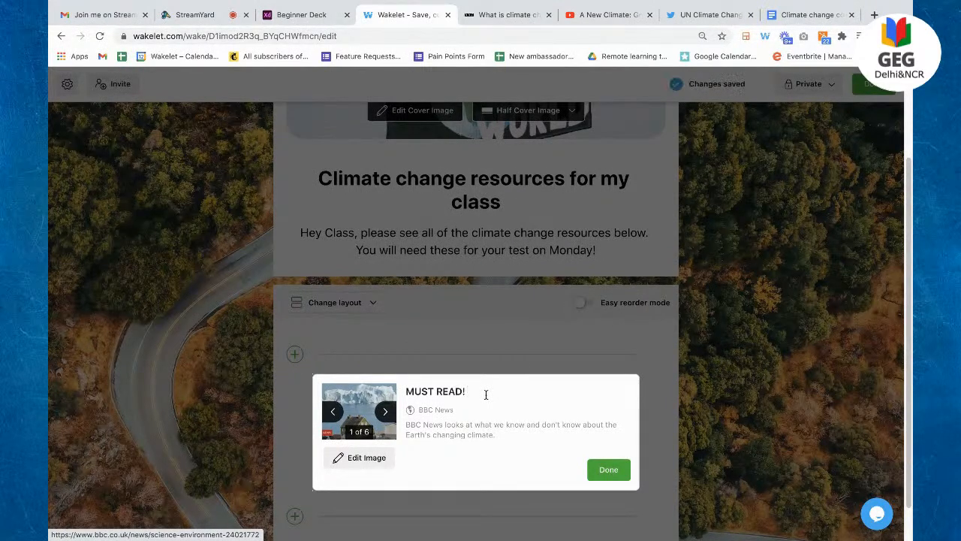
triple_click(473, 439)
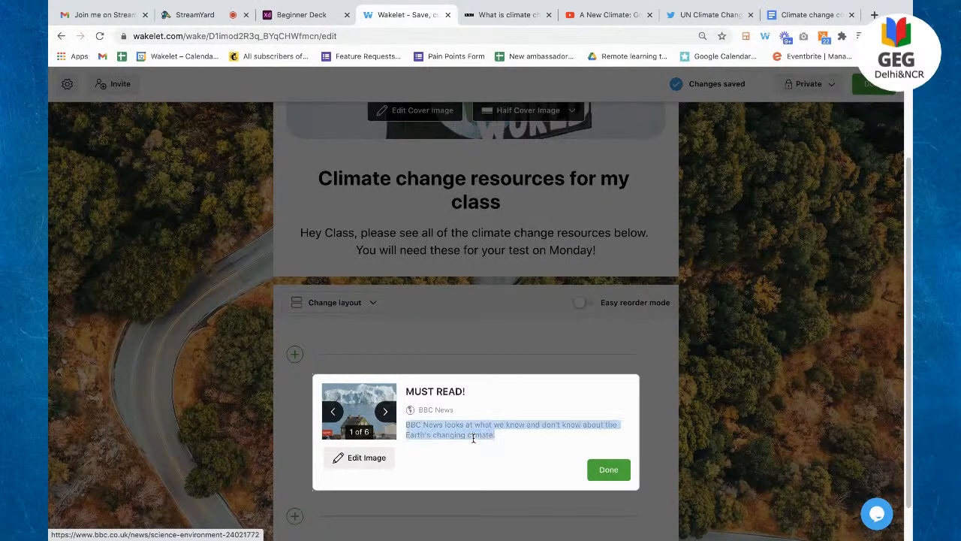
text(jasdpo;hads ;asodb a;dsigiuasg ash adioh)
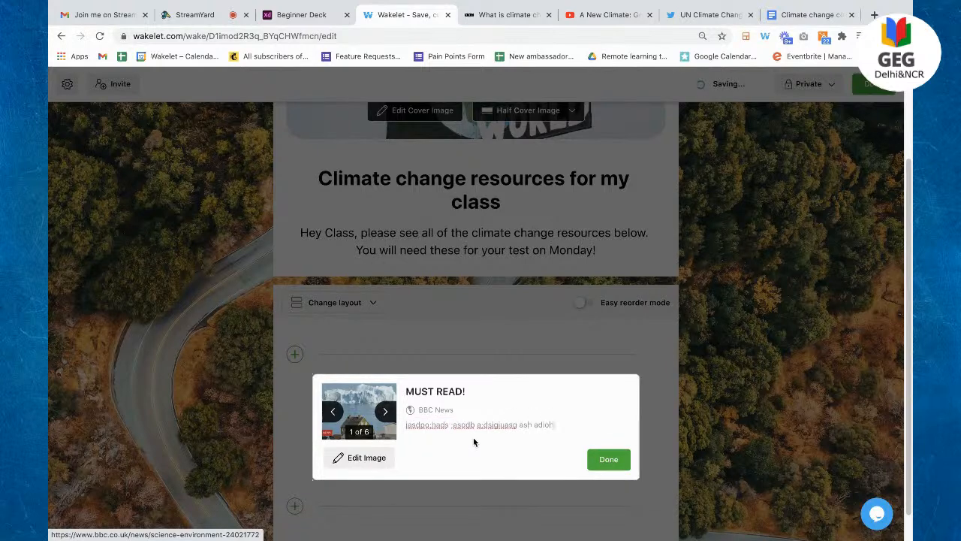
text(asdiohd ;iasgugasdiugasidiu;asdgui;gas dakjbasivadsd)
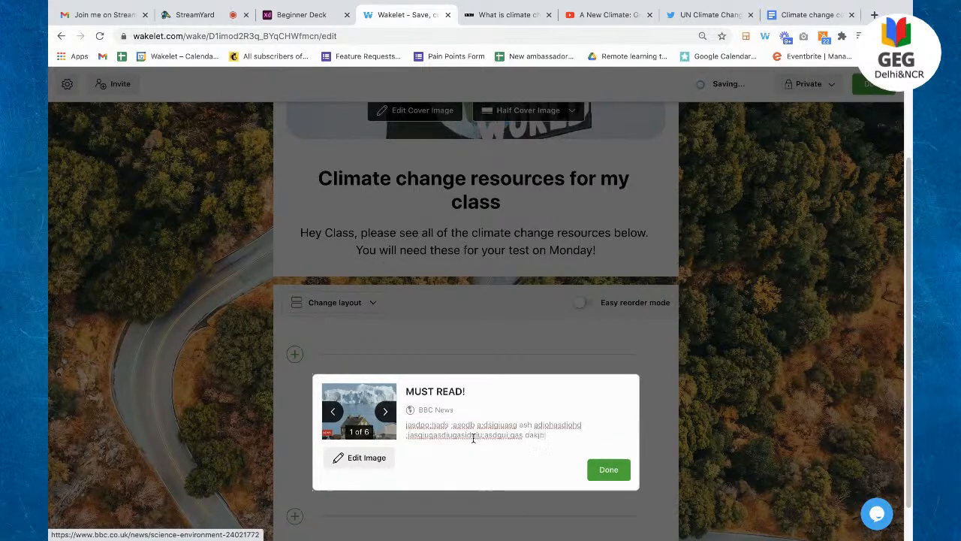
click(386, 411)
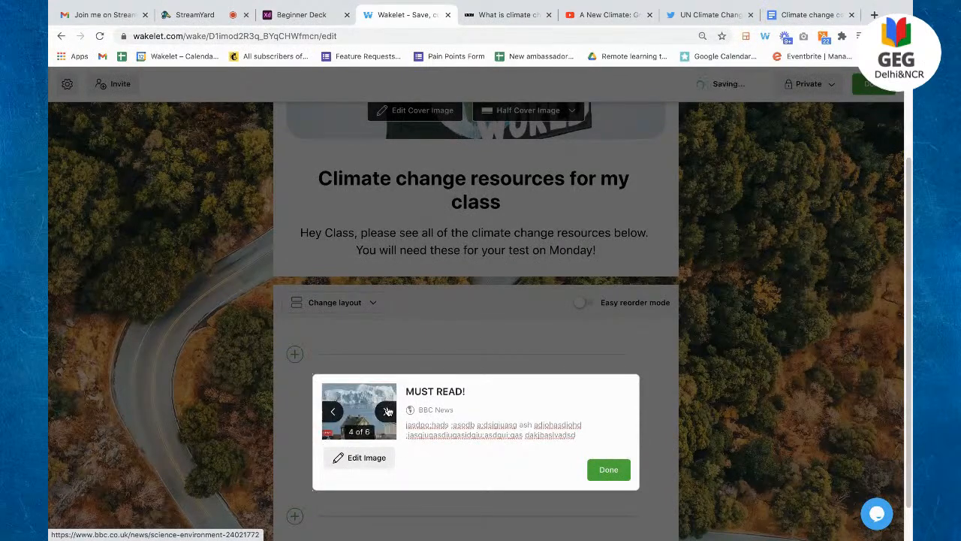
click(608, 470)
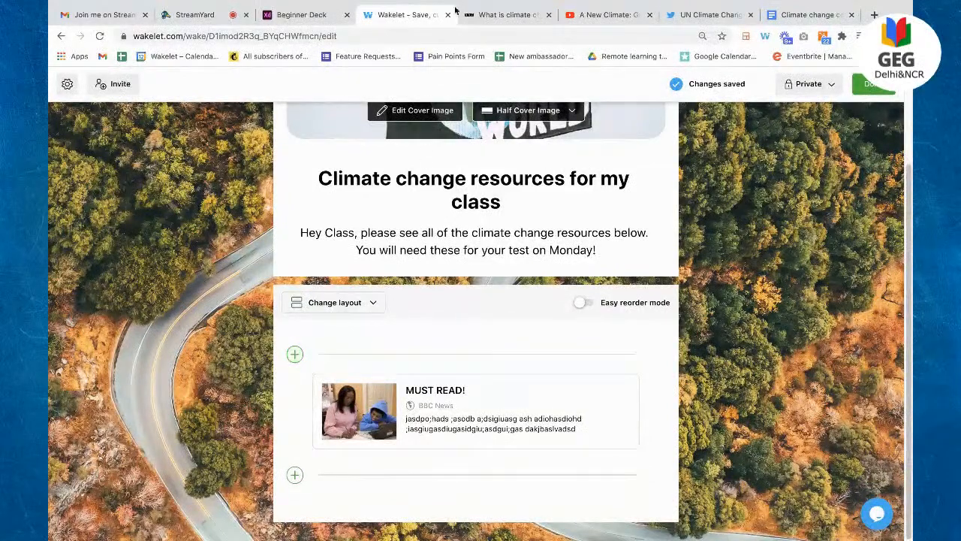
Step: Close the BBC article tab and copy the Greenland video's YouTube address
click(548, 15)
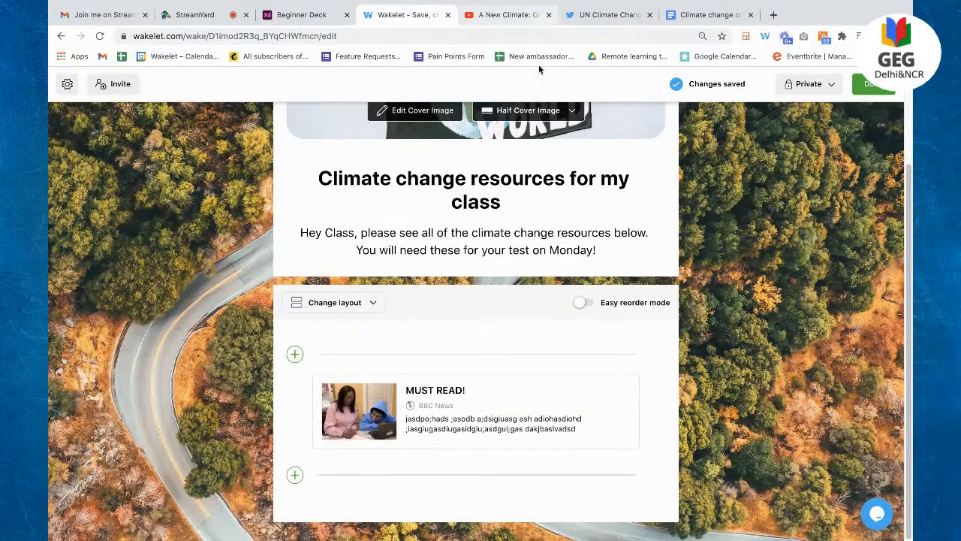
click(570, 15)
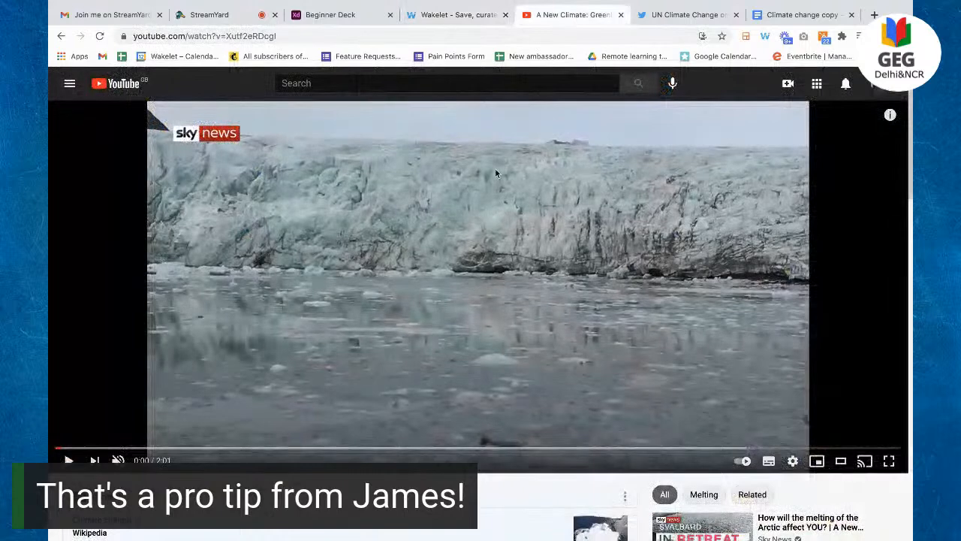
click(309, 36)
right_click(309, 36)
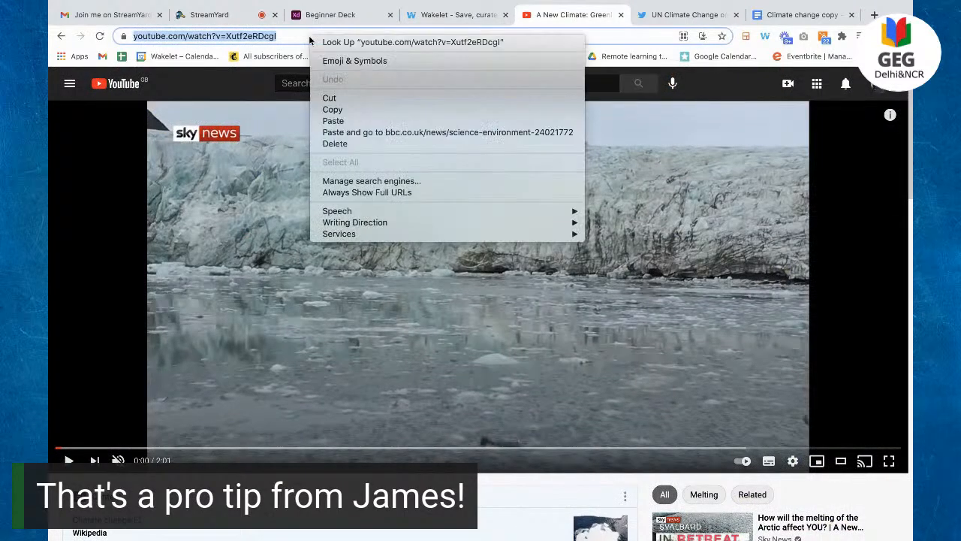
click(357, 109)
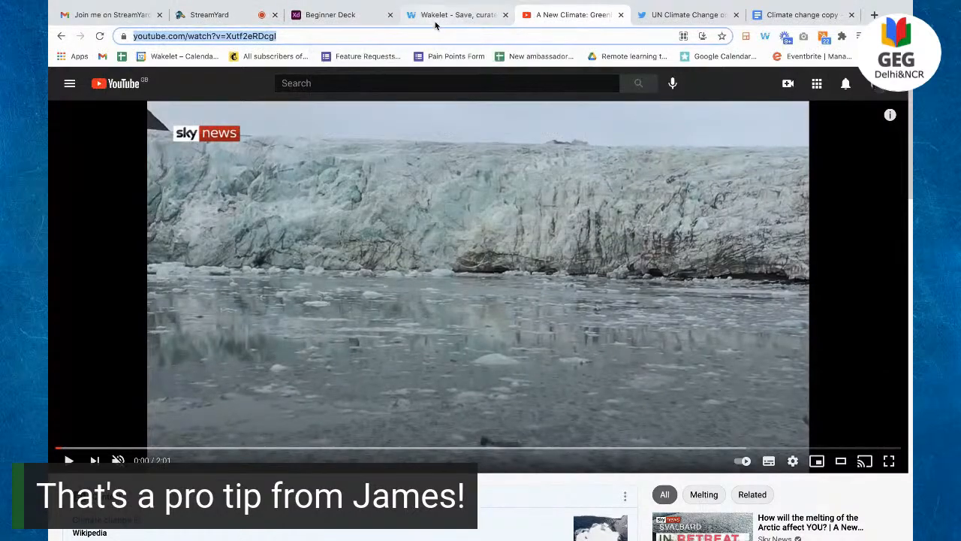
Step: Back in Wakelet, open the empty web-link field ready for pasting
click(435, 17)
click(294, 354)
right_click(361, 358)
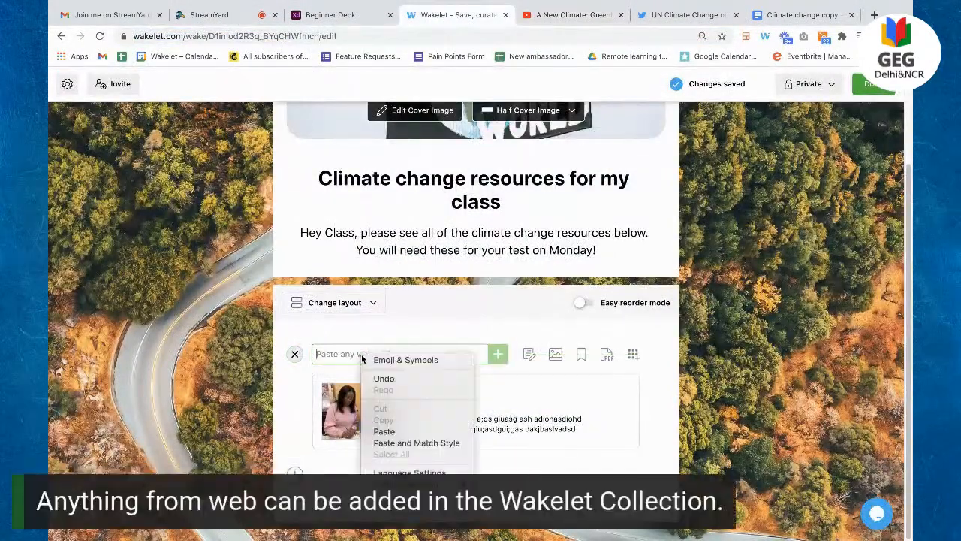
Step: Paste the YouTube link to add the 'A New Climate: Greenland's melting ice' video card
click(406, 430)
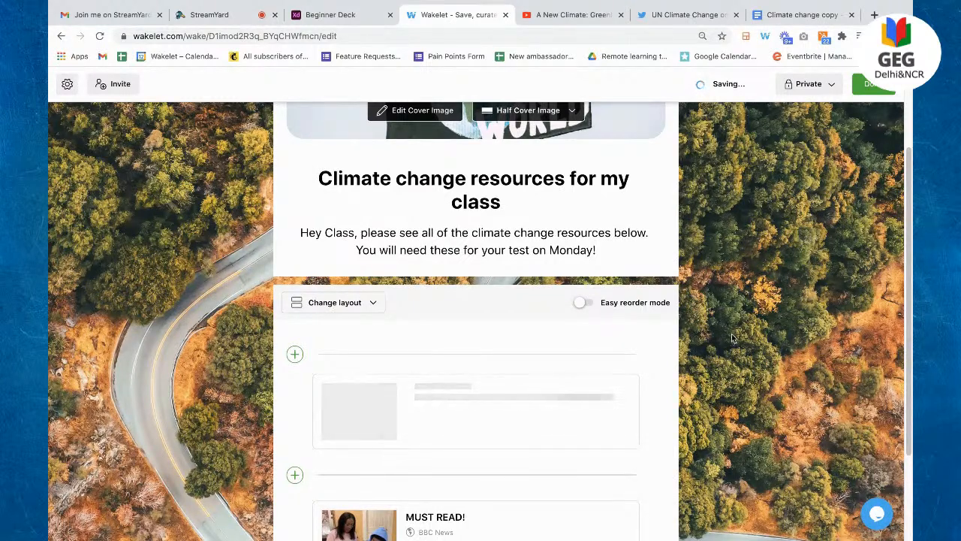
scroll(732, 338, down, 1)
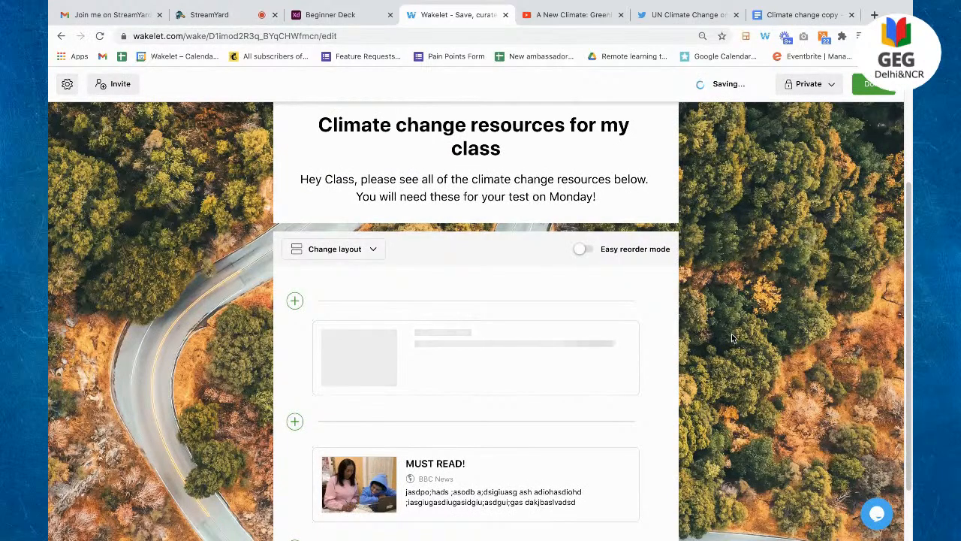
scroll(717, 370, down, 1)
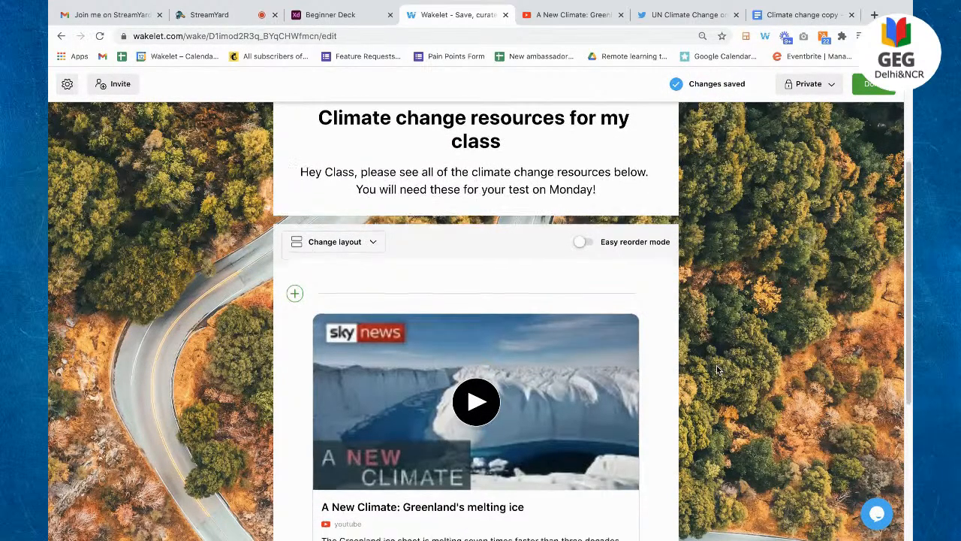
scroll(717, 369, down, 3)
Step: Set the Greenland video card's preview to image 3 of 3 and switch to the UN tweet
mouse_move(593, 209)
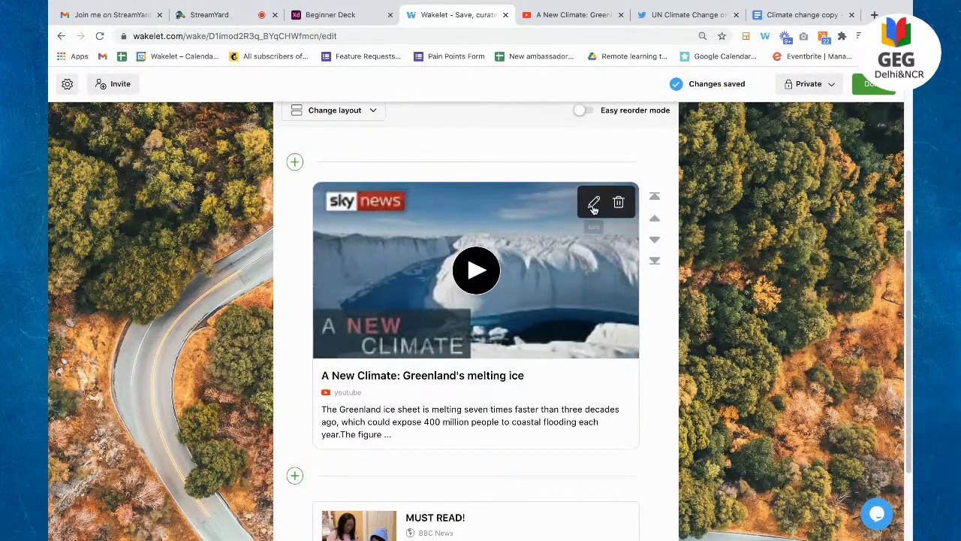
click(593, 203)
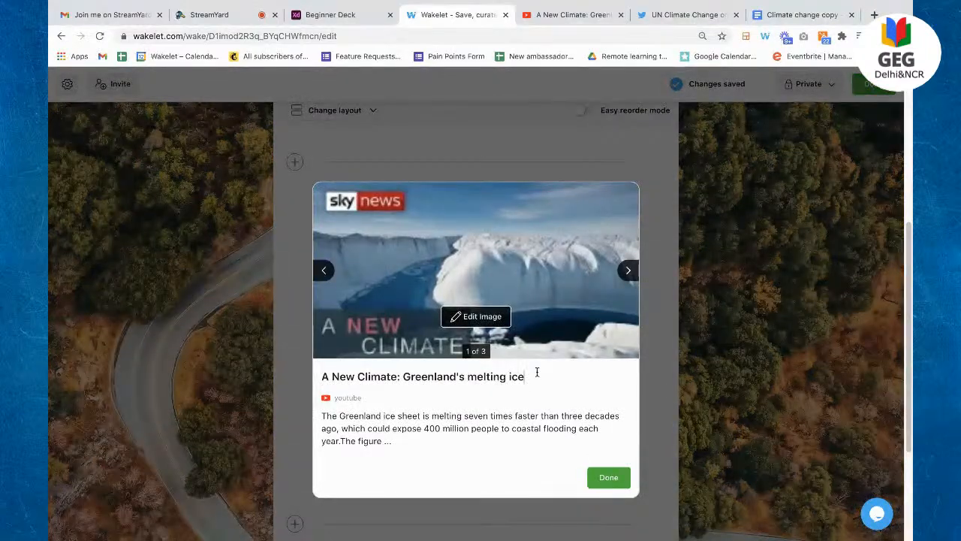
click(628, 271)
click(629, 271)
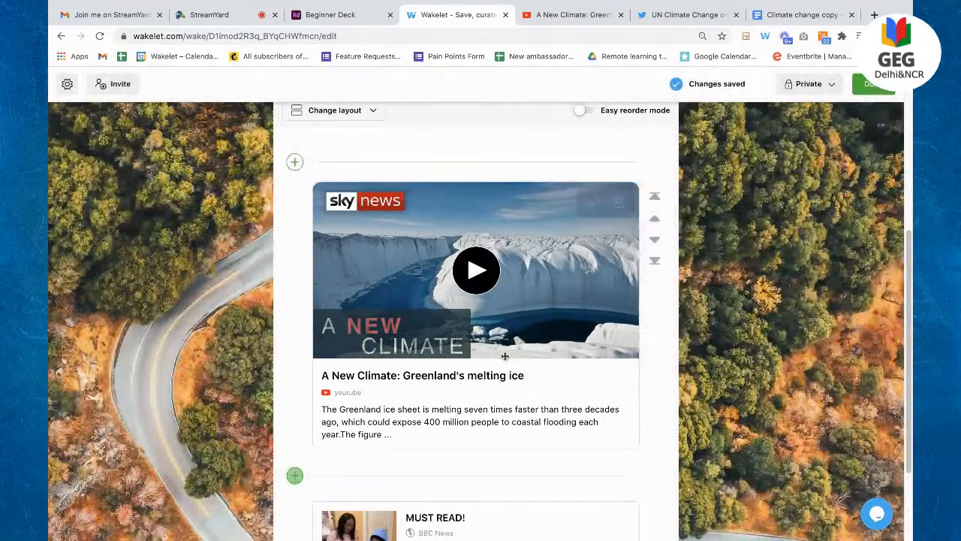
scroll(637, 346, up, 1)
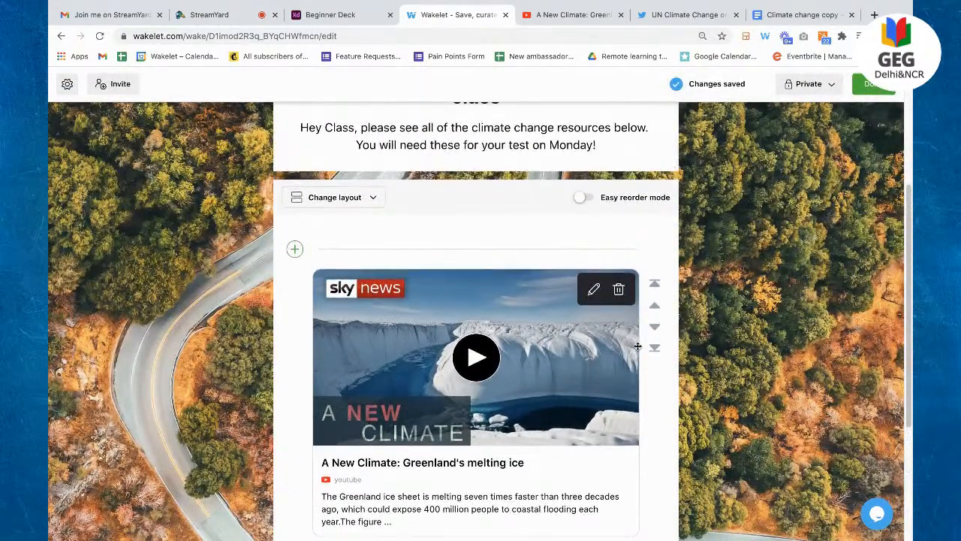
scroll(638, 346, up, 1)
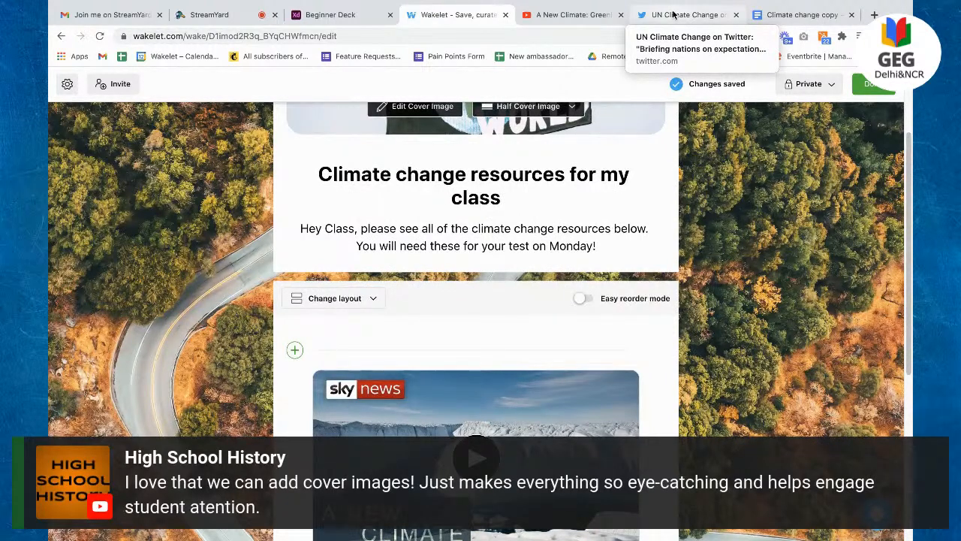
click(673, 15)
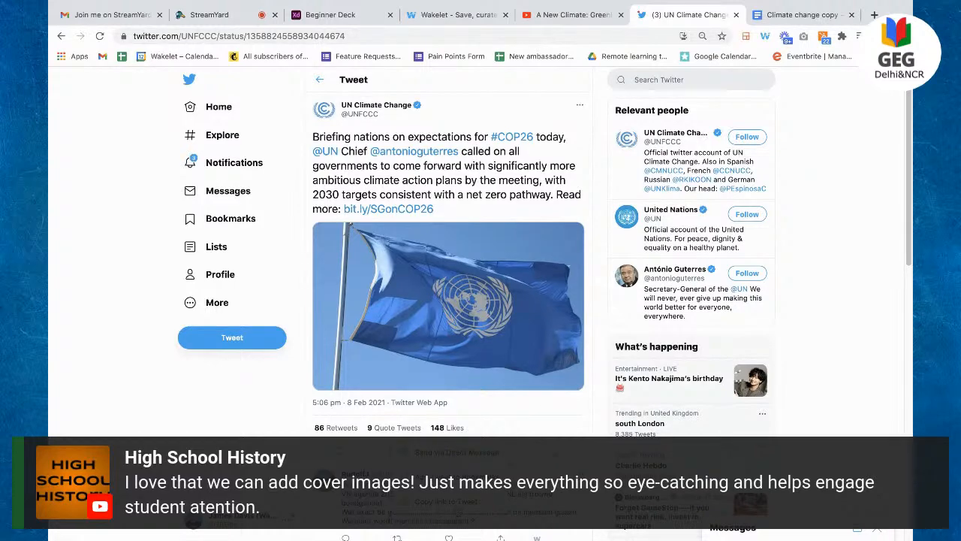
Step: Return to the 'Climate change resources for my class' collection in Wakelet
click(458, 14)
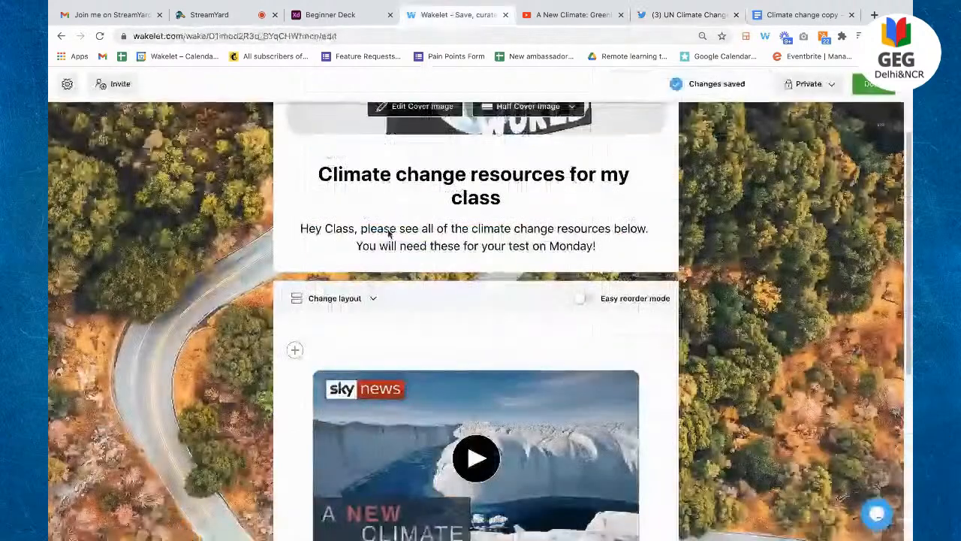
Step: Paste the UN Climate Change #COP26 tweet link to embed it above the Greenland video
click(357, 350)
right_click(360, 347)
click(387, 419)
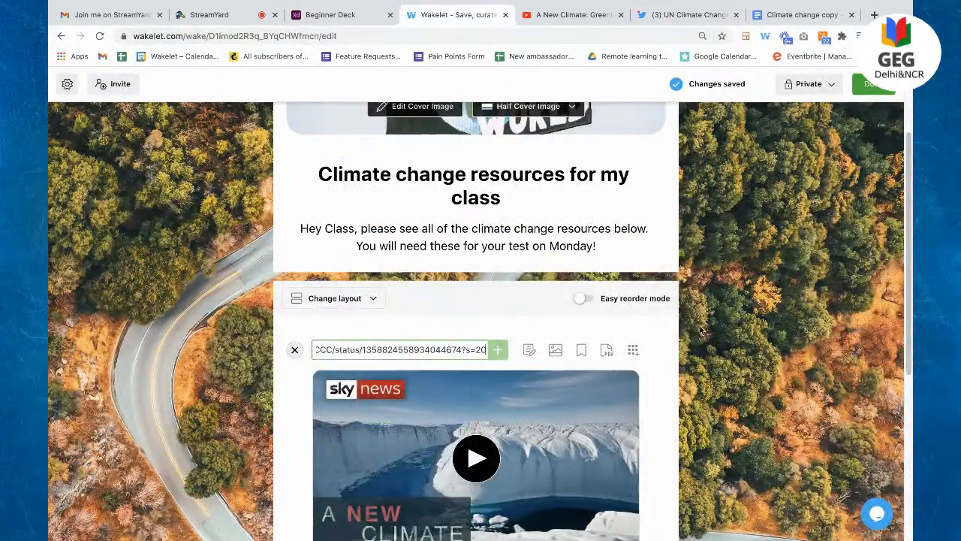
key(Return)
scroll(700, 330, down, 1)
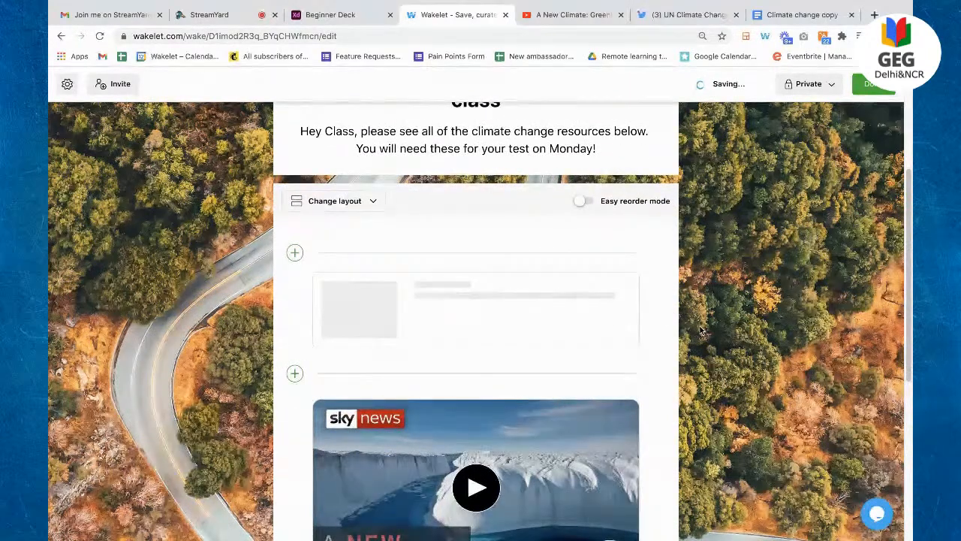
scroll(689, 442, down, 1)
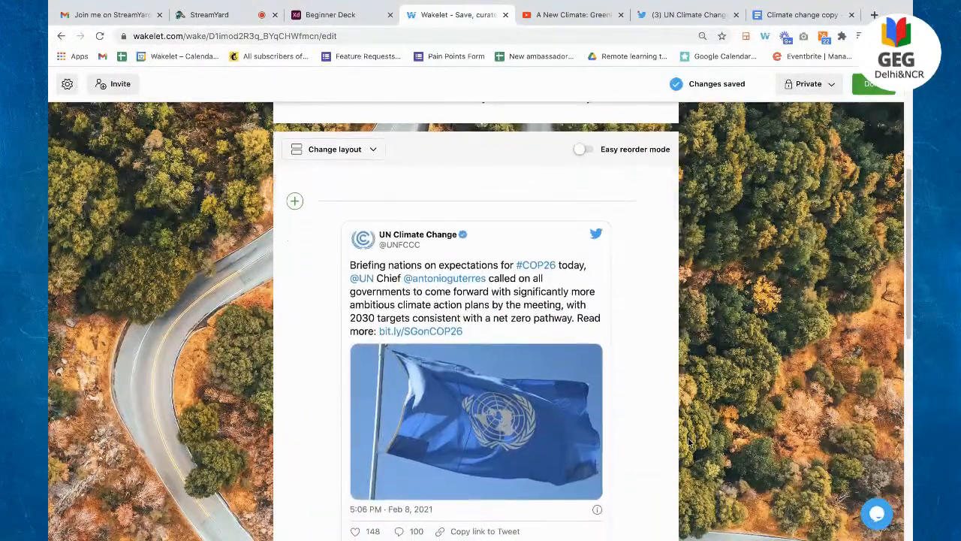
scroll(689, 443, down, 1)
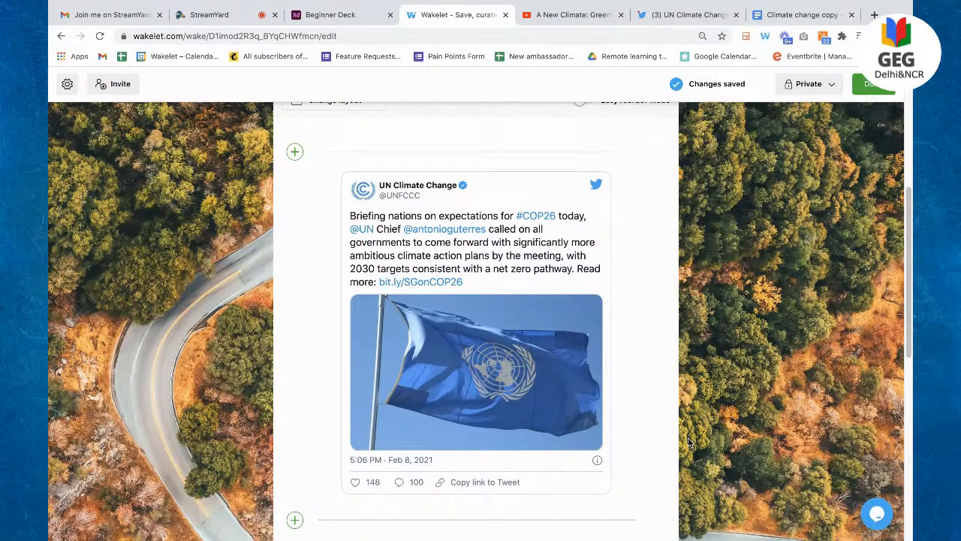
scroll(689, 443, down, 6)
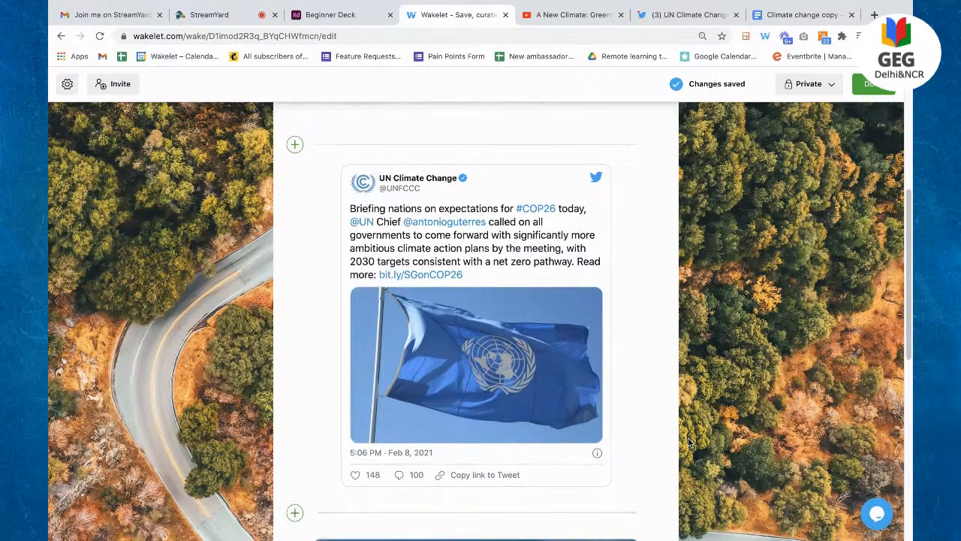
scroll(689, 442, down, 2)
scroll(689, 443, up, 10)
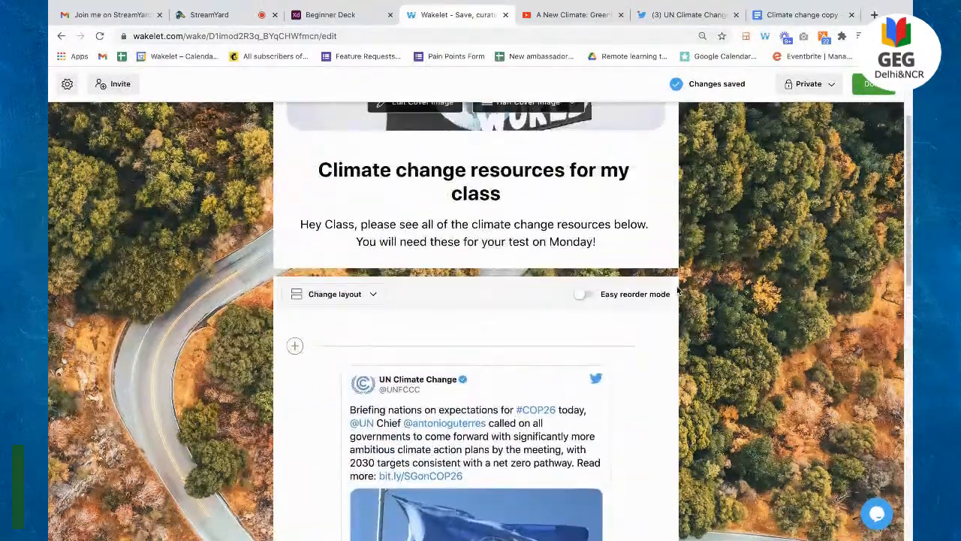
click(439, 342)
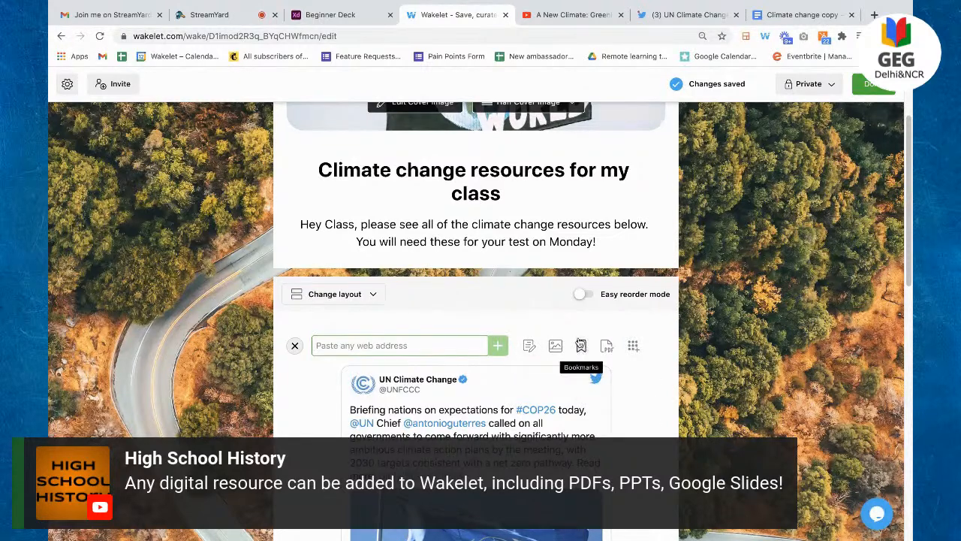
Step: Add a centred H1 text heading 'Climate change facts' above the UN tweet
click(529, 345)
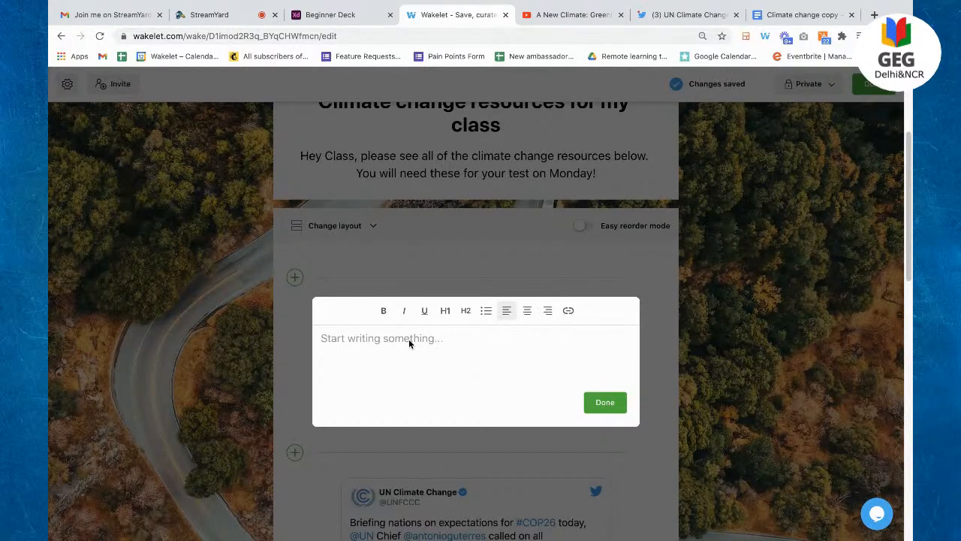
text(C)
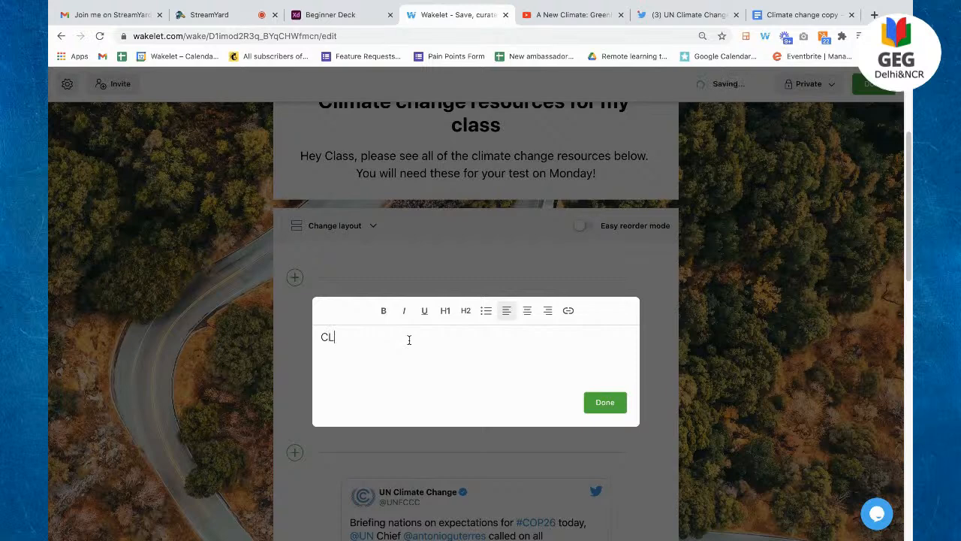
text(limate change facts)
click(466, 310)
click(526, 311)
click(465, 310)
click(445, 311)
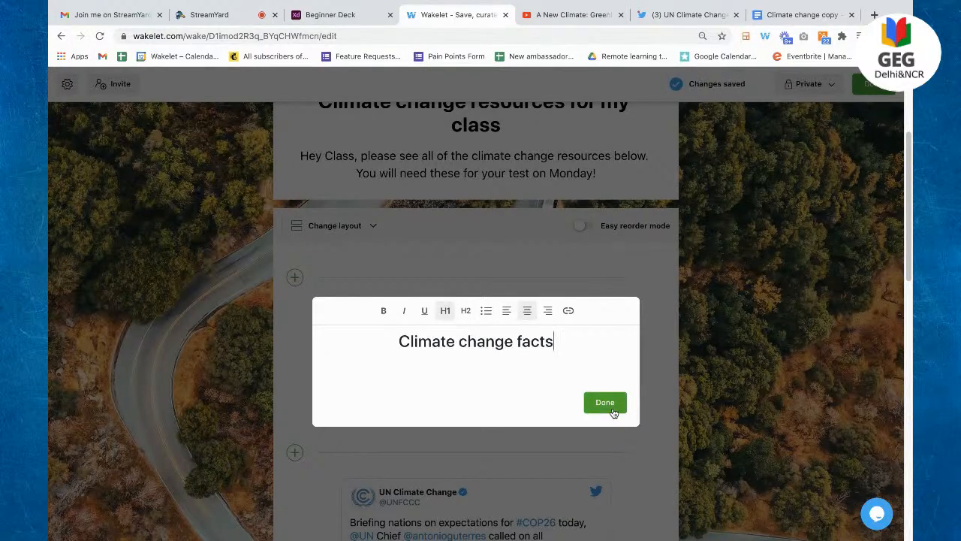
click(606, 402)
scroll(570, 238, down, 2)
scroll(570, 238, up, 1)
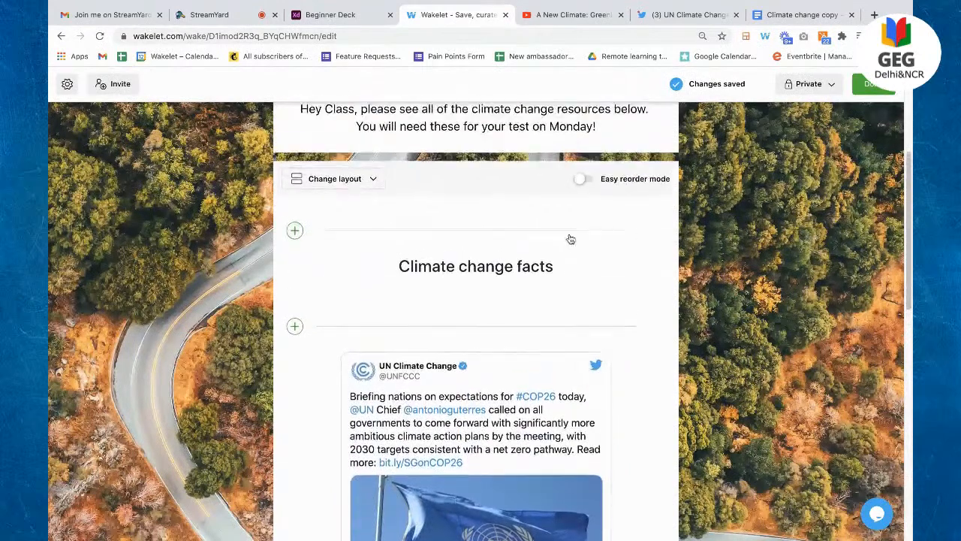
scroll(512, 331, down, 5)
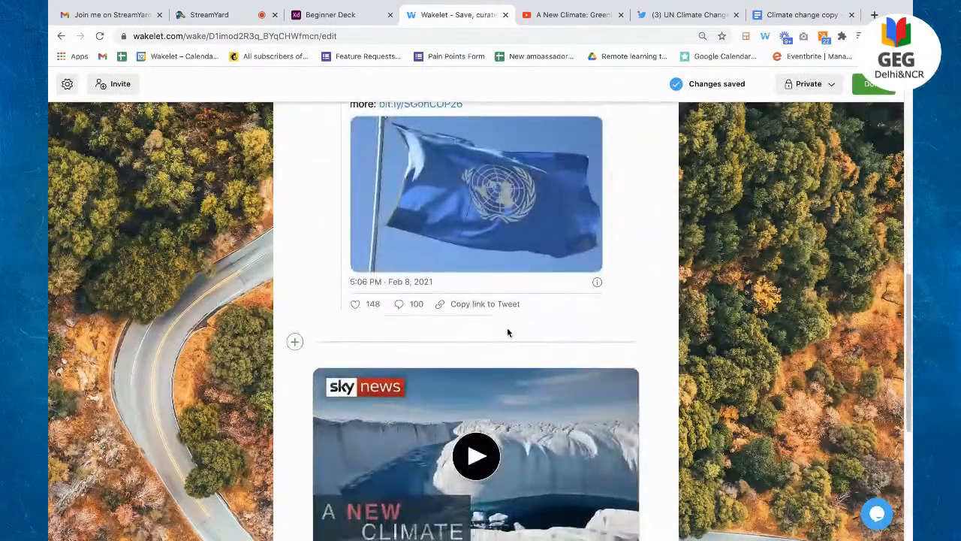
Step: Paste the greenhouse-effect paragraphs from the Google Doc, minus its title, into a new note below the tweet
click(468, 342)
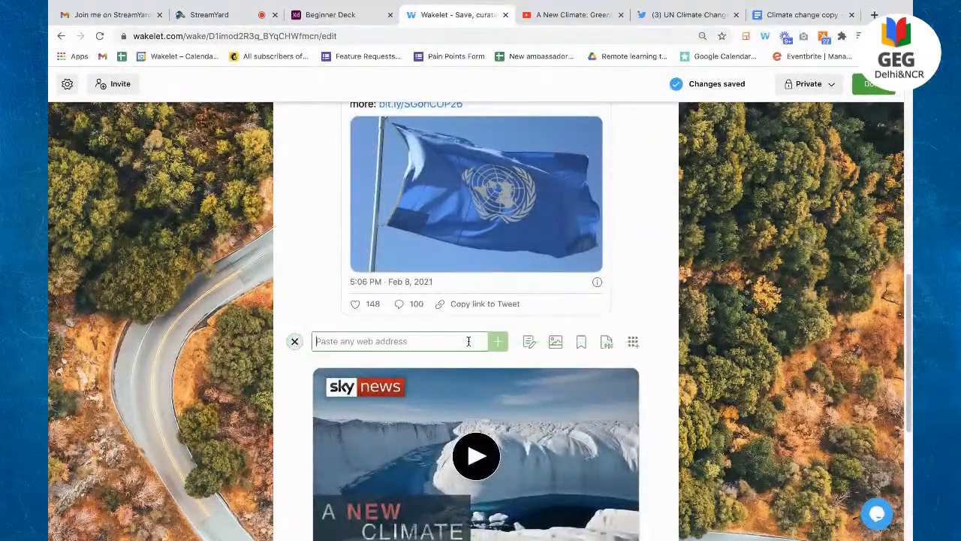
click(529, 343)
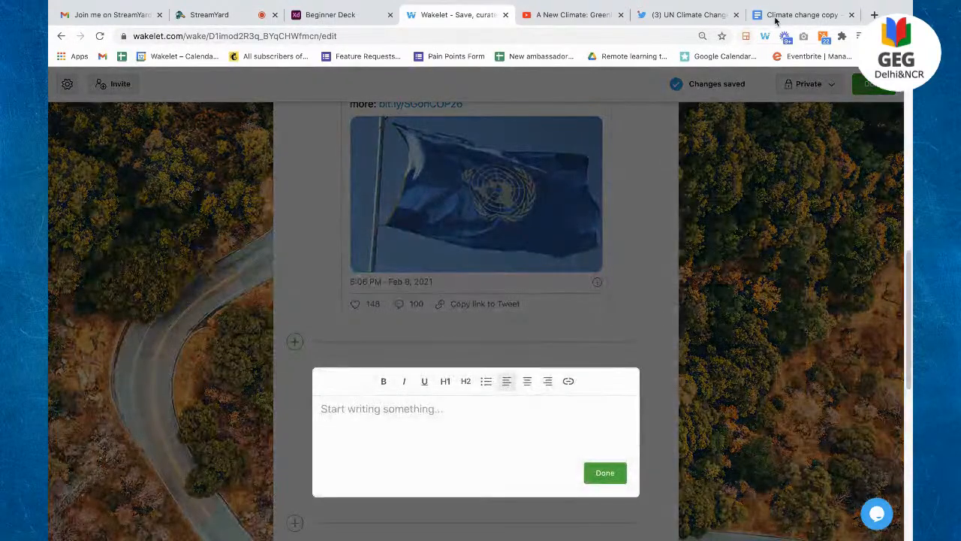
click(770, 23)
key(ctrl+a)
drag(250, 227, 257, 242)
click(448, 17)
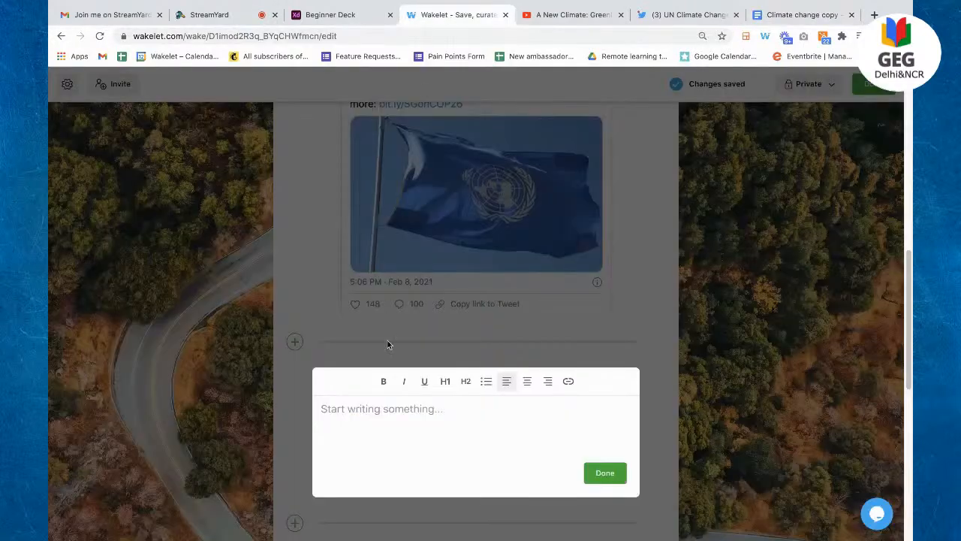
key(ctrl+v)
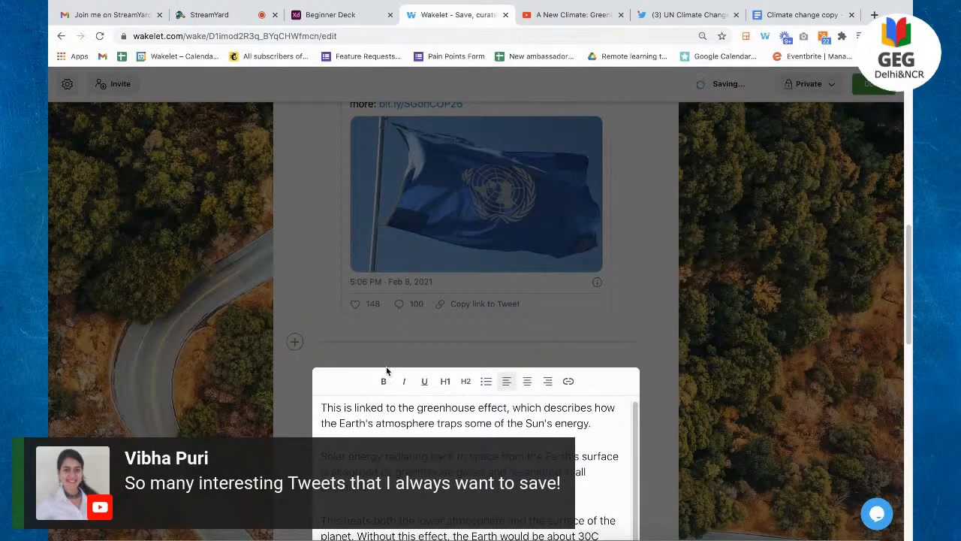
Step: Turn the last four pasted paragraphs into a bulleted list
scroll(400, 332, down, 5)
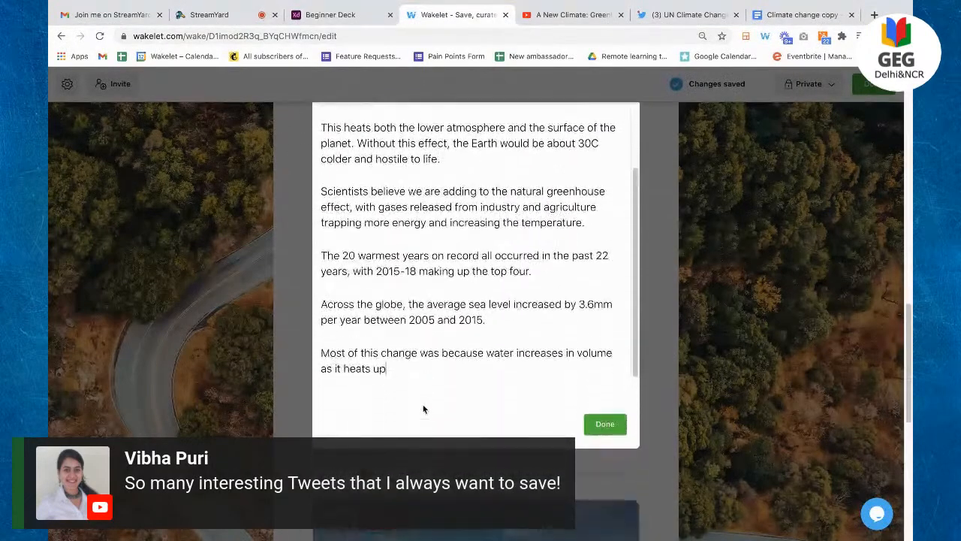
drag(416, 360, 320, 192)
scroll(389, 234, up, 2)
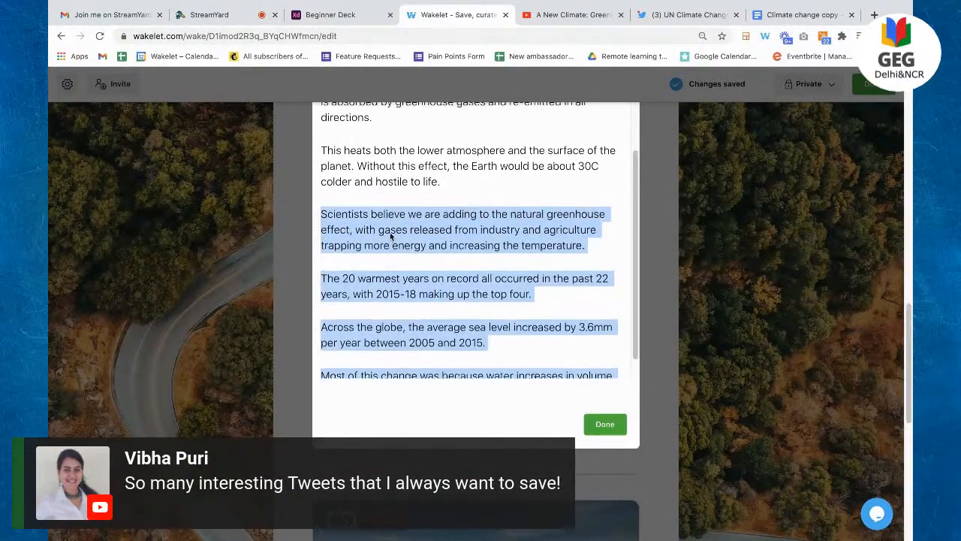
scroll(390, 234, up, 2)
click(486, 222)
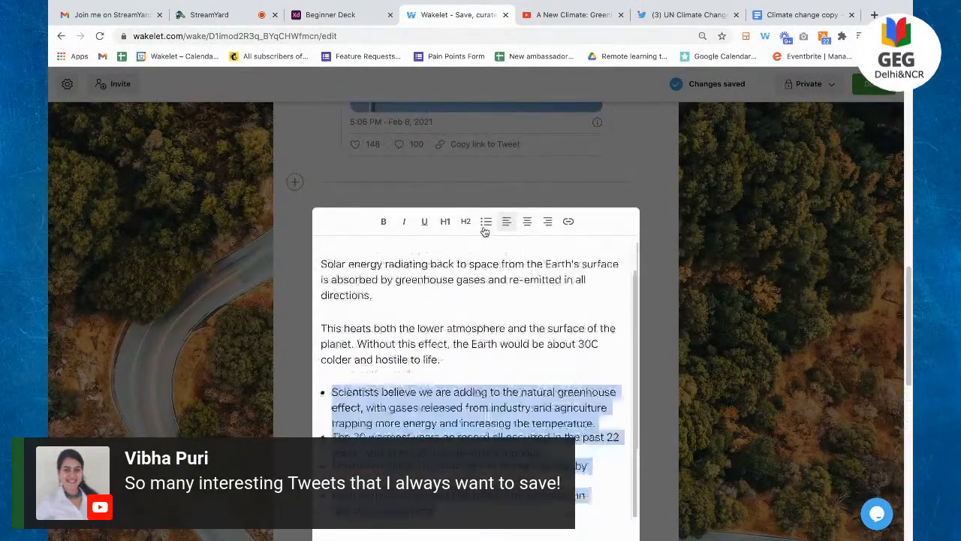
click(443, 318)
Step: Make the opening 'This is linked' sentence bold and underlined
triple_click(370, 266)
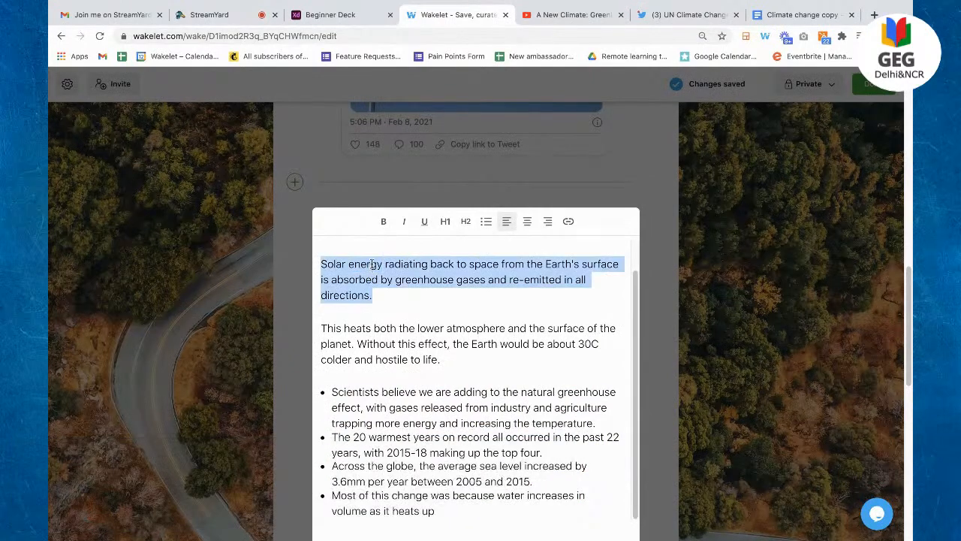
scroll(396, 253, up, 2)
triple_click(396, 253)
click(424, 221)
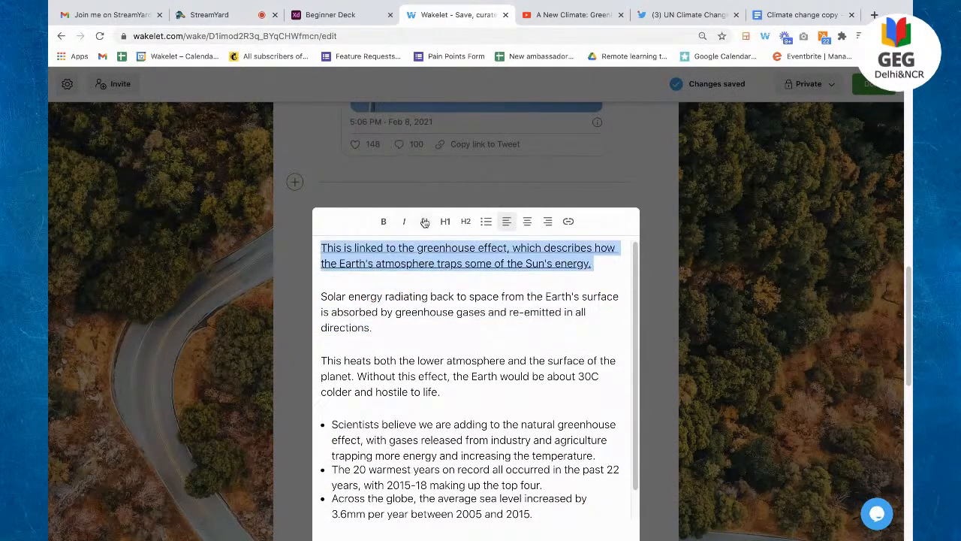
click(382, 220)
click(450, 274)
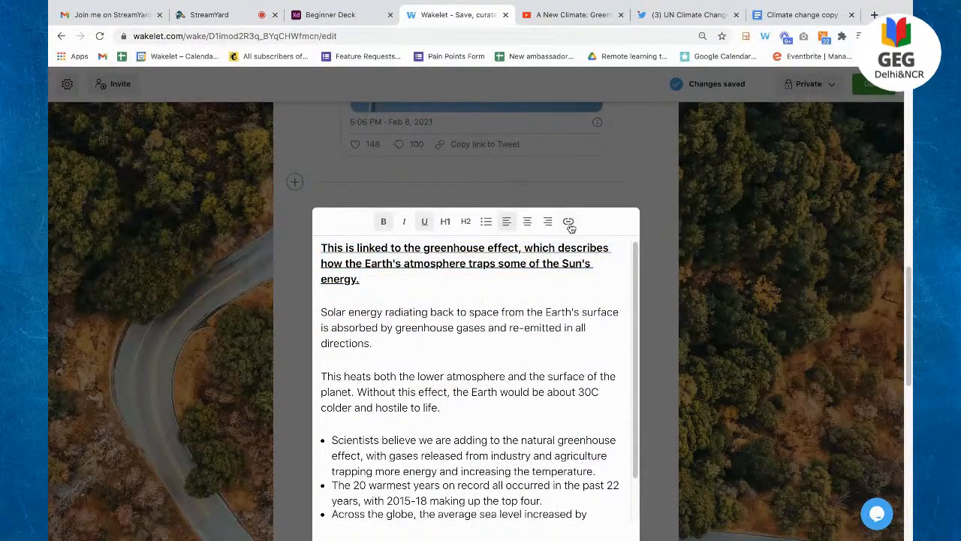
scroll(570, 227, down, 5)
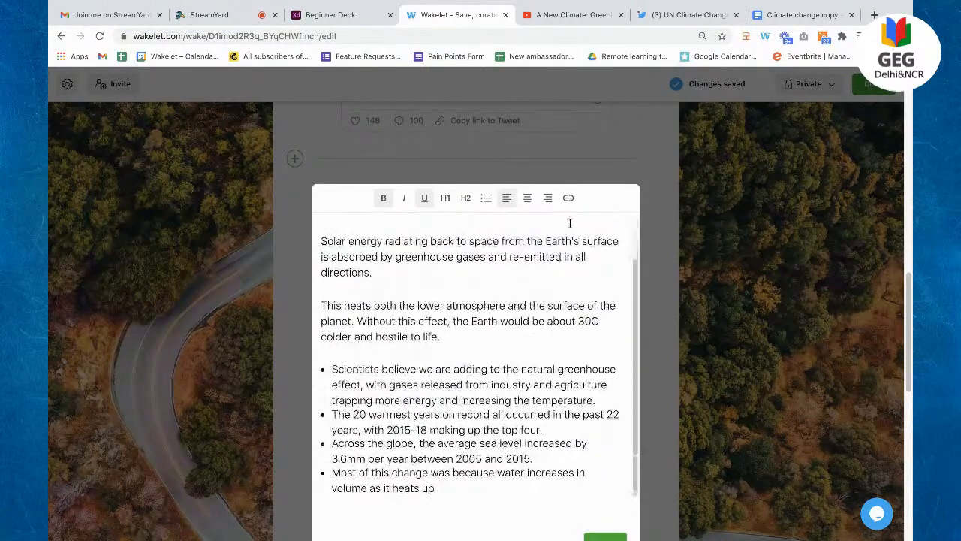
scroll(570, 225, up, 5)
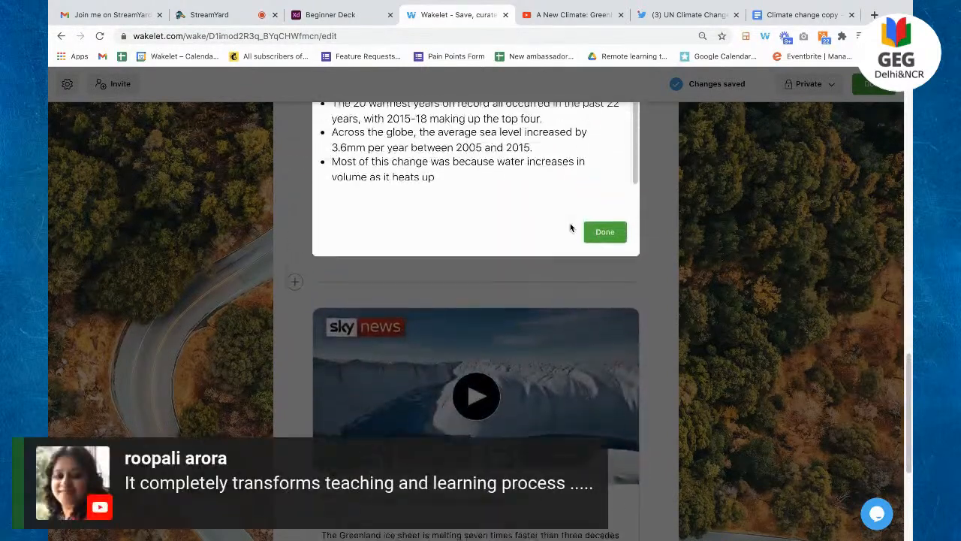
scroll(570, 225, up, 3)
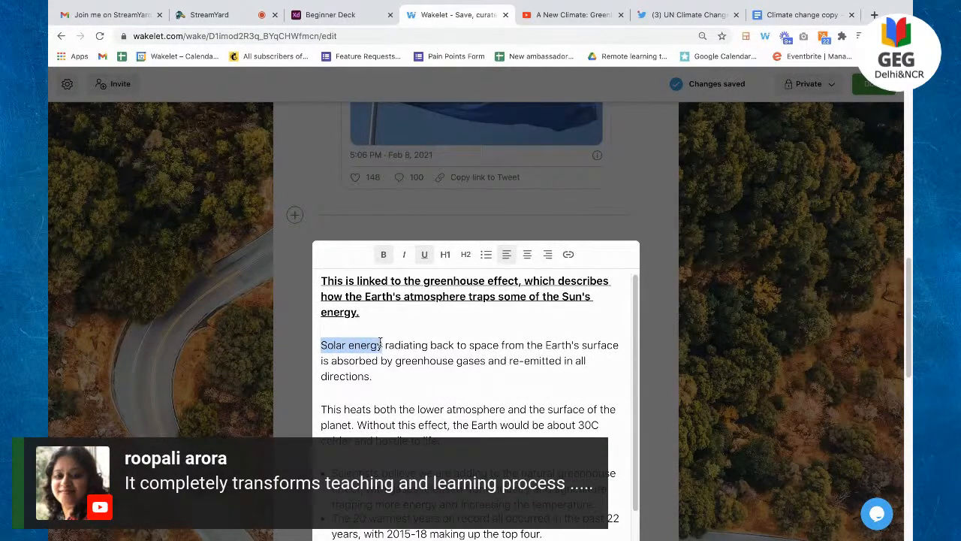
Step: Link the words 'Solar energy' to the Greenland melting-ice YouTube video
click(568, 255)
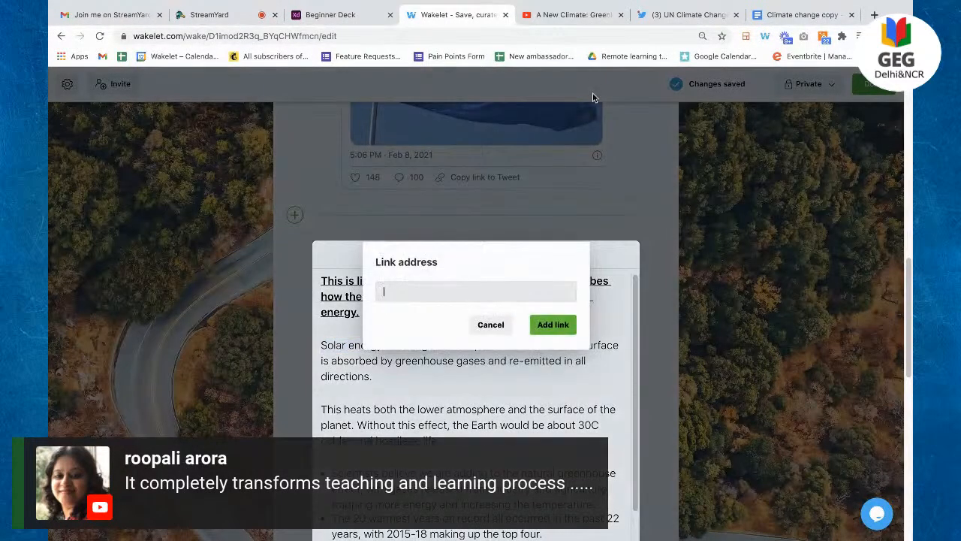
click(571, 14)
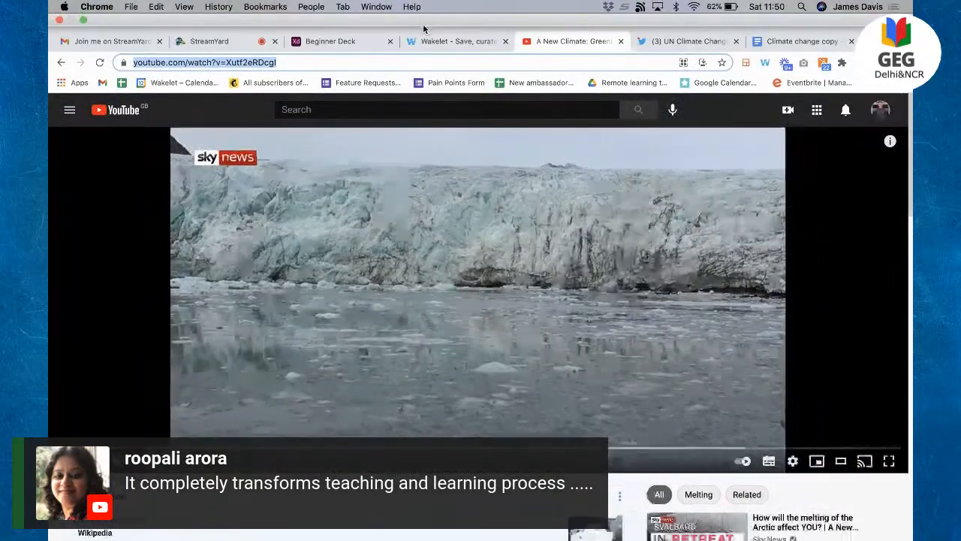
click(446, 14)
text(https://www.youtube.com/watch?v=Xutf2eRDcgl)
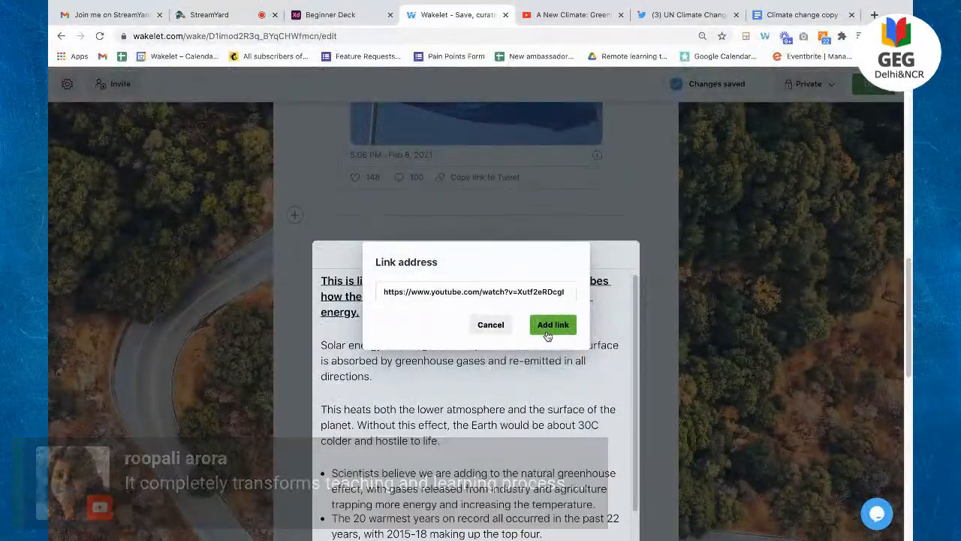
click(552, 325)
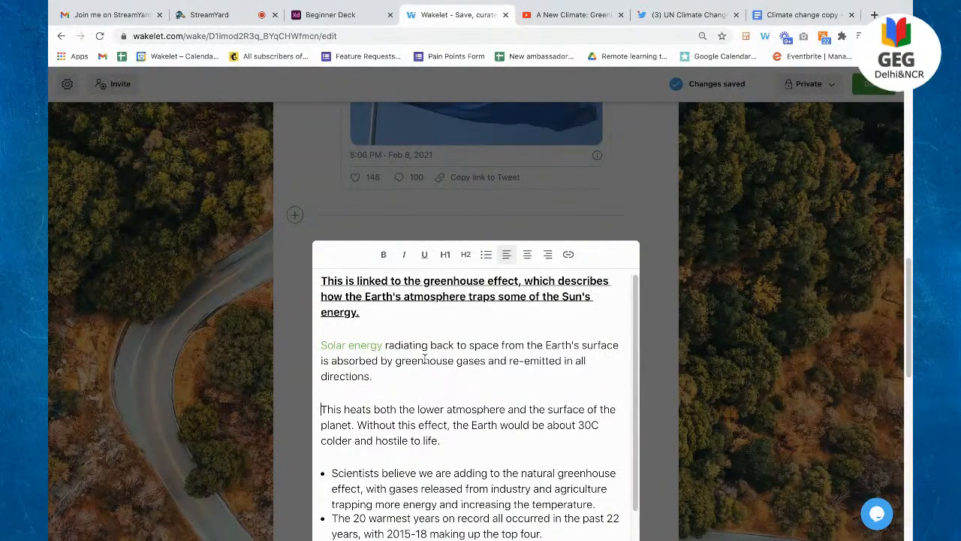
Step: Save the greenhouse-effect note as a text card beneath the tweet
scroll(406, 392, down, 5)
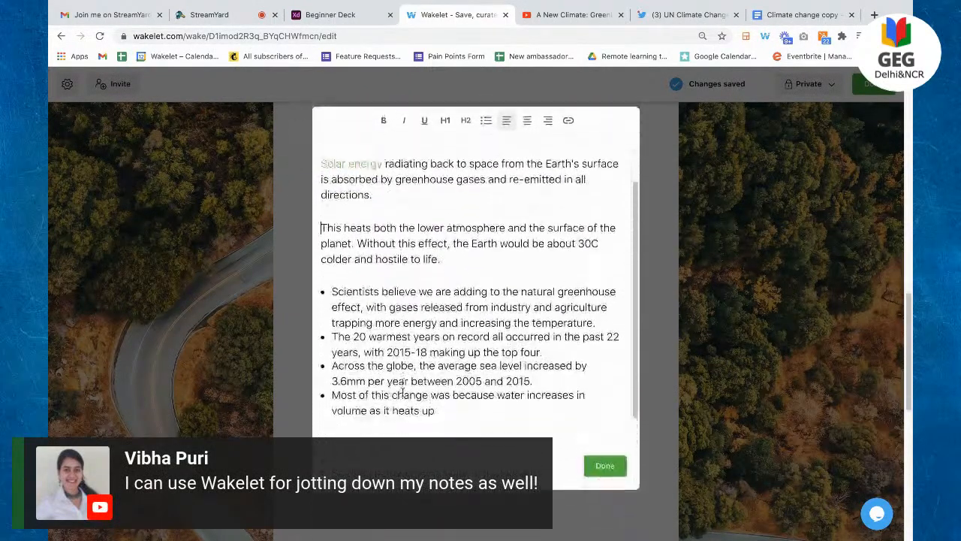
click(605, 454)
scroll(603, 461, up, 3)
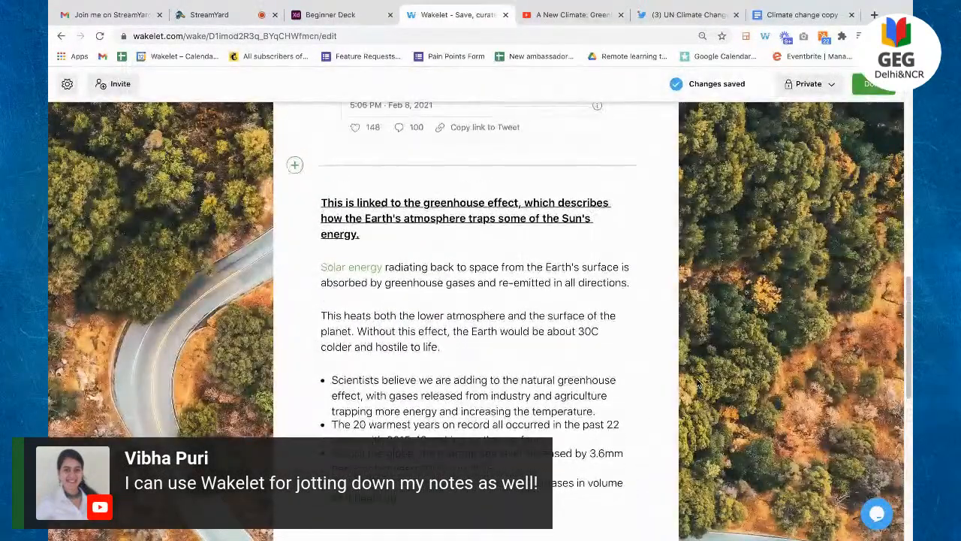
scroll(600, 360, down, 1)
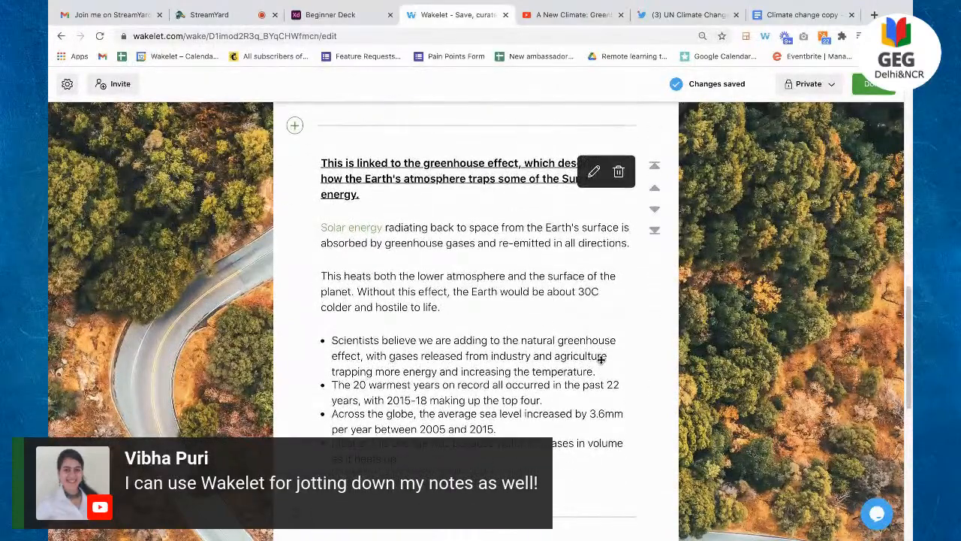
scroll(601, 359, up, 2)
scroll(601, 360, up, 8)
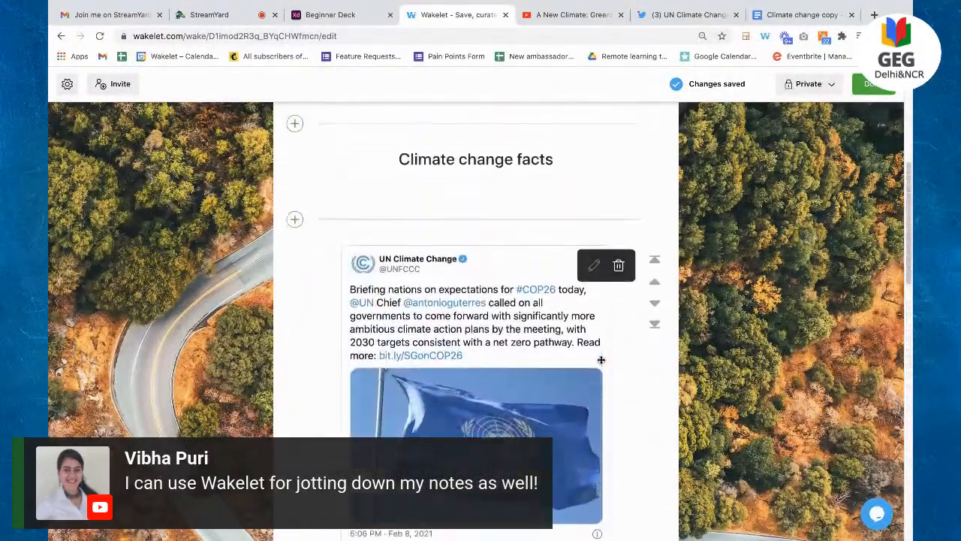
scroll(600, 360, up, 3)
Step: Start uploading an image from the computer above 'Climate change facts'
click(295, 240)
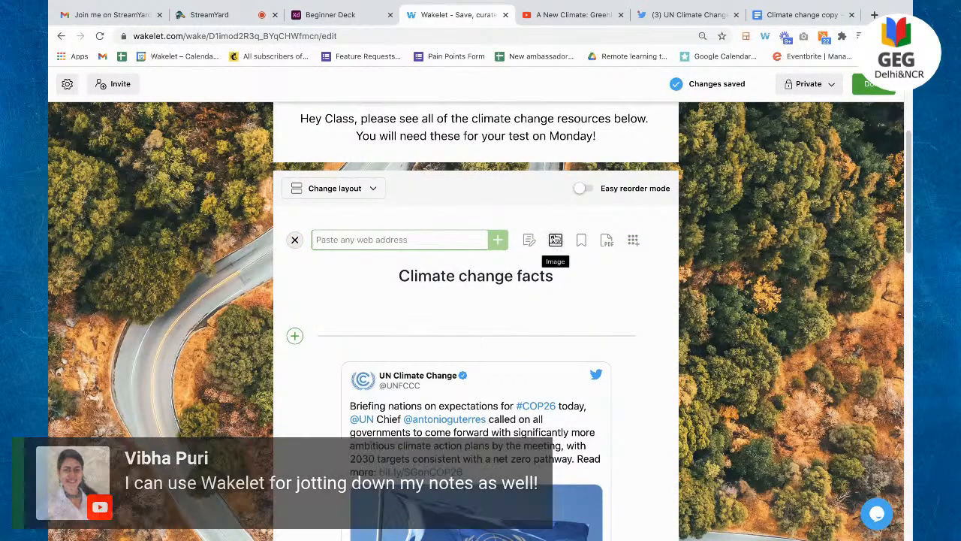
click(556, 242)
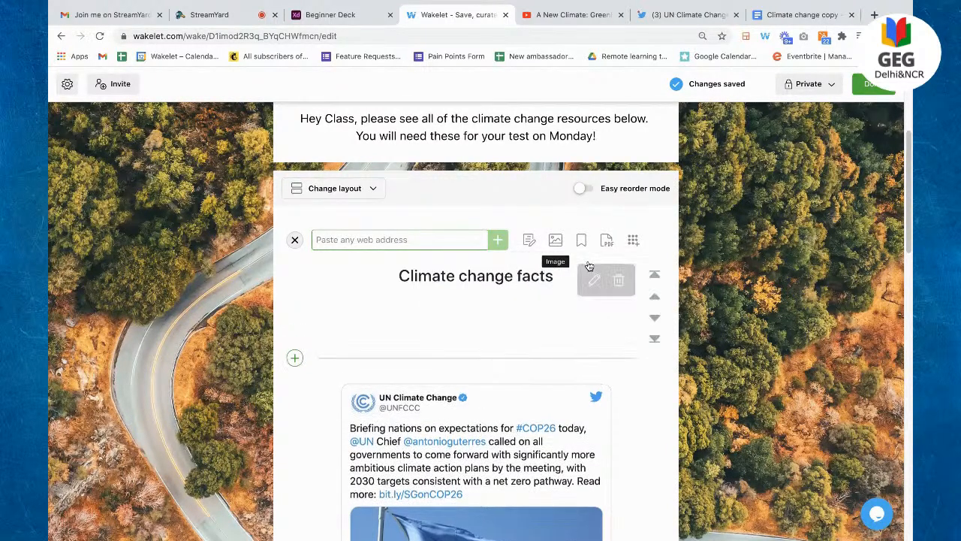
click(554, 267)
Step: Search for 'climate' and upload CC.jpg and climate change info.png
click(626, 13)
text(climate)
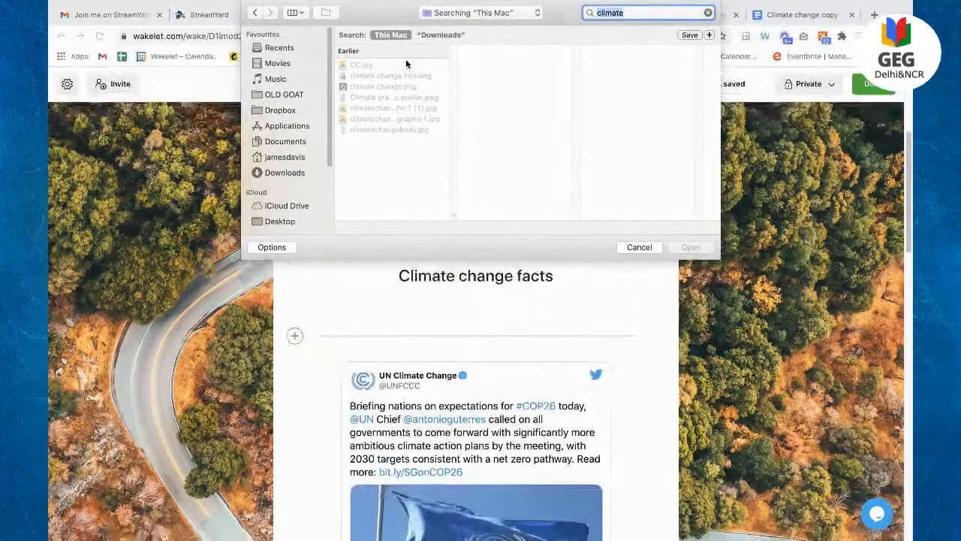
click(406, 66)
shift+click(406, 76)
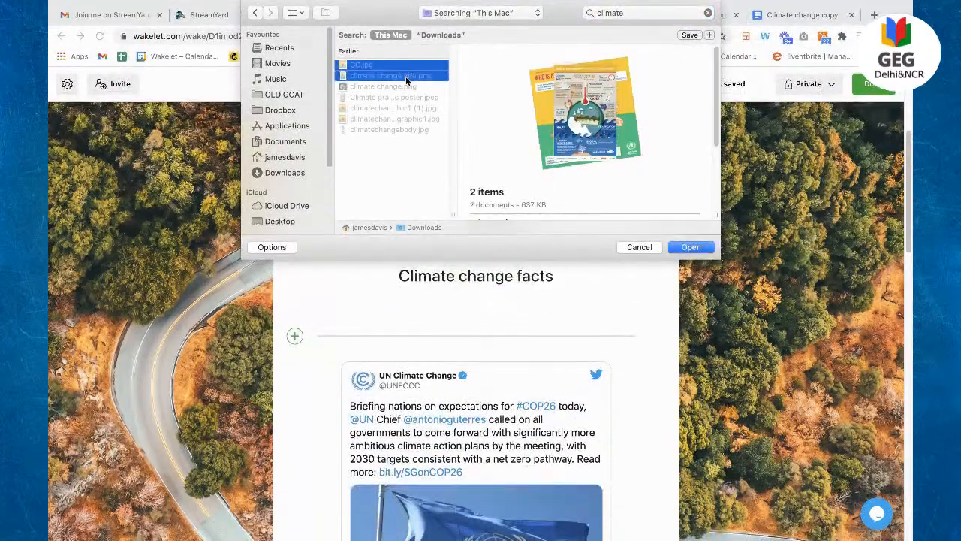
key(Return)
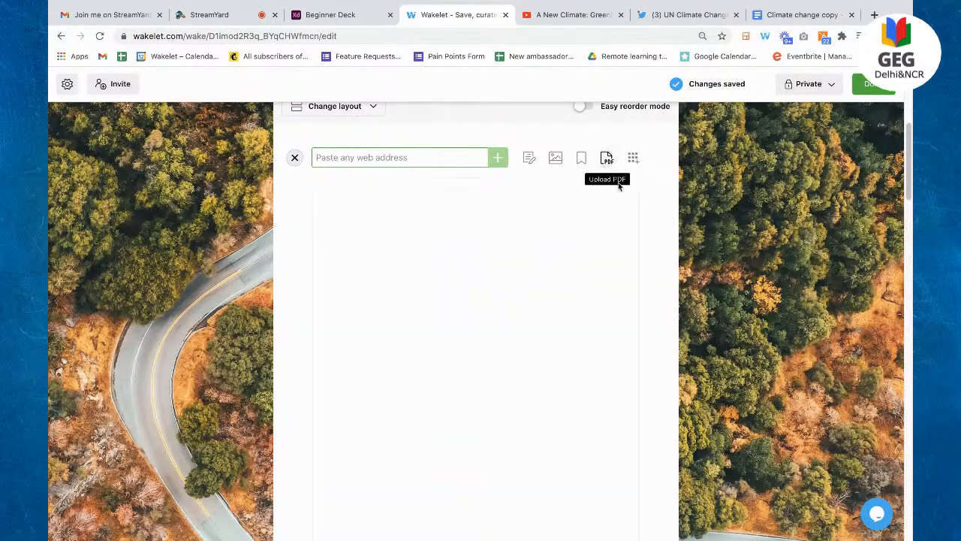
Step: Scroll through the collection to check the two uploaded infographic cards
scroll(741, 284, down, 3)
scroll(741, 284, down, 8)
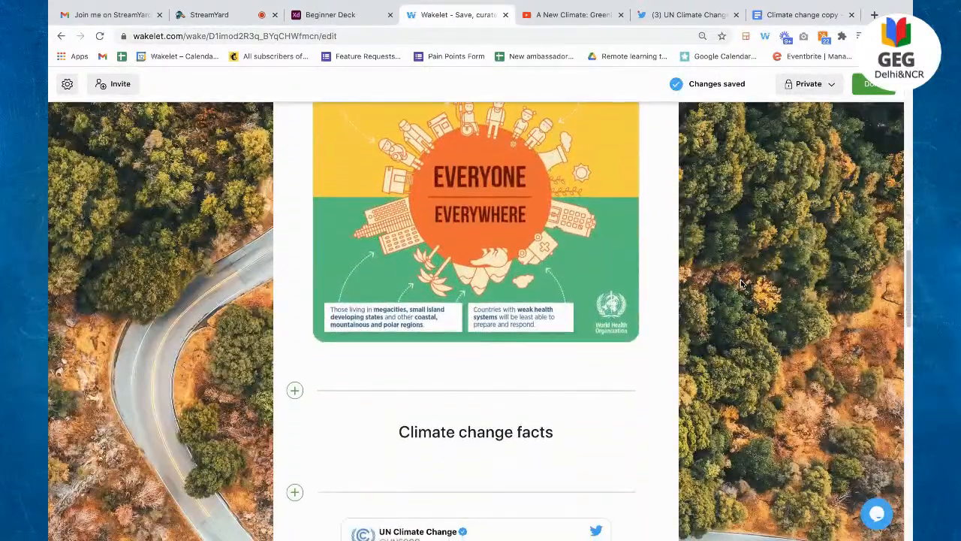
scroll(741, 283, up, 5)
scroll(741, 284, up, 4)
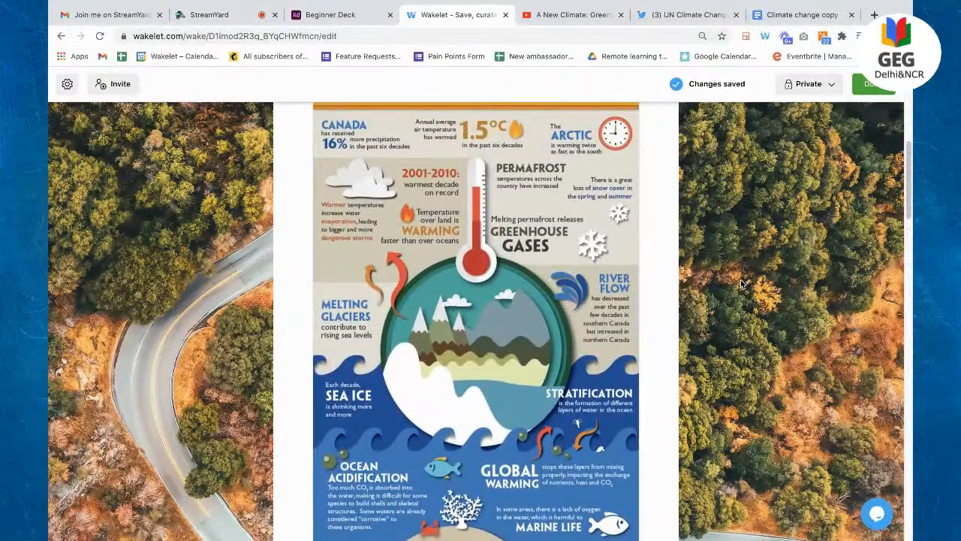
scroll(741, 283, up, 4)
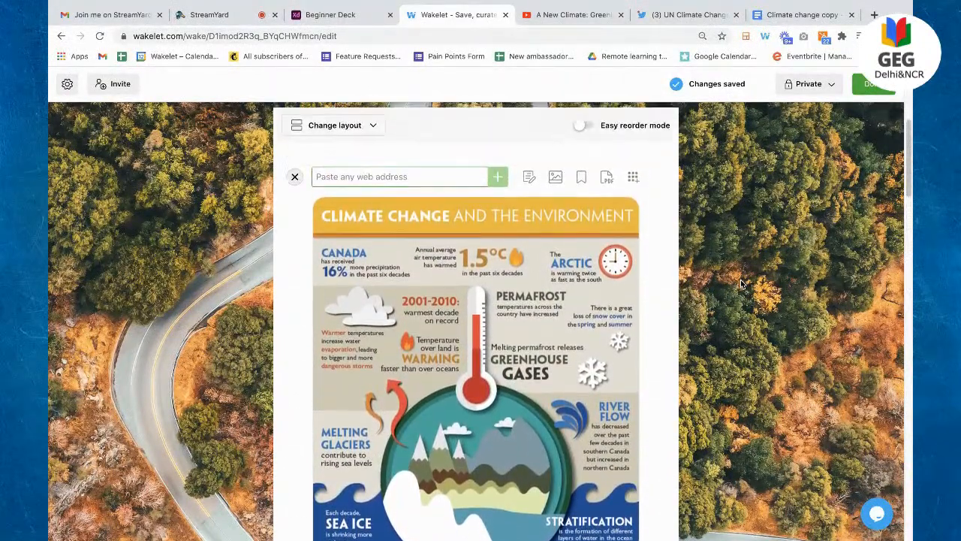
scroll(741, 344, up, 1)
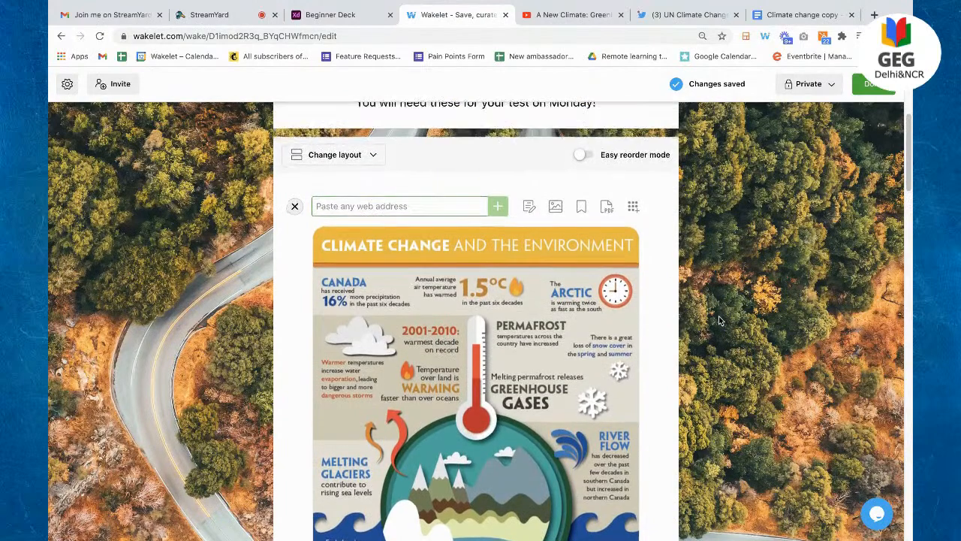
Step: Upload 'Class 1a Climate change resources (3).pdf' from the computer, found by searching 'climate'
click(607, 206)
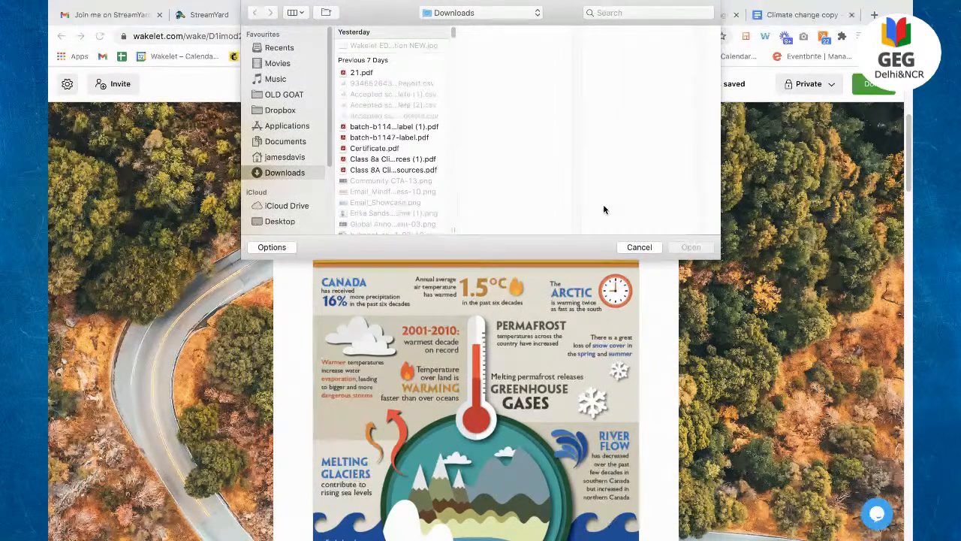
click(629, 14)
text(climate)
key(Return)
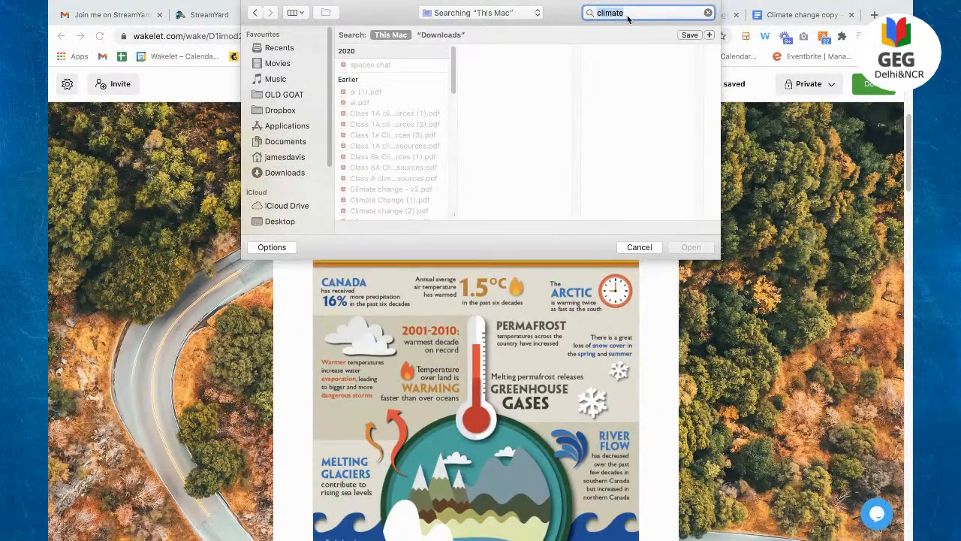
double_click(395, 136)
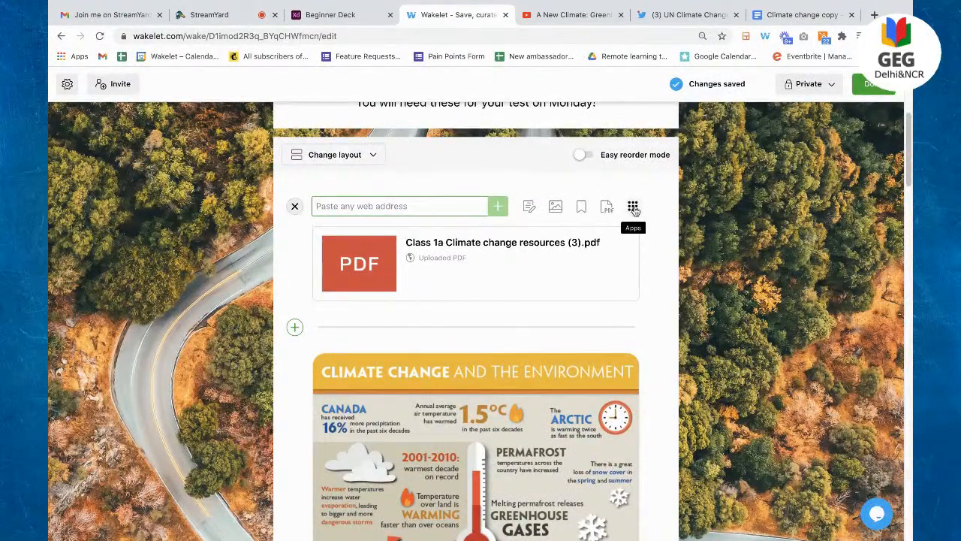
Step: Add the climate change presentation from Google Drive, found by searching 'climate change'
click(633, 208)
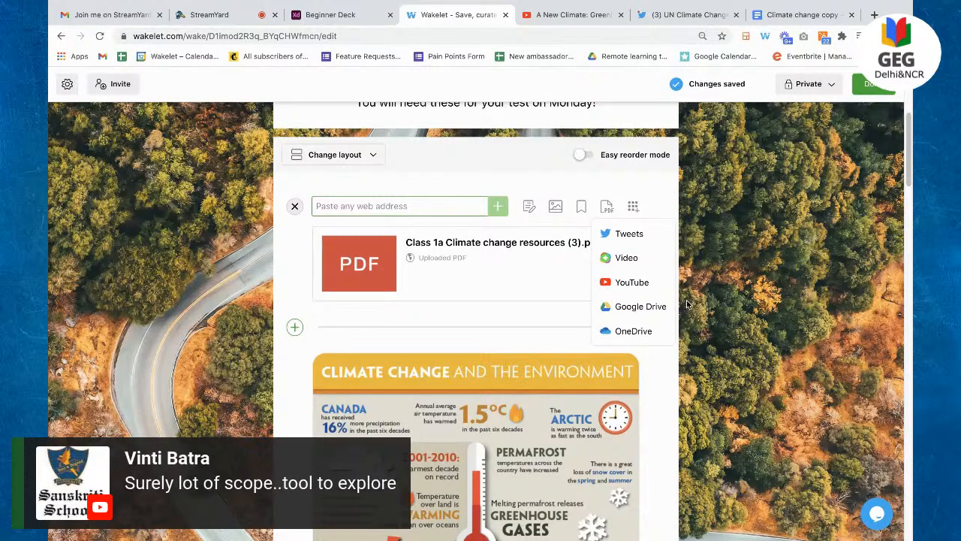
click(632, 316)
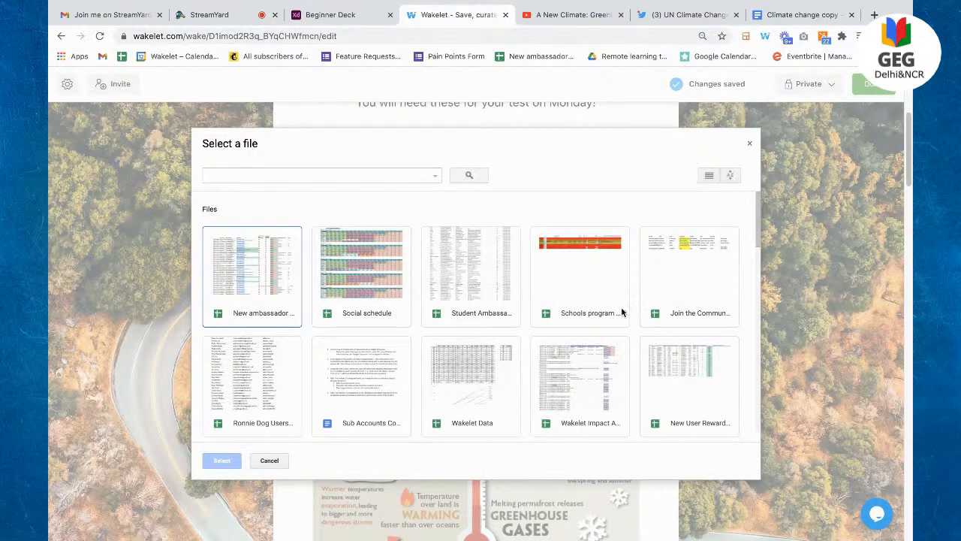
click(435, 176)
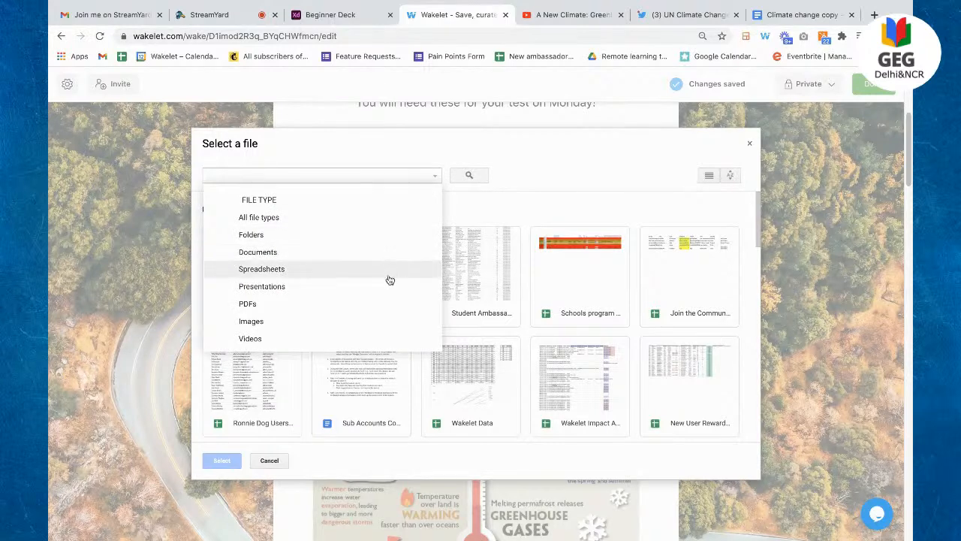
click(475, 160)
click(393, 175)
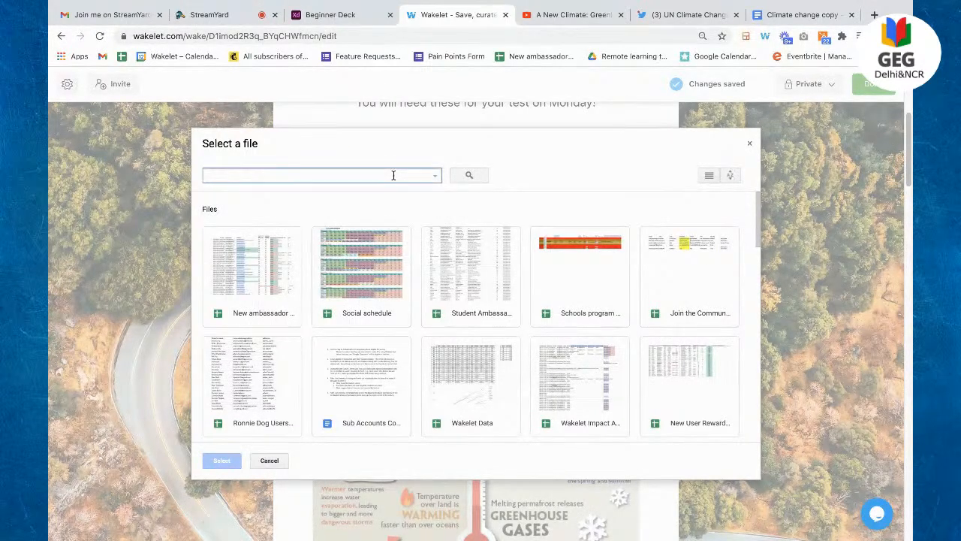
text(climate change)
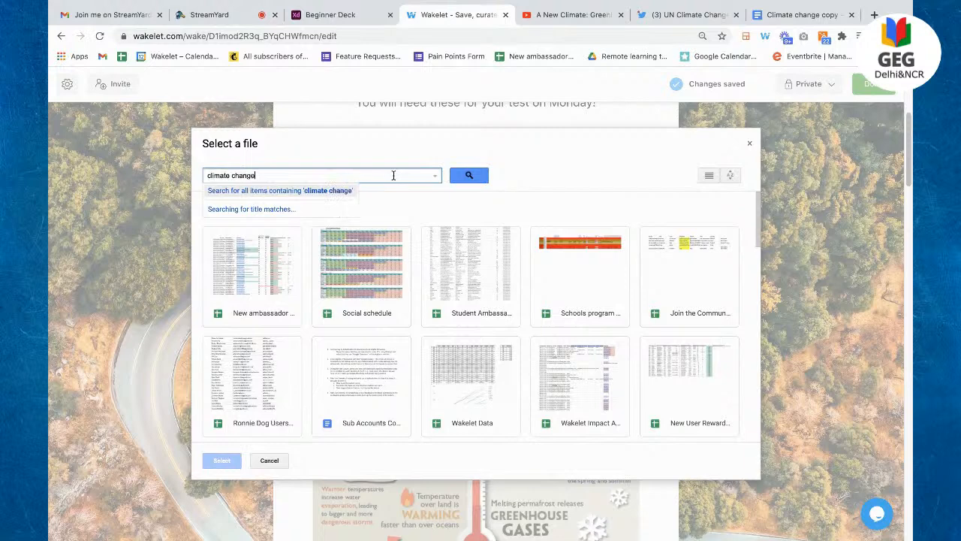
key(Return)
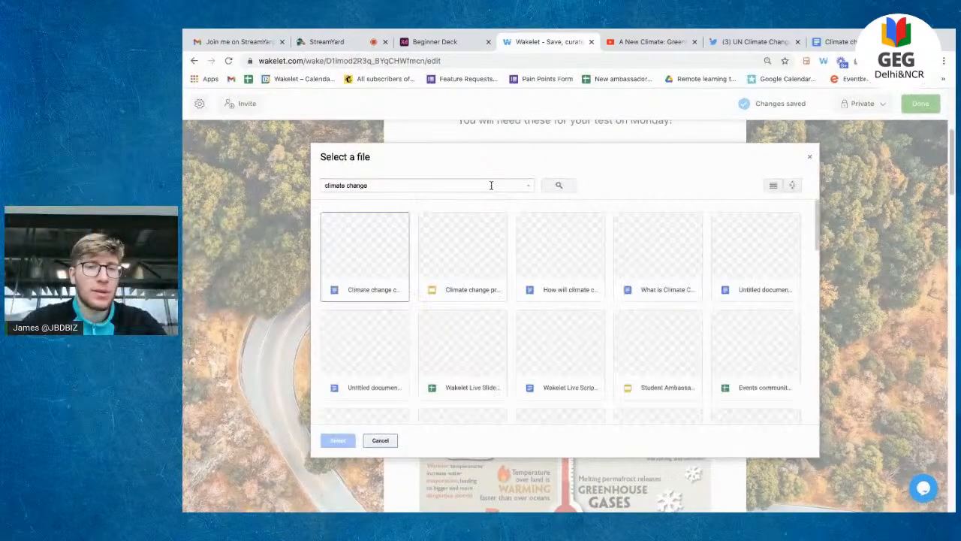
click(448, 235)
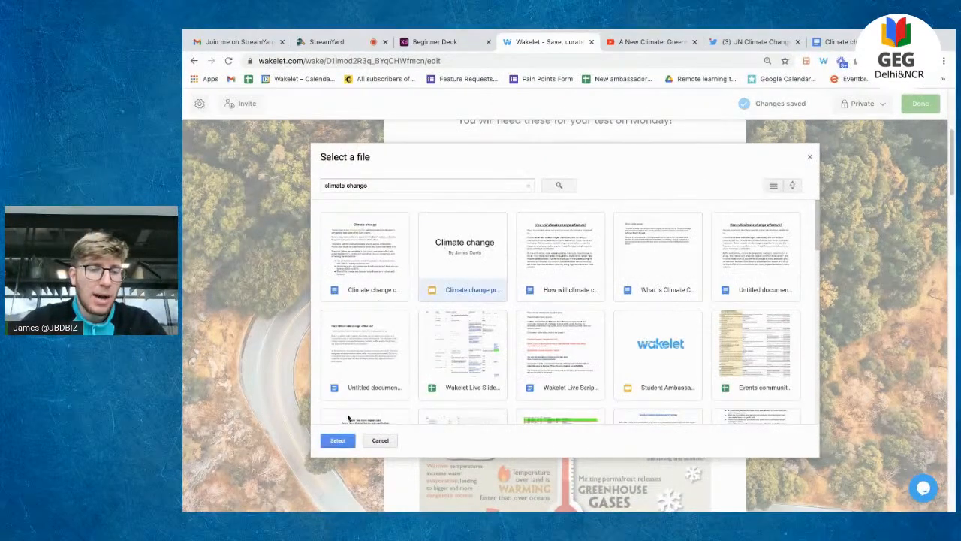
click(338, 442)
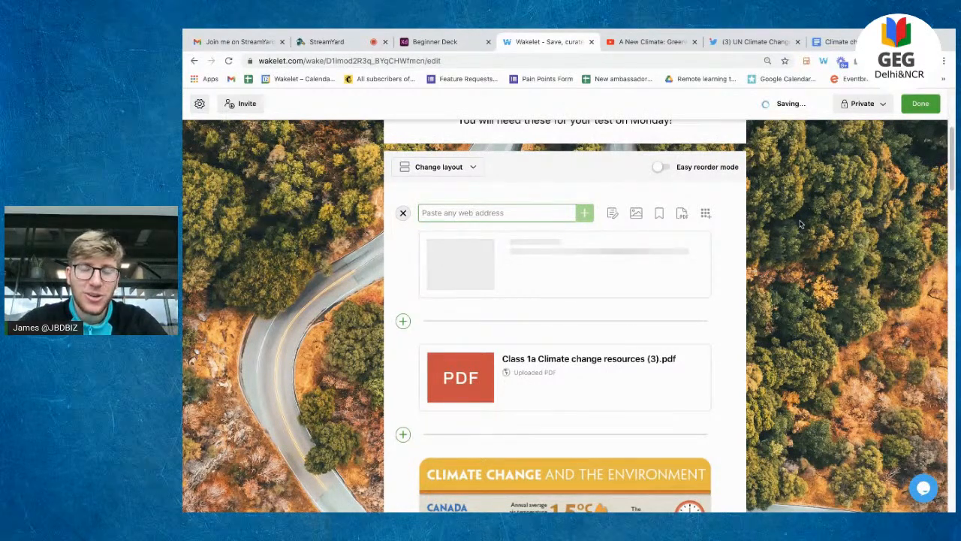
Step: Search YouTube for climate change videos and select 'Causes and Effects of Climate Change' and 'What is Climate Change?'
click(707, 214)
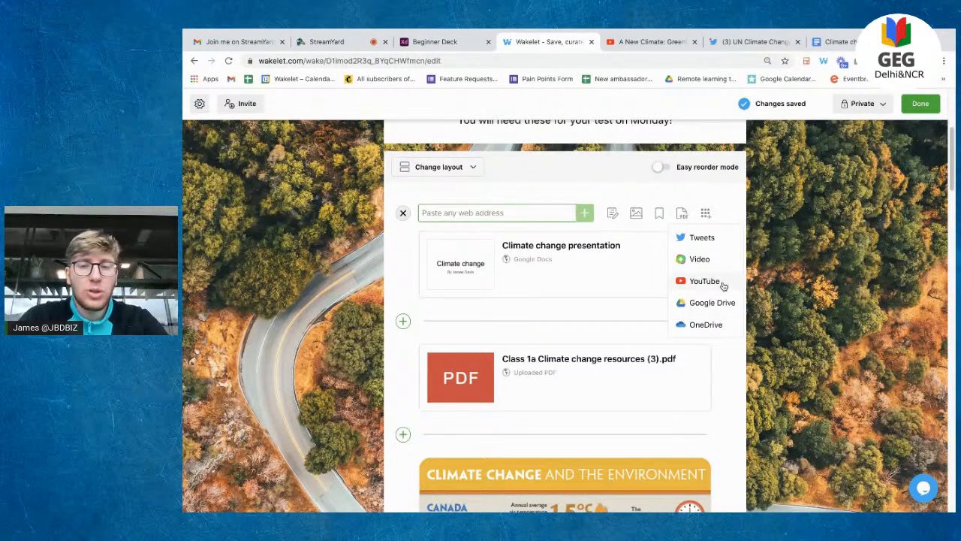
click(723, 282)
click(601, 185)
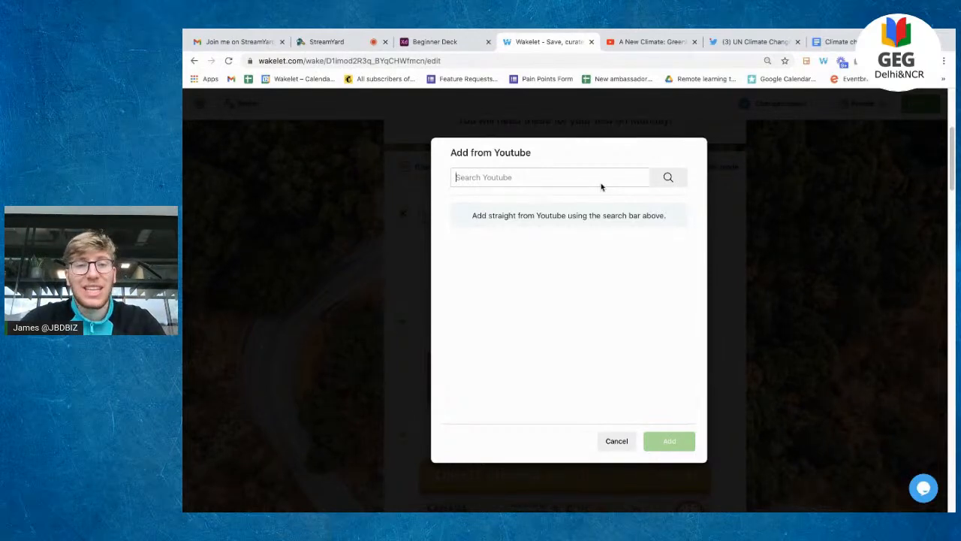
text(climate change)
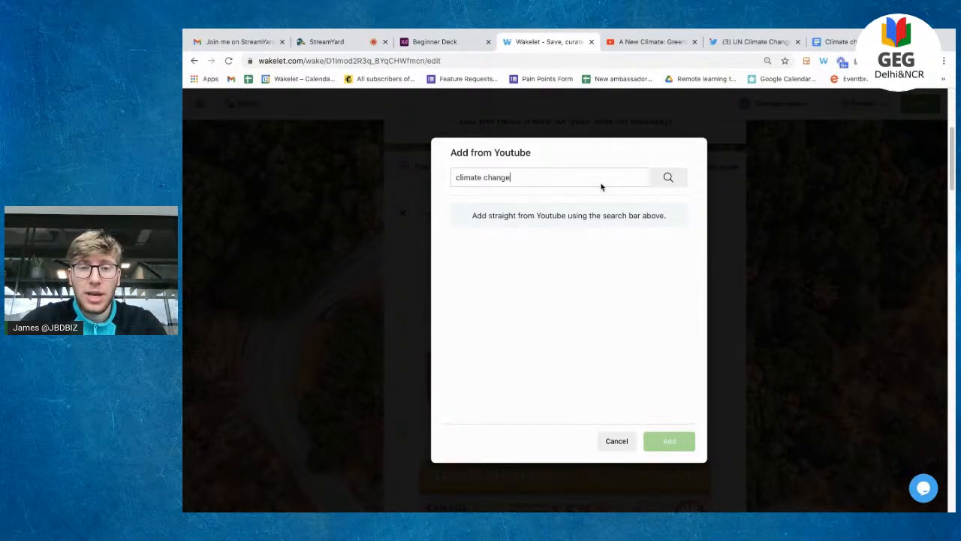
key(Return)
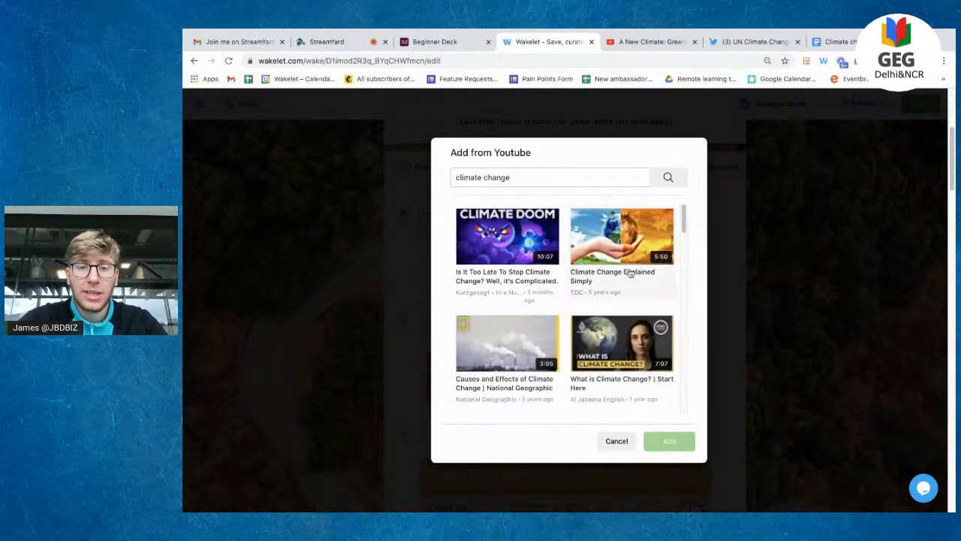
scroll(634, 308, down, 4)
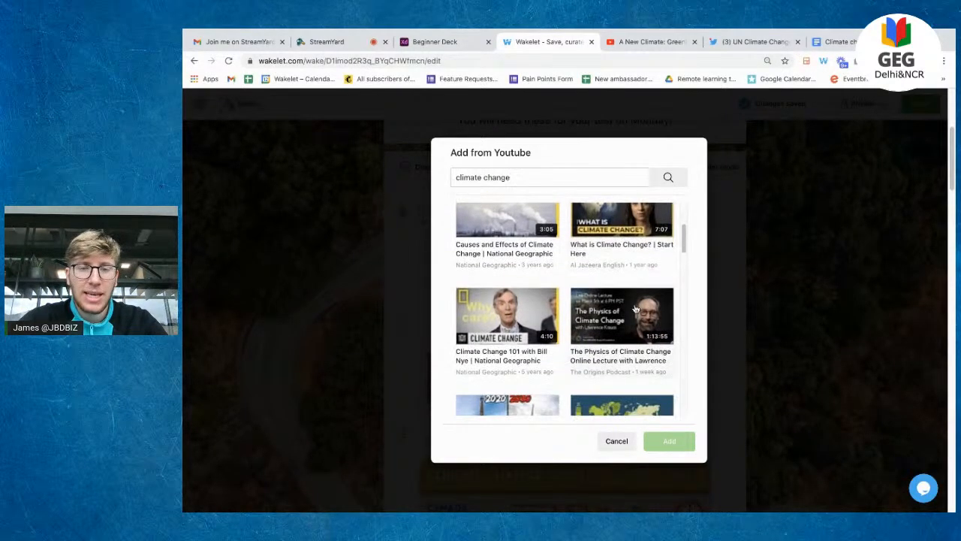
click(521, 250)
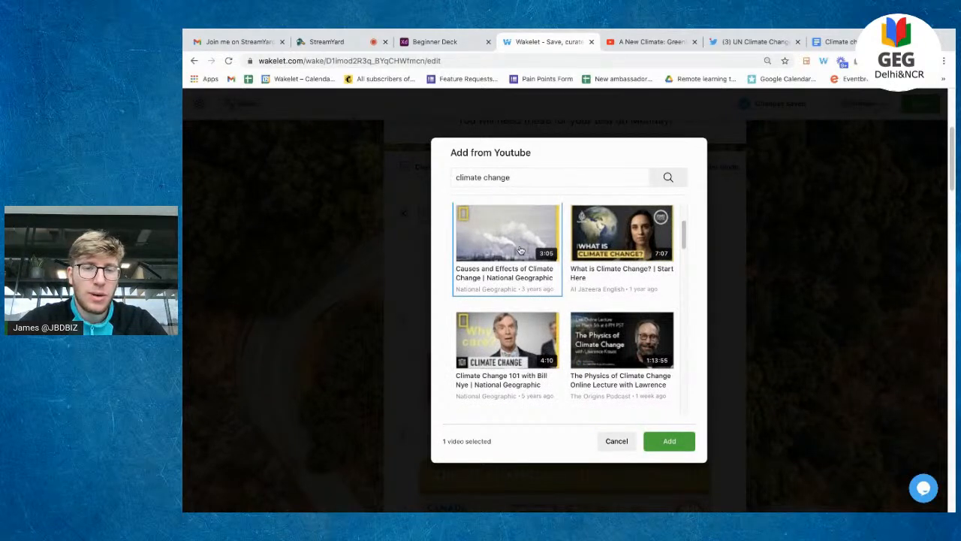
scroll(520, 250, down, 1)
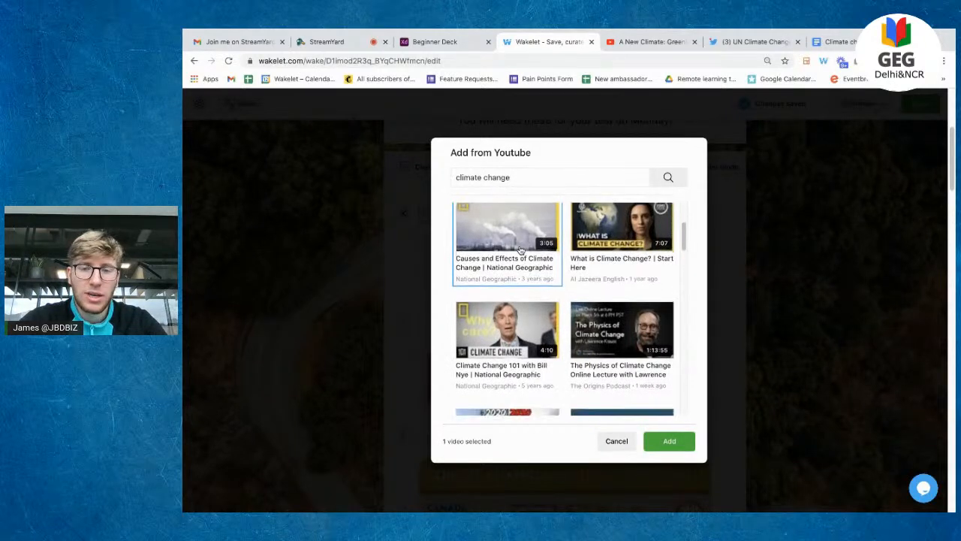
click(594, 235)
Step: Also select the Nightmare and BBC Attenborough videos and add all four to the collection
scroll(593, 235, down, 5)
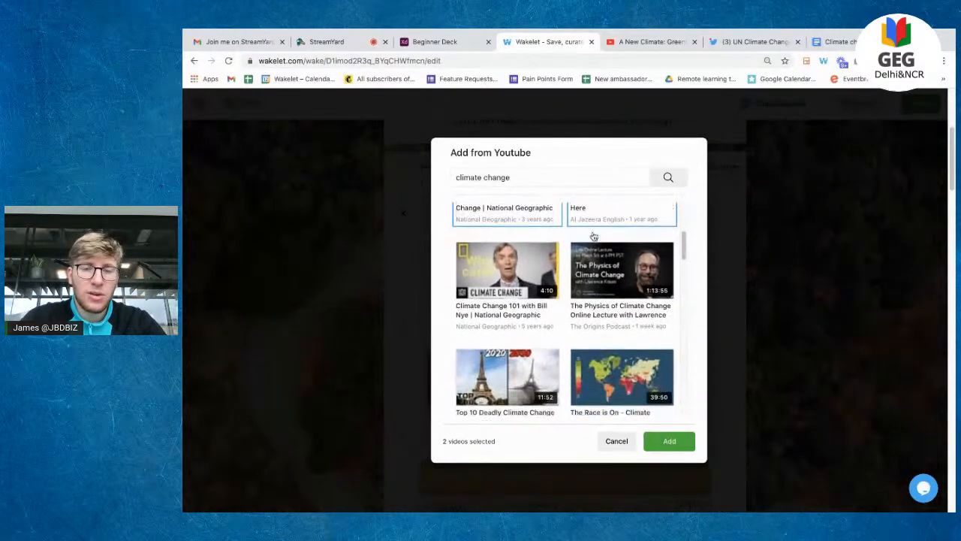
scroll(594, 237, down, 8)
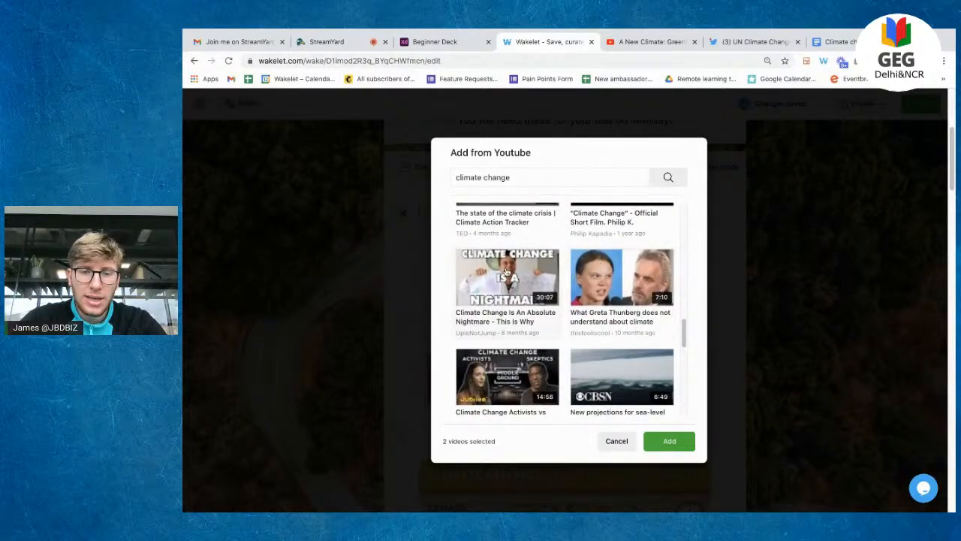
scroll(507, 272, down, 1)
click(509, 271)
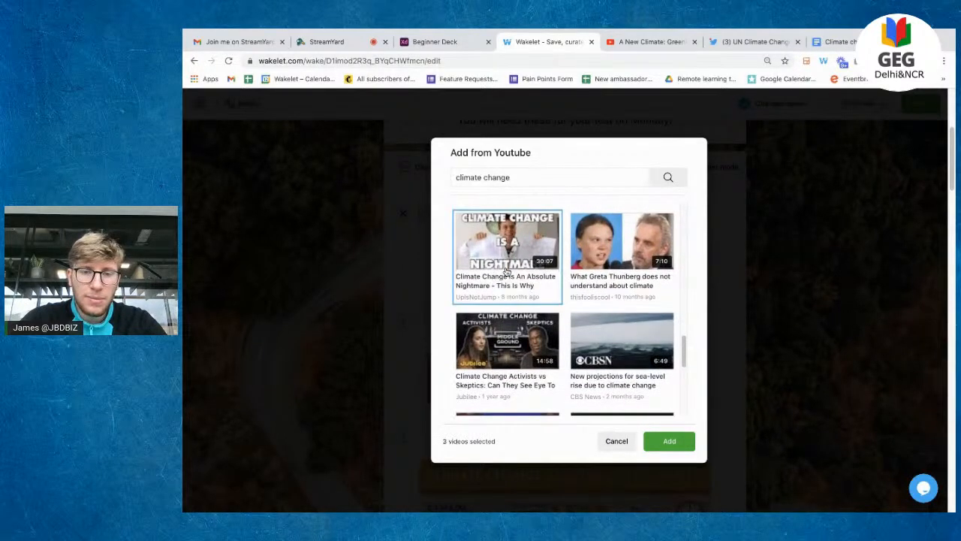
scroll(544, 331, down, 5)
scroll(548, 327, down, 2)
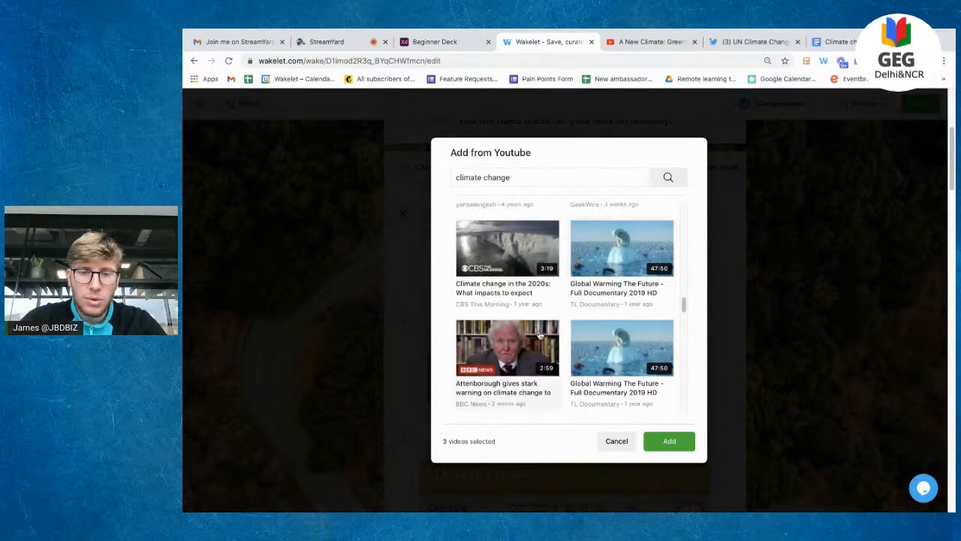
click(517, 359)
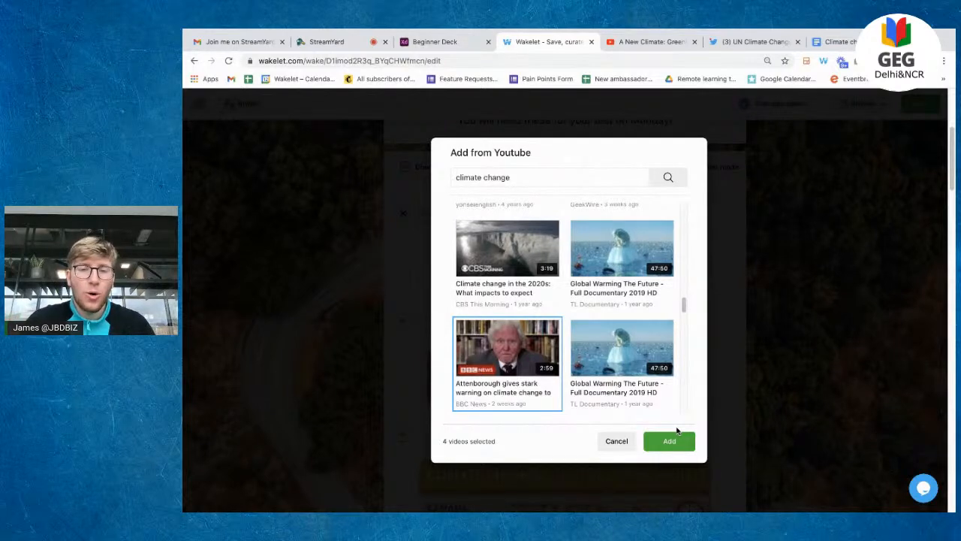
scroll(628, 324, down, 3)
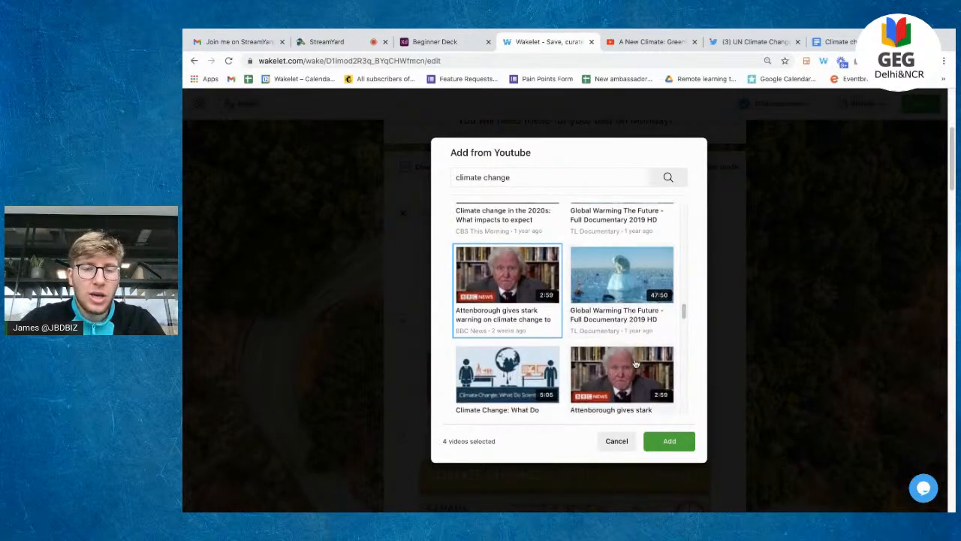
click(665, 446)
scroll(645, 383, down, 3)
scroll(645, 383, down, 10)
scroll(645, 383, down, 2)
scroll(645, 383, up, 9)
scroll(644, 383, up, 6)
scroll(645, 383, down, 1)
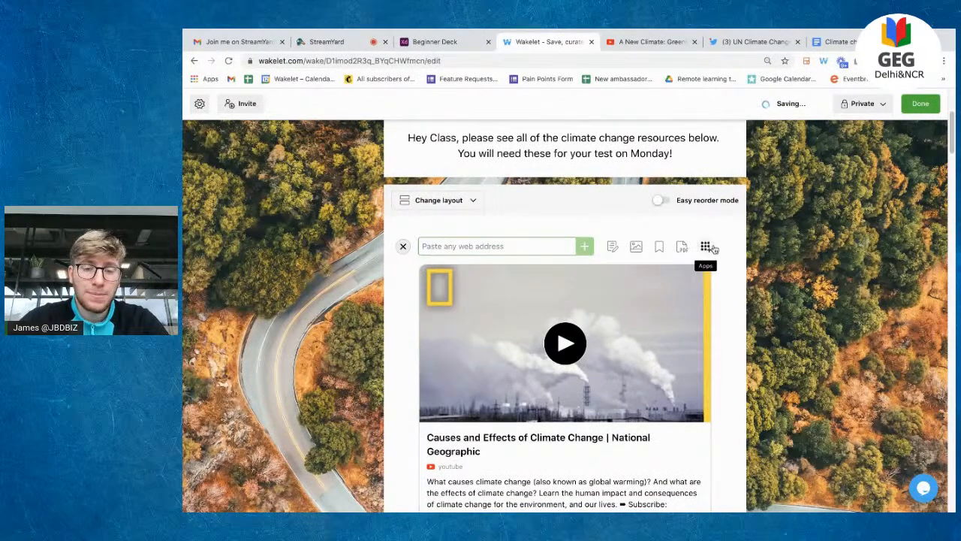
Step: Search tweets for #climatechange, select all 100, then cancel without adding them
click(710, 247)
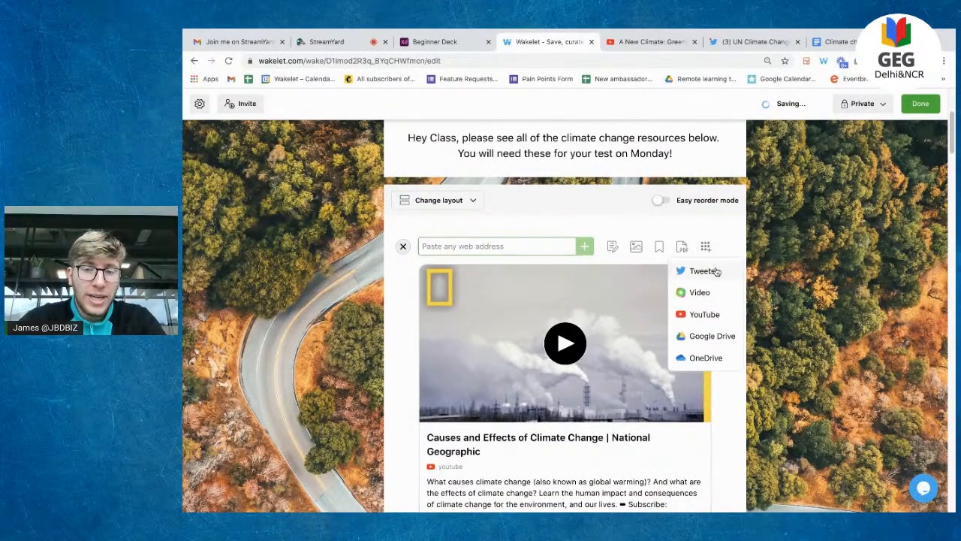
click(702, 271)
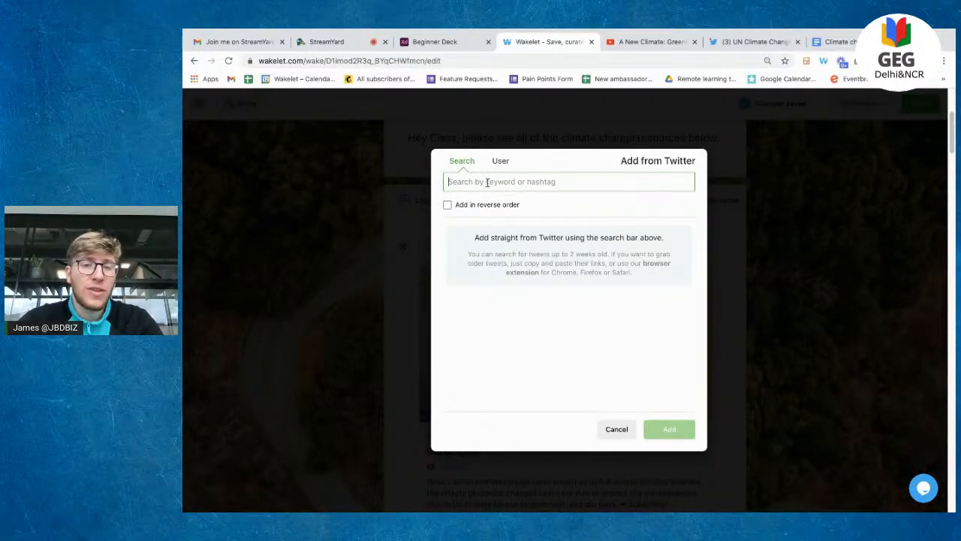
text(#climatechange)
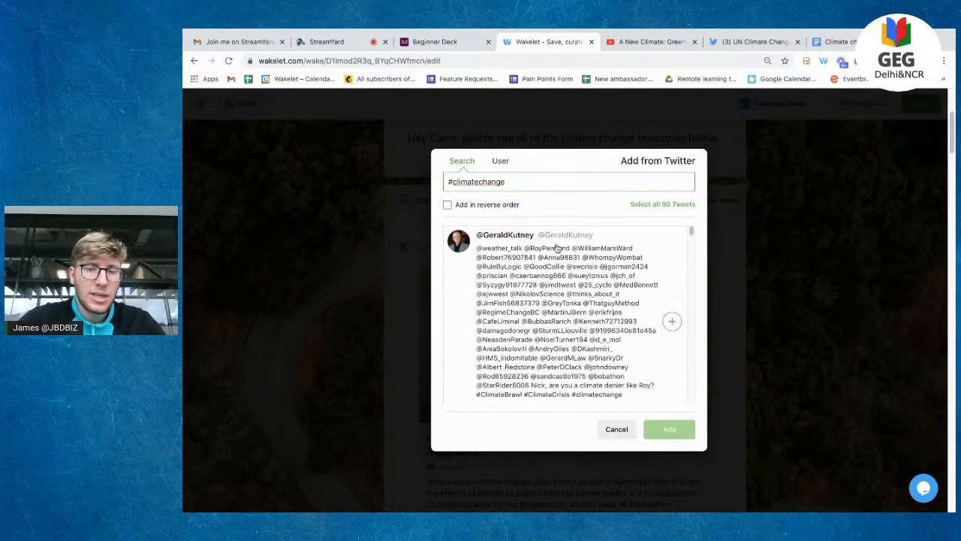
scroll(639, 335, down, 15)
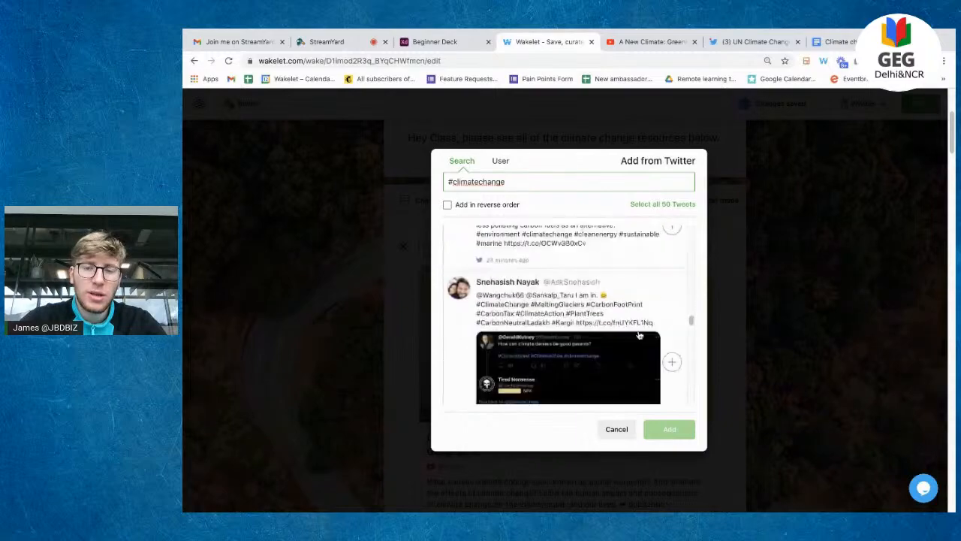
scroll(639, 334, down, 10)
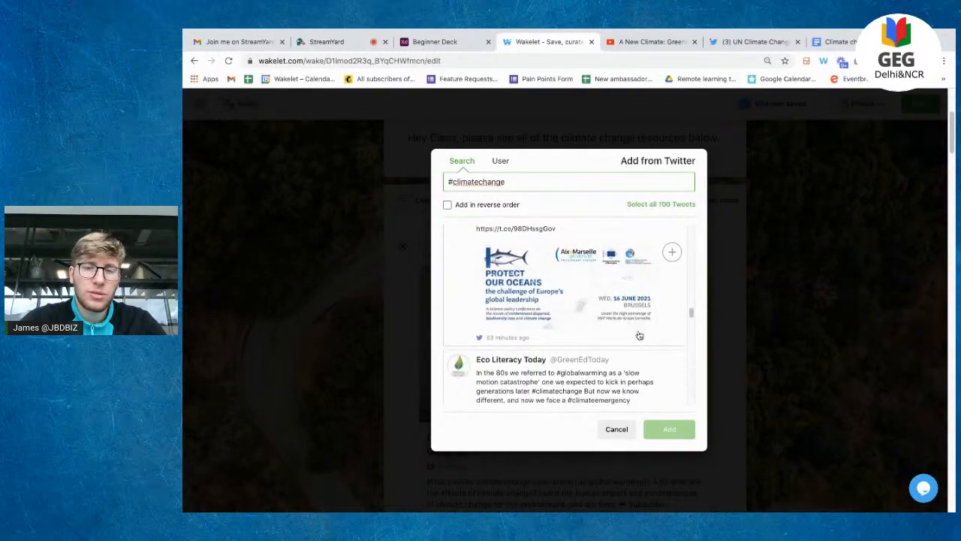
click(672, 204)
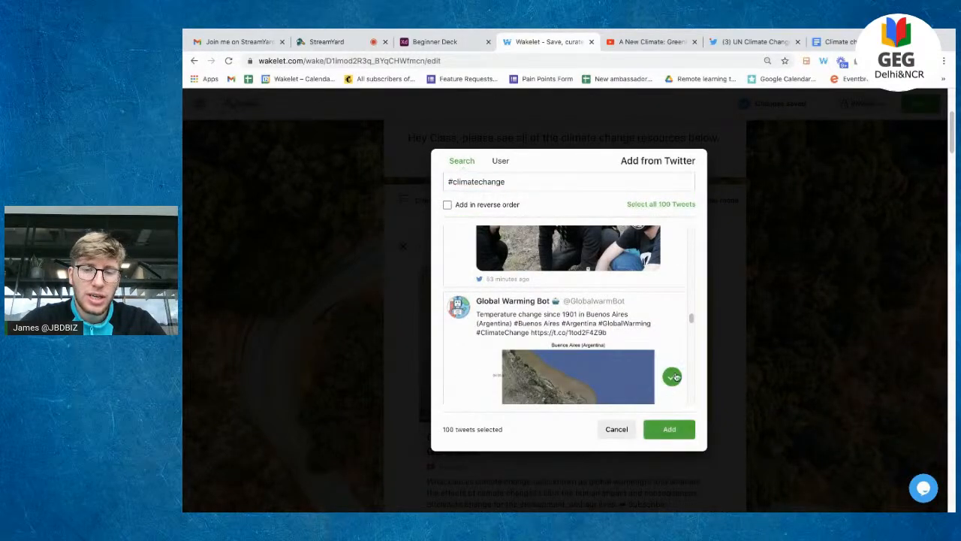
click(622, 428)
Step: Search tweets for #wakeletwave and add the one announcing the live session
click(705, 246)
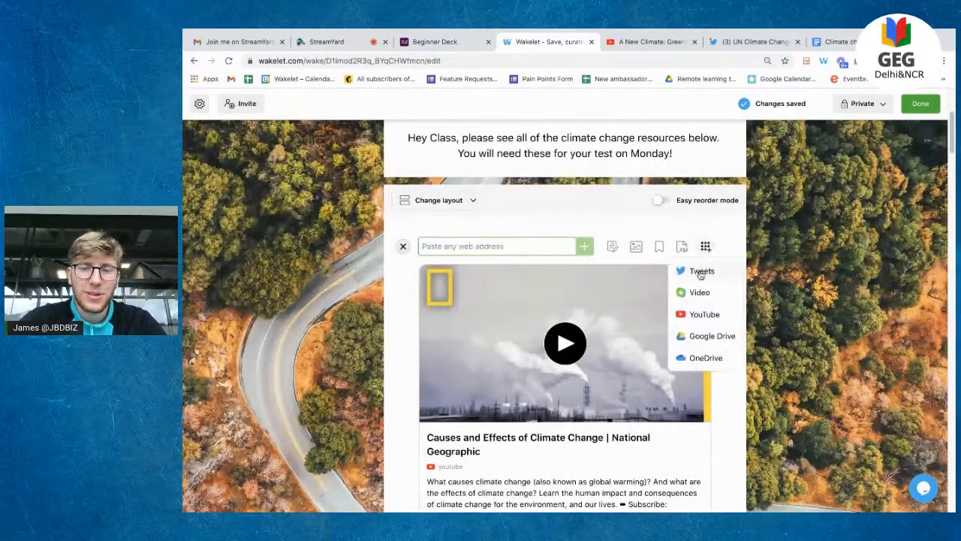
click(700, 270)
click(571, 189)
text(#wakeletwave)
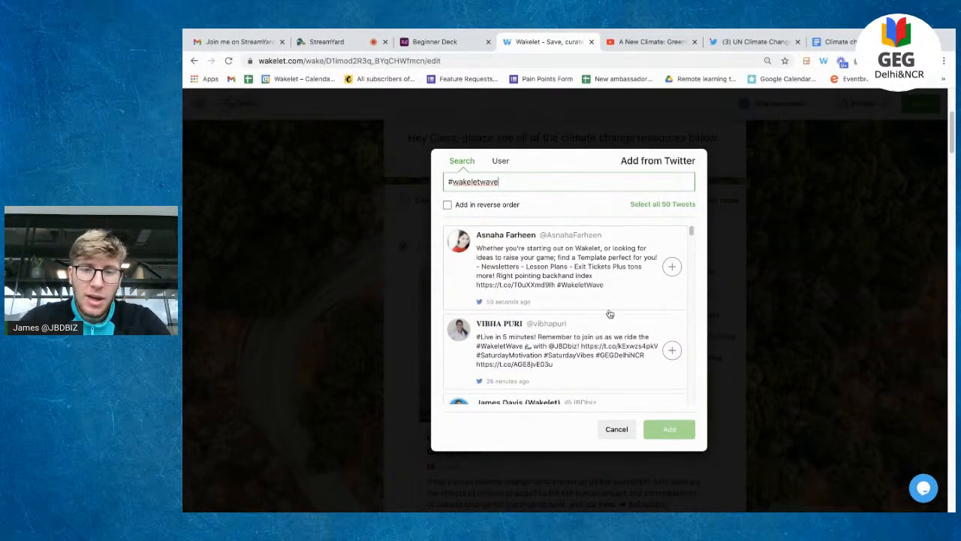
scroll(610, 314, down, 3)
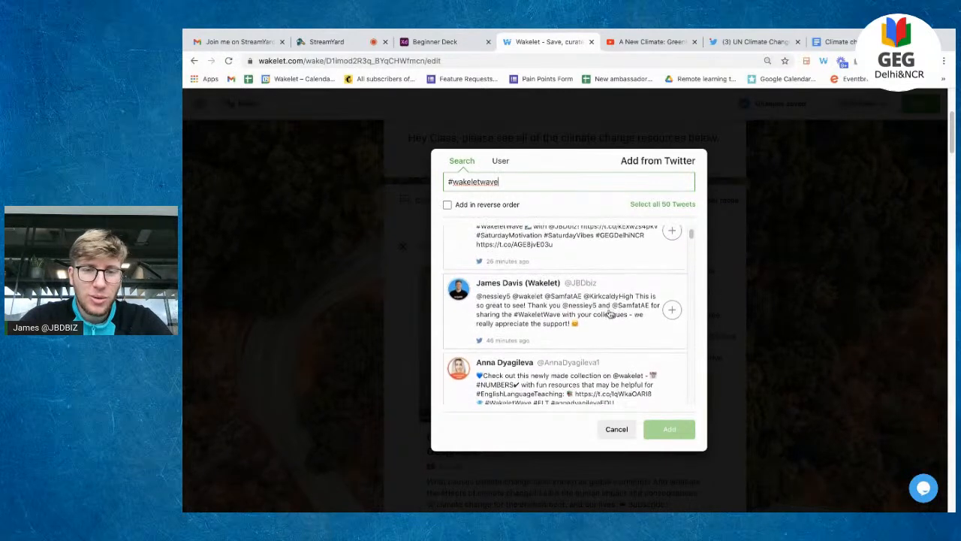
scroll(609, 314, down, 4)
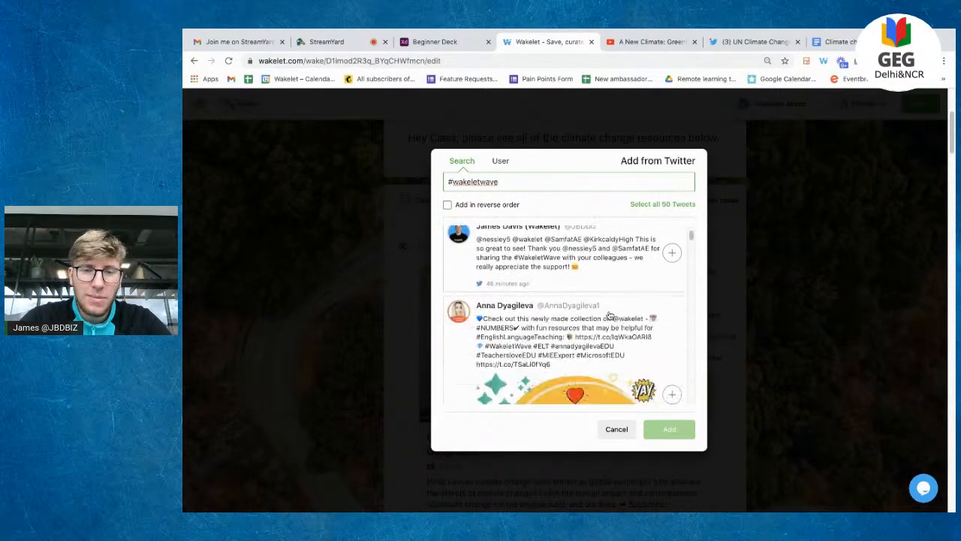
scroll(609, 314, up, 5)
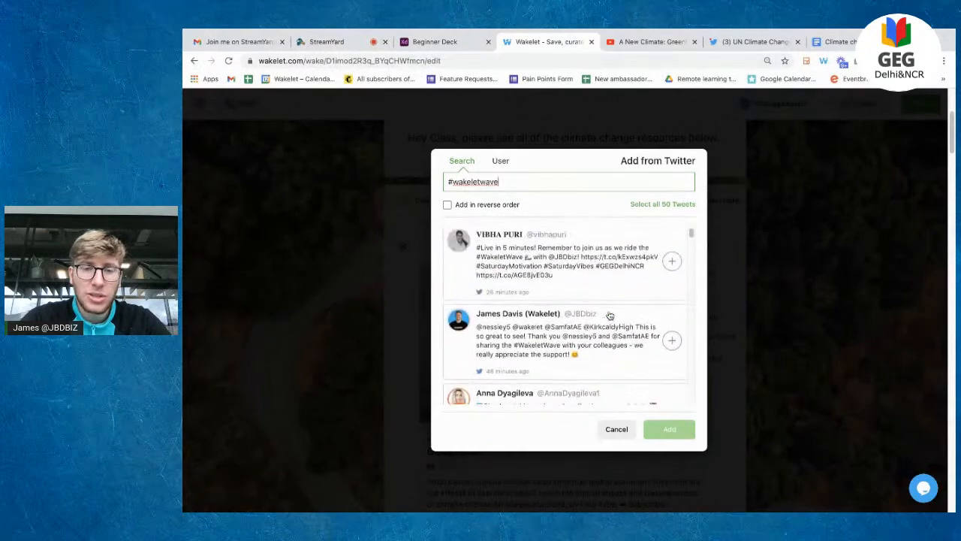
click(639, 288)
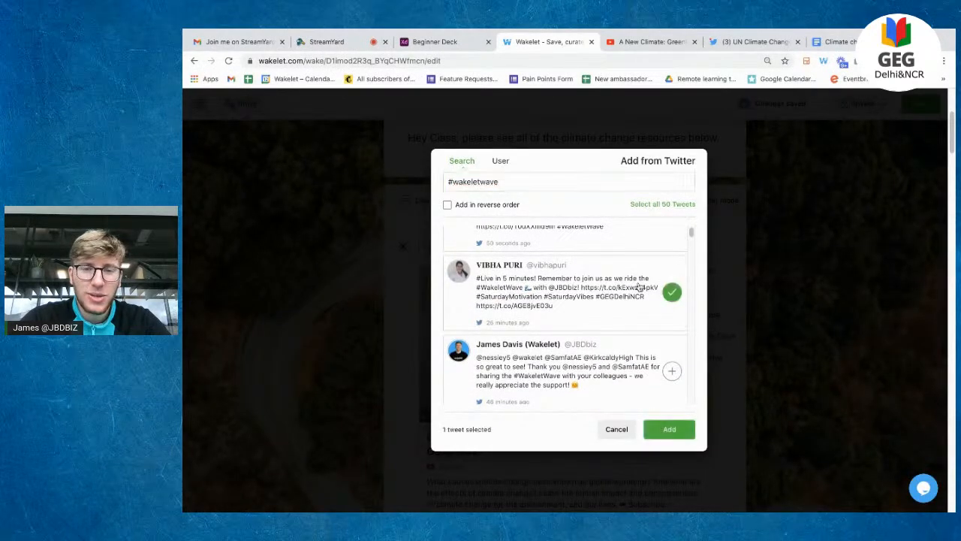
click(669, 429)
scroll(802, 295, down, 1)
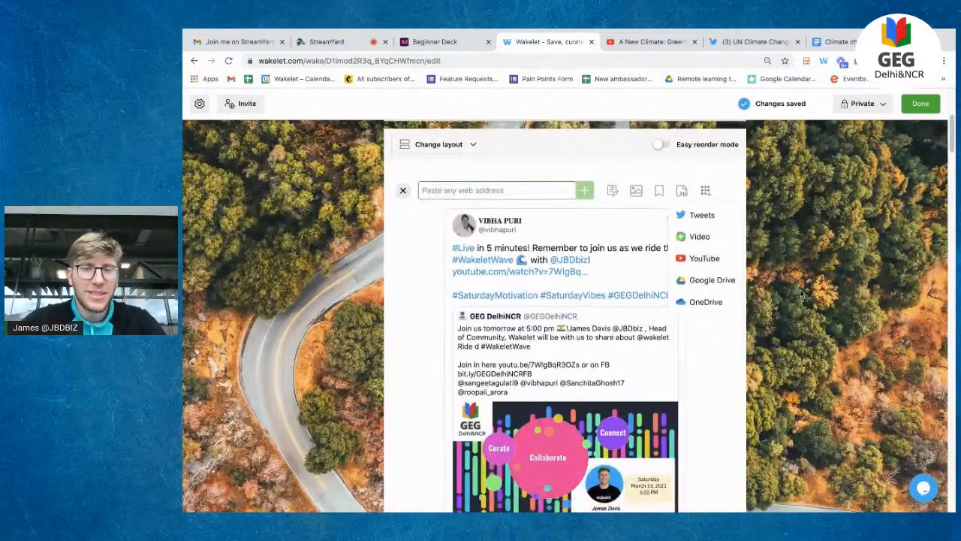
Step: Start a new Flipgrid video from the add-sources menu to bring up the camera recorder
scroll(636, 387, down, 1)
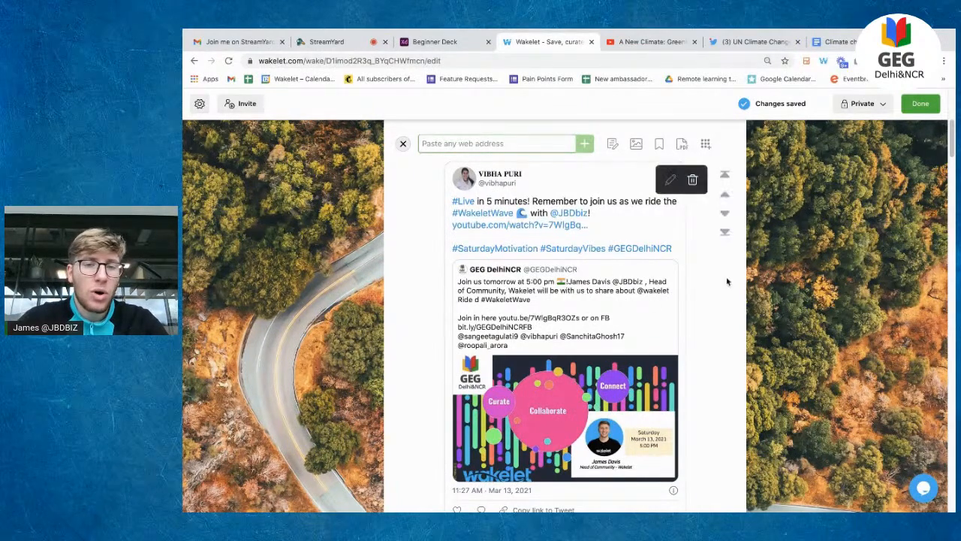
click(706, 147)
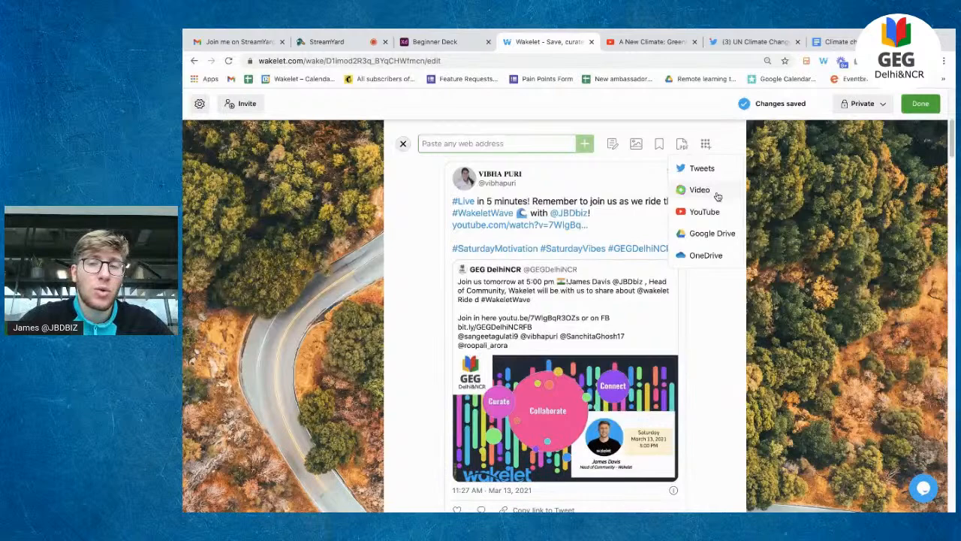
click(699, 190)
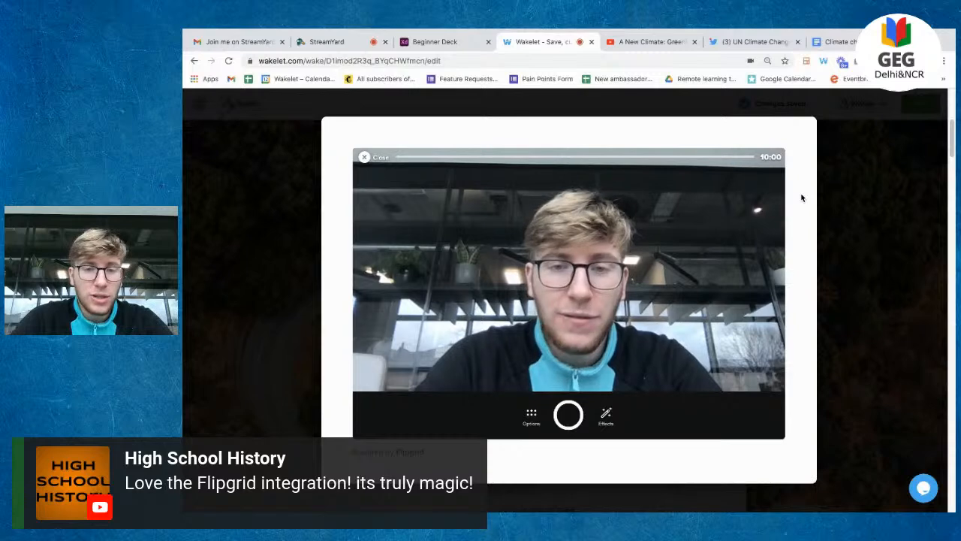
click(529, 413)
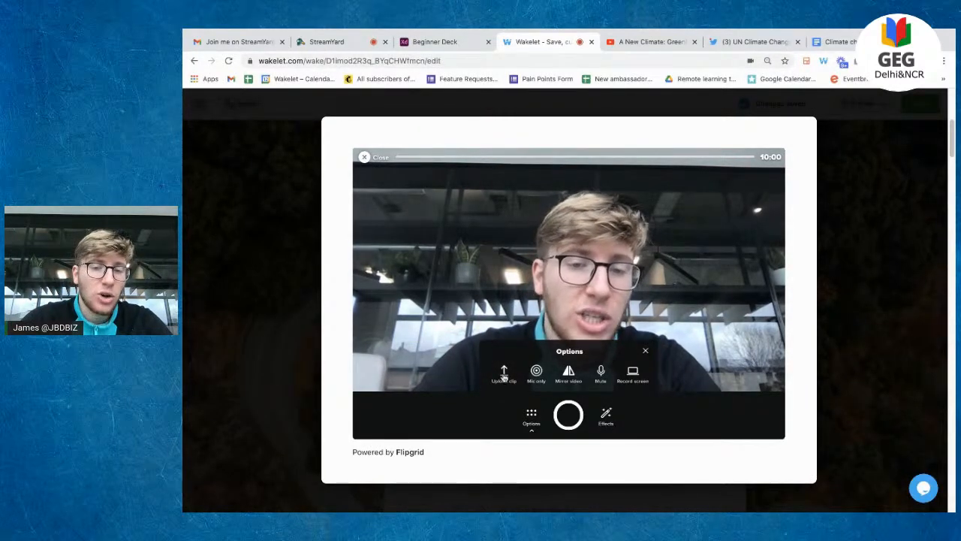
click(503, 373)
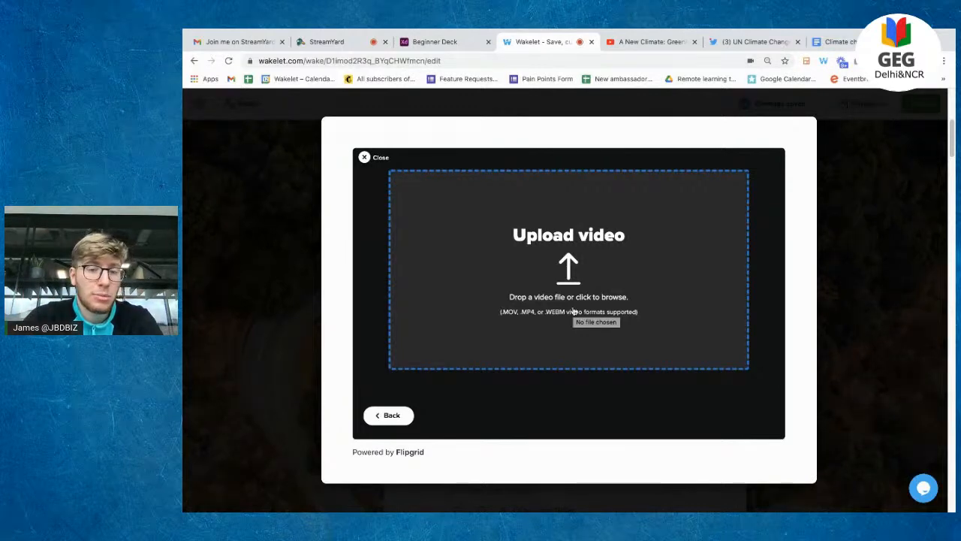
click(392, 416)
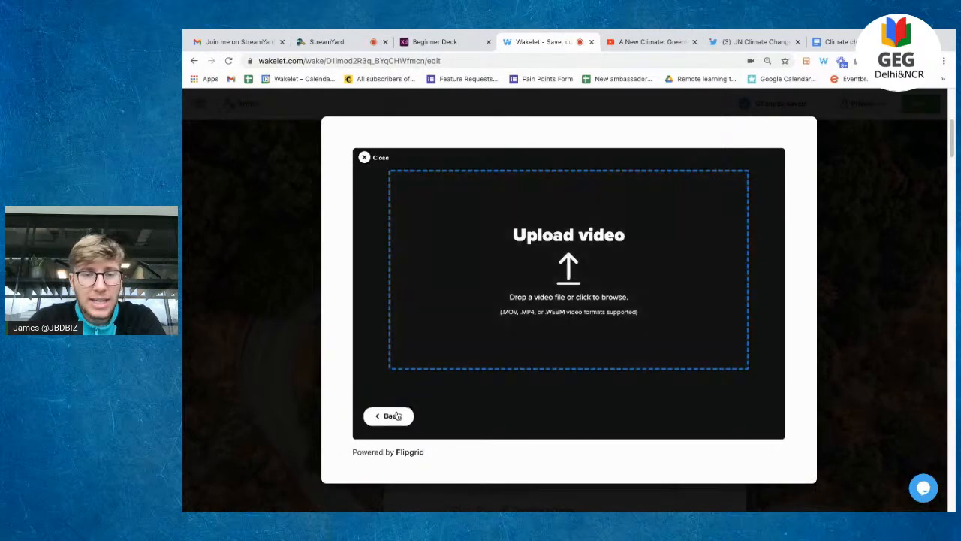
click(532, 414)
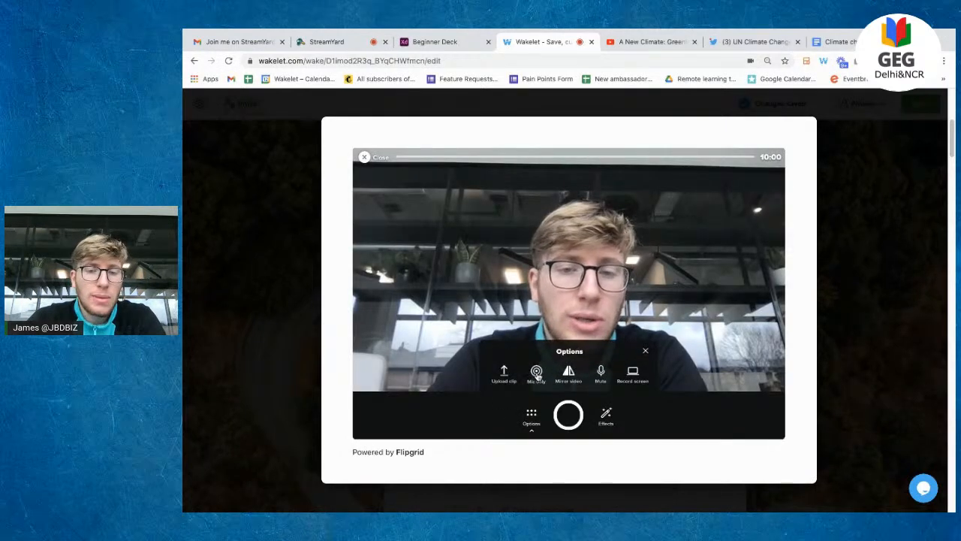
click(536, 373)
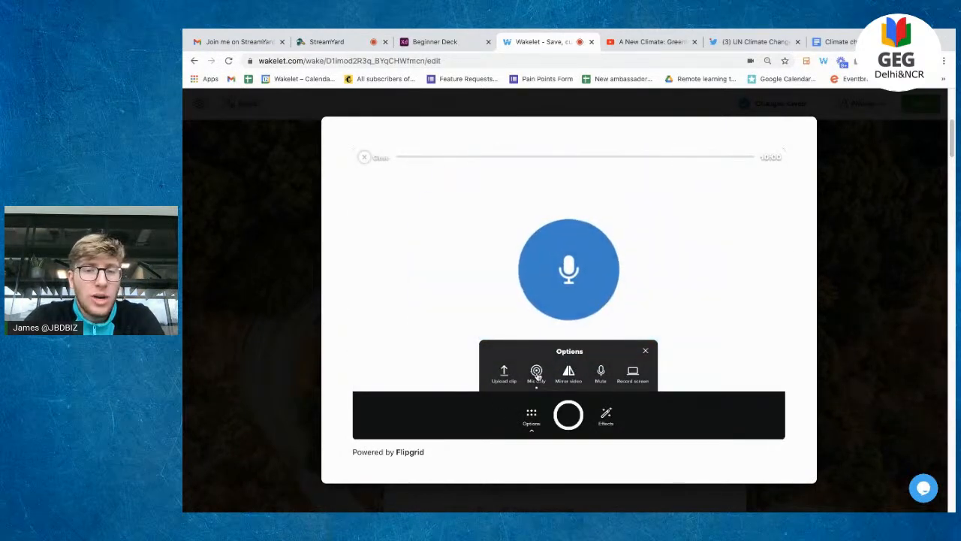
click(636, 379)
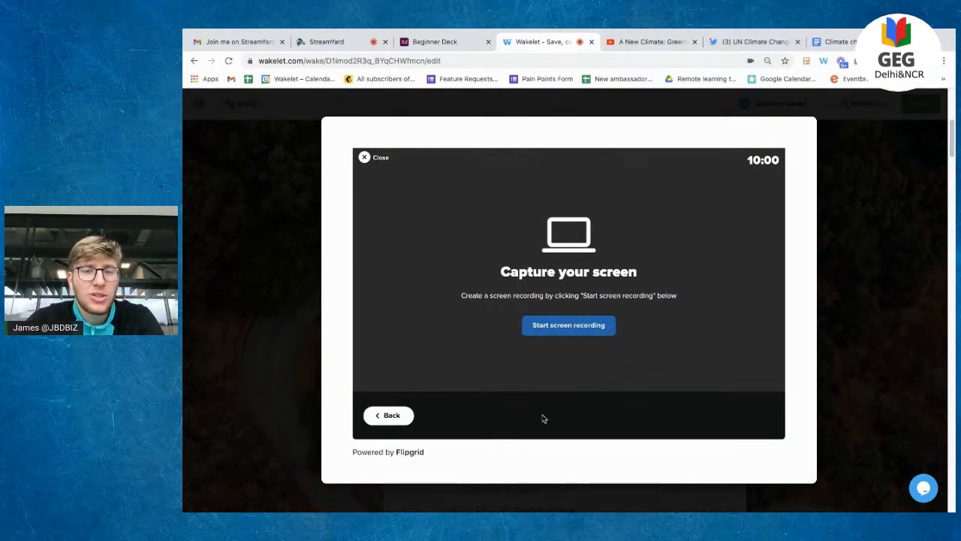
click(393, 418)
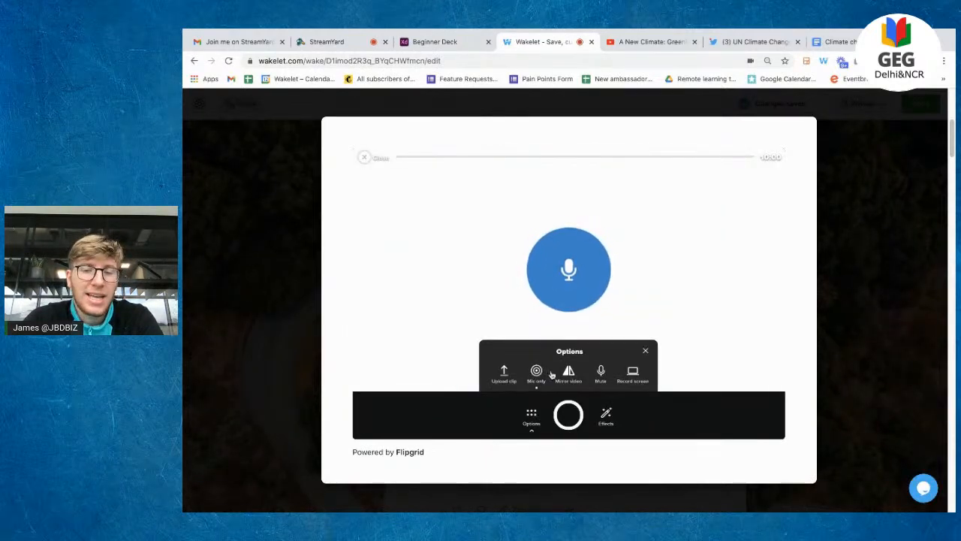
click(536, 373)
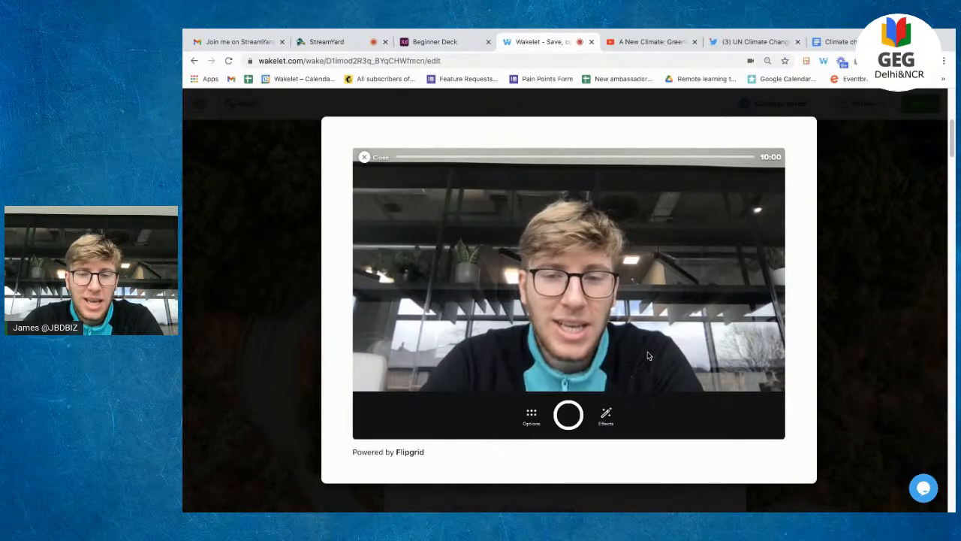
Step: Record a Flipgrid video message, accept its cover photo and upload it to the collection
click(568, 415)
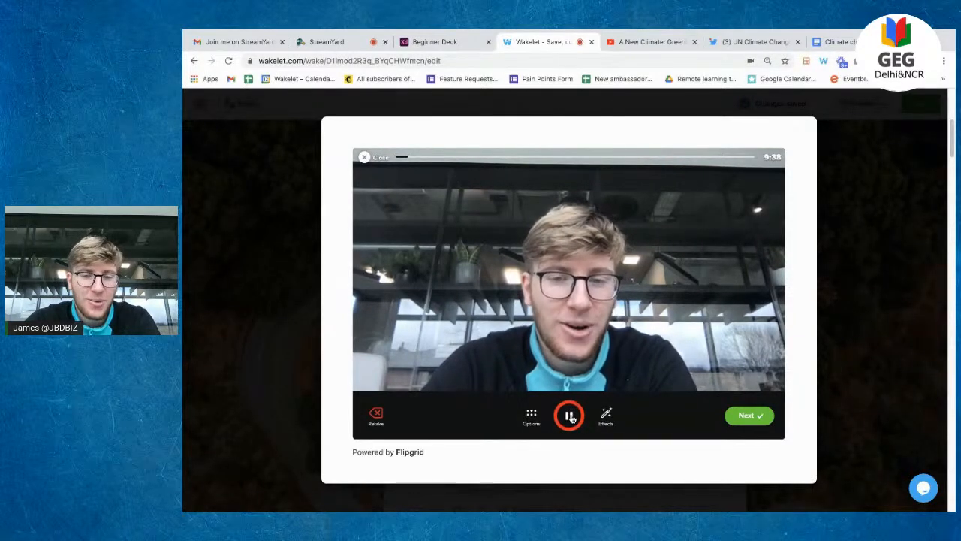
click(570, 416)
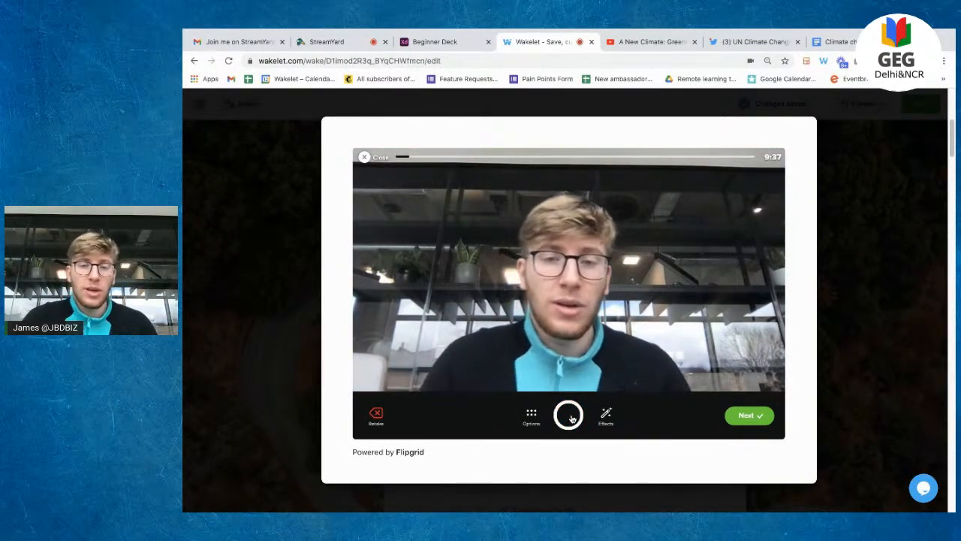
click(760, 414)
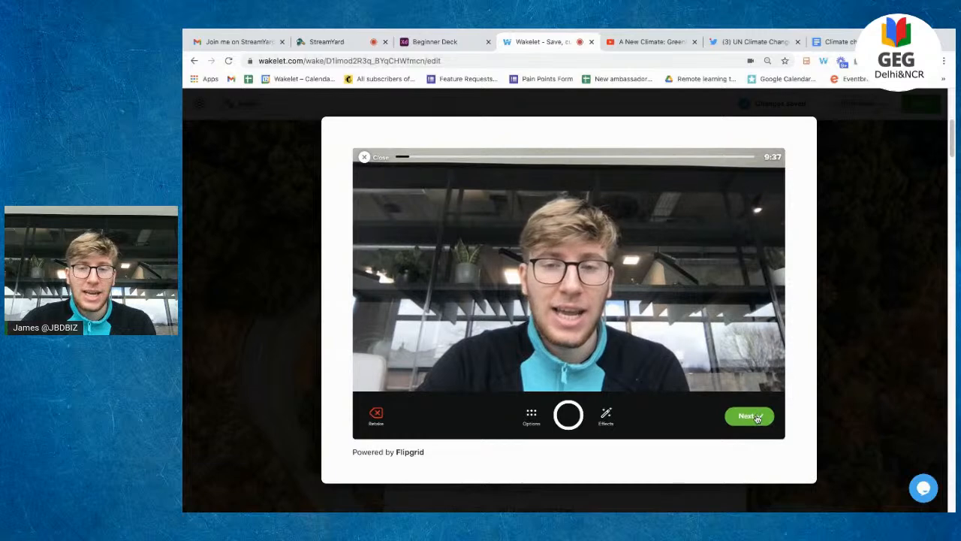
click(759, 415)
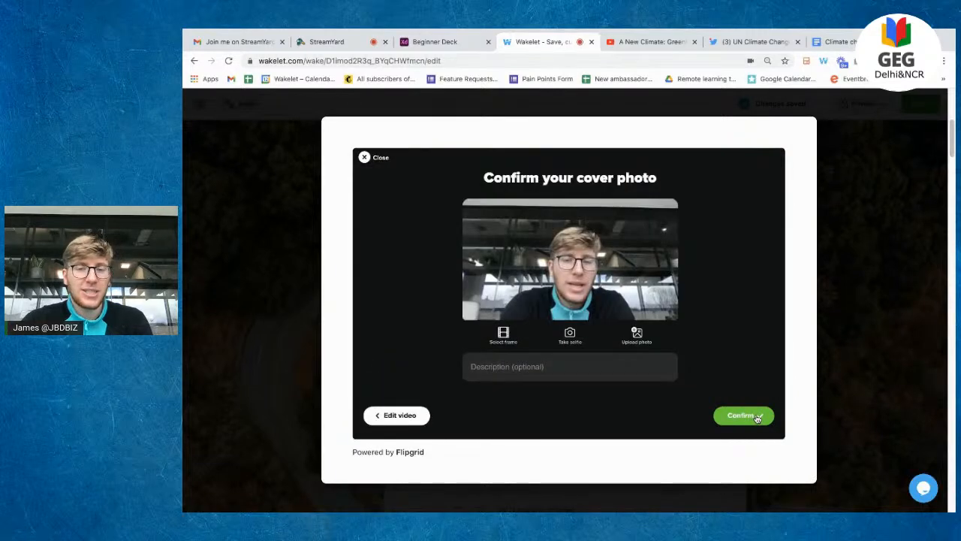
click(758, 418)
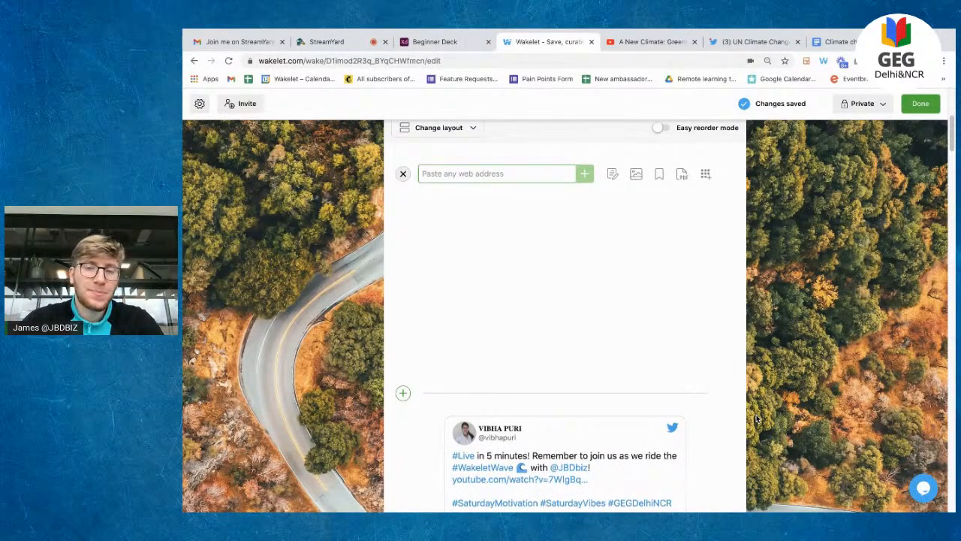
Step: Delete the National Geographic video card from the collection
mouse_move(706, 226)
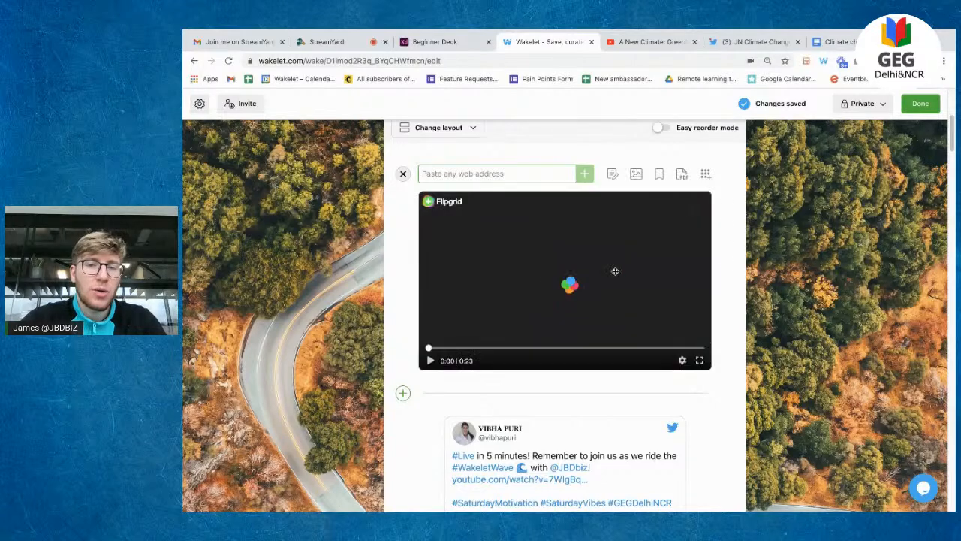
scroll(610, 312, down, 5)
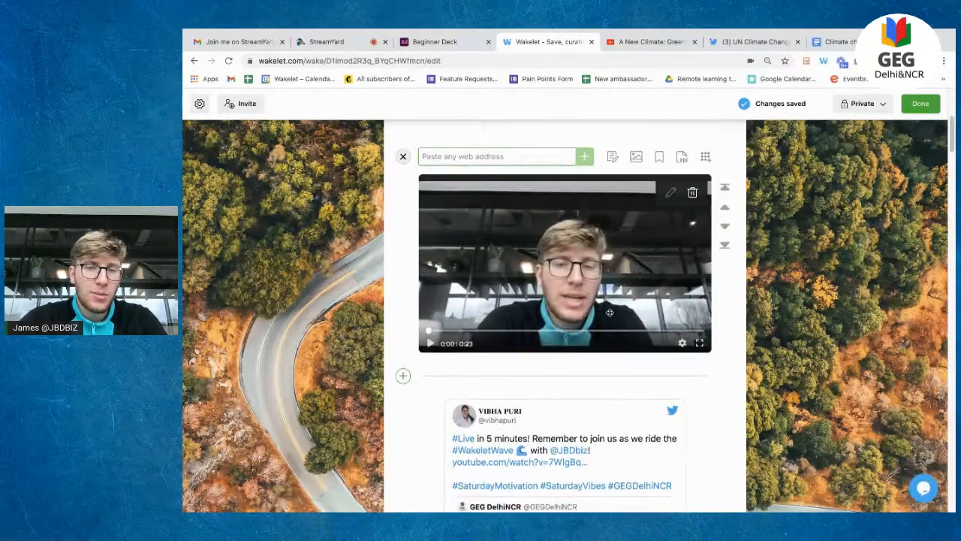
scroll(610, 312, down, 10)
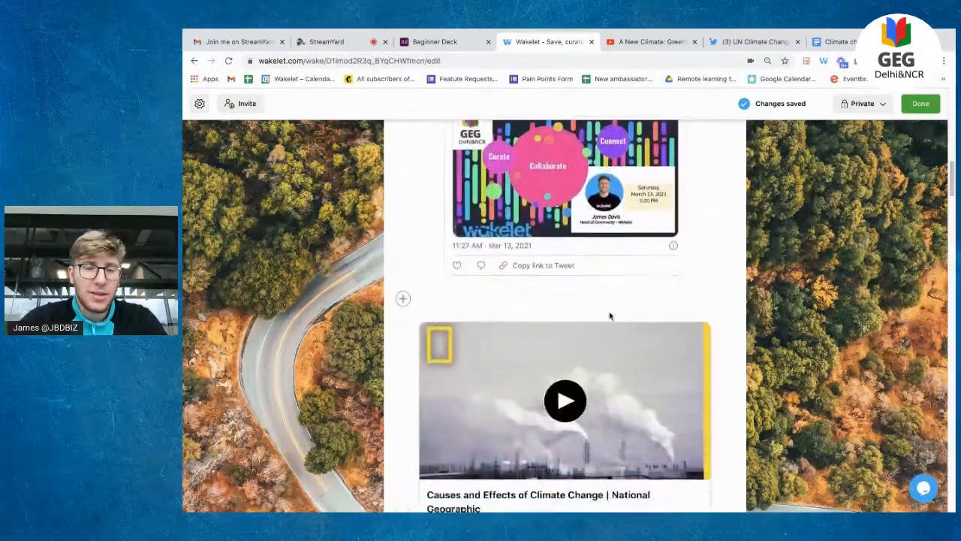
scroll(609, 315, down, 10)
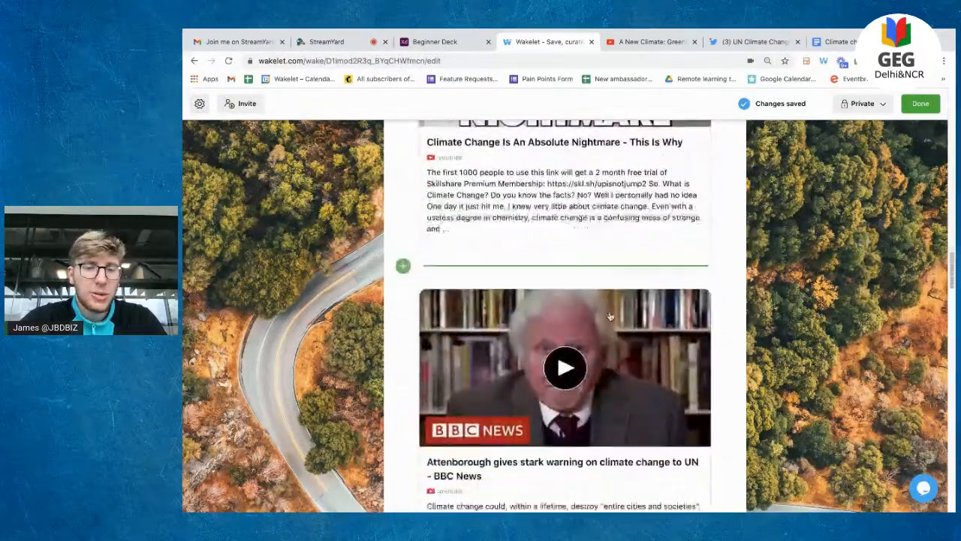
scroll(537, 242, down, 4)
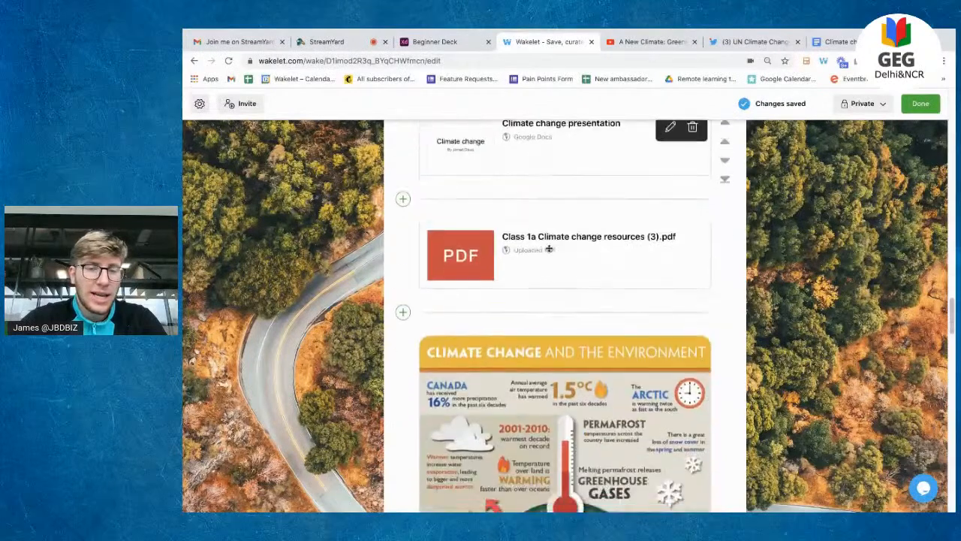
scroll(526, 263, down, 10)
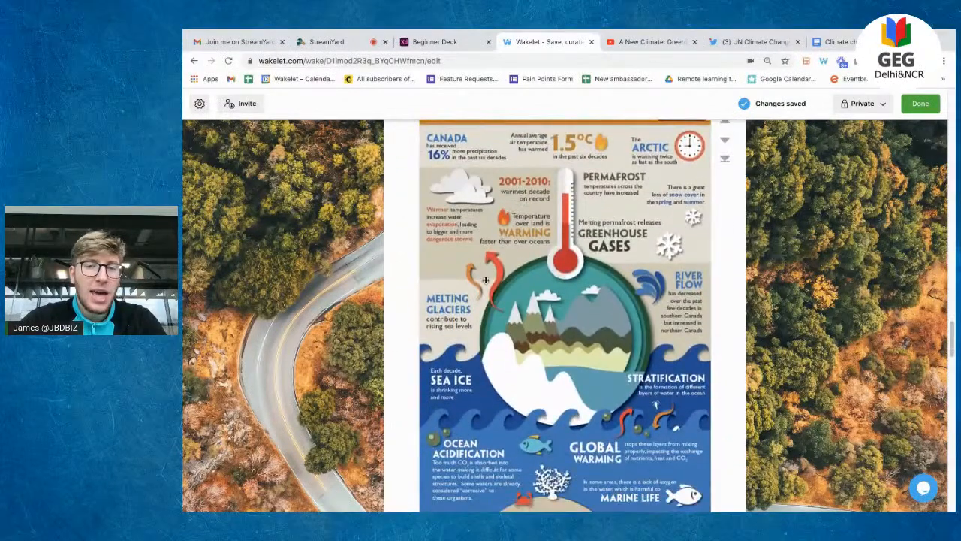
scroll(552, 303, down, 2)
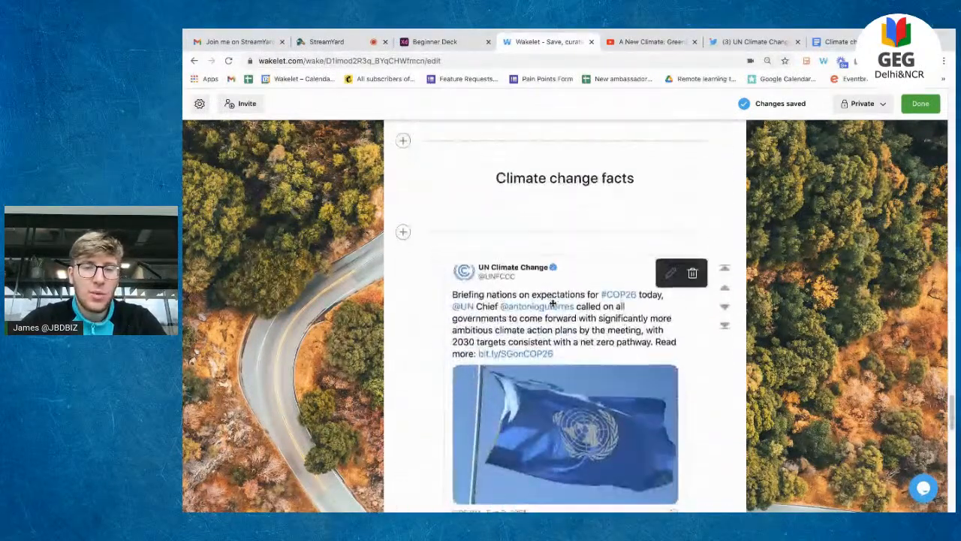
scroll(553, 303, down, 5)
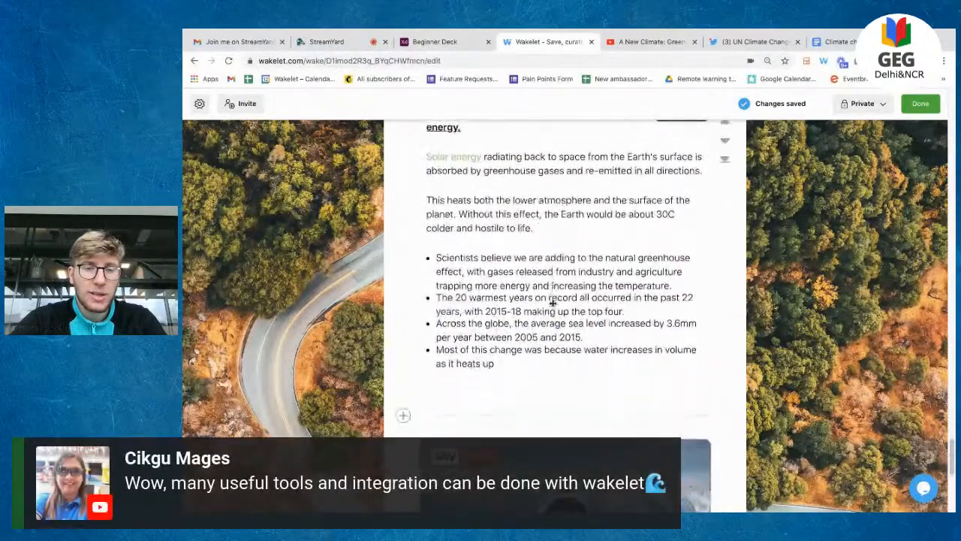
scroll(552, 303, down, 5)
scroll(552, 303, up, 5)
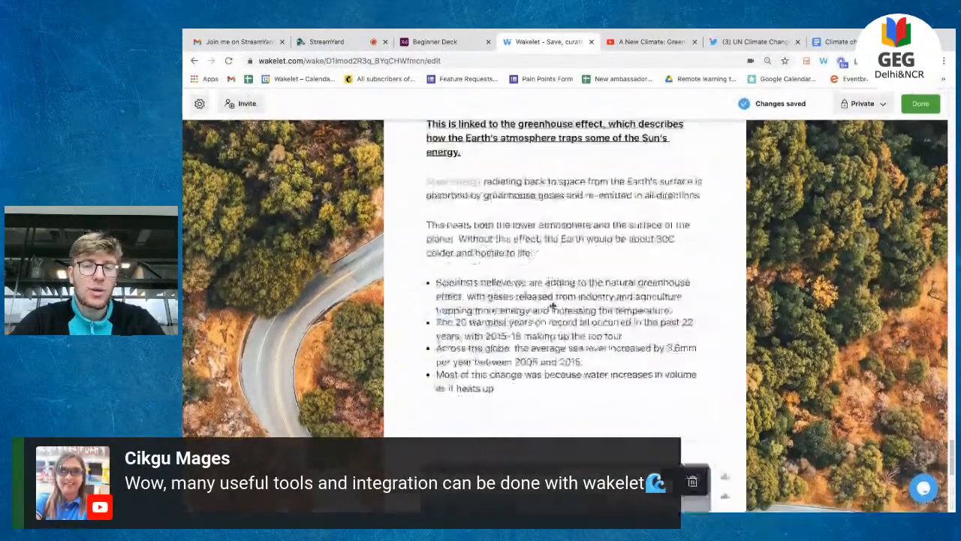
scroll(553, 304, down, 2)
scroll(552, 306, down, 2)
scroll(552, 305, up, 12)
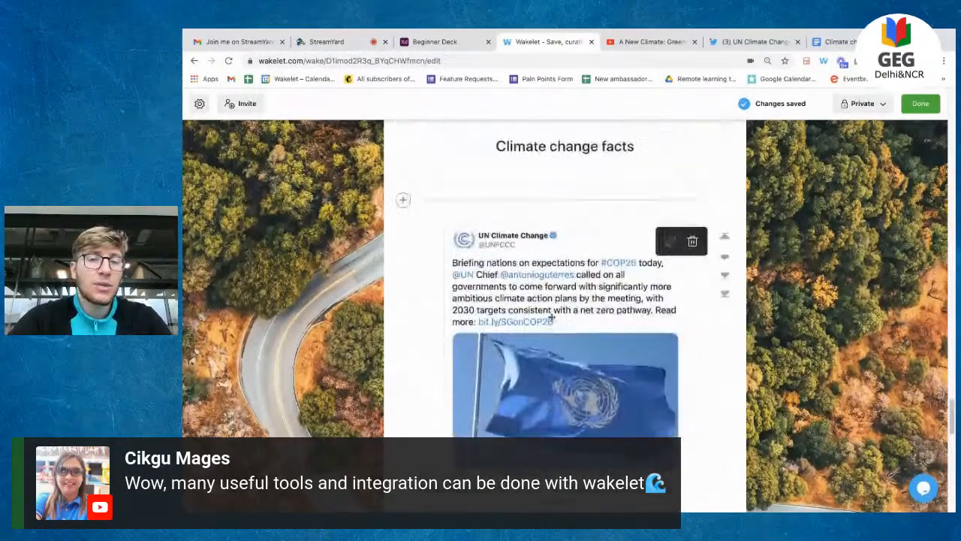
scroll(552, 319, up, 10)
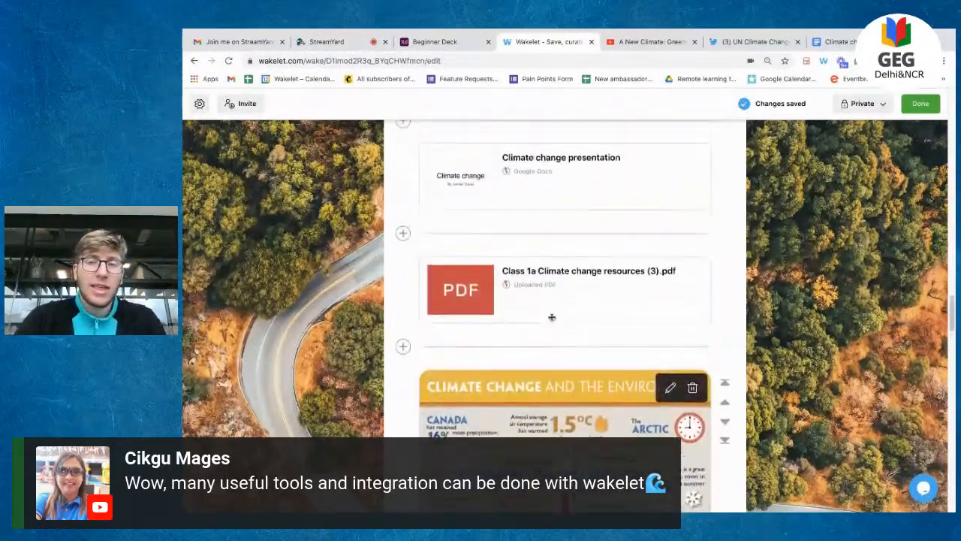
scroll(551, 319, up, 15)
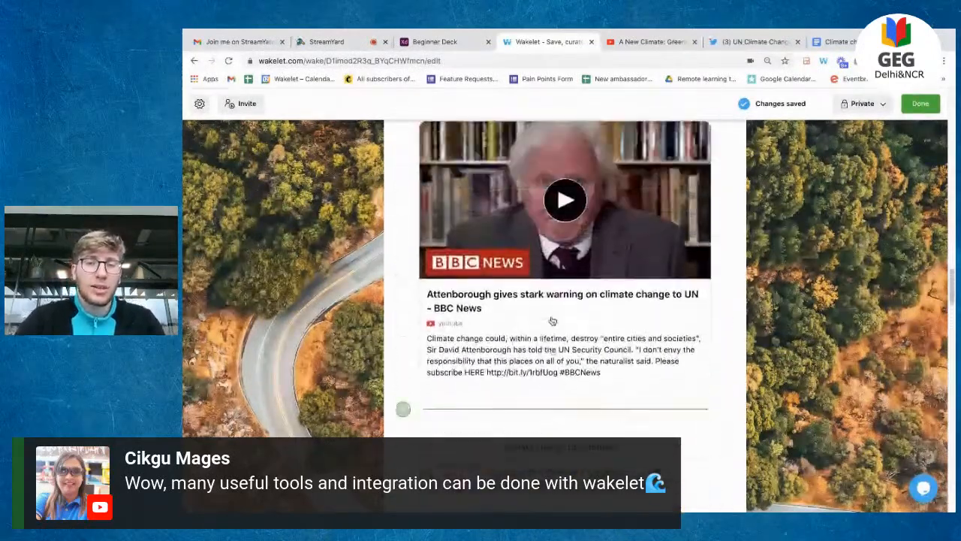
scroll(551, 321, up, 10)
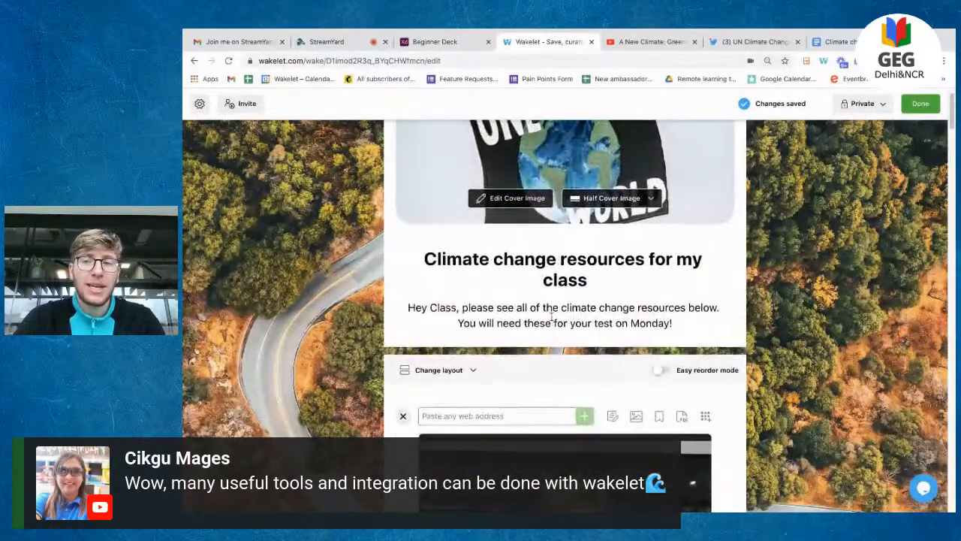
scroll(551, 319, down, 5)
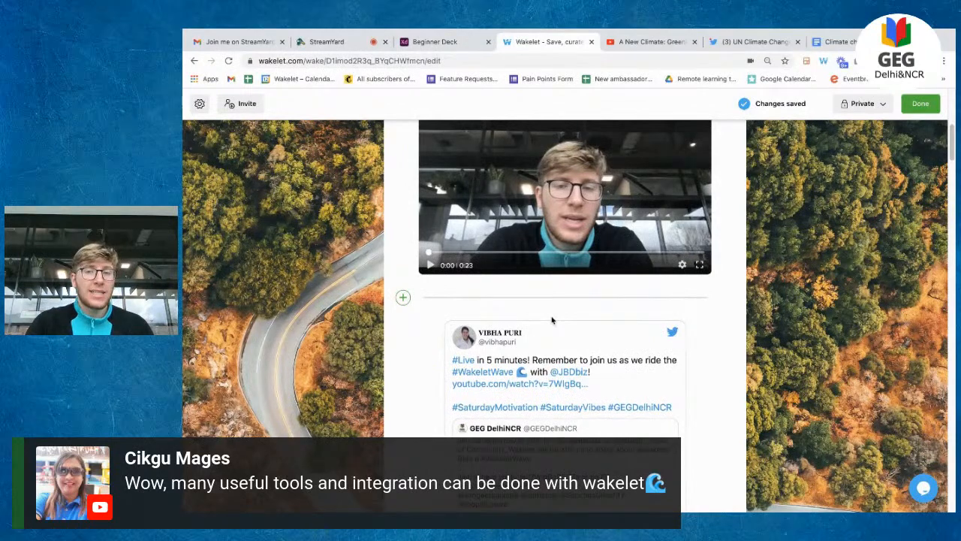
scroll(552, 321, up, 3)
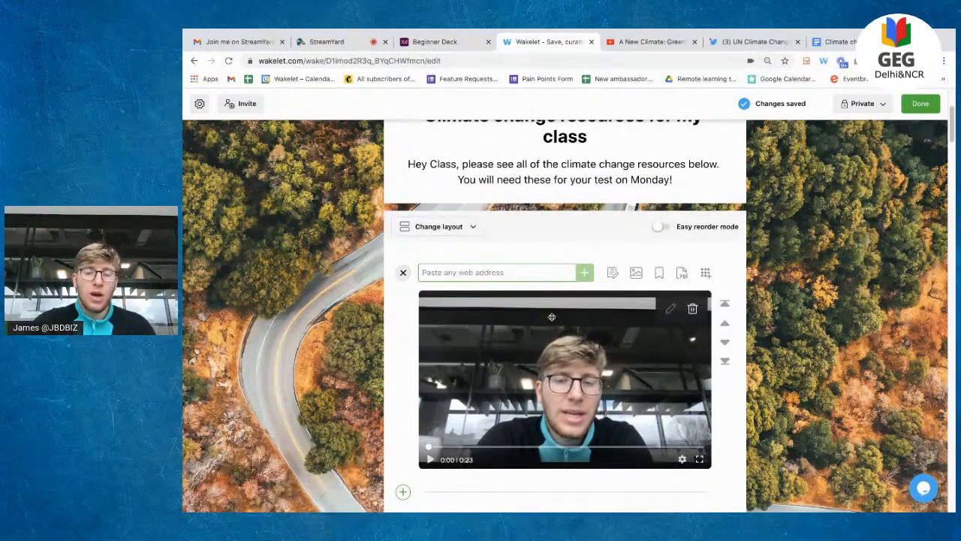
scroll(551, 317, down, 8)
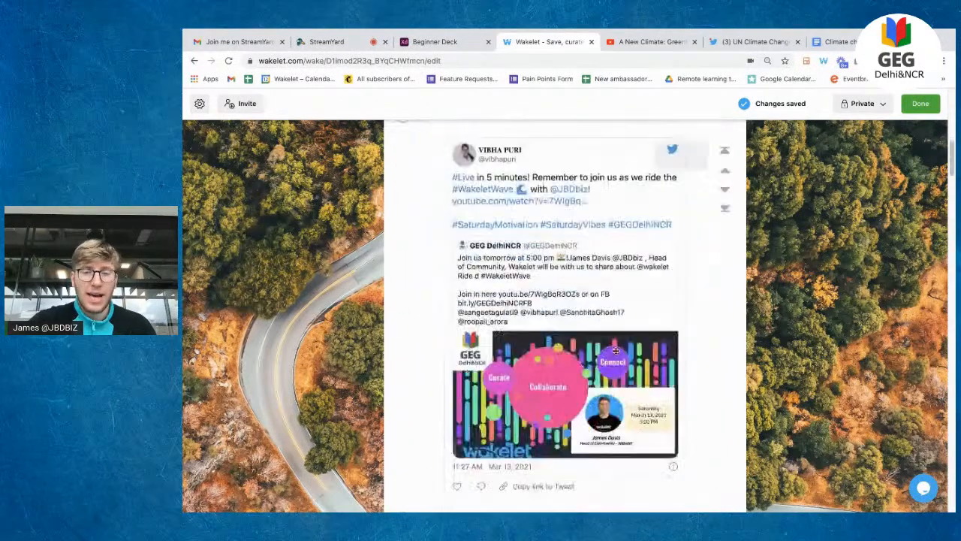
scroll(666, 379, down, 2)
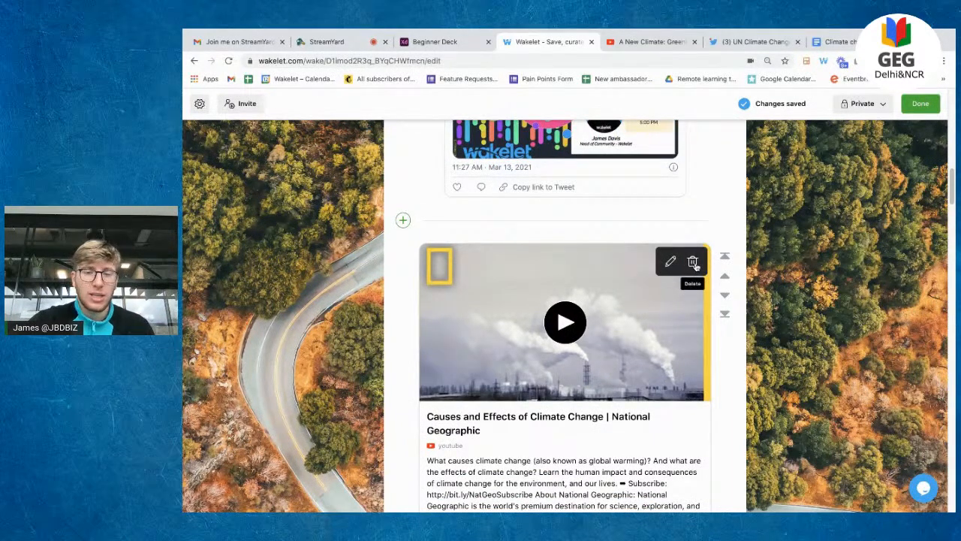
click(695, 263)
click(650, 327)
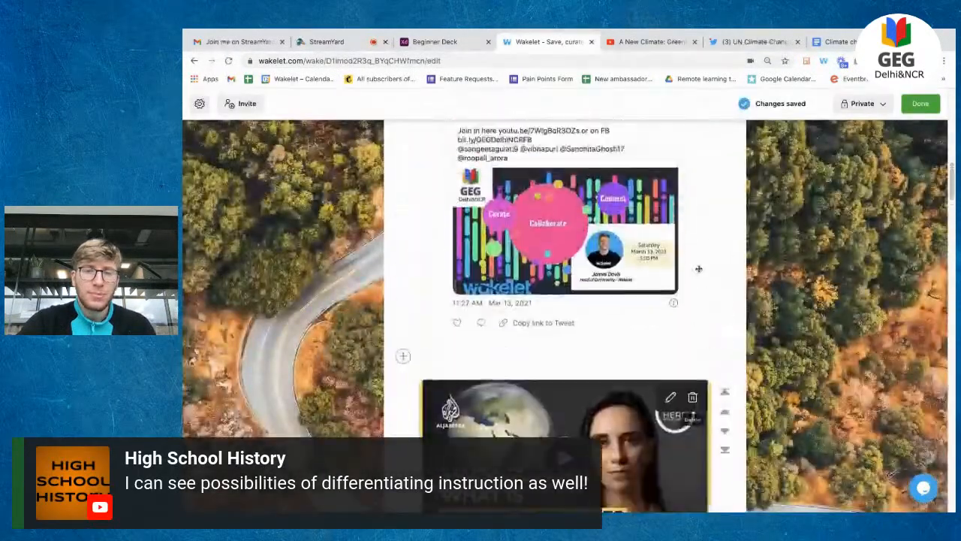
Step: Move the greenhouse-effect text to the top, then drag the Flipgrid video back above it
scroll(698, 268, up, 10)
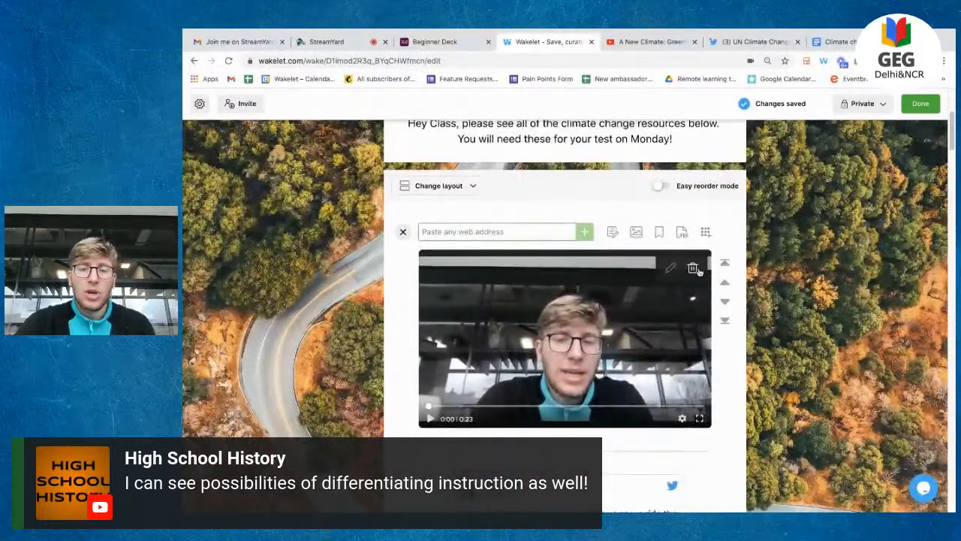
scroll(698, 268, down, 1)
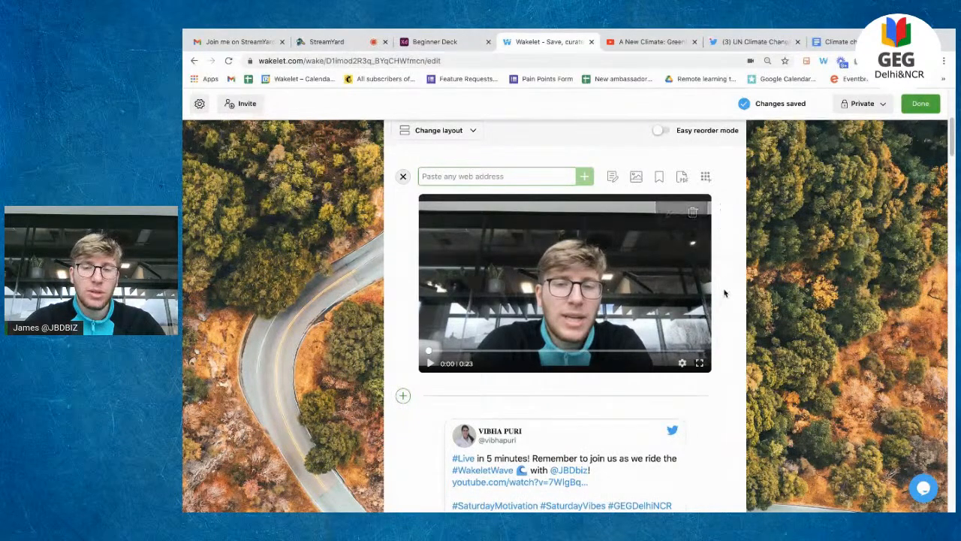
scroll(705, 298, down, 8)
scroll(713, 315, down, 10)
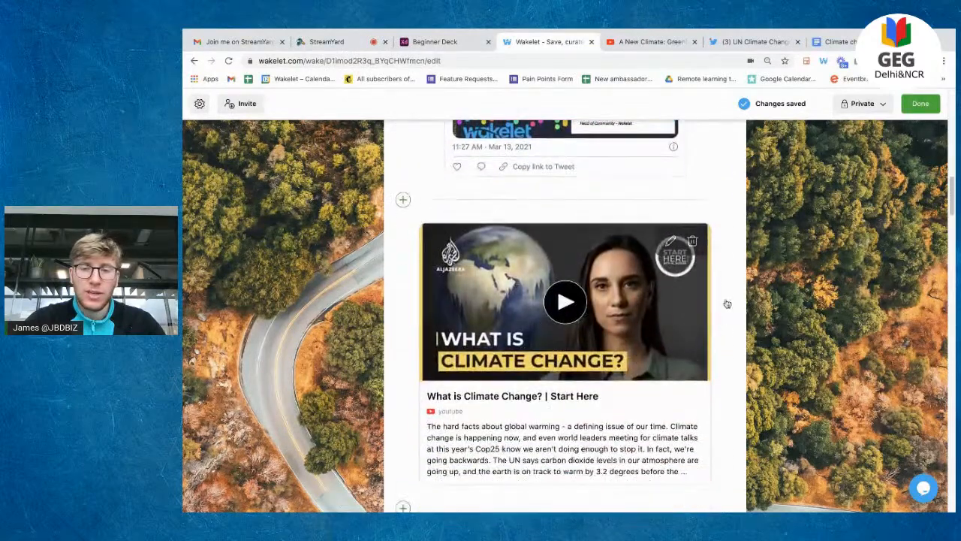
scroll(716, 355, down, 15)
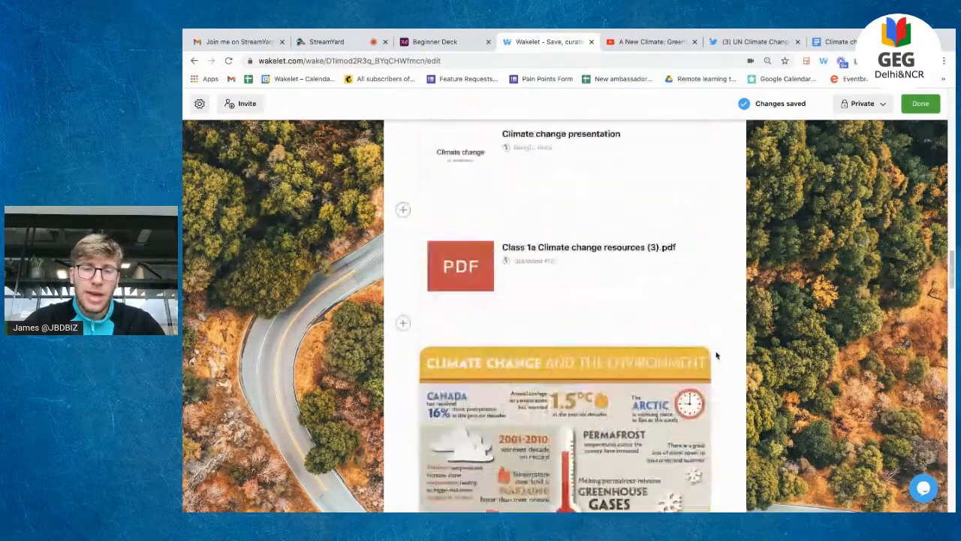
scroll(715, 355, down, 6)
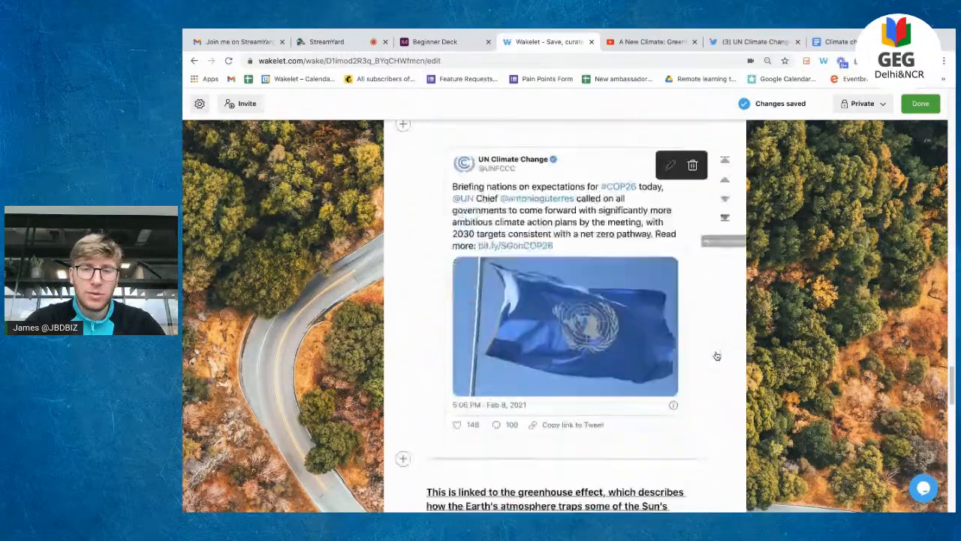
click(724, 197)
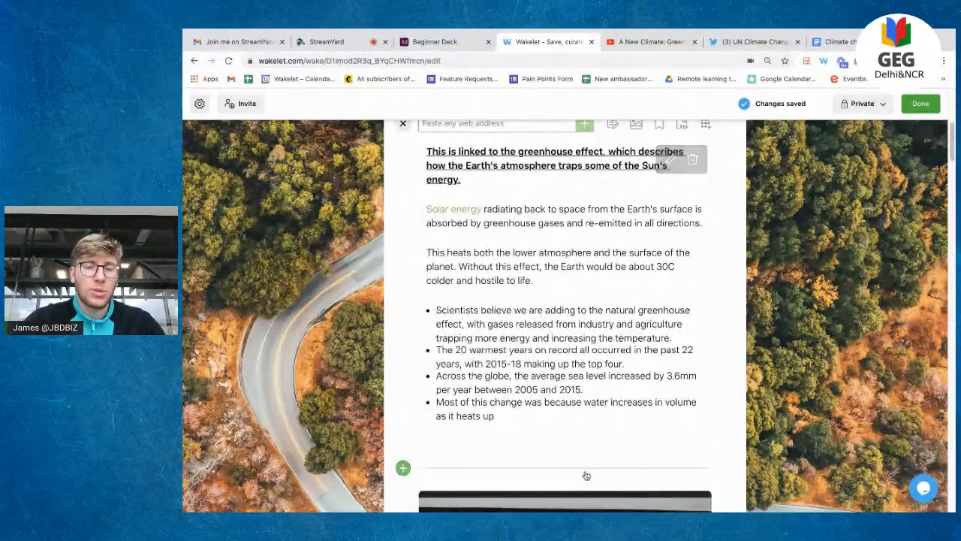
scroll(569, 461, down, 1)
drag(567, 460, 563, 195)
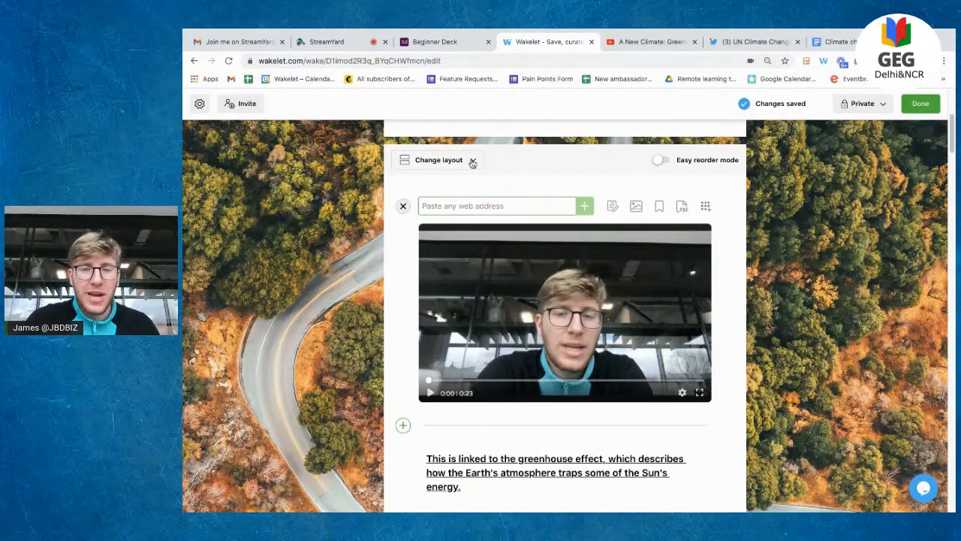
Step: Look at the layout options without changing them and scroll through the collection
click(472, 162)
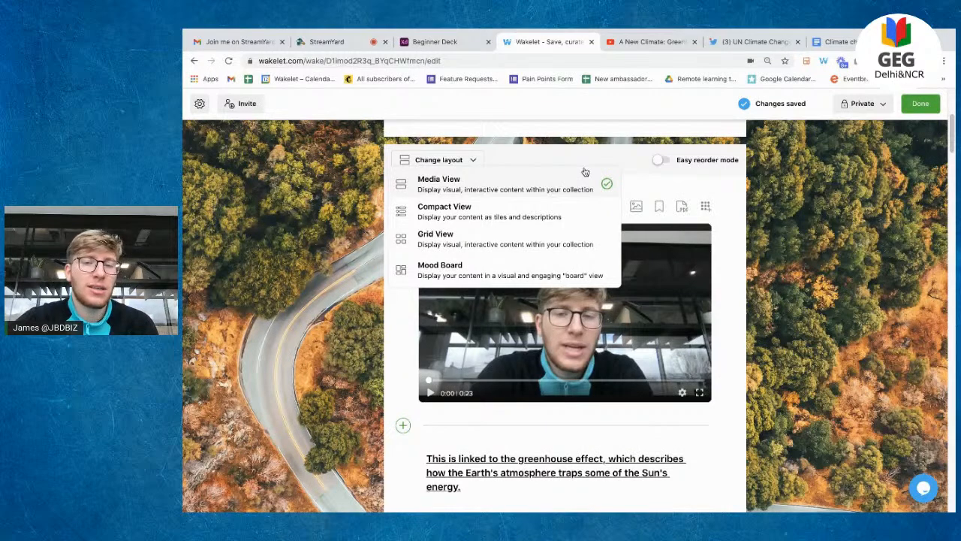
click(471, 162)
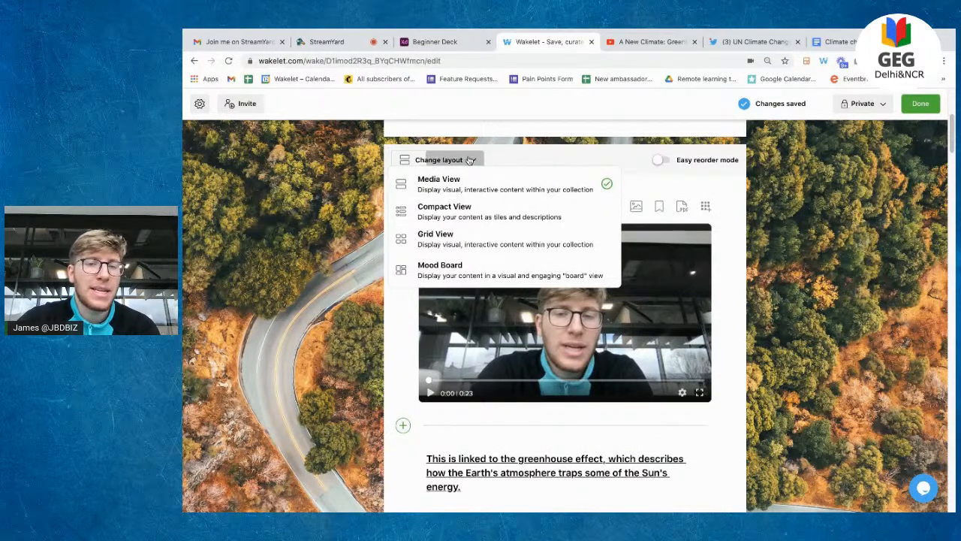
scroll(550, 191, down, 1)
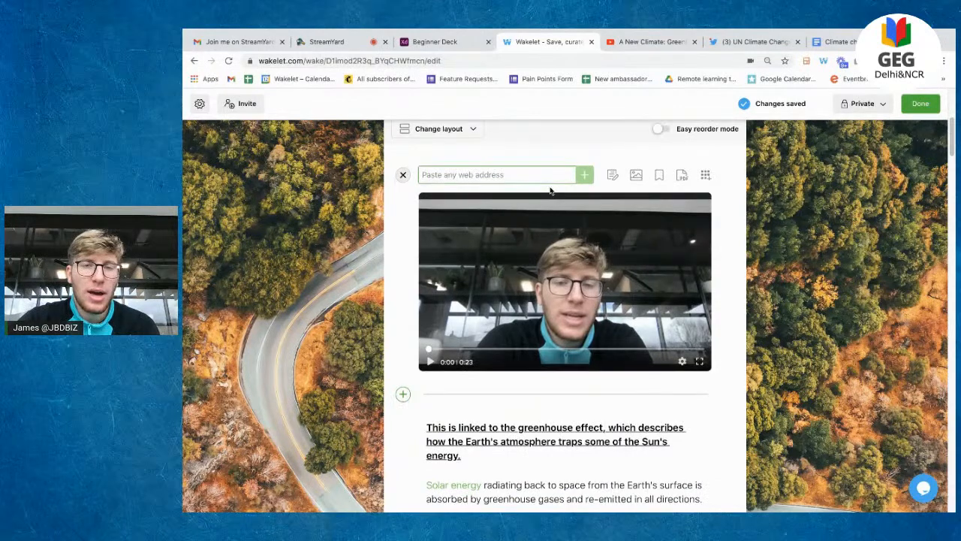
scroll(551, 191, down, 1)
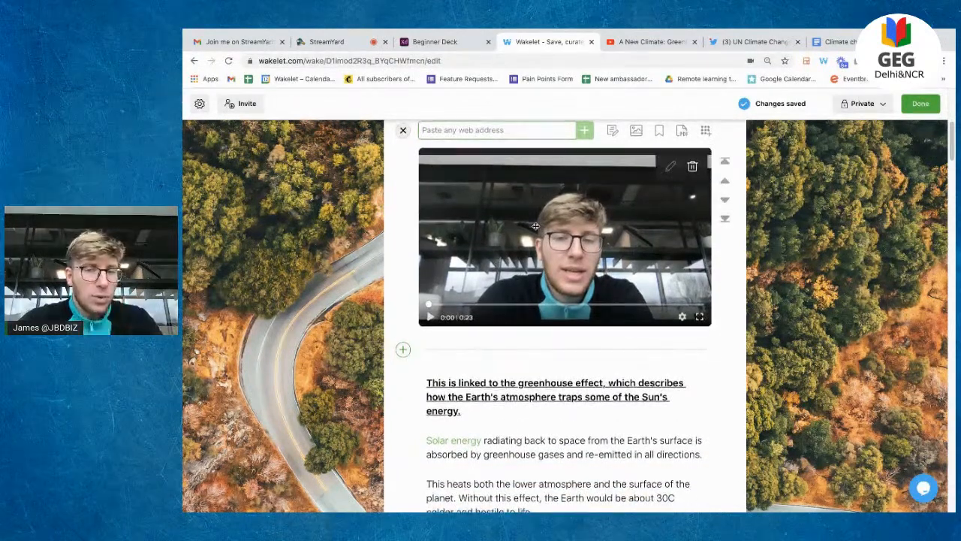
scroll(535, 226, down, 5)
scroll(536, 226, down, 6)
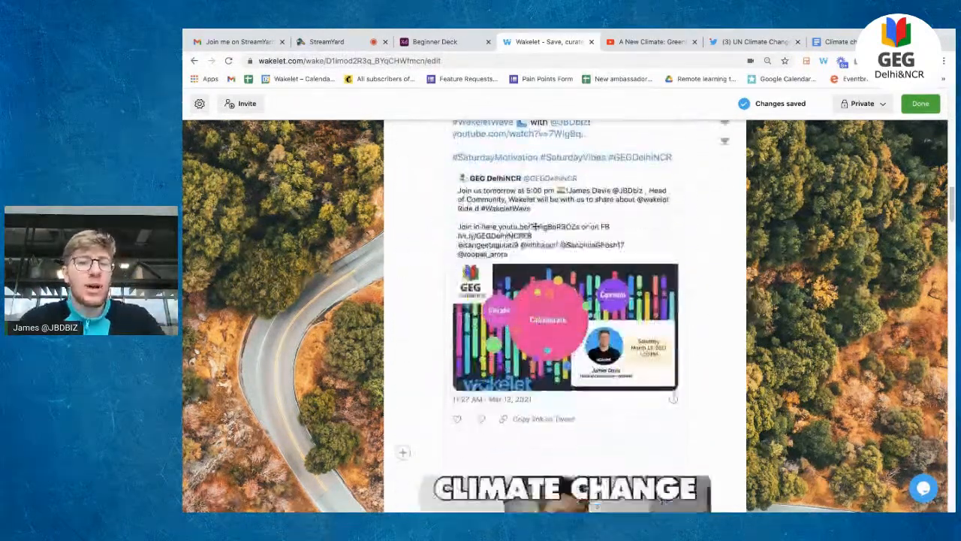
scroll(536, 226, down, 10)
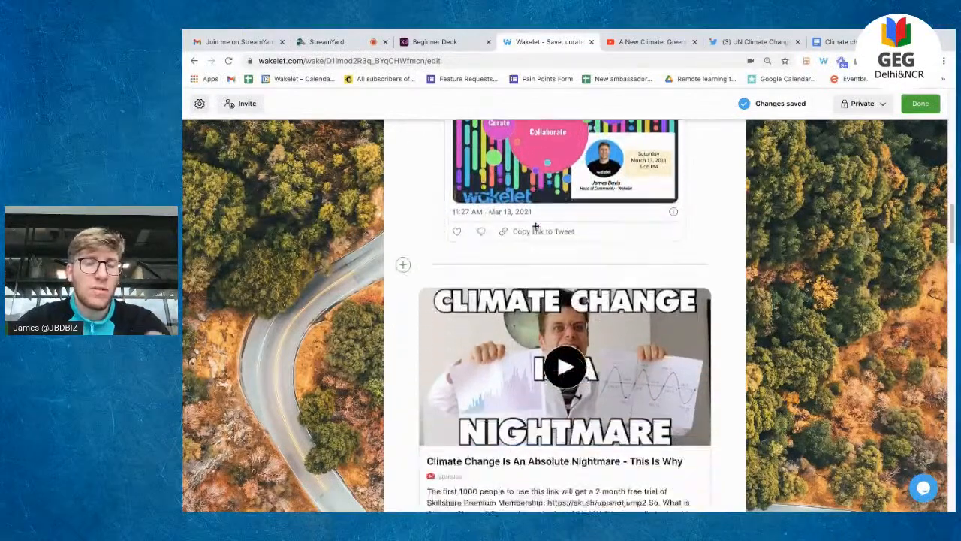
scroll(535, 226, up, 10)
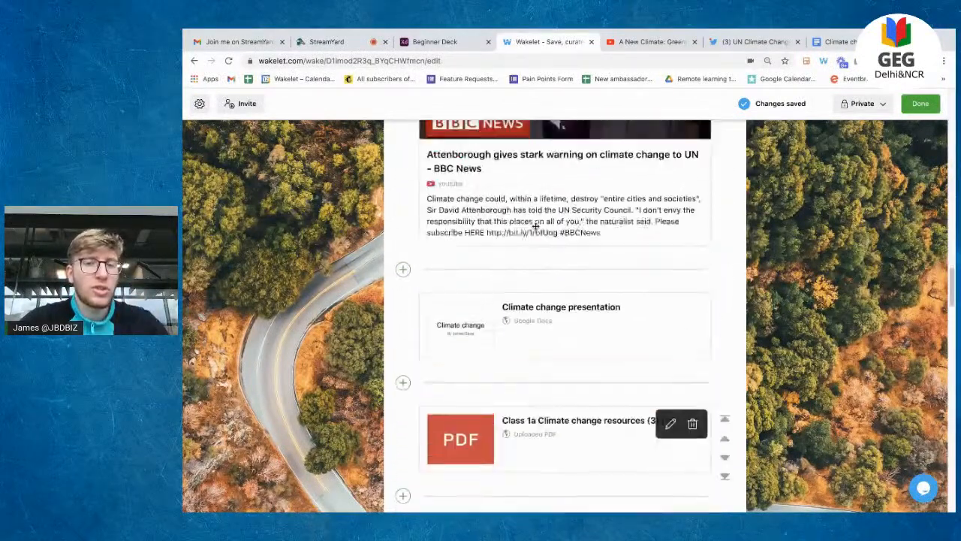
scroll(536, 229, up, 10)
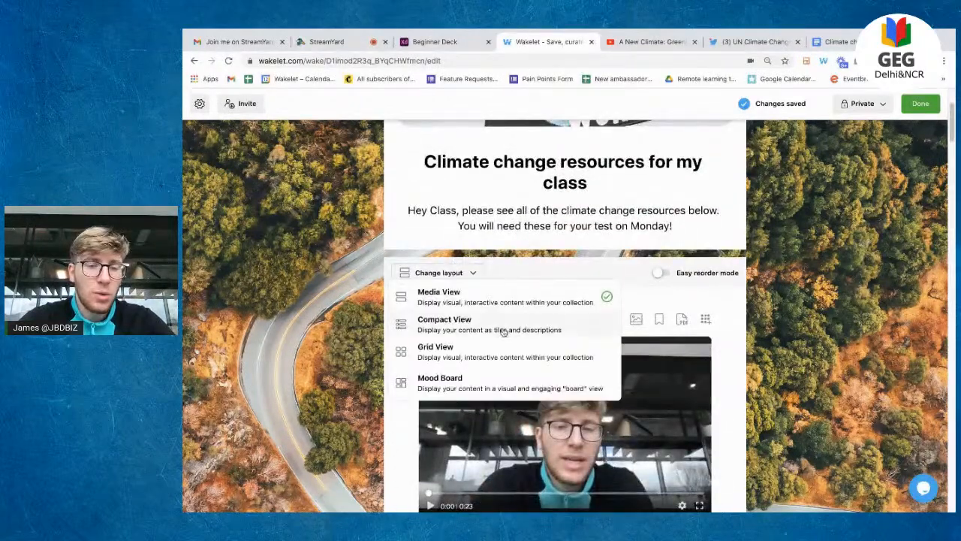
Step: Switch the collection to Compact View and scroll through the small tiles
click(522, 332)
scroll(635, 312, down, 2)
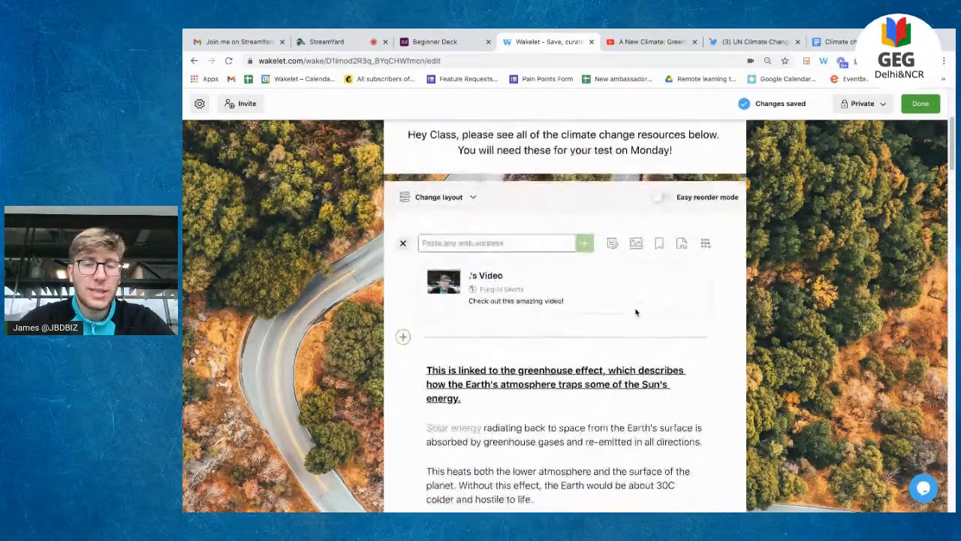
scroll(635, 312, down, 3)
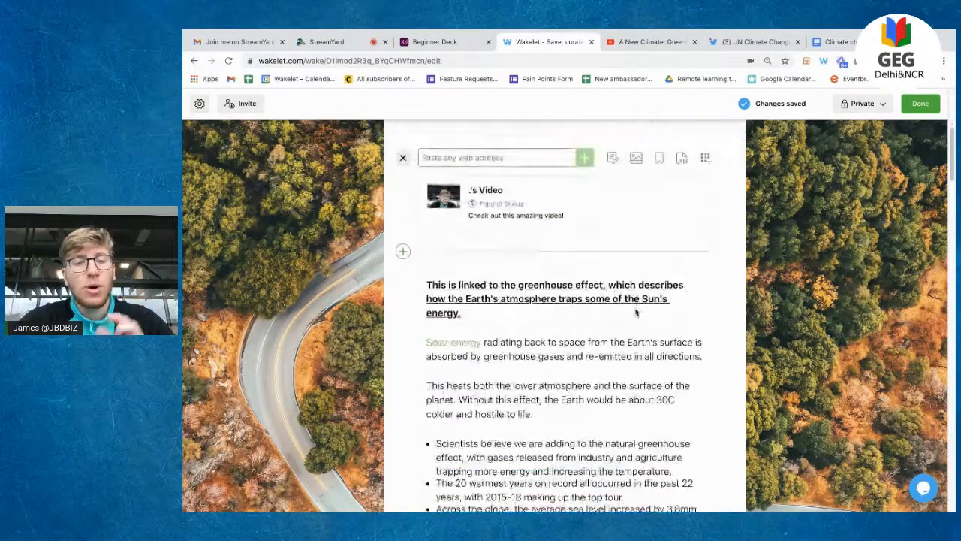
scroll(636, 311, down, 10)
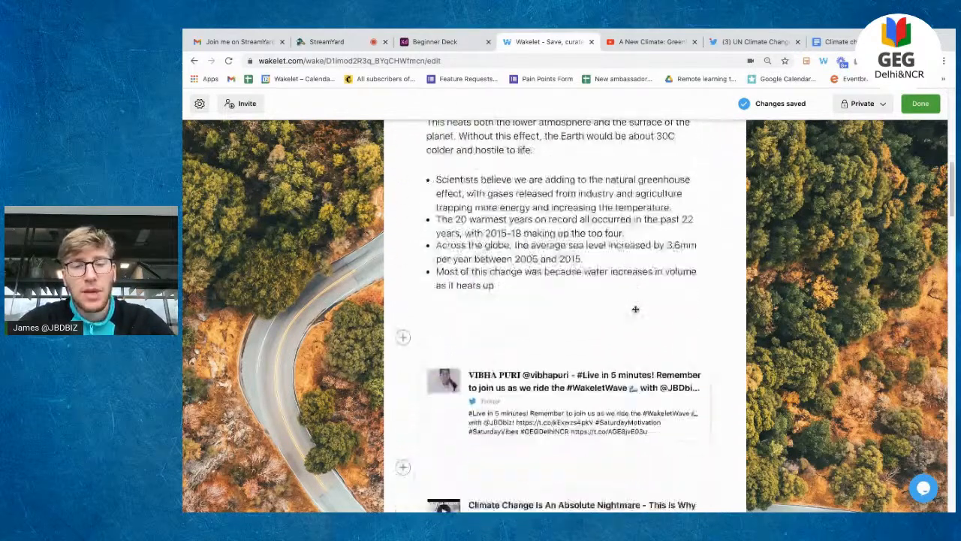
scroll(635, 313, down, 8)
scroll(636, 308, up, 15)
scroll(635, 310, up, 5)
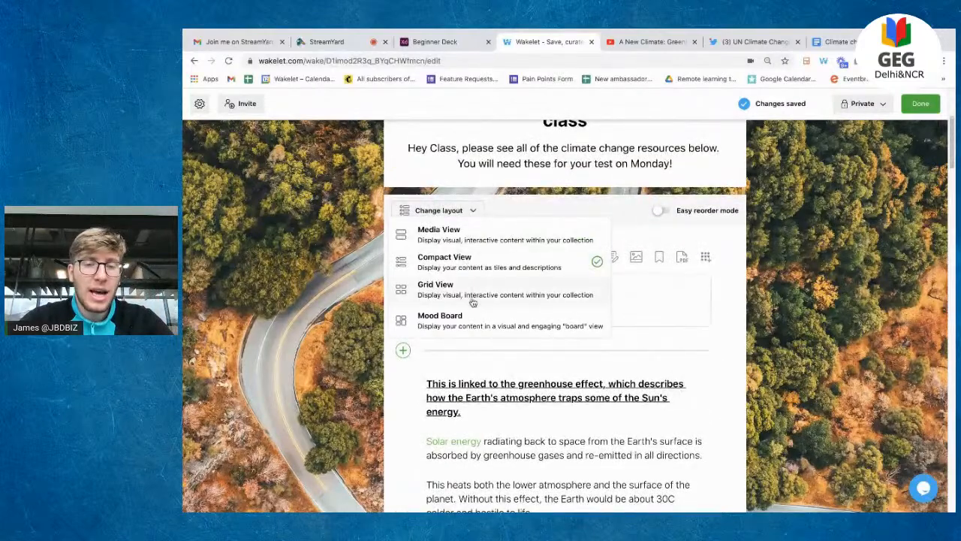
Step: Switch the collection to Grid View and scroll through the two-column cards
click(473, 289)
scroll(570, 277, down, 2)
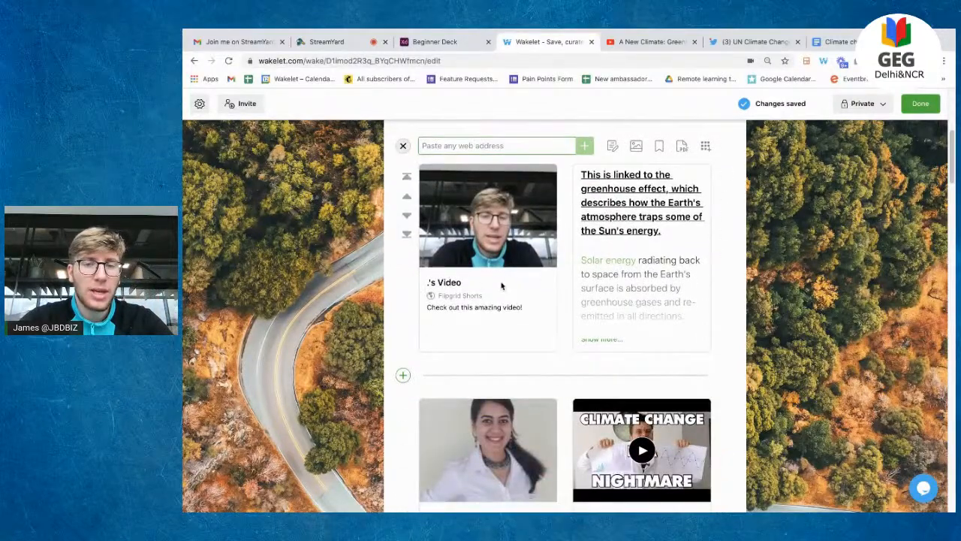
scroll(781, 243, down, 3)
scroll(571, 240, up, 2)
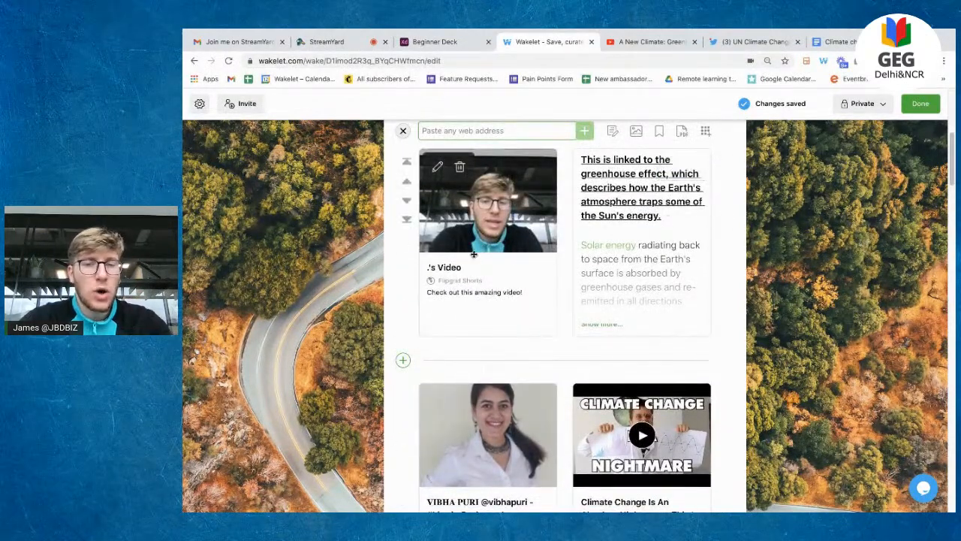
scroll(593, 194, down, 5)
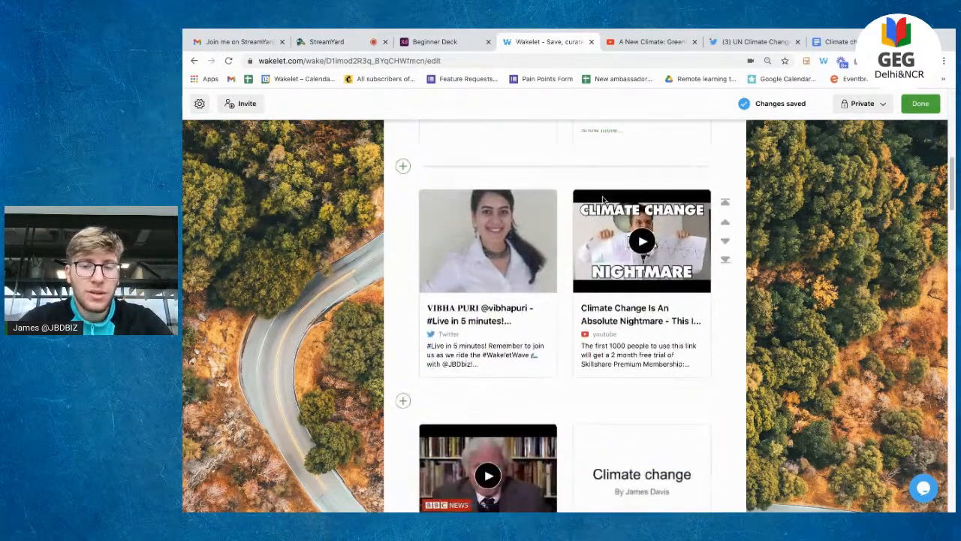
scroll(603, 199, down, 2)
scroll(643, 279, up, 3)
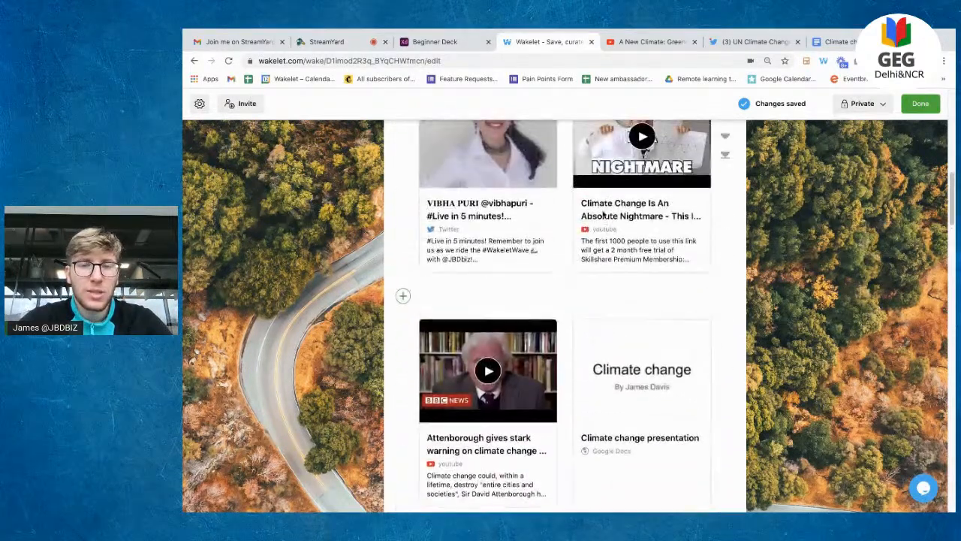
scroll(506, 403, down, 10)
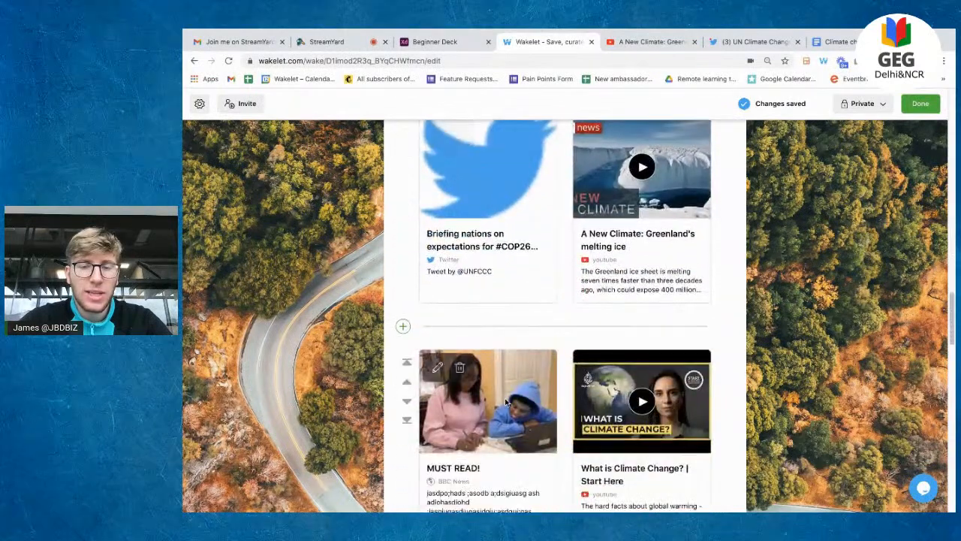
scroll(506, 403, down, 1)
scroll(505, 403, up, 15)
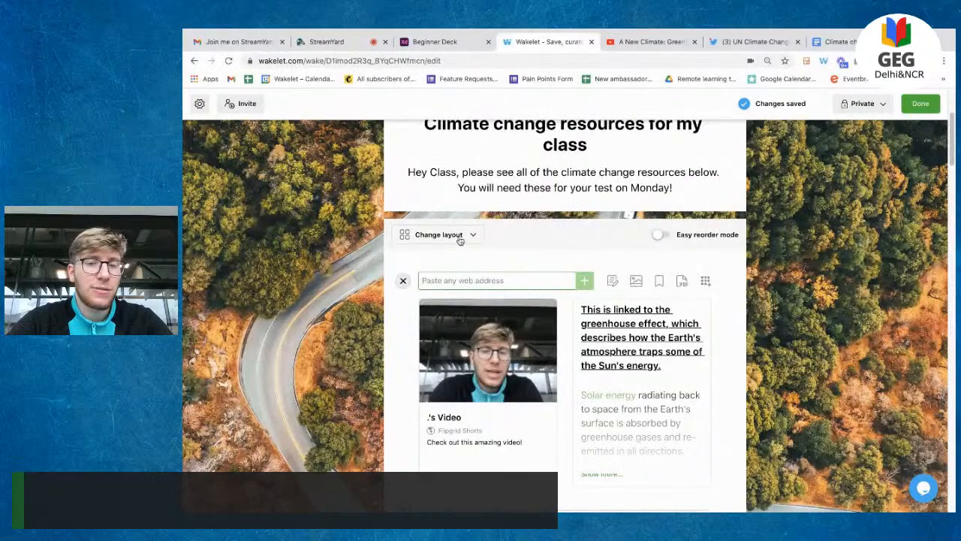
click(458, 235)
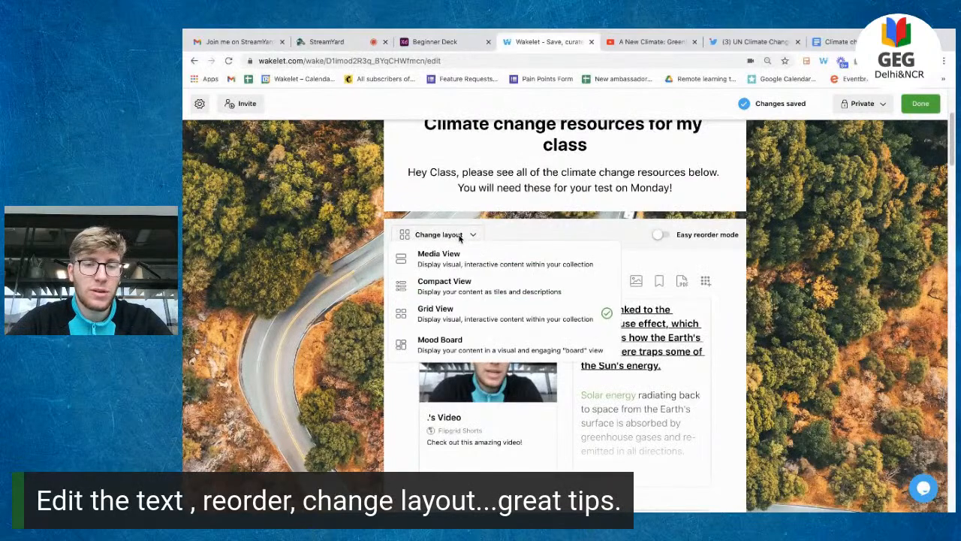
Step: View the collection as a zoomed-out Mood Board, then switch it back to Media View
click(484, 344)
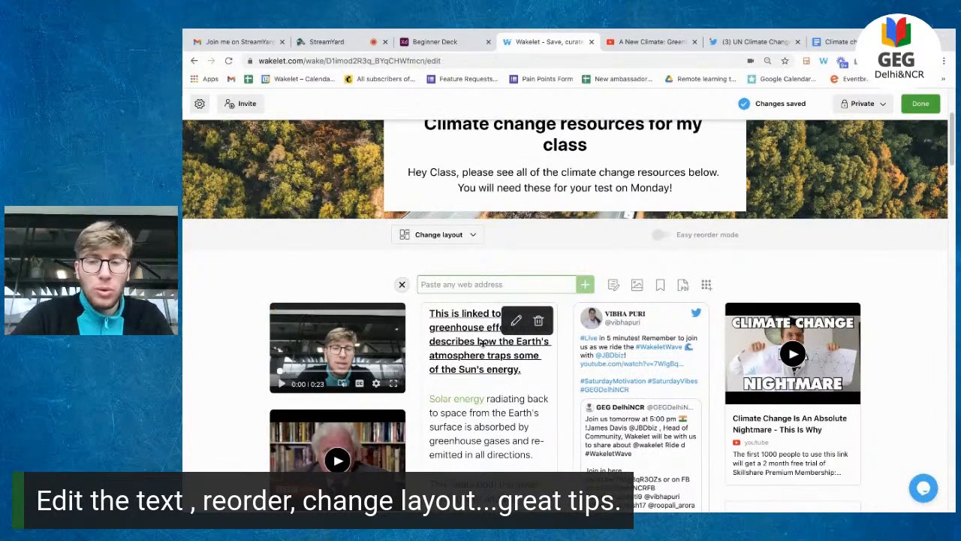
key(ctrl+minus)
scroll(563, 349, down, 1)
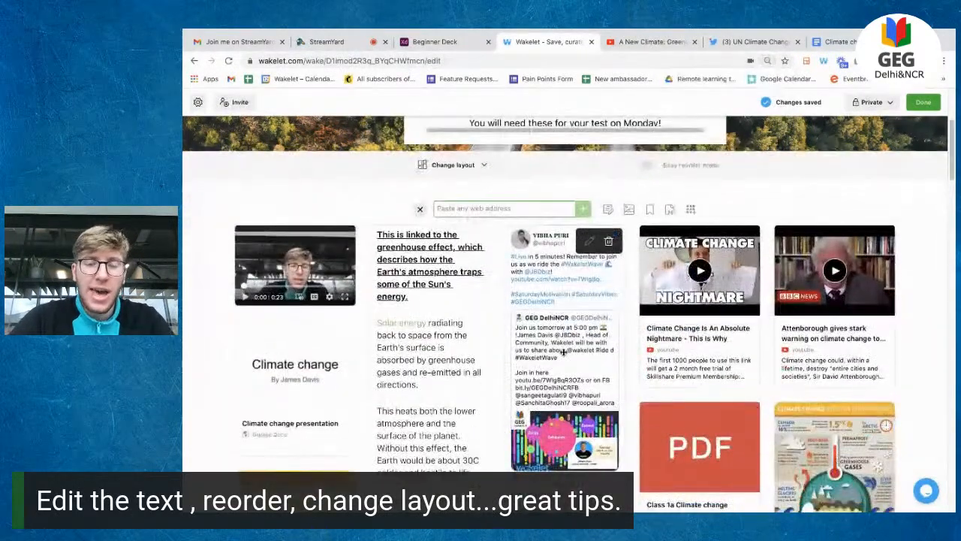
scroll(563, 351, down, 1)
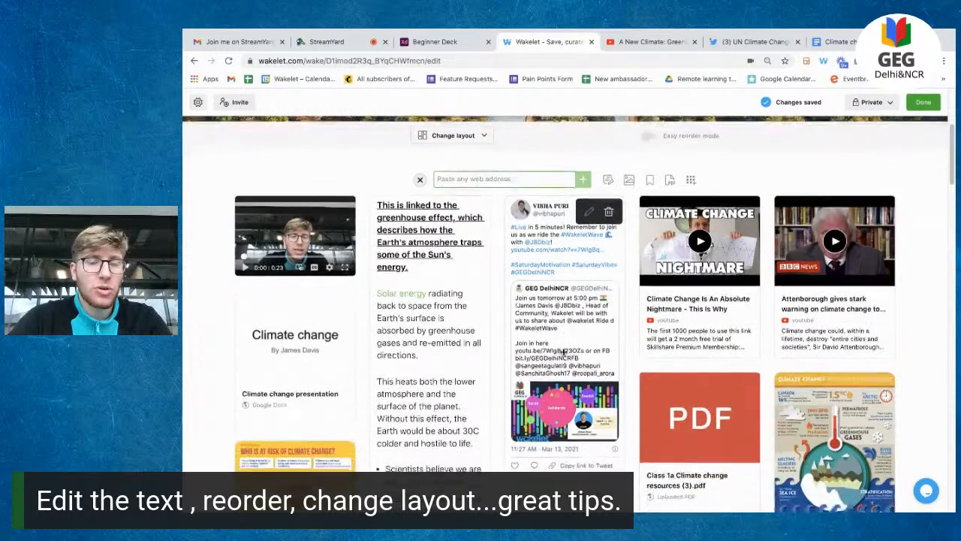
scroll(841, 250, down, 1)
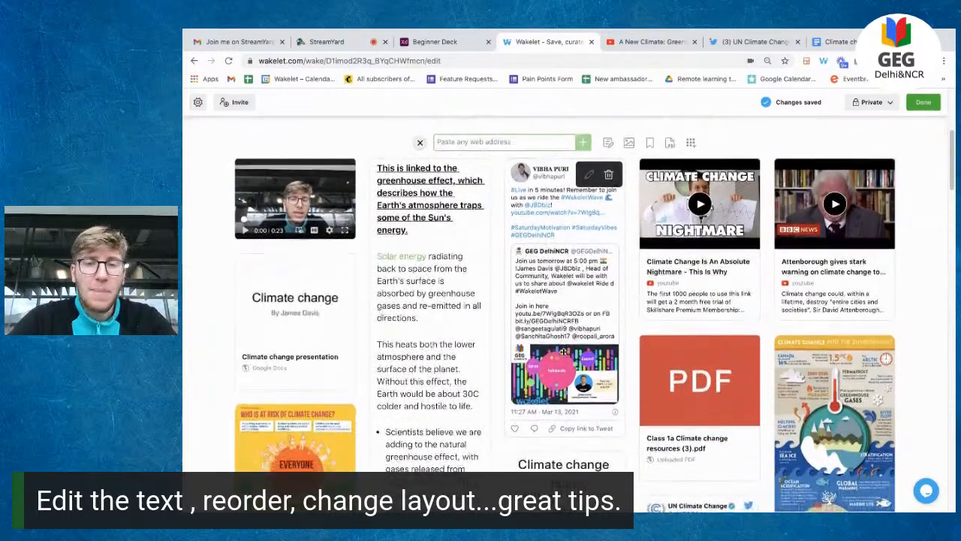
scroll(930, 233, down, 1)
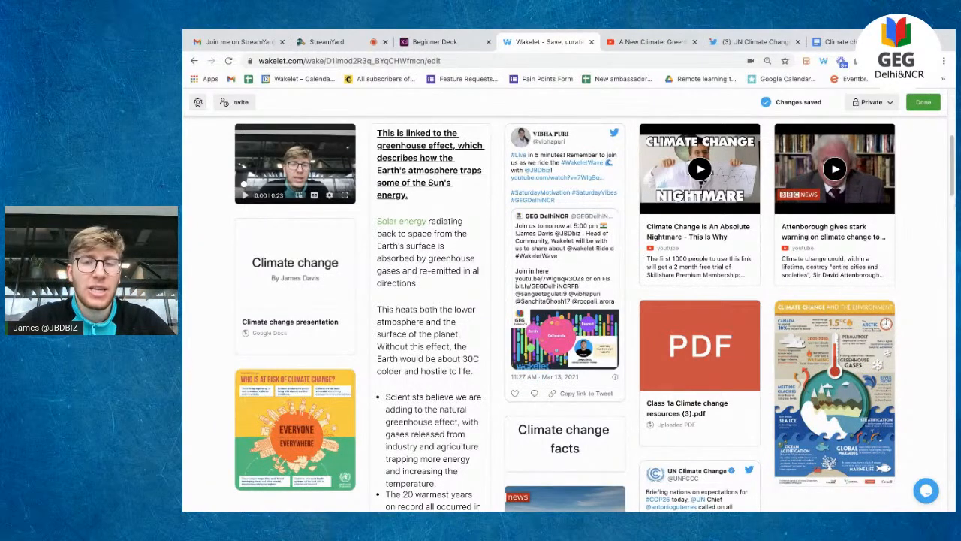
scroll(456, 211, up, 3)
click(456, 211)
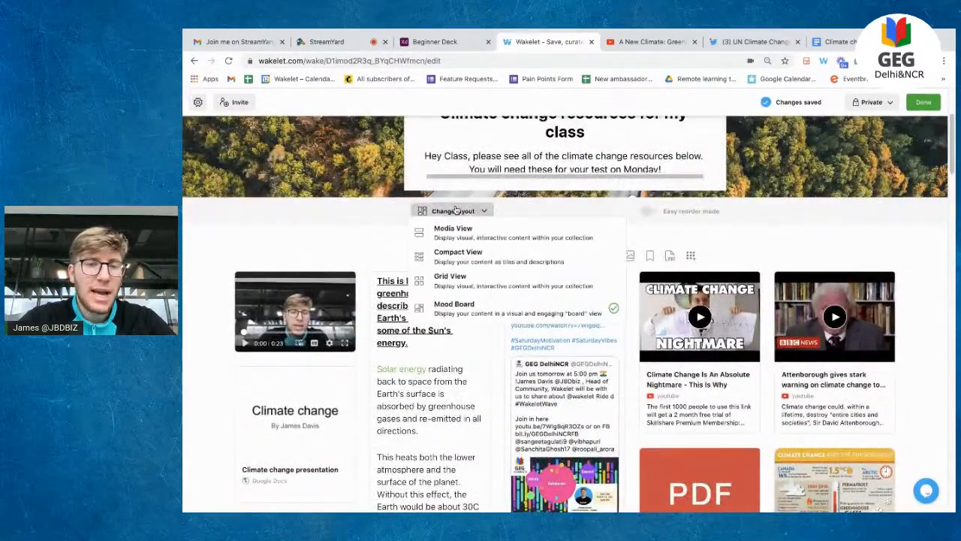
click(485, 234)
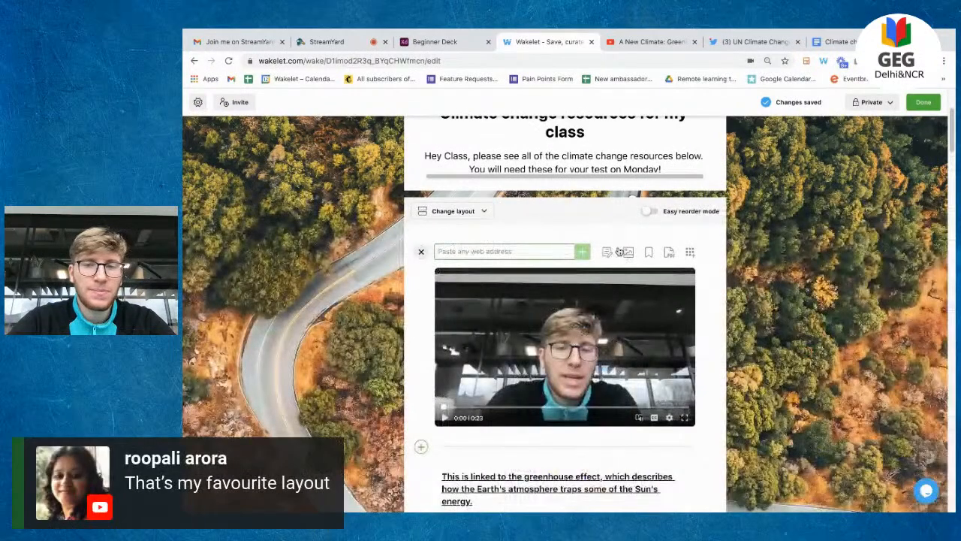
Step: Delete the last letter of the collection title to show the automatic save status
scroll(676, 376, up, 3)
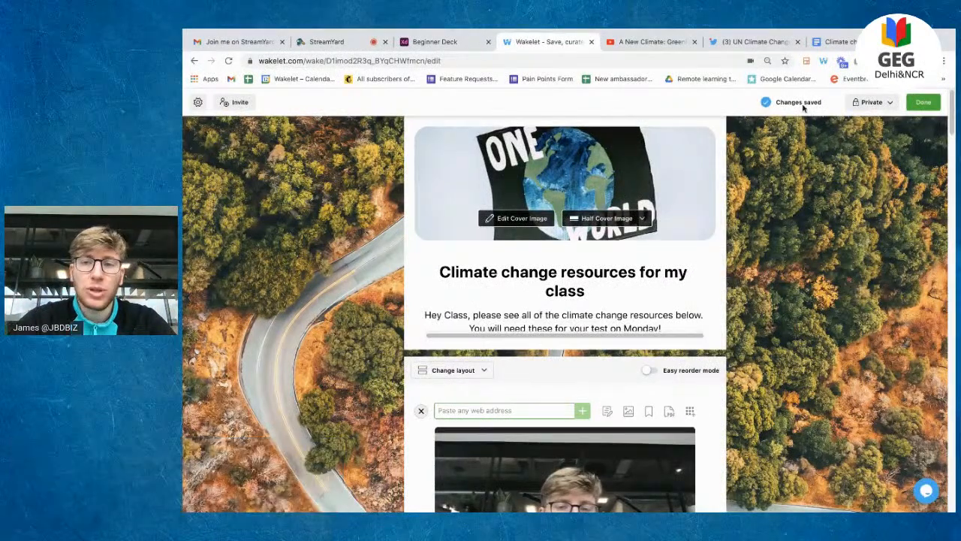
drag(776, 103, 822, 104)
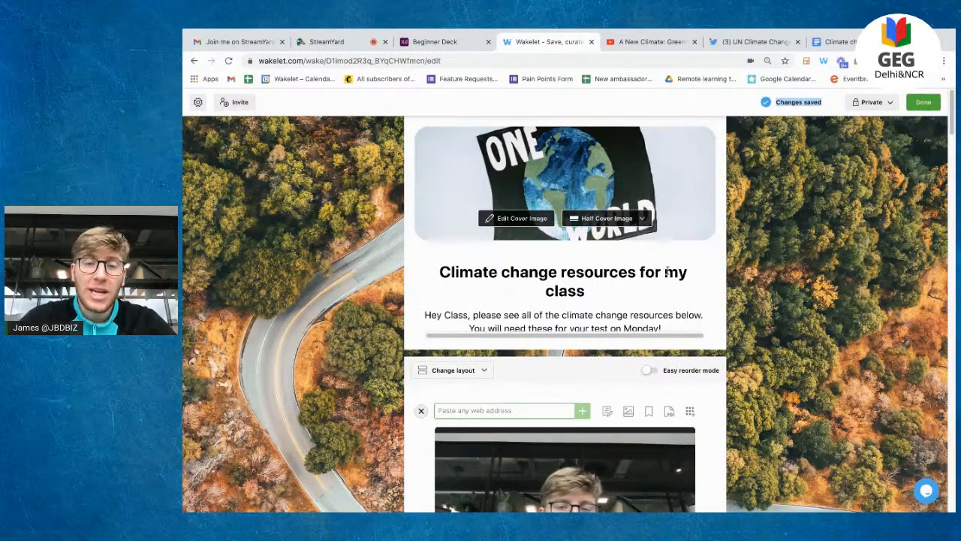
click(639, 286)
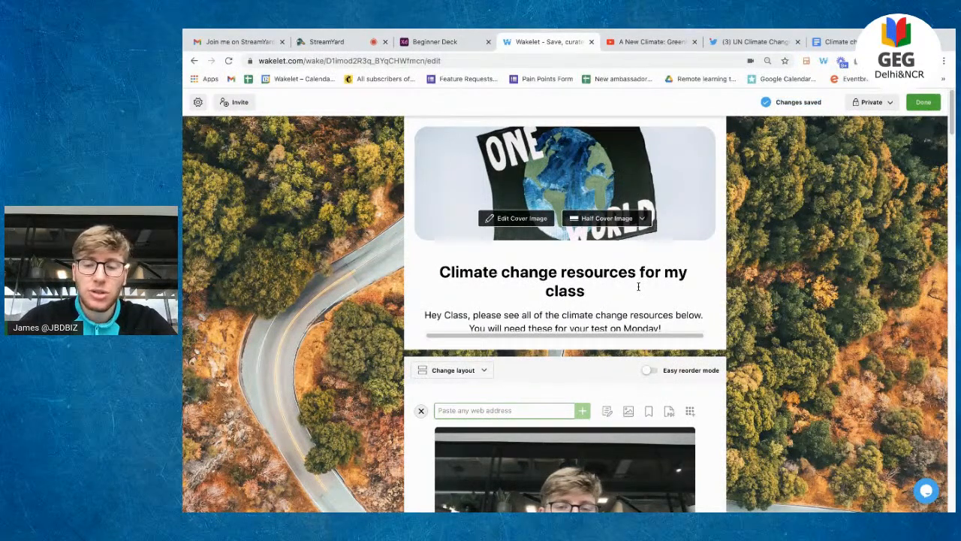
key(BackSpace)
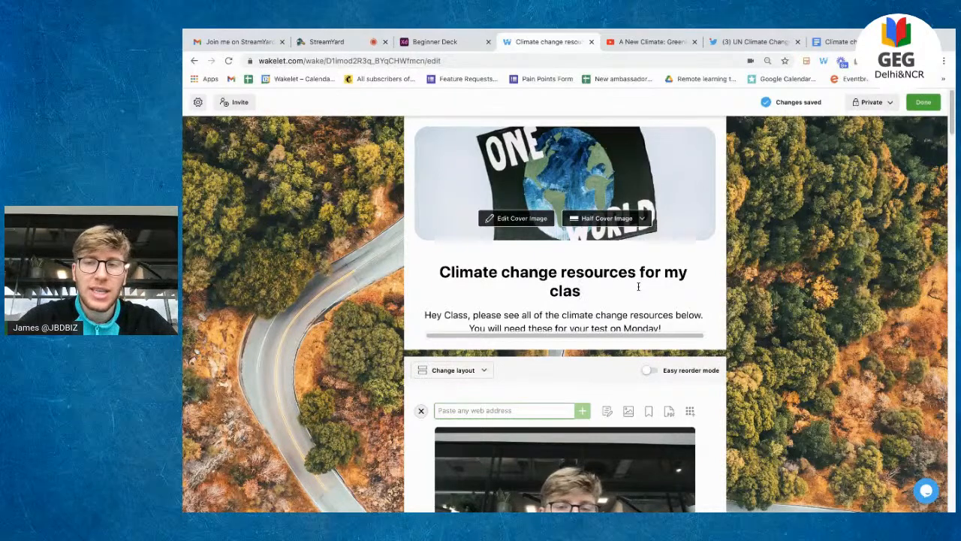
Step: Restore the title's final 's' and reveal the Public, Unlisted and Private choices
click(765, 180)
text(s)
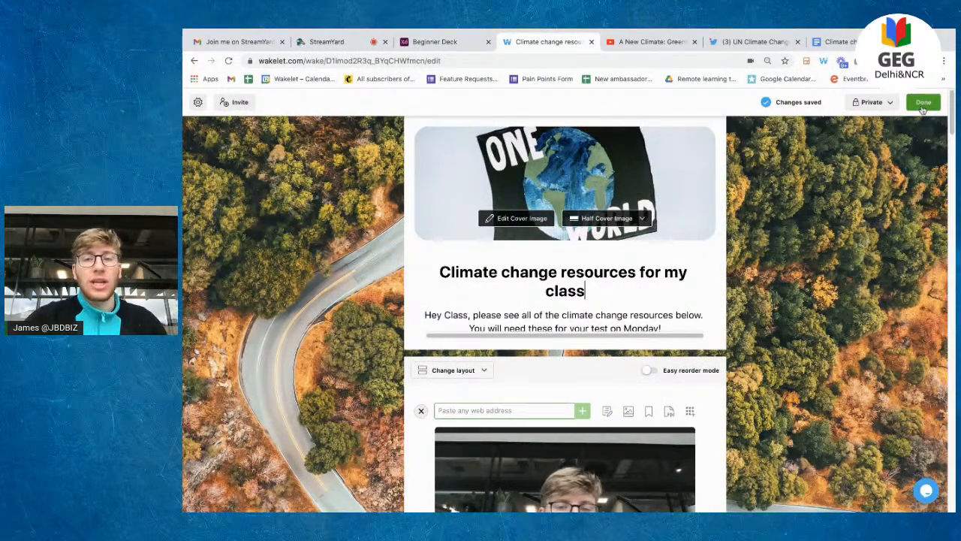
click(877, 105)
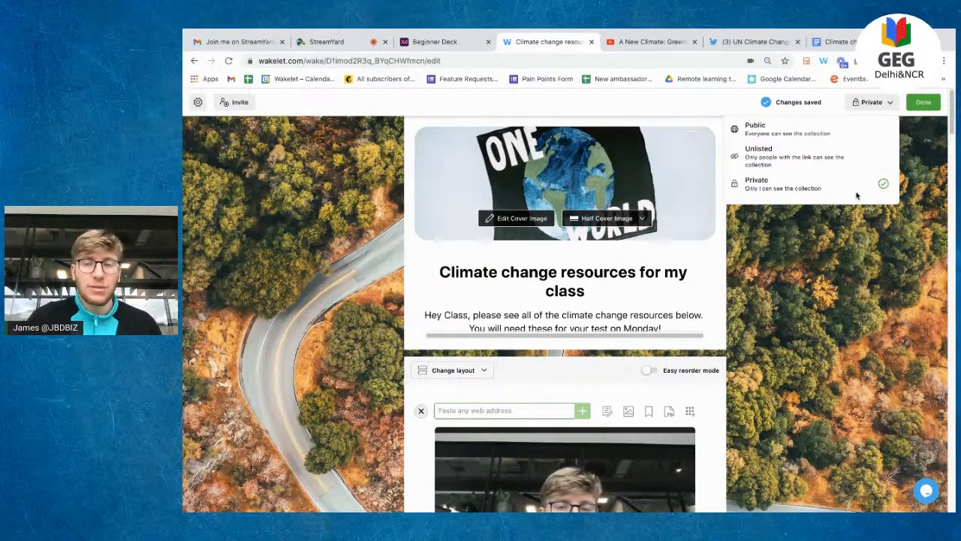
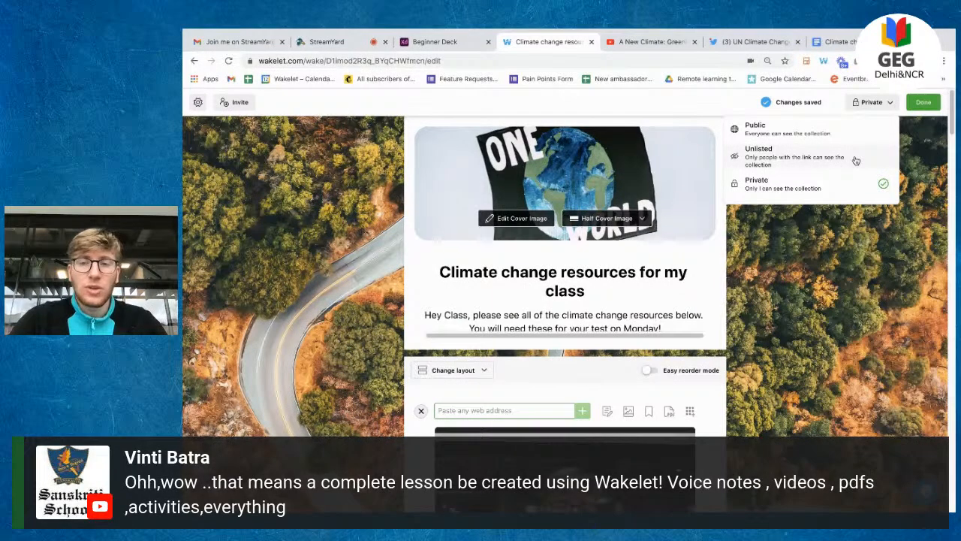
Step: Switch 'Climate change resources for my class' from Private to Unlisted and leave edit mode
click(843, 158)
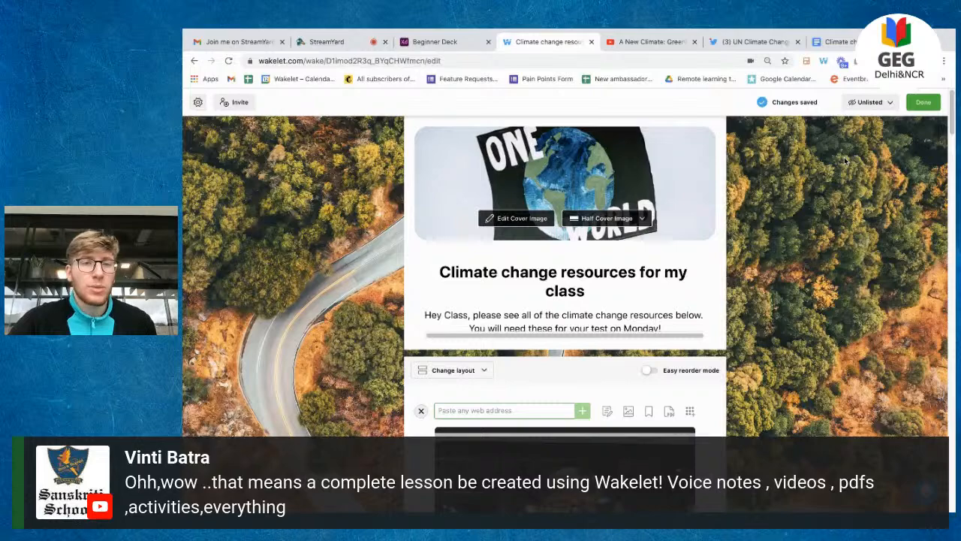
scroll(873, 196, down, 10)
scroll(872, 196, up, 8)
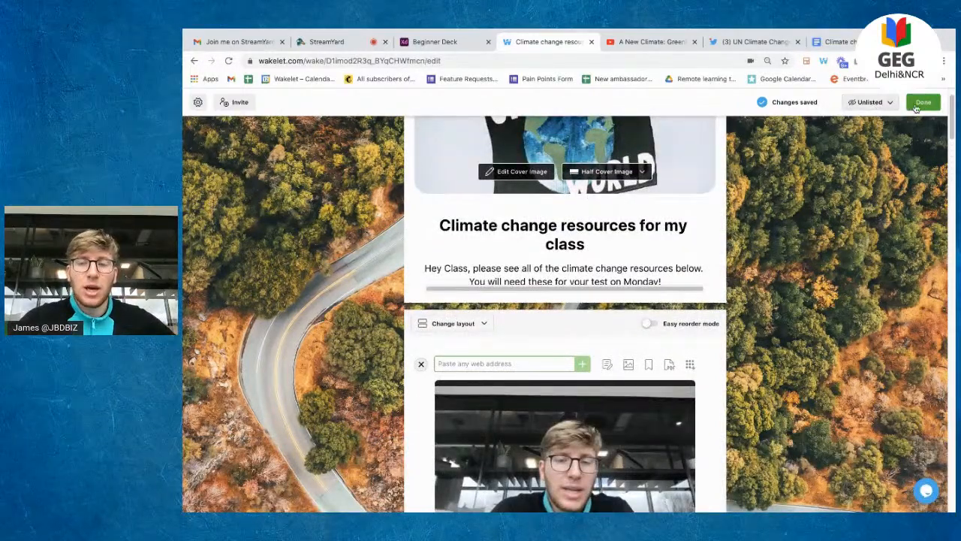
click(916, 109)
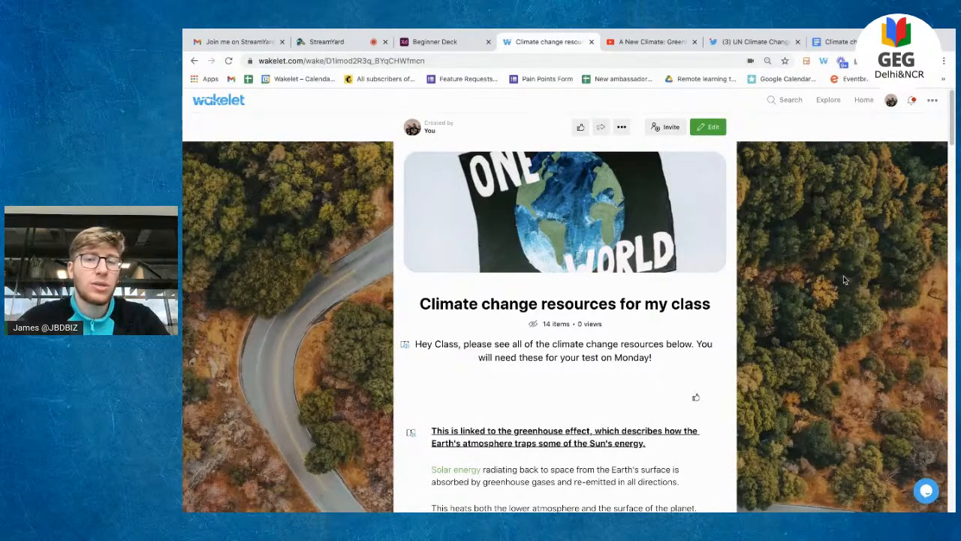
scroll(696, 296, down, 1)
scroll(697, 296, up, 1)
scroll(697, 295, down, 1)
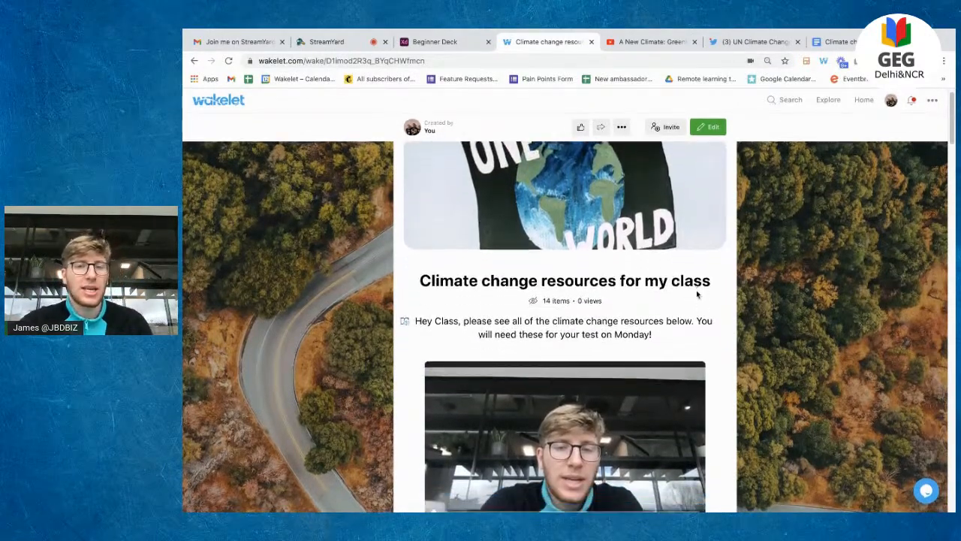
scroll(697, 294, down, 2)
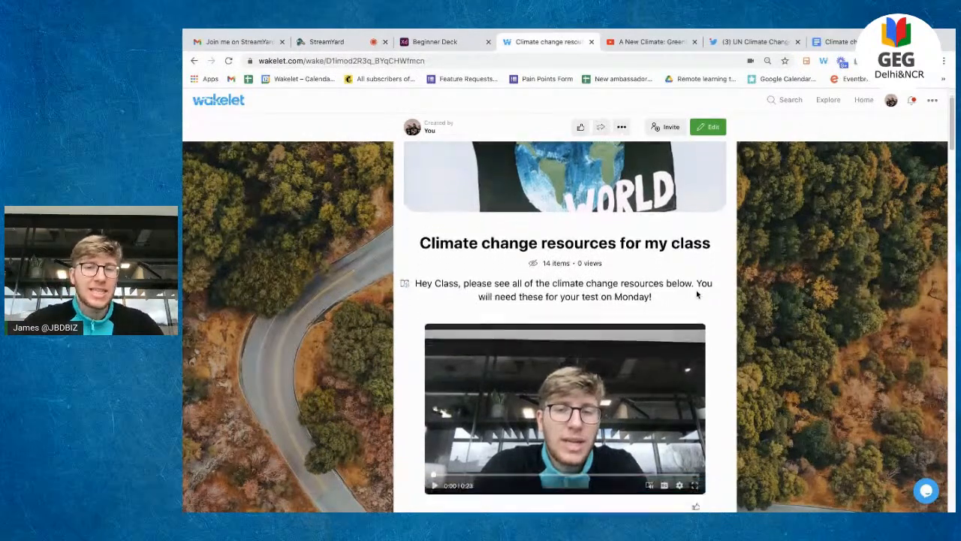
triple_click(591, 253)
scroll(592, 253, down, 2)
click(768, 226)
scroll(768, 226, down, 1)
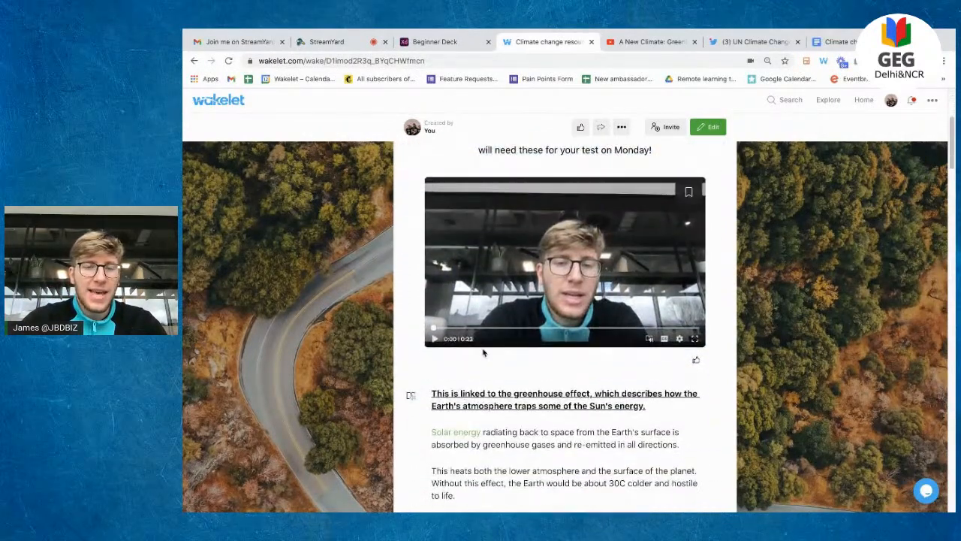
click(434, 339)
click(434, 339)
scroll(623, 398, down, 3)
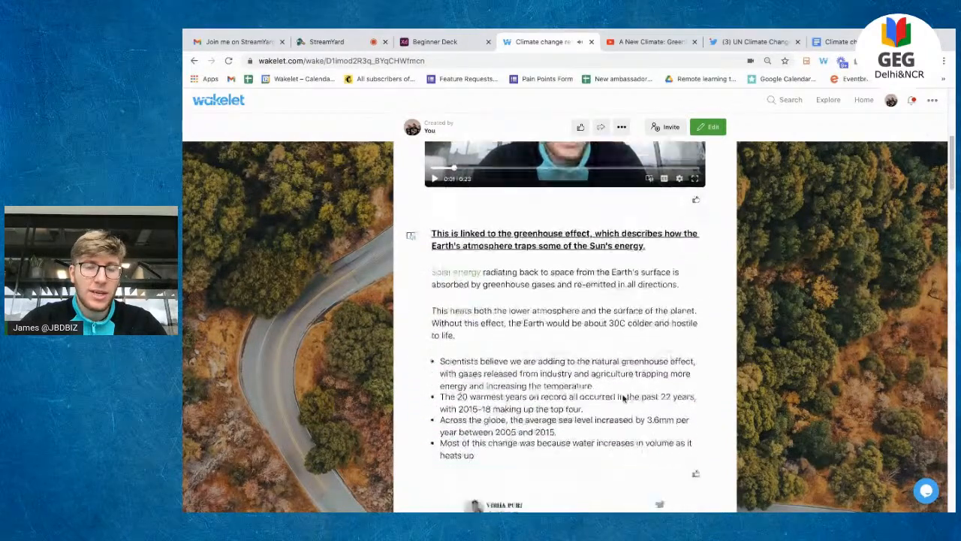
scroll(622, 398, down, 1)
scroll(499, 297, down, 5)
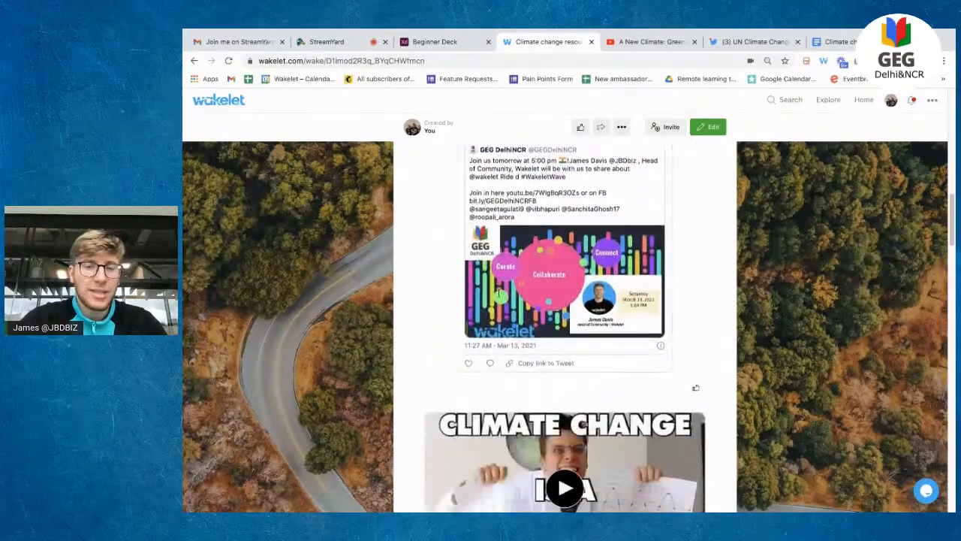
scroll(499, 296, down, 5)
click(548, 247)
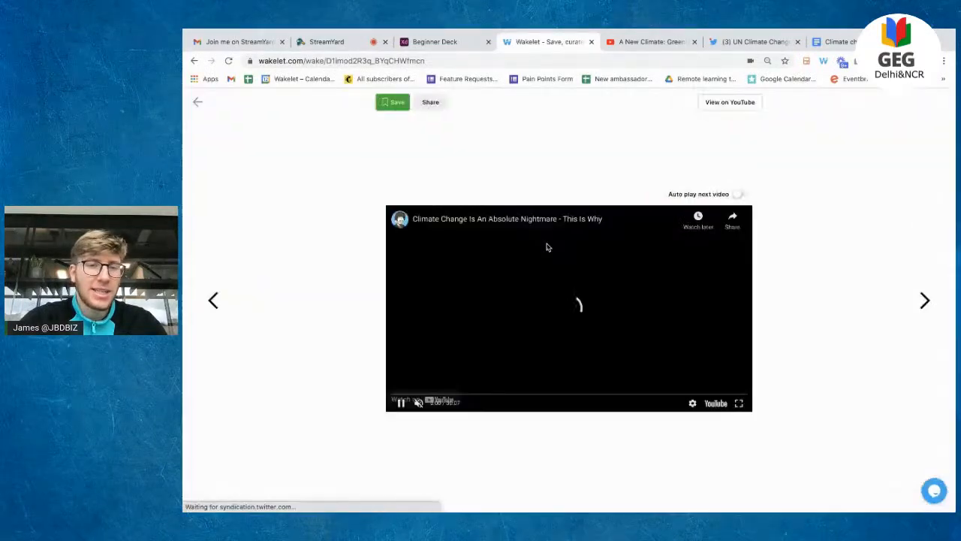
click(198, 102)
scroll(494, 259, down, 5)
click(494, 259)
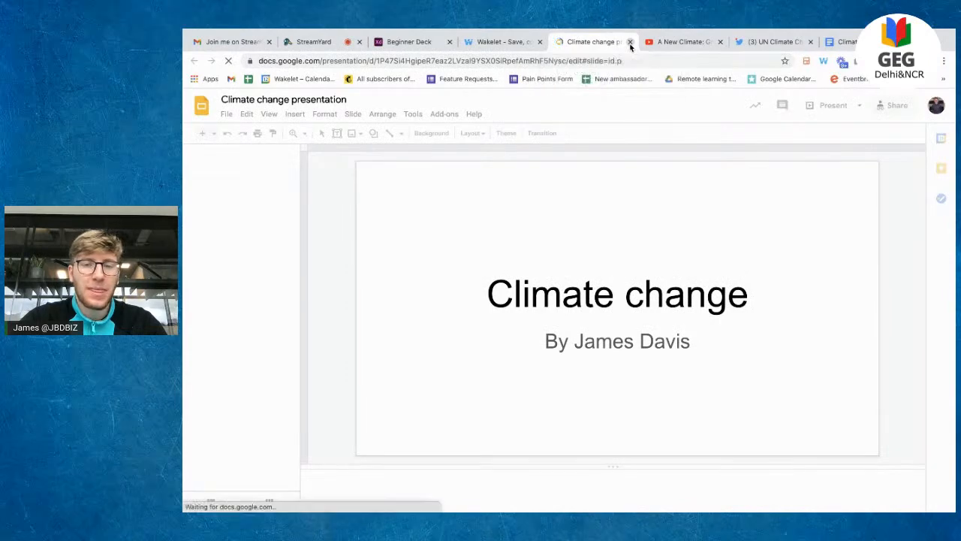
key(ctrl+w)
scroll(642, 268, down, 1)
click(593, 254)
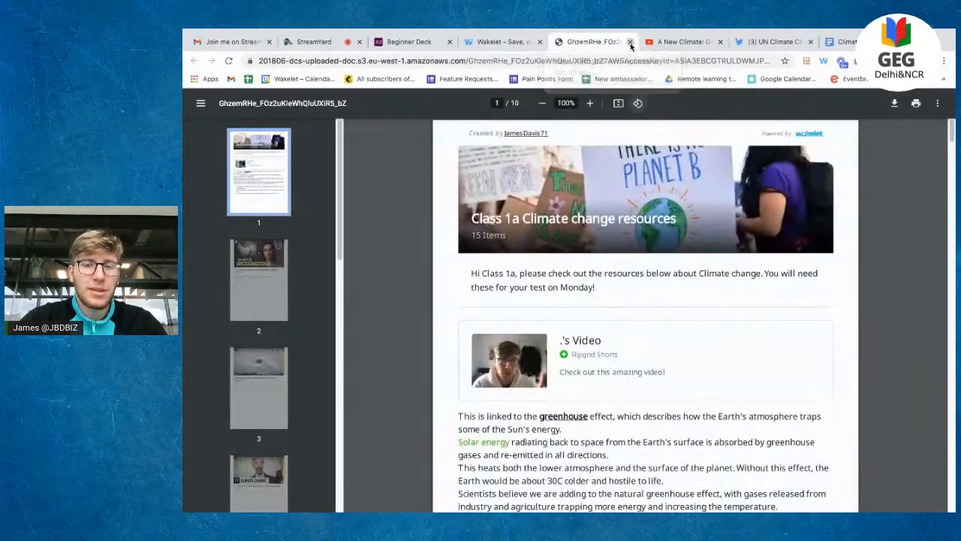
click(630, 42)
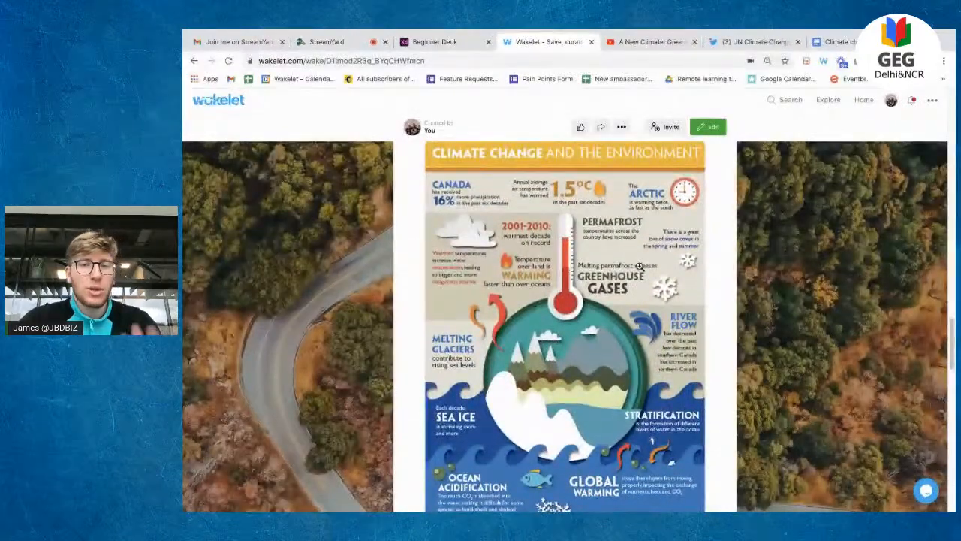
click(640, 267)
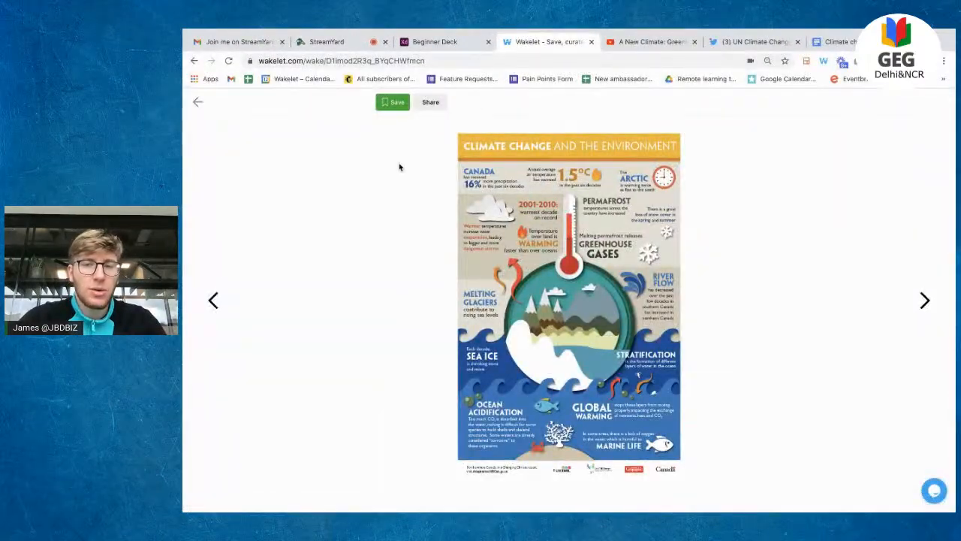
key(Right)
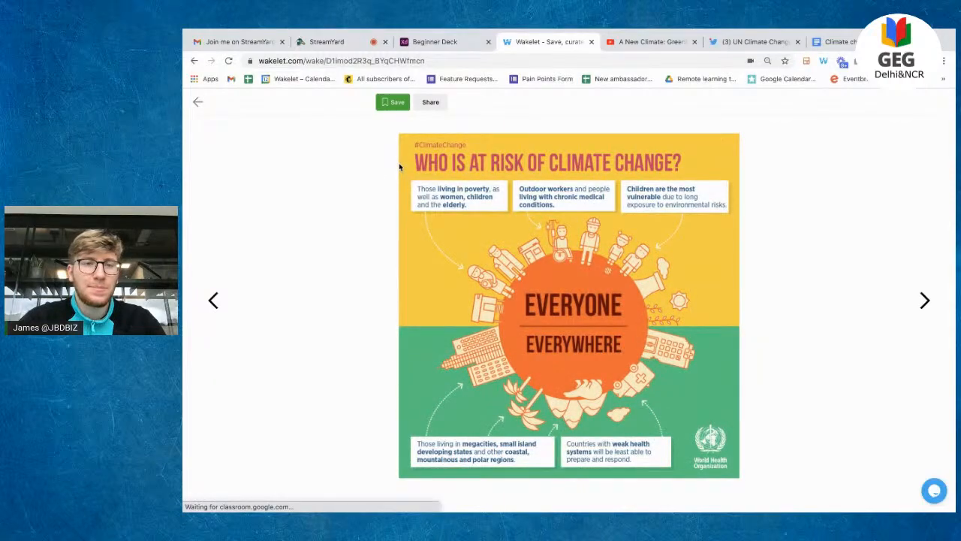
click(194, 103)
scroll(394, 268, down, 10)
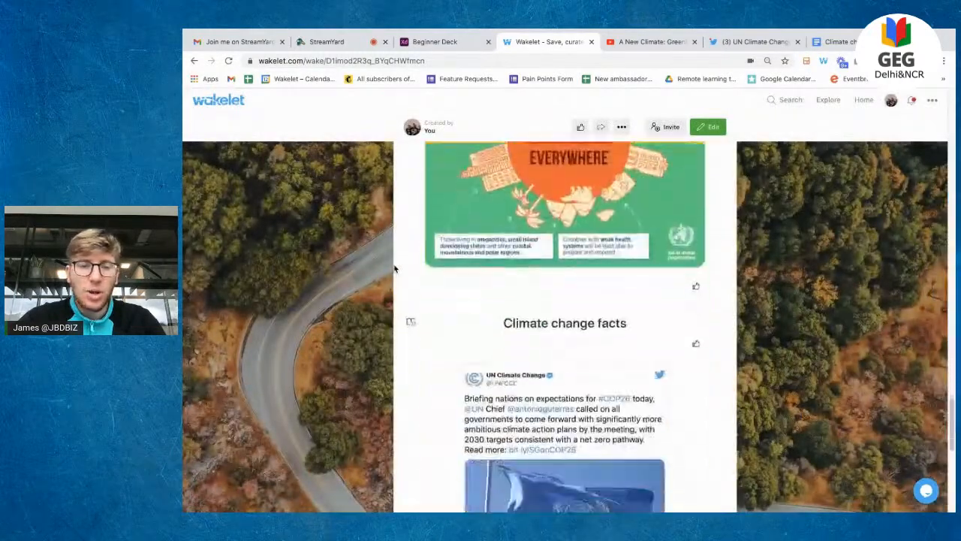
scroll(395, 268, down, 10)
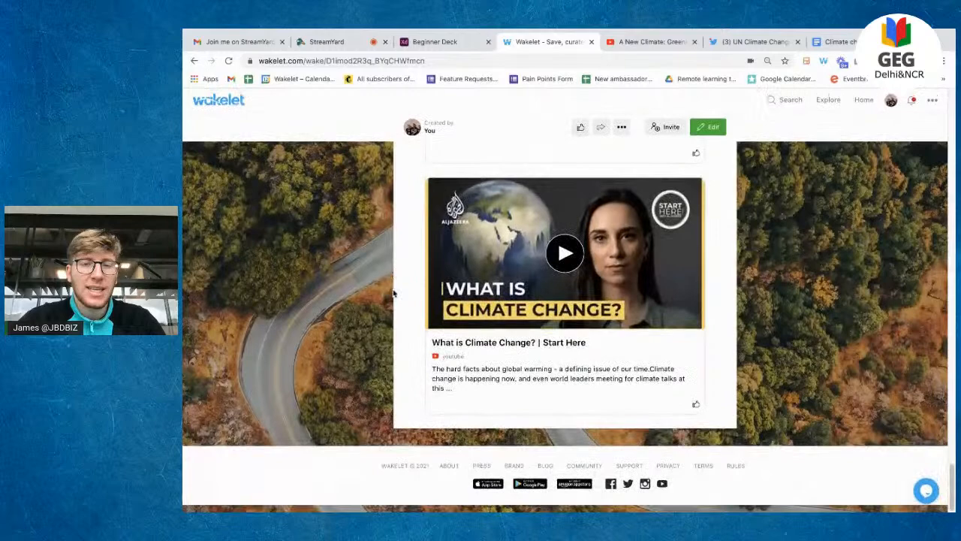
scroll(473, 221, up, 2)
click(474, 221)
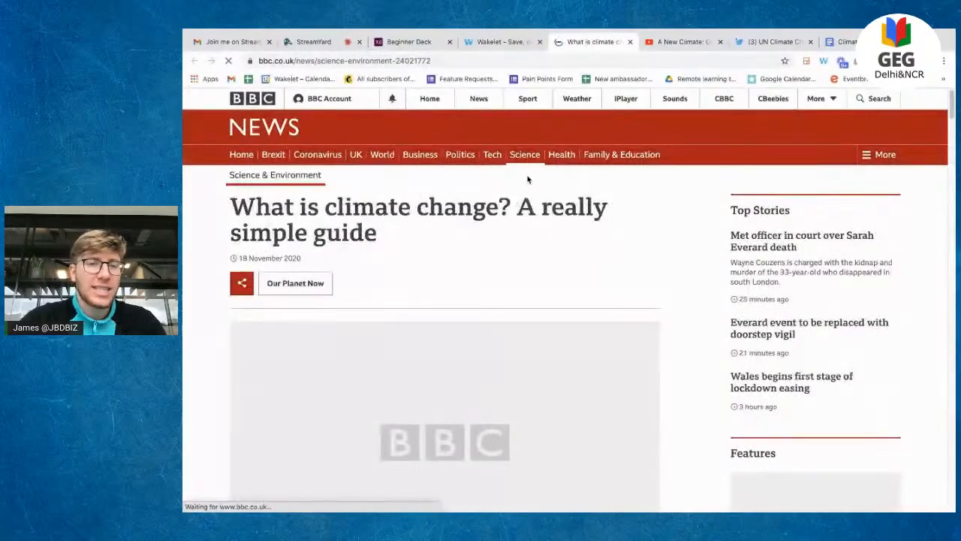
click(630, 42)
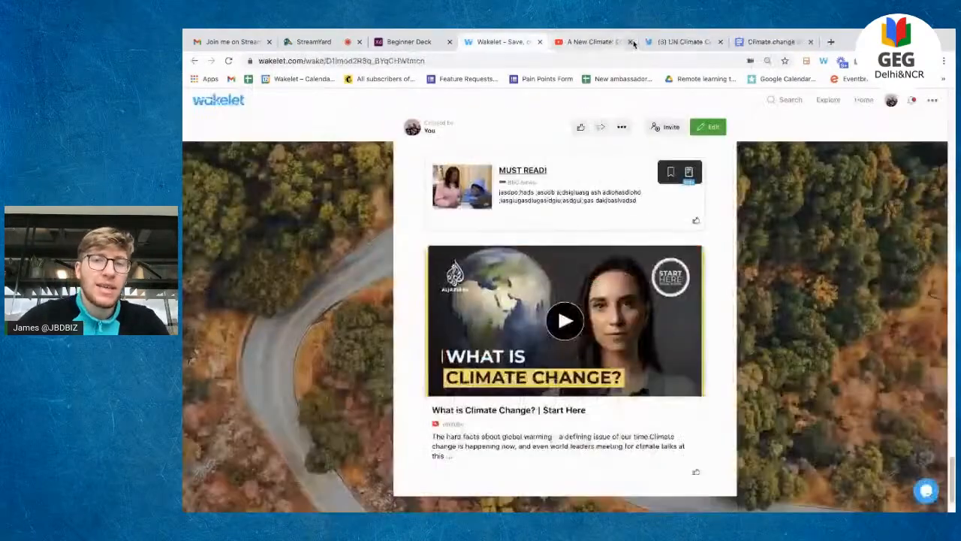
scroll(590, 276, up, 15)
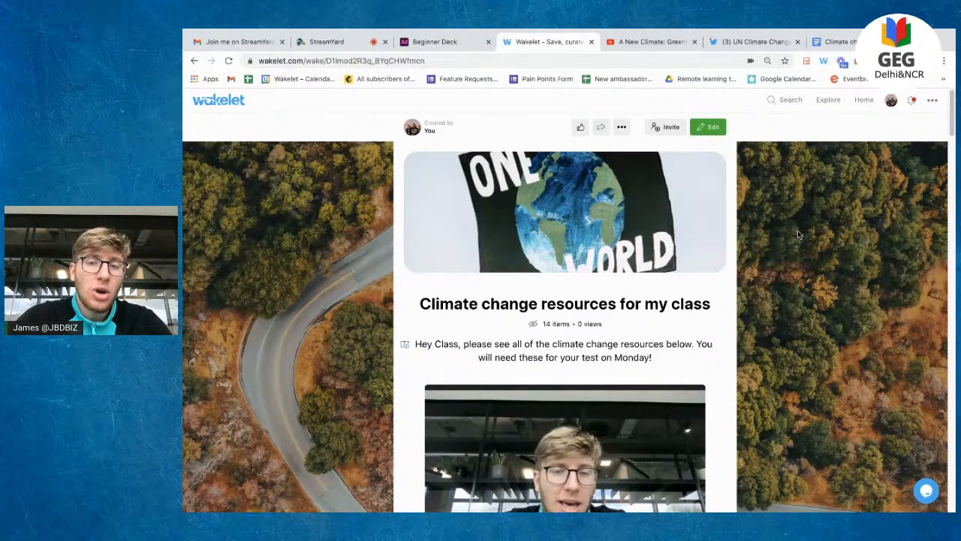
Step: Copy the collection's share link from its sharing options
click(600, 129)
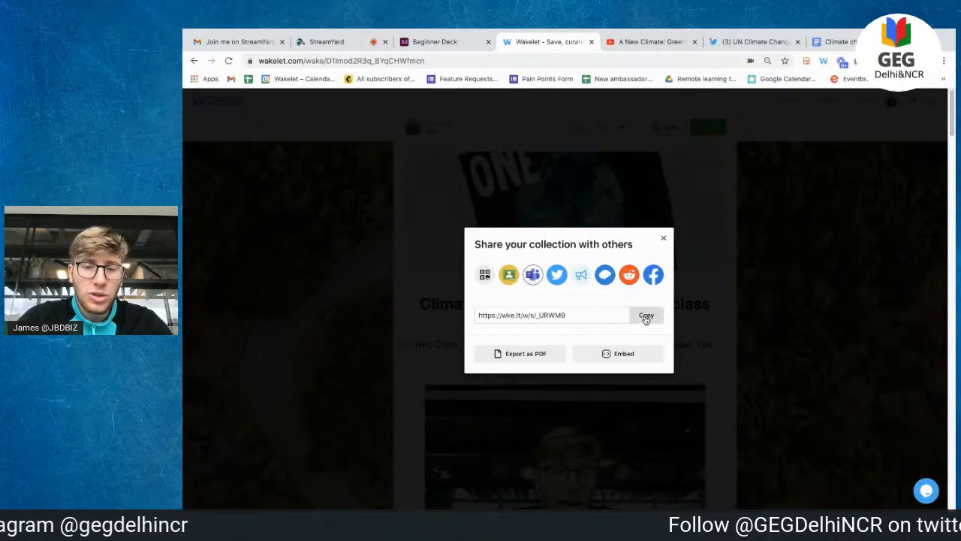
click(646, 316)
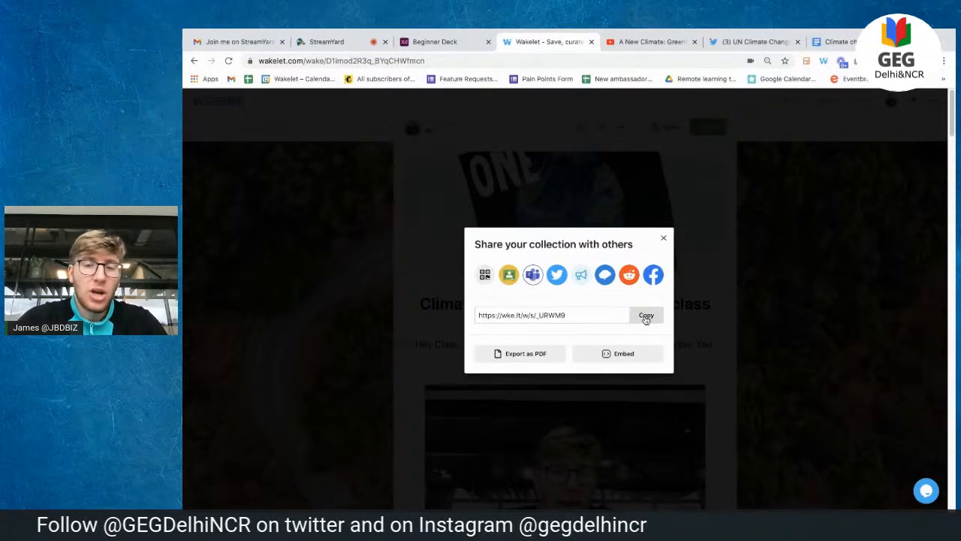
click(646, 316)
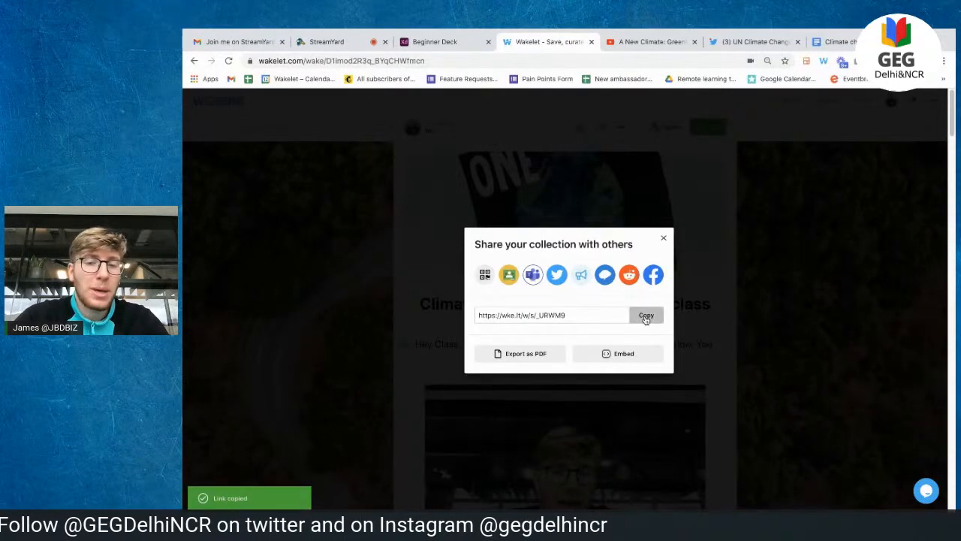
Step: View the collection's QR code on its own page, then share the collection to Google Classroom
click(485, 275)
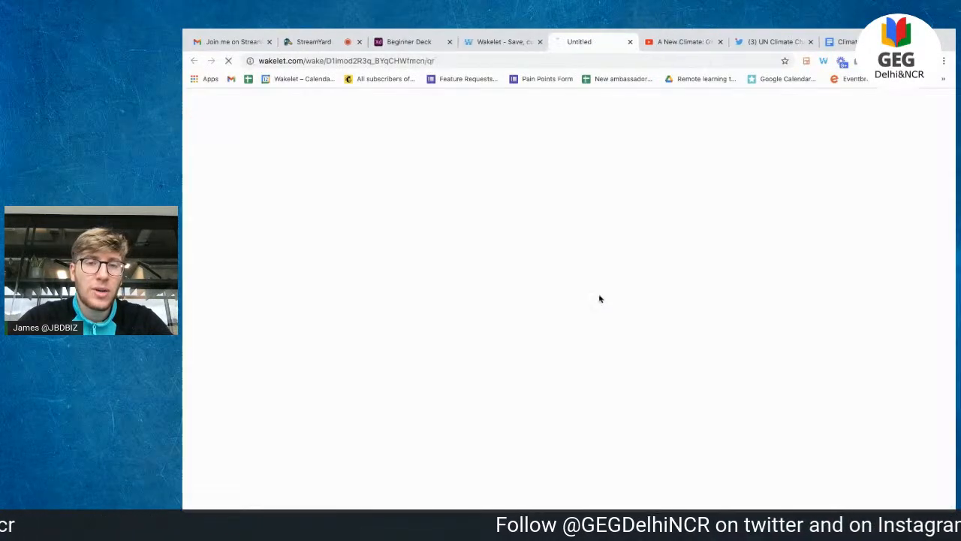
click(599, 296)
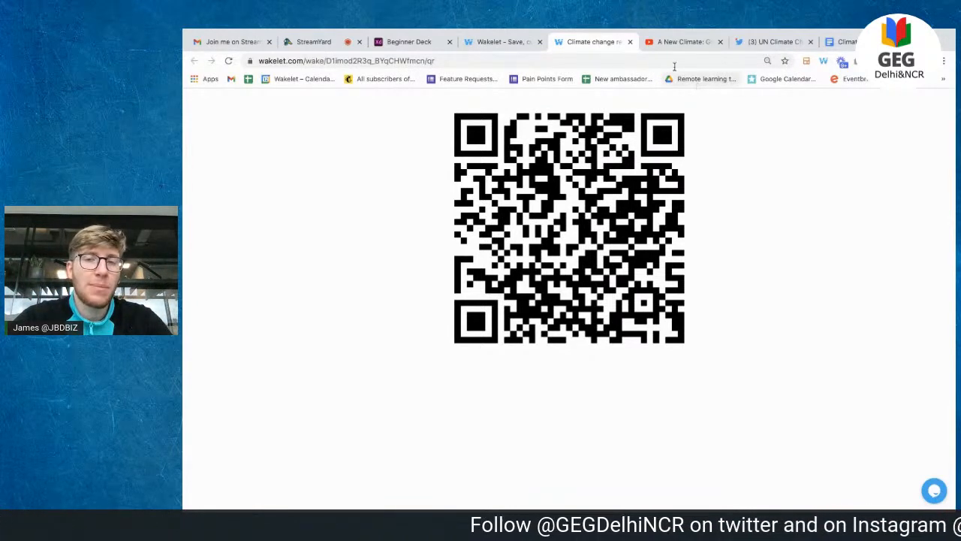
click(630, 42)
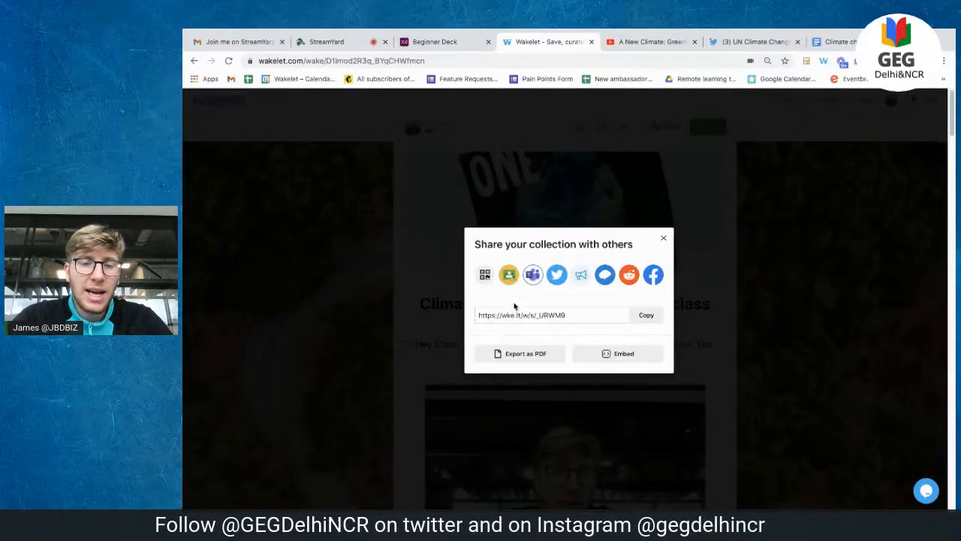
click(509, 275)
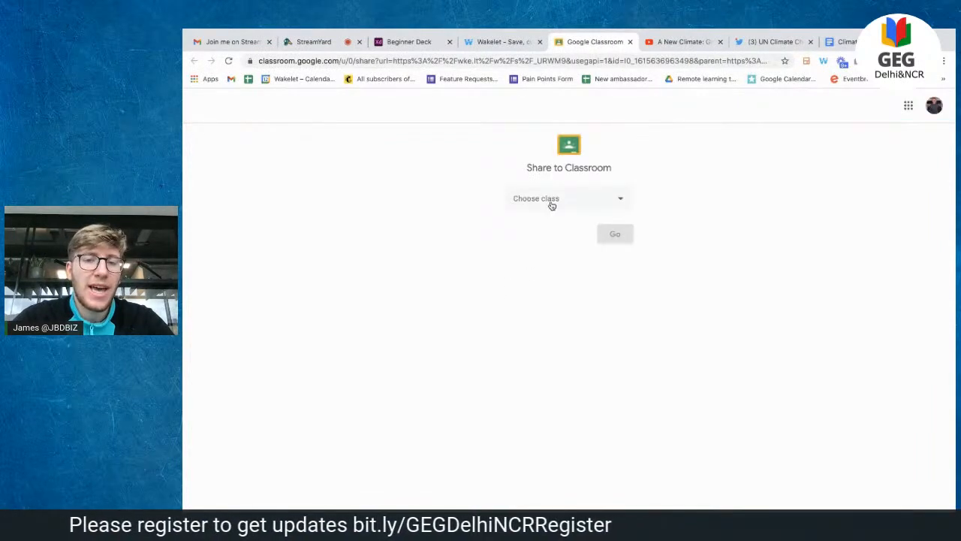
Step: Start a Classroom assignment with the collection link for class asdasd, then close Classroom
click(550, 202)
click(569, 257)
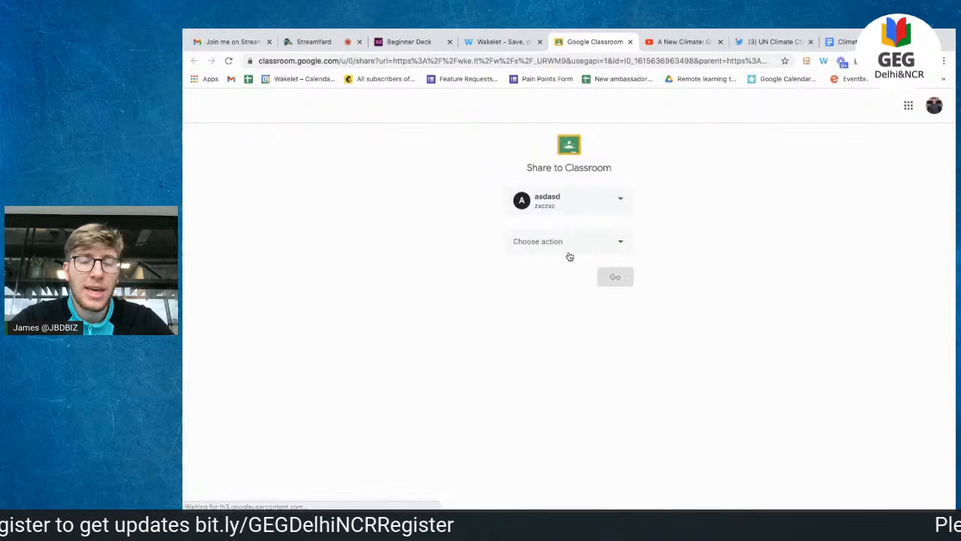
click(592, 244)
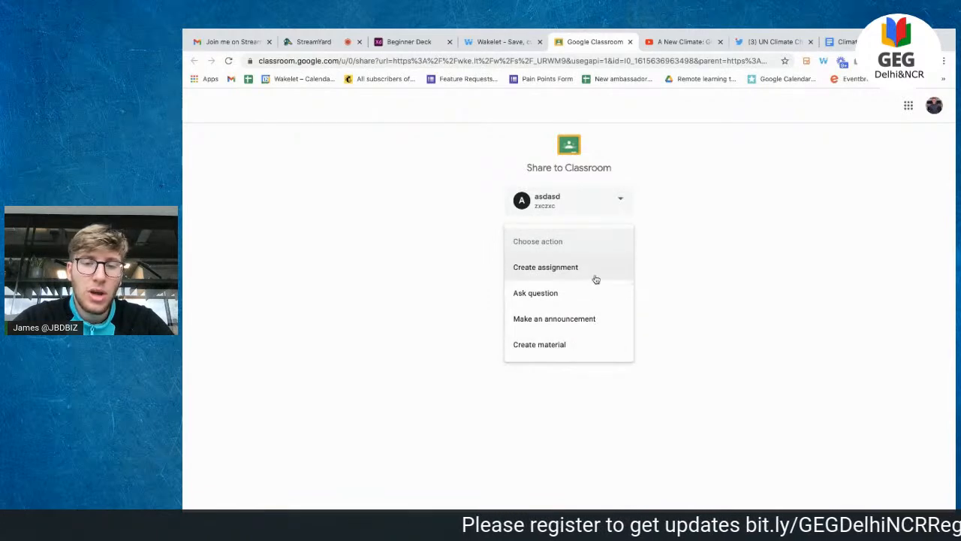
click(595, 279)
click(611, 279)
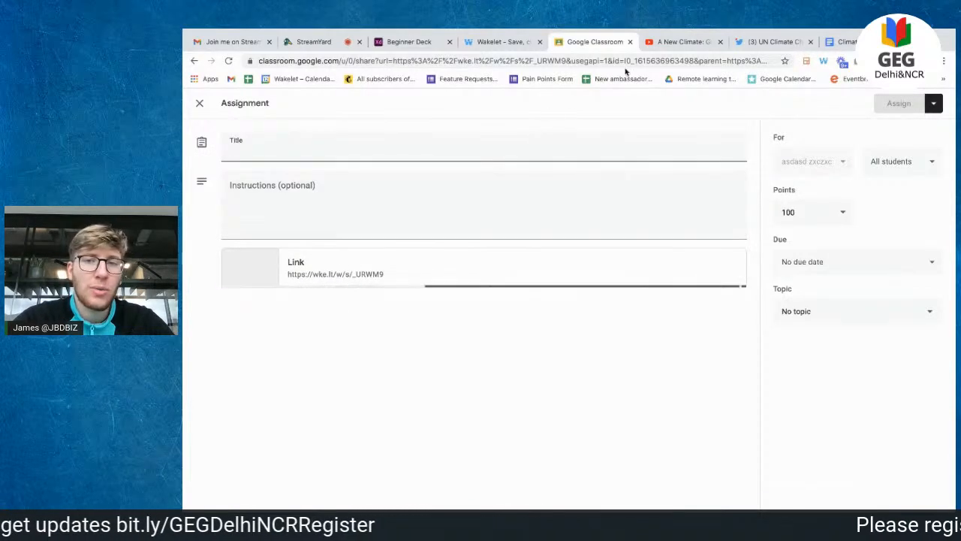
click(631, 42)
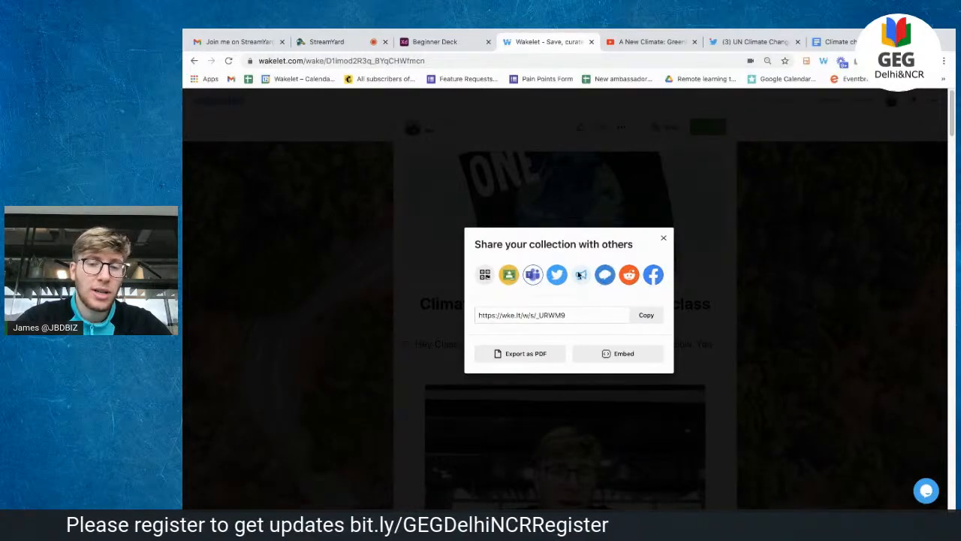
Step: Export the climate change collection as a PDF and download the resulting file
click(650, 318)
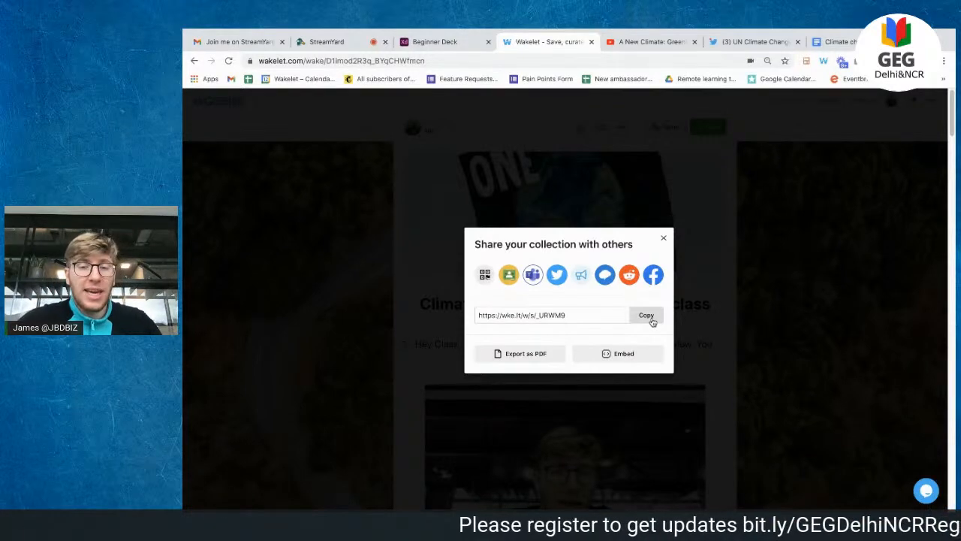
click(544, 359)
click(597, 324)
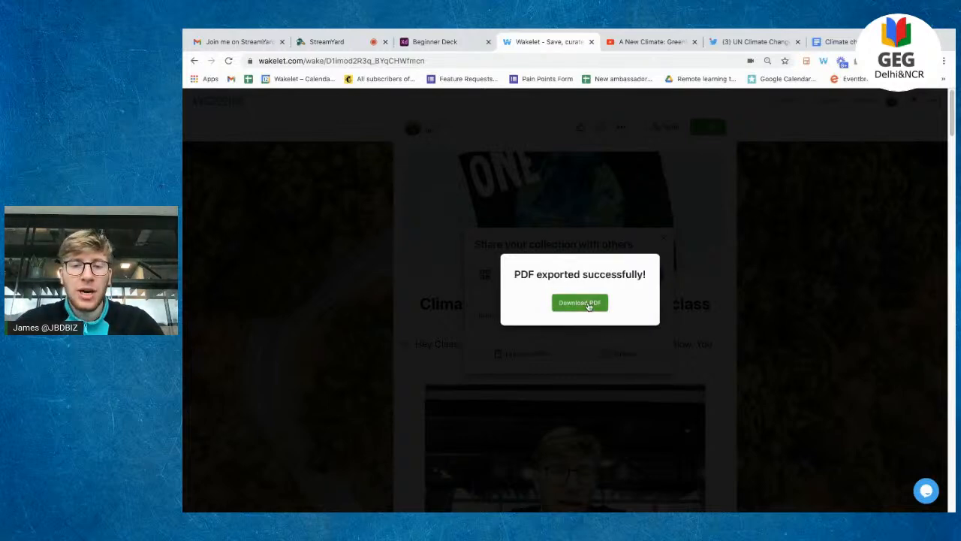
click(590, 303)
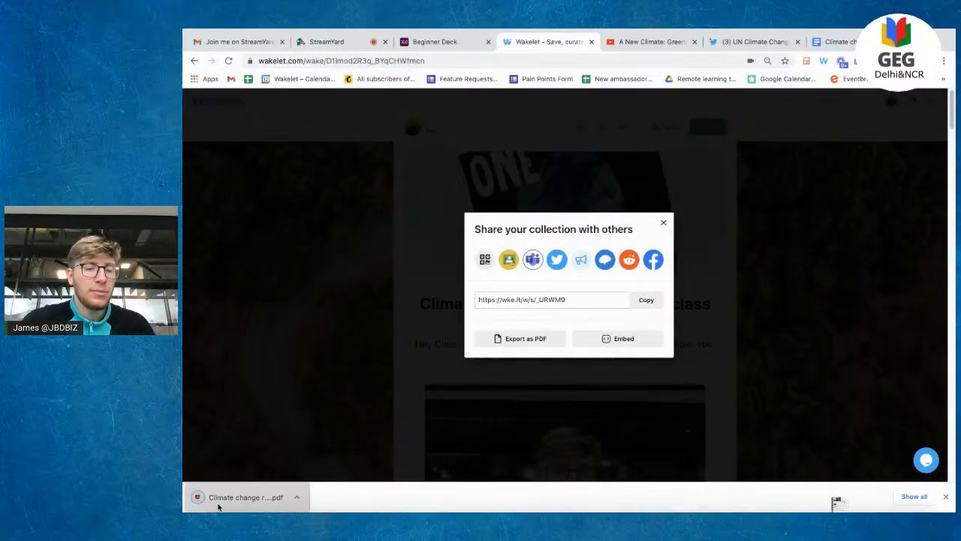
click(219, 502)
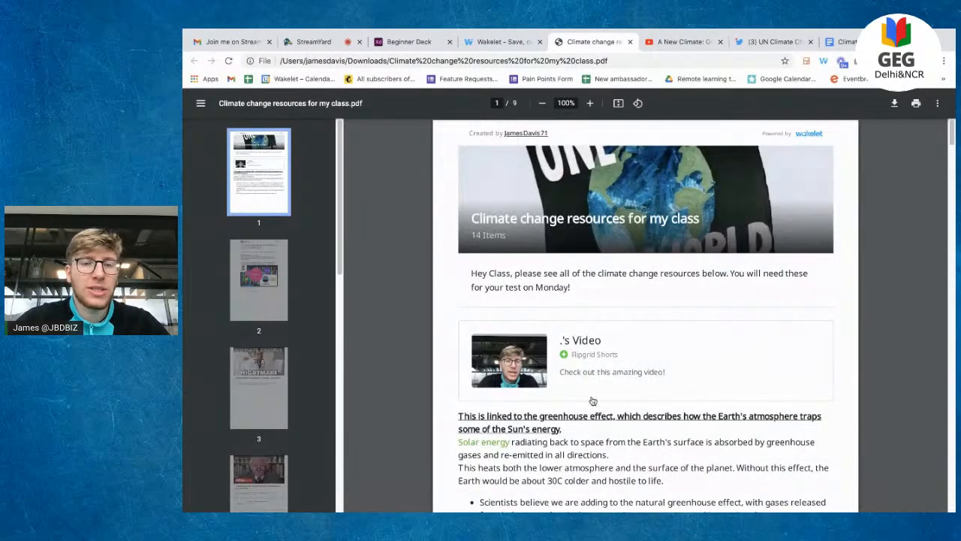
Step: Page through the 9-page exported PDF and open its linked Attenborough video on YouTube
scroll(592, 400, down, 1)
scroll(592, 401, down, 1)
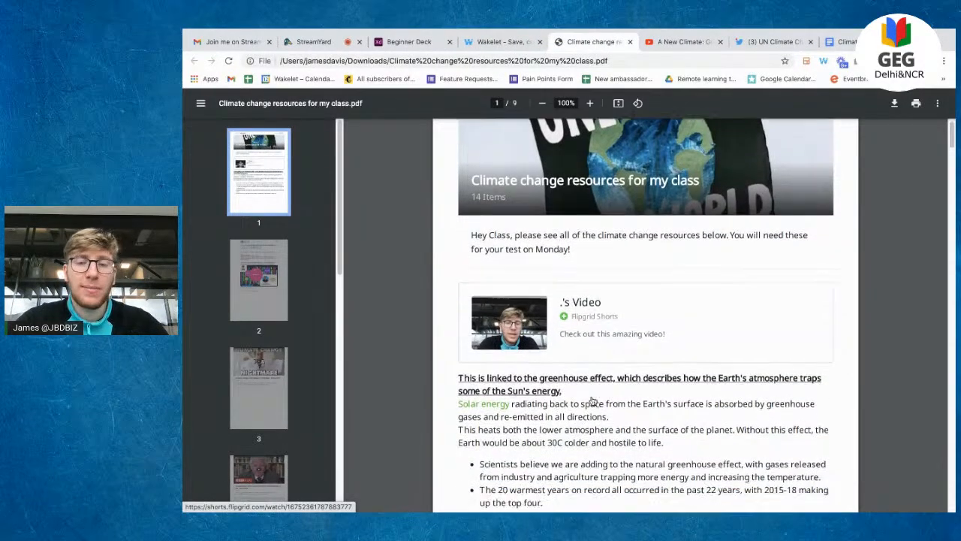
scroll(593, 401, down, 2)
scroll(592, 401, down, 5)
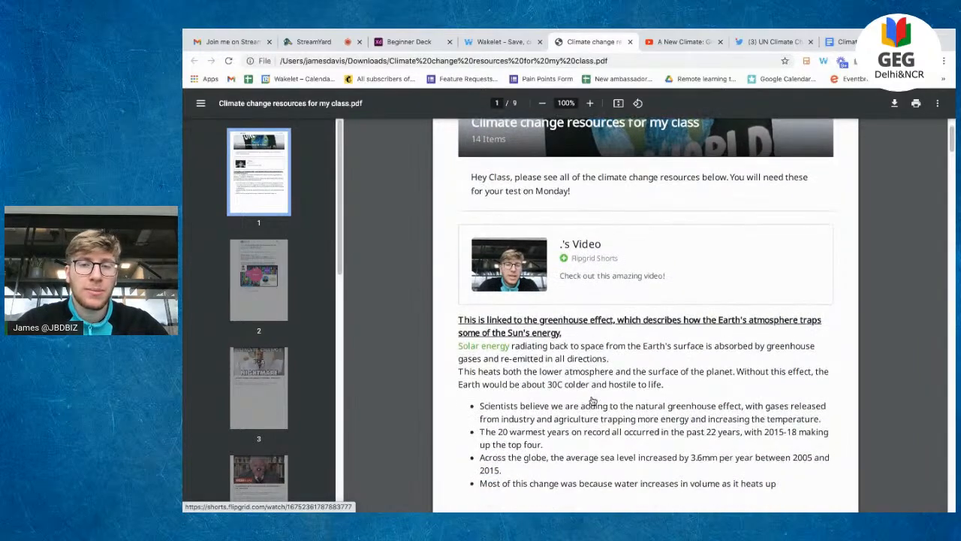
scroll(593, 401, down, 10)
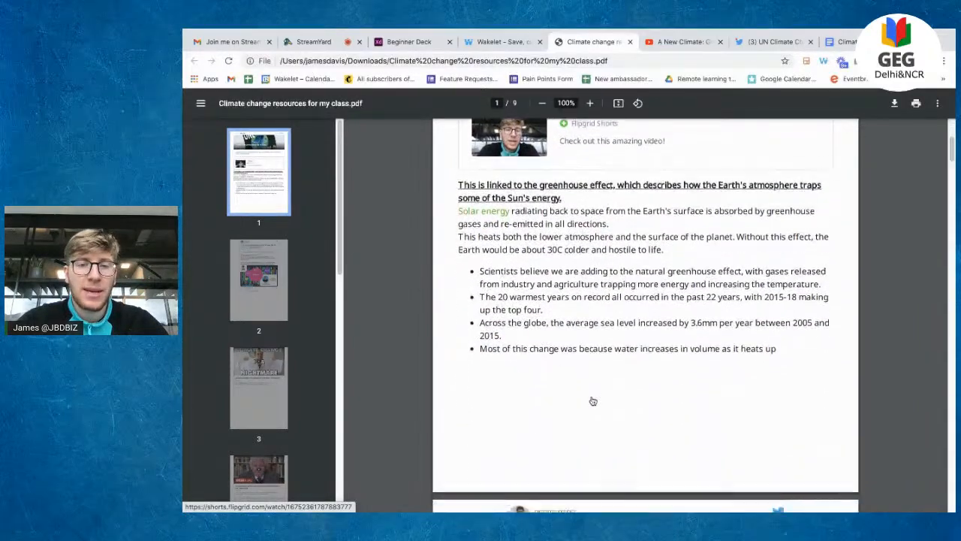
scroll(588, 274, down, 15)
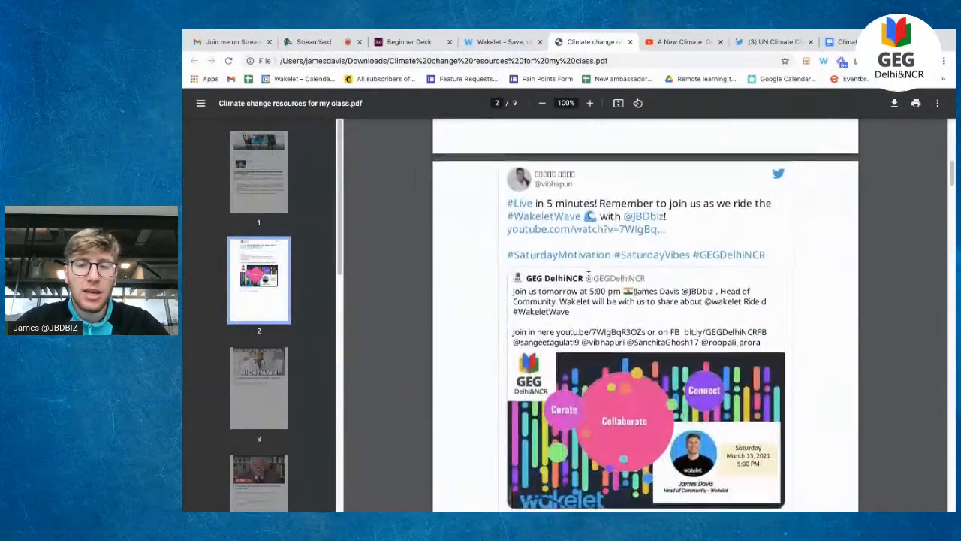
scroll(588, 275, down, 20)
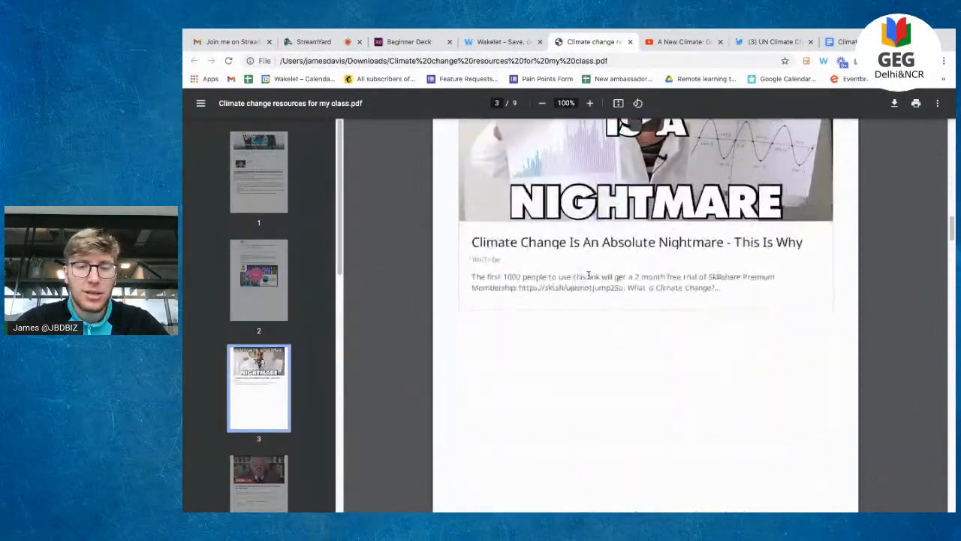
scroll(588, 275, down, 10)
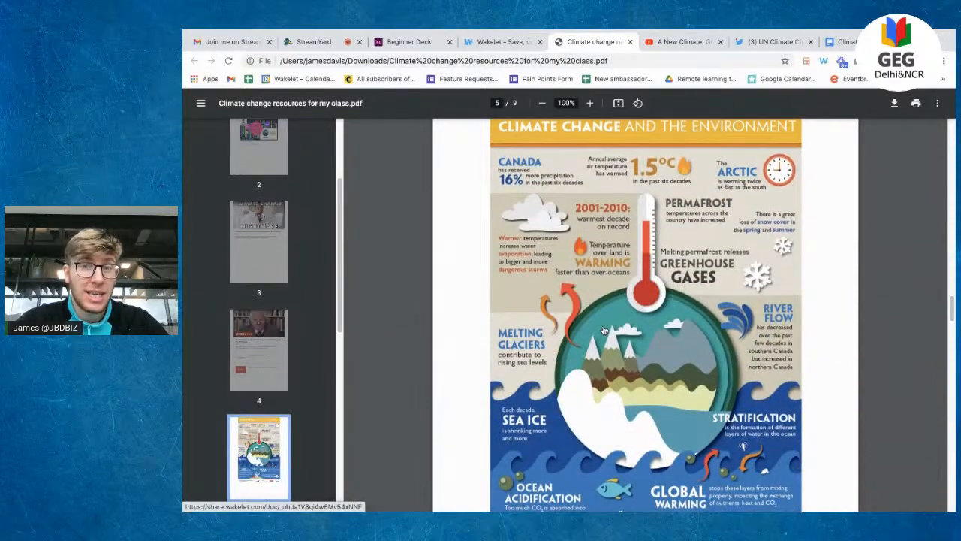
scroll(604, 331, down, 11)
scroll(603, 331, up, 20)
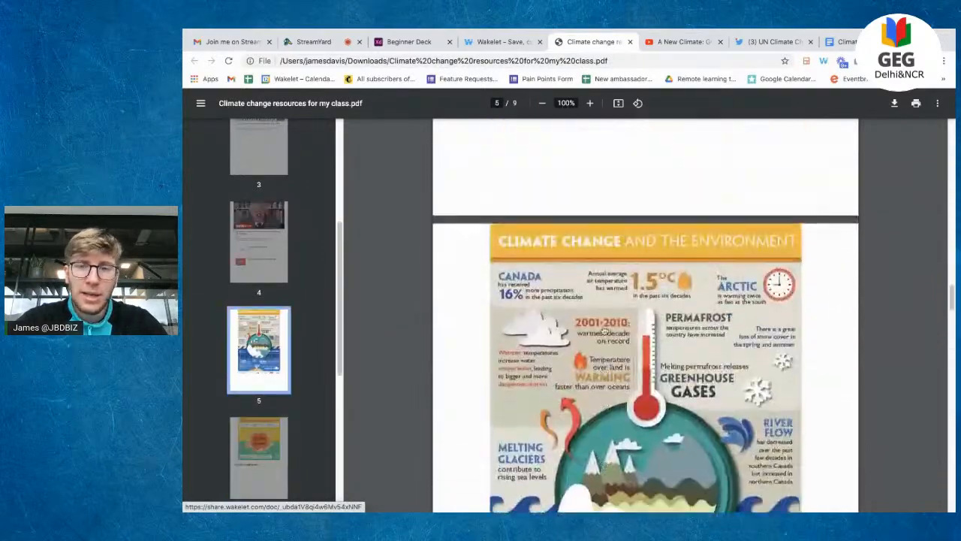
click(639, 330)
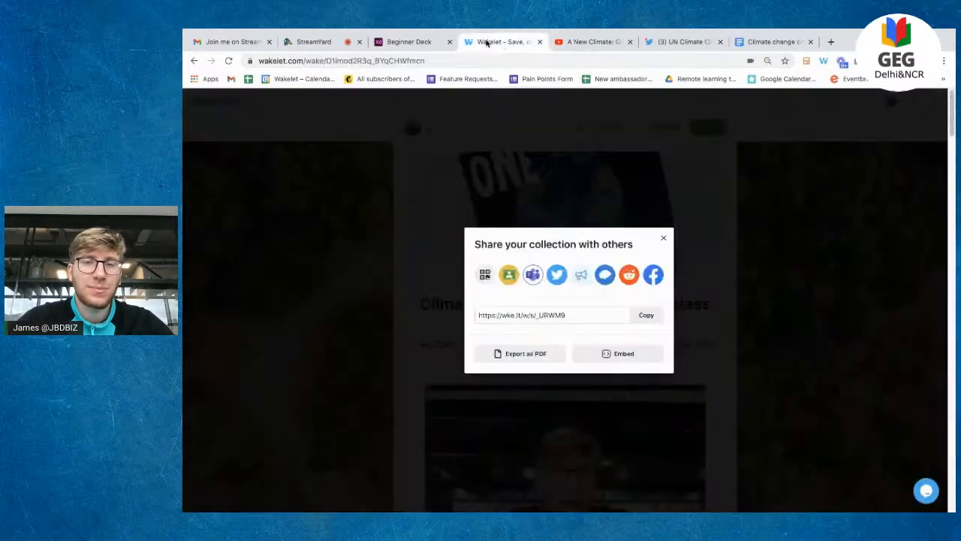
click(630, 41)
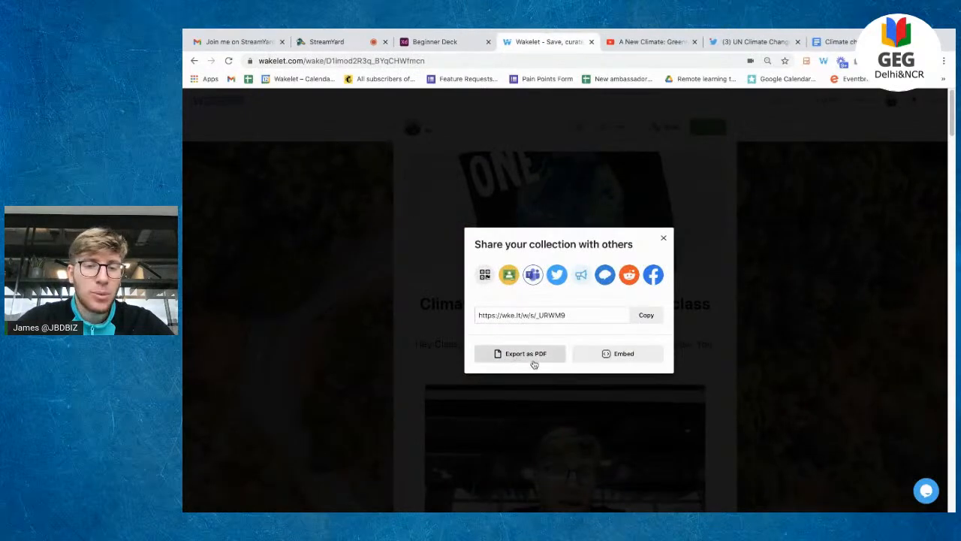
Step: Copy the collection's embed code including cover image, title and description
click(630, 362)
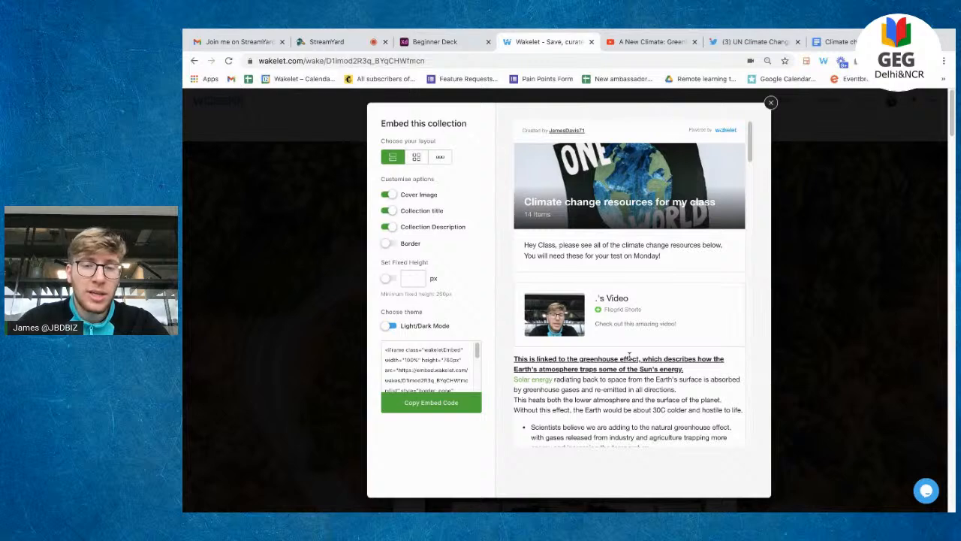
click(435, 409)
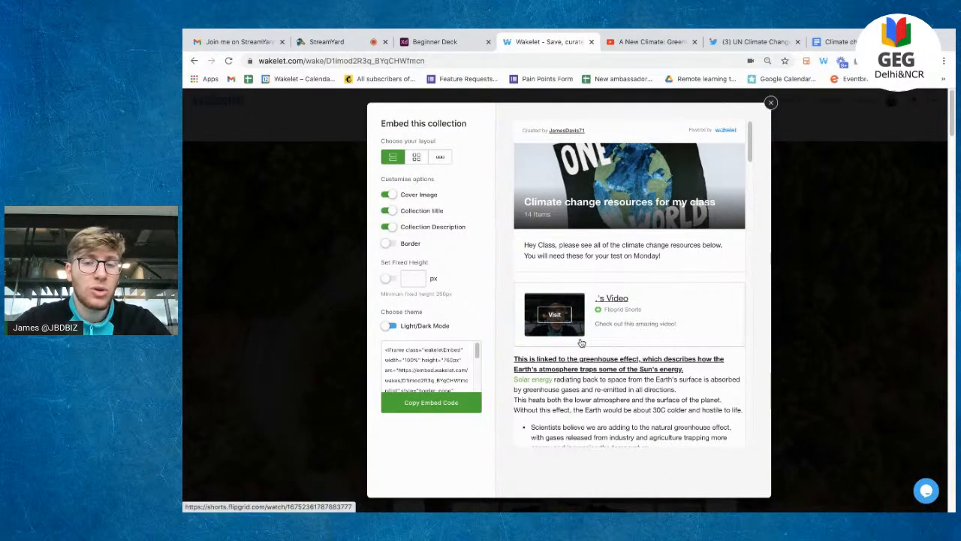
scroll(717, 298, down, 5)
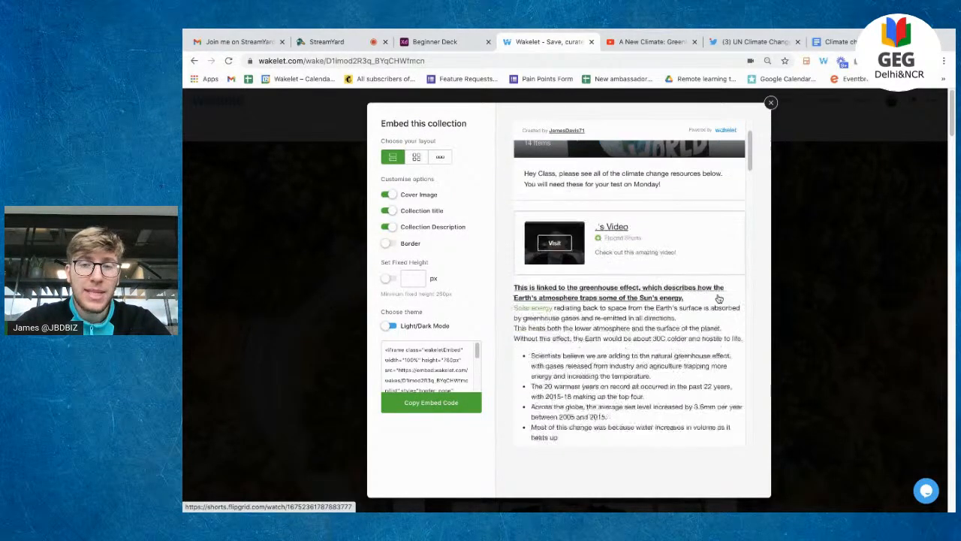
scroll(717, 298, down, 10)
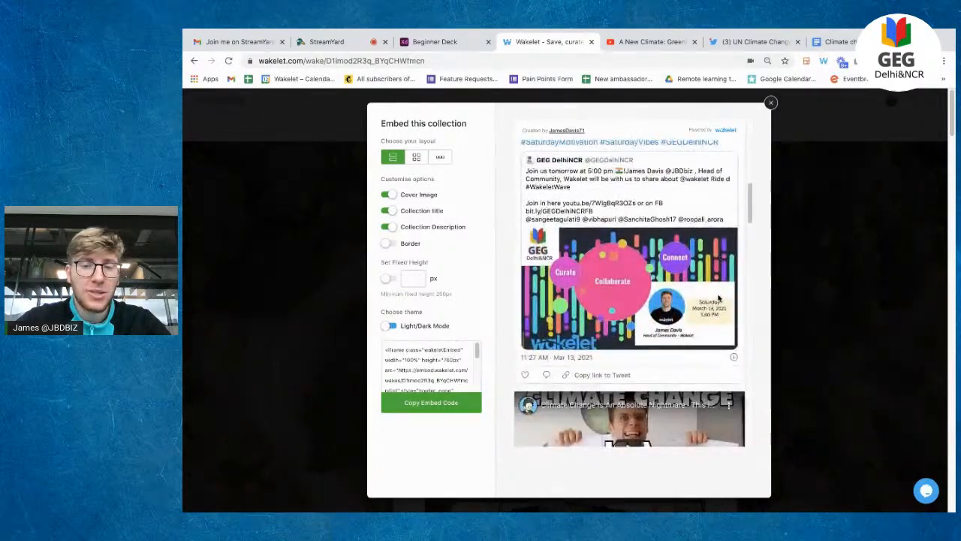
scroll(718, 298, down, 10)
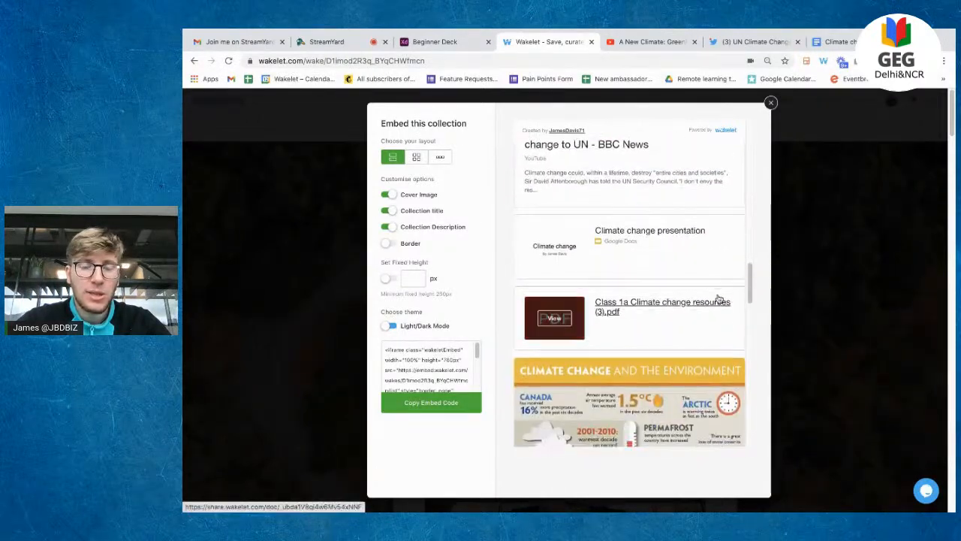
scroll(719, 299, down, 10)
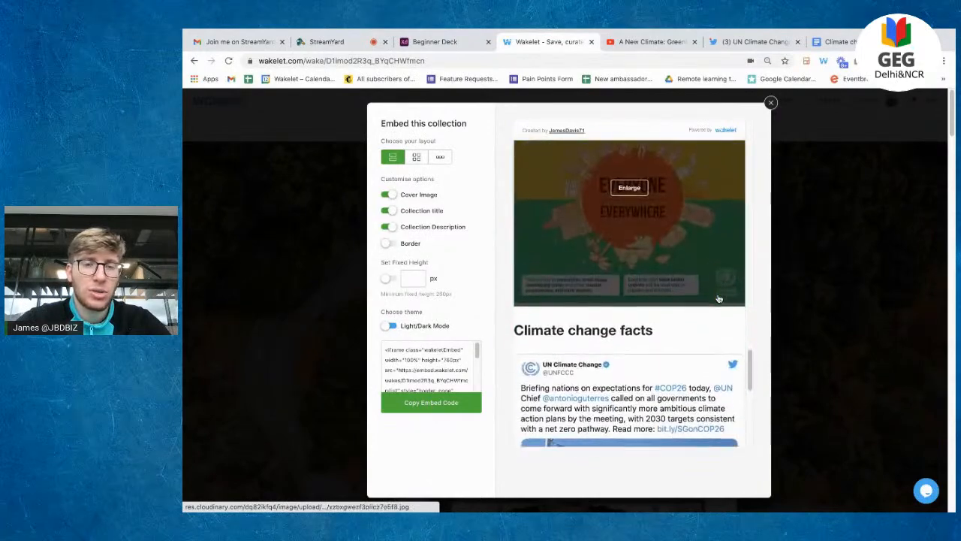
scroll(718, 299, down, 10)
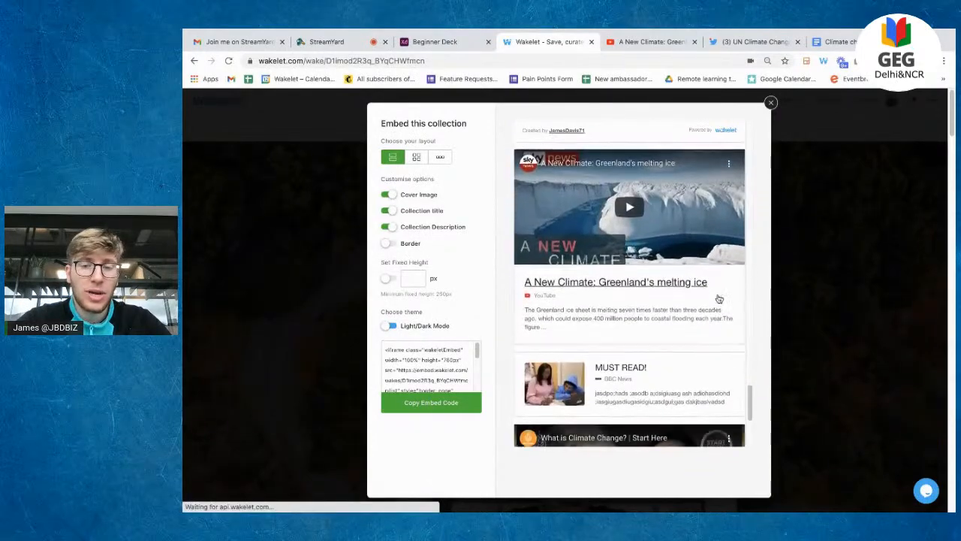
scroll(719, 298, up, 20)
scroll(718, 299, up, 10)
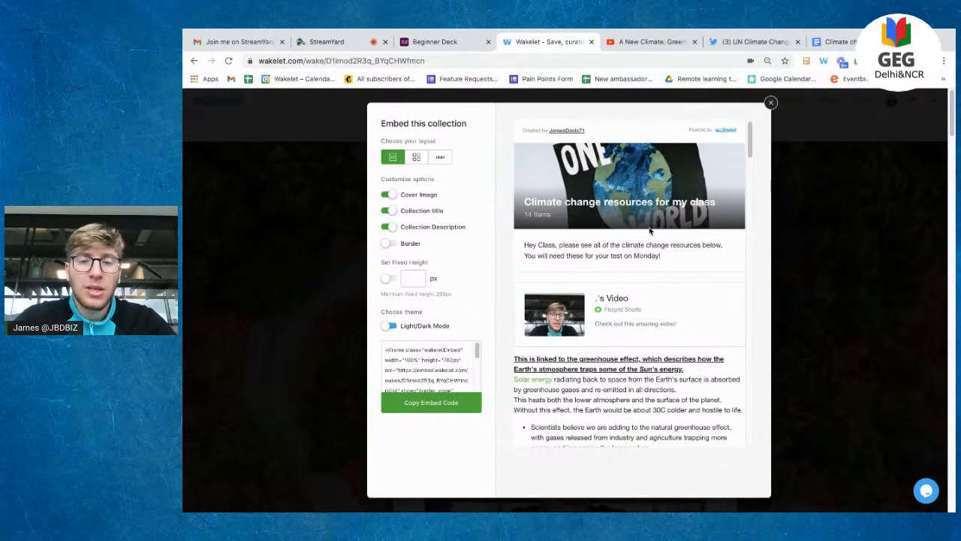
click(431, 402)
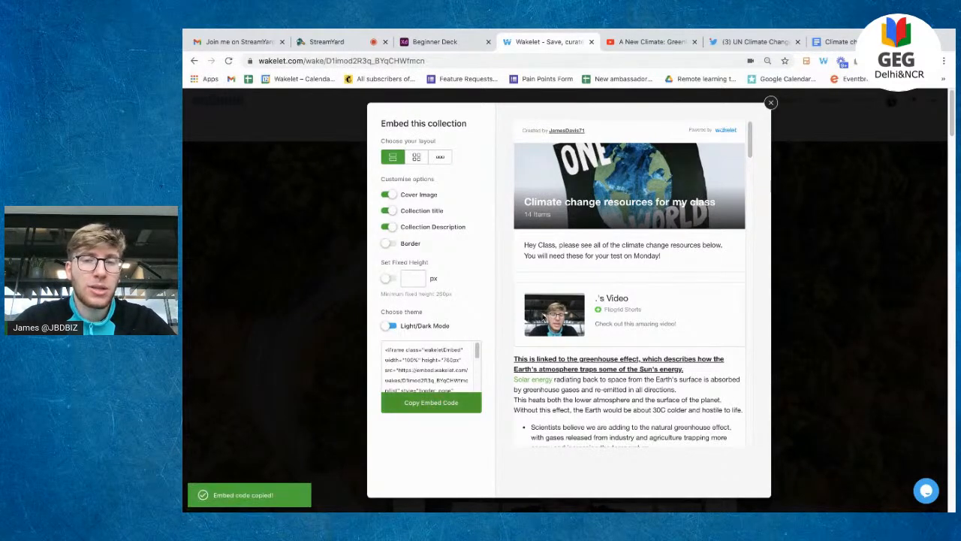
click(771, 103)
Step: Close the share dialogs, return to the collections home page and start a new collection
click(666, 239)
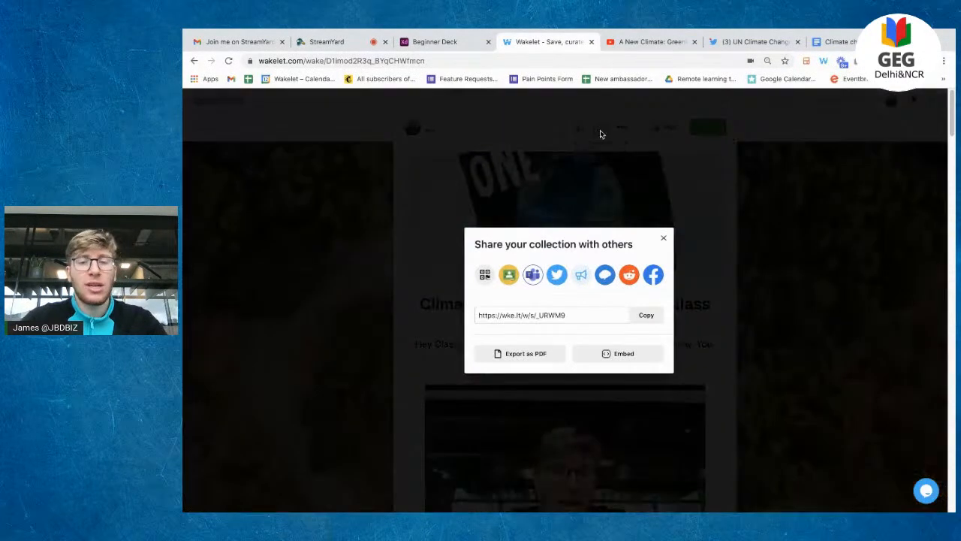
click(663, 238)
scroll(816, 294, down, 1)
scroll(816, 293, up, 1)
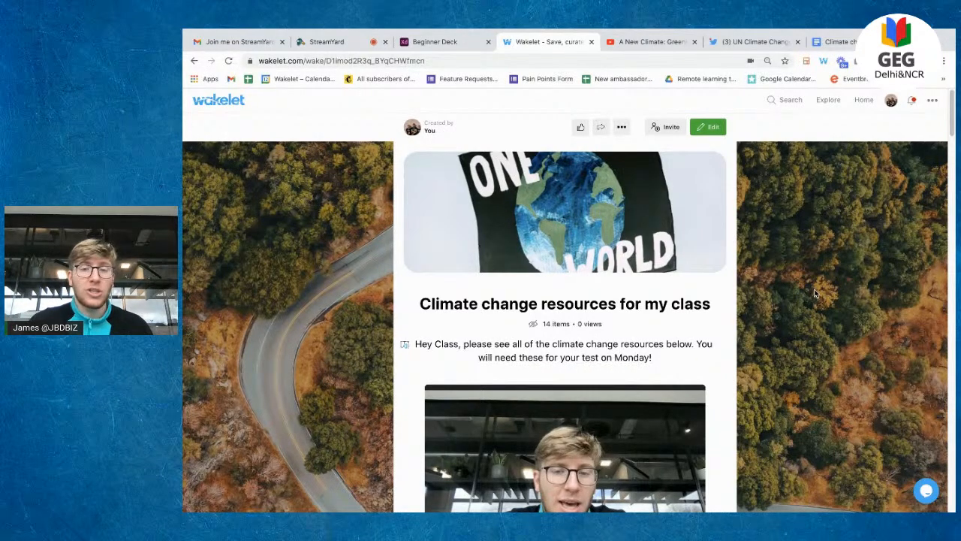
click(867, 102)
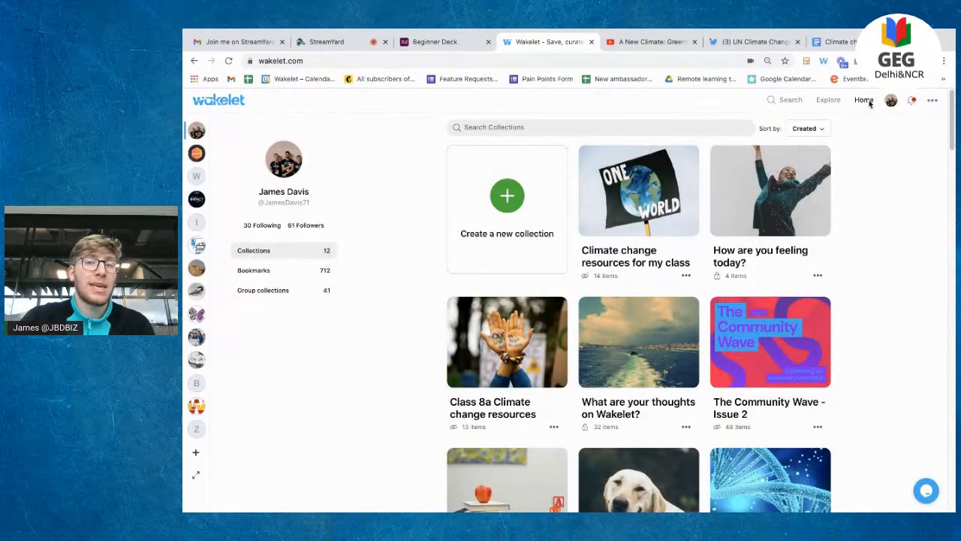
click(509, 203)
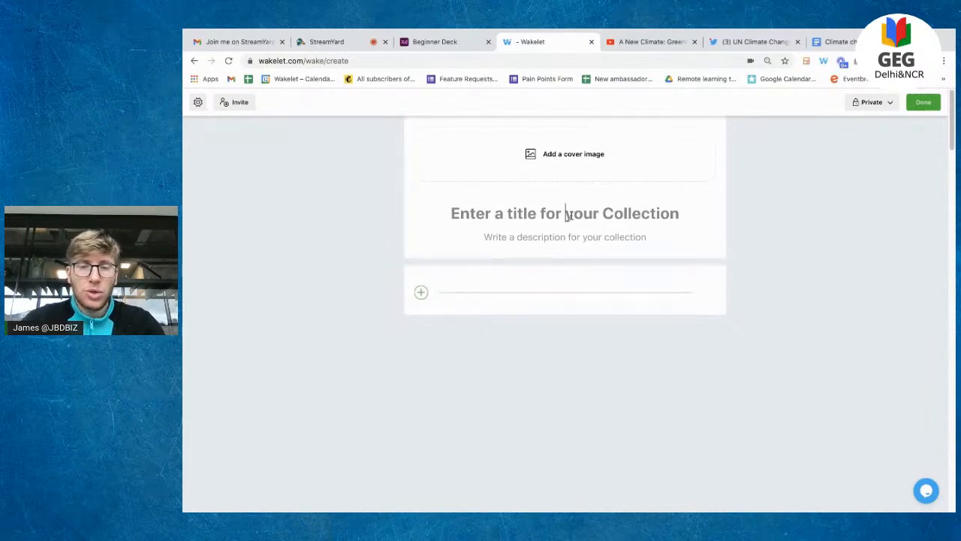
Step: Title the collection 'Group research project about Delhi!' and describe the Delhi research task
text(Grou)
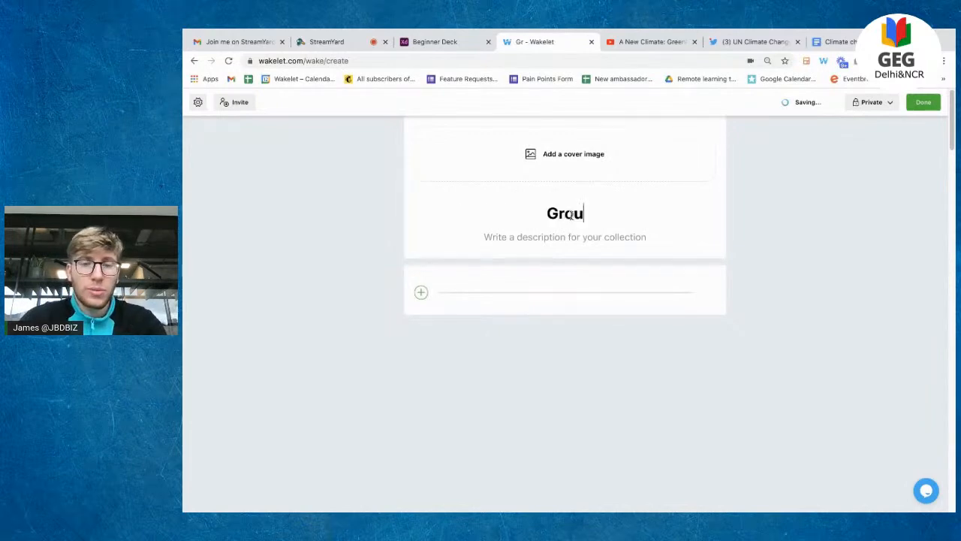
text(p research )
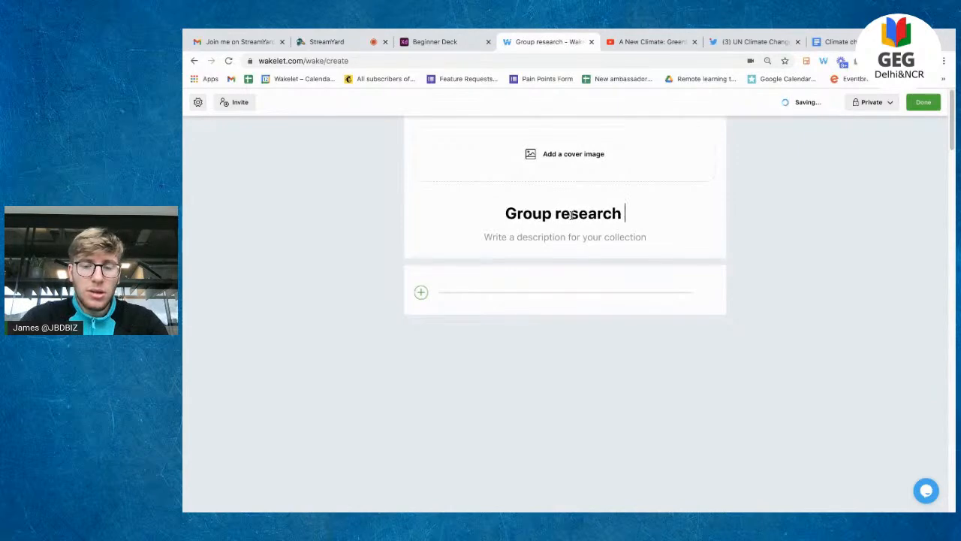
text(project )
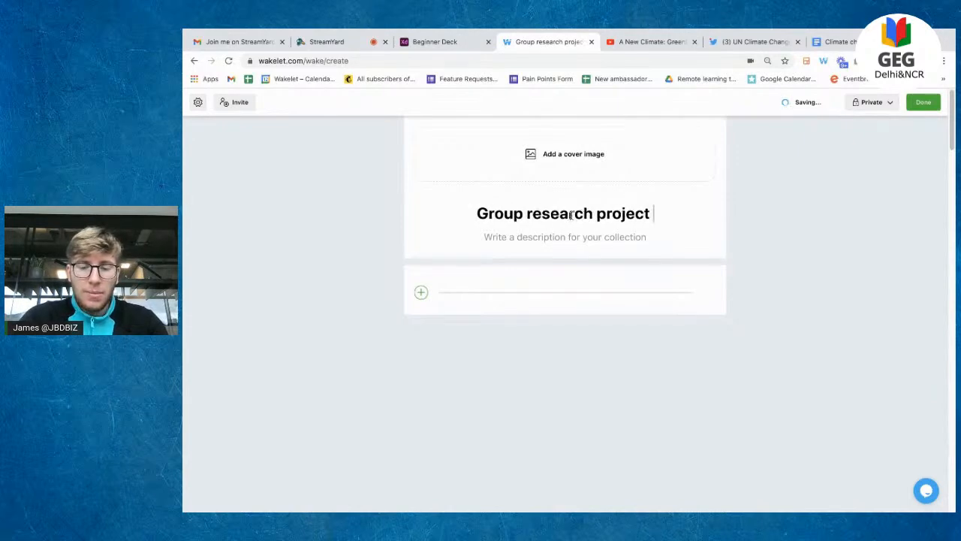
text(about Delhi!)
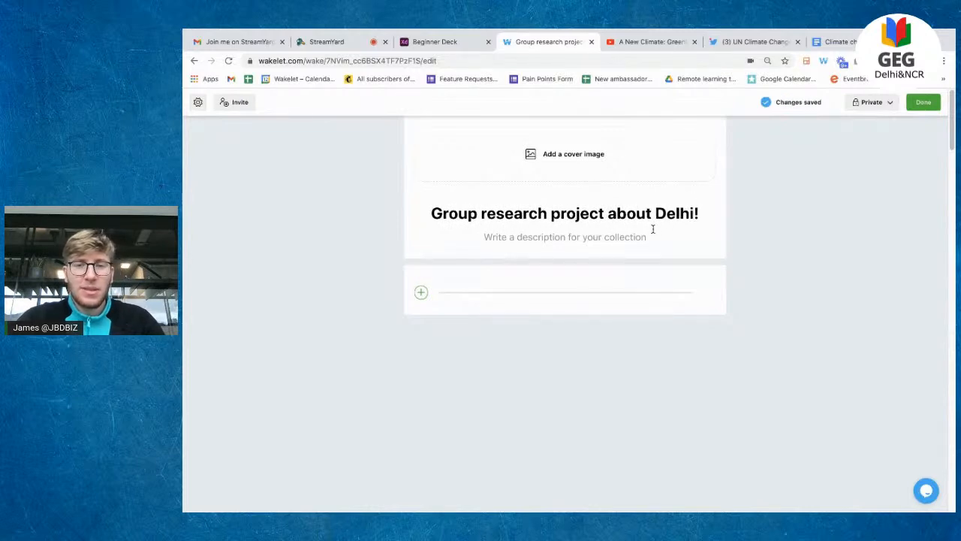
click(586, 234)
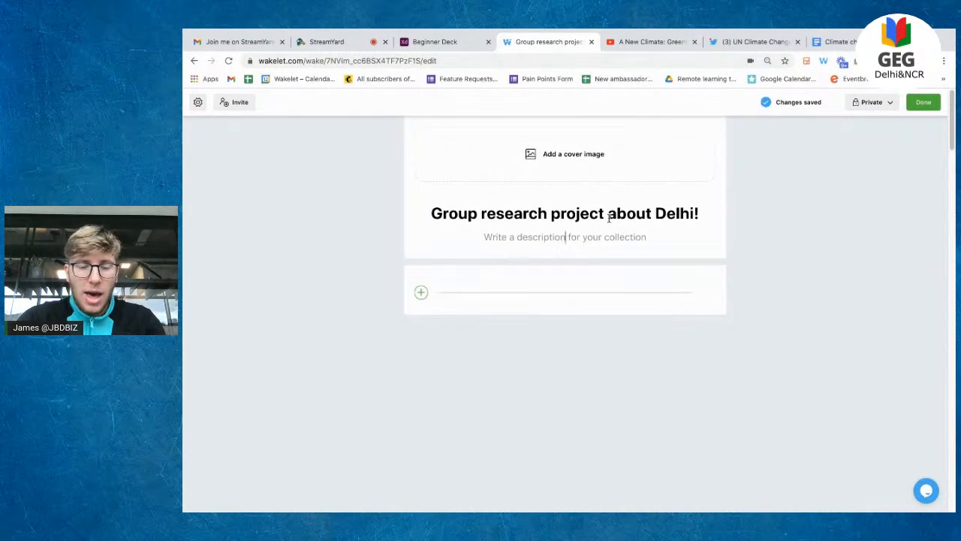
text(Go to the web and)
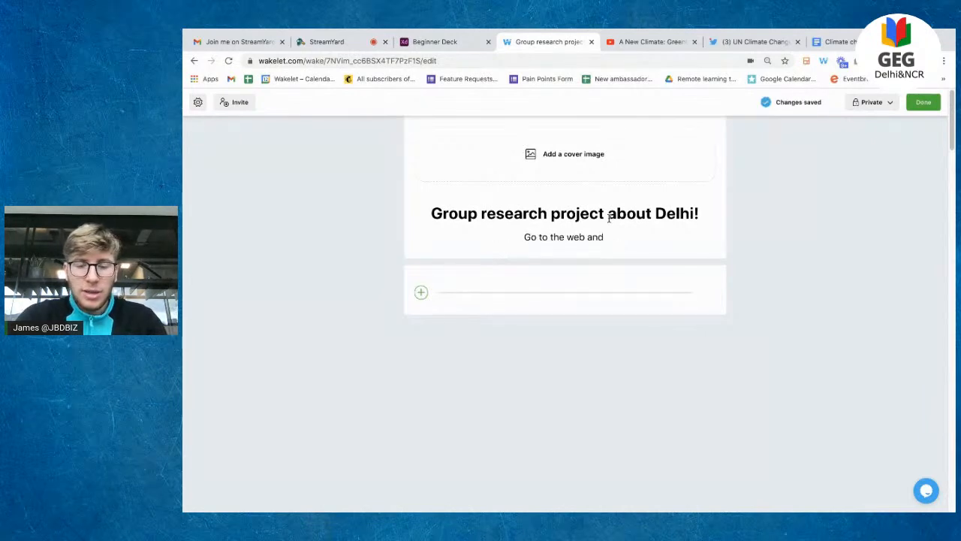
text( research )
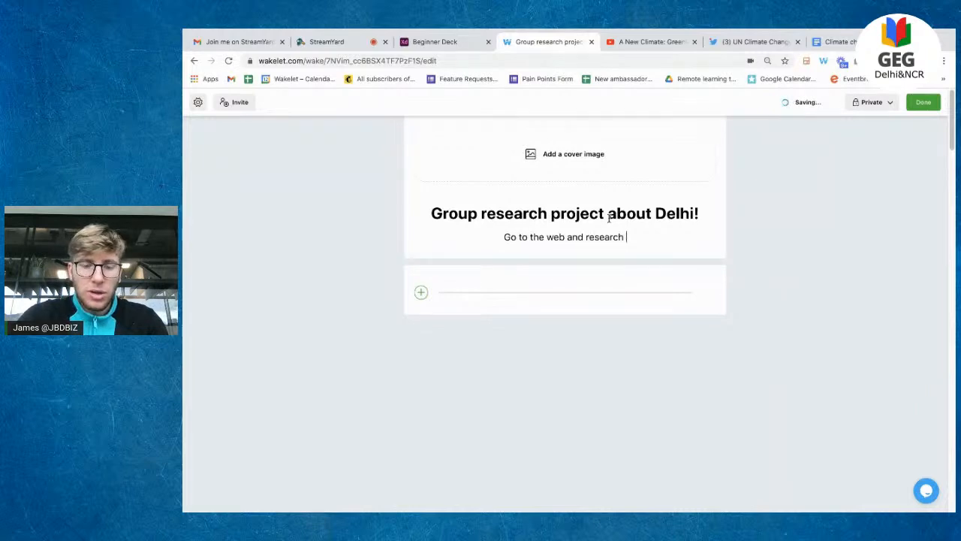
text(Delhi,)
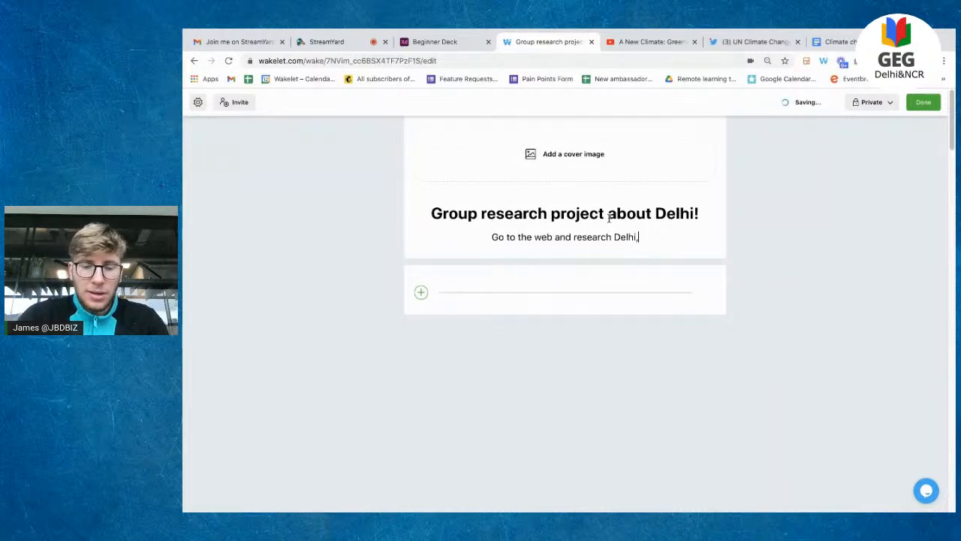
text( India and find the best resources and place them in this collection.)
click(589, 154)
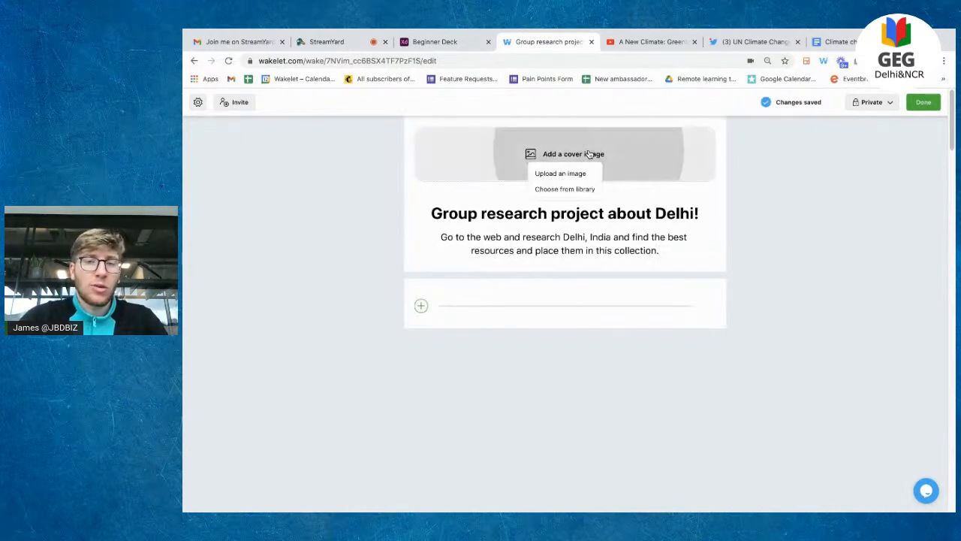
Step: Search the image library for 'del' and set a Delhi street photo as cover
click(591, 189)
text(delhi)
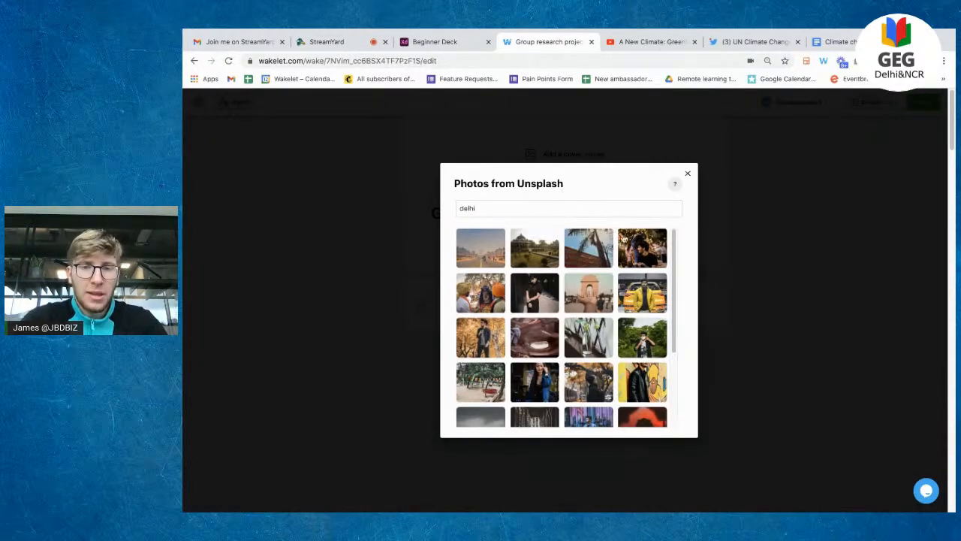
click(495, 245)
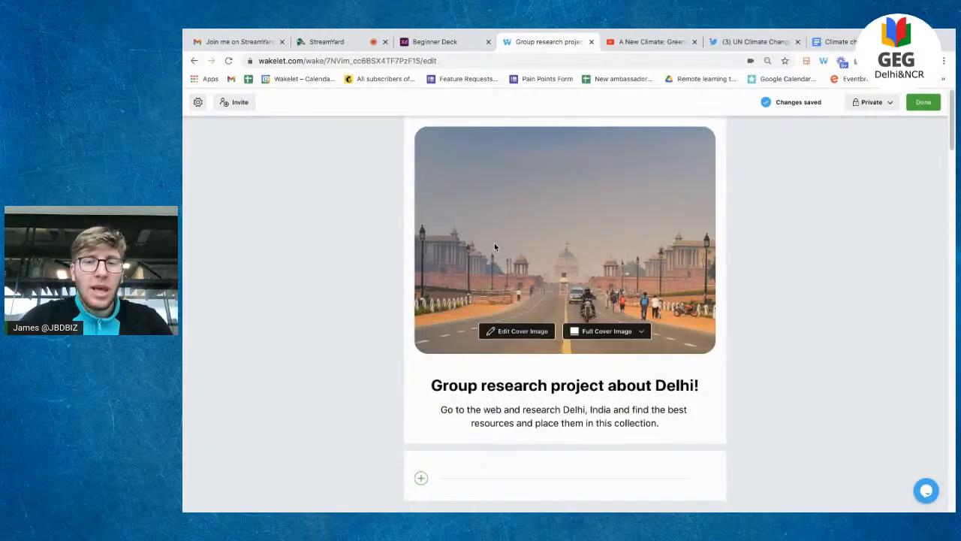
scroll(491, 307, down, 2)
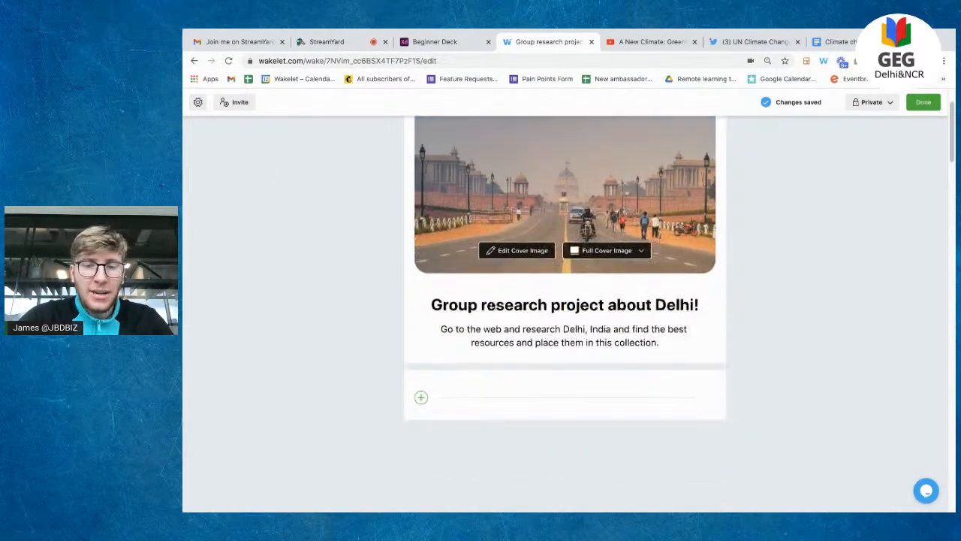
scroll(464, 317, up, 2)
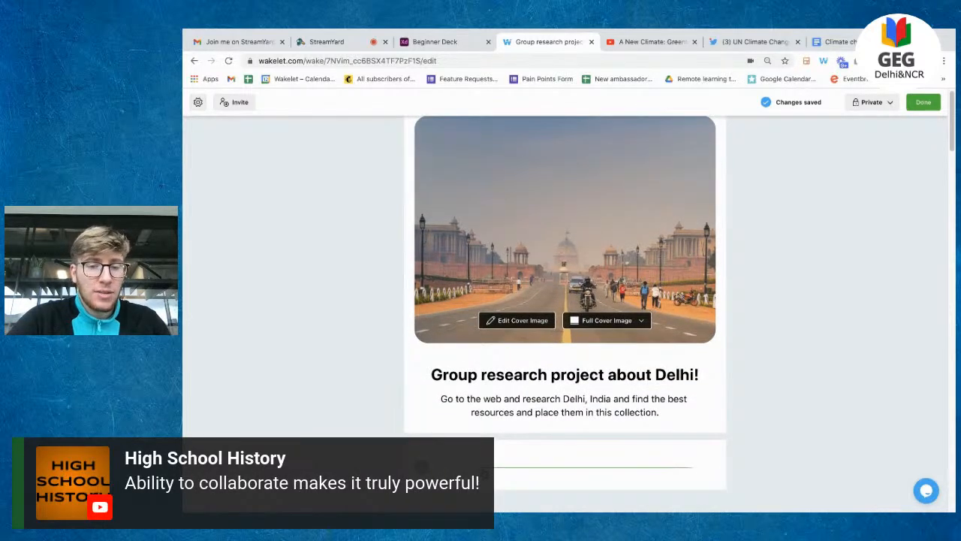
scroll(503, 451, down, 1)
scroll(504, 451, up, 1)
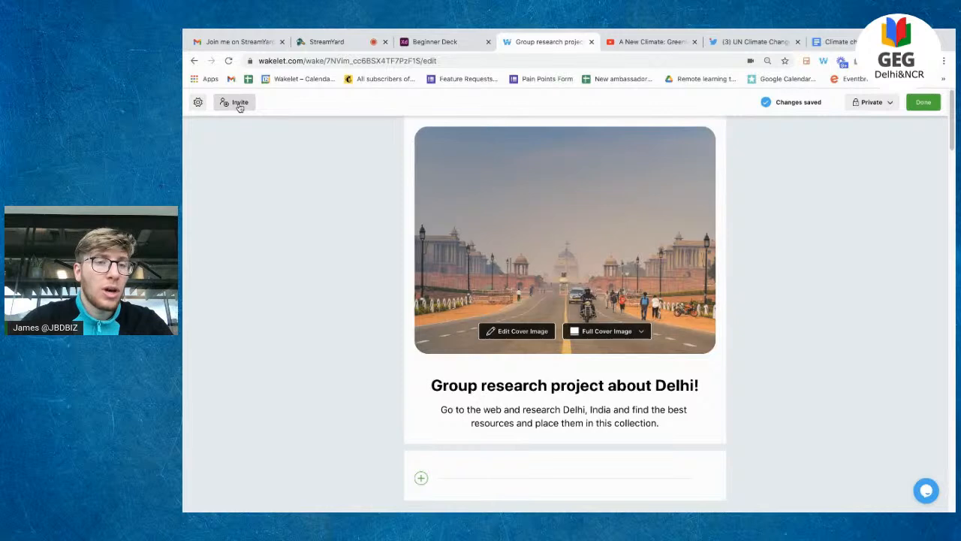
Step: Copy the contributor invite link, email one contributor an invitation, then show the join link and code
click(238, 104)
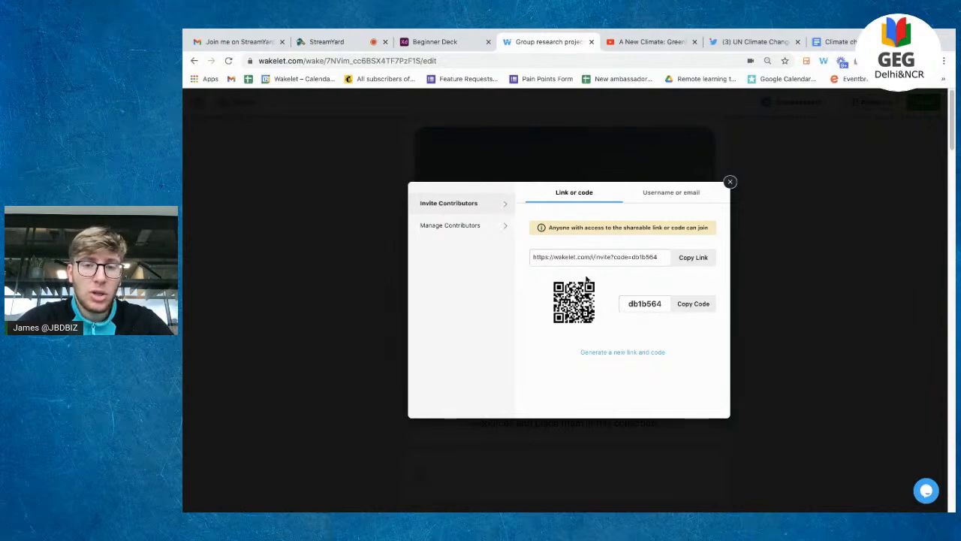
click(693, 257)
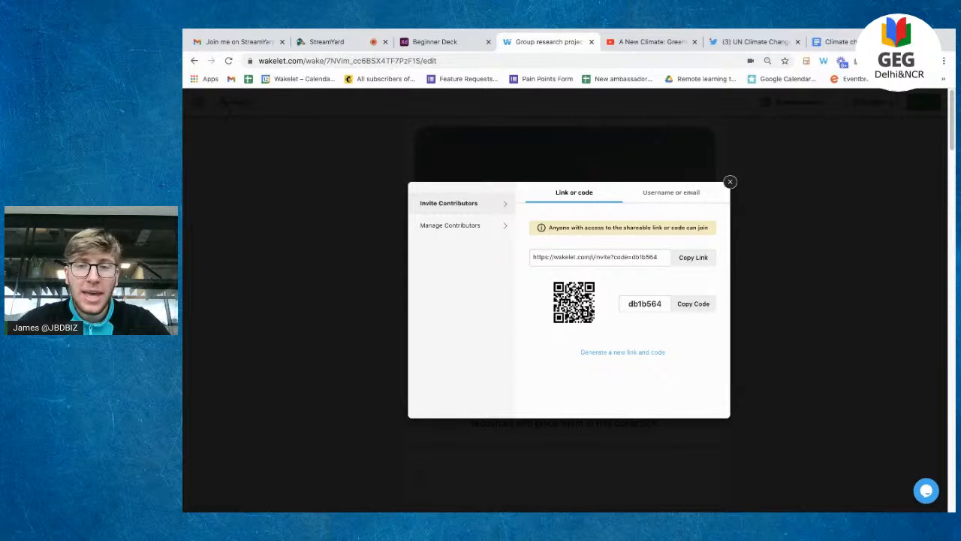
click(679, 202)
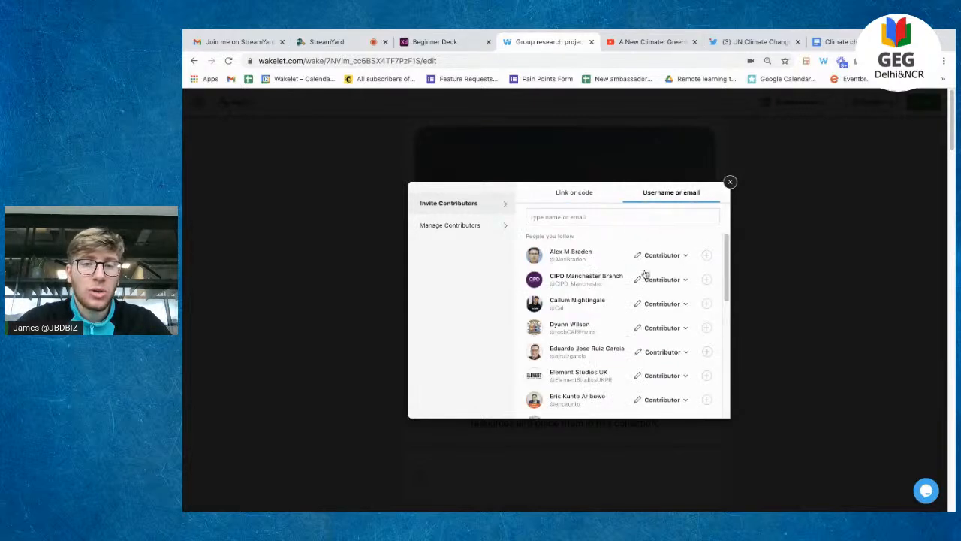
click(655, 220)
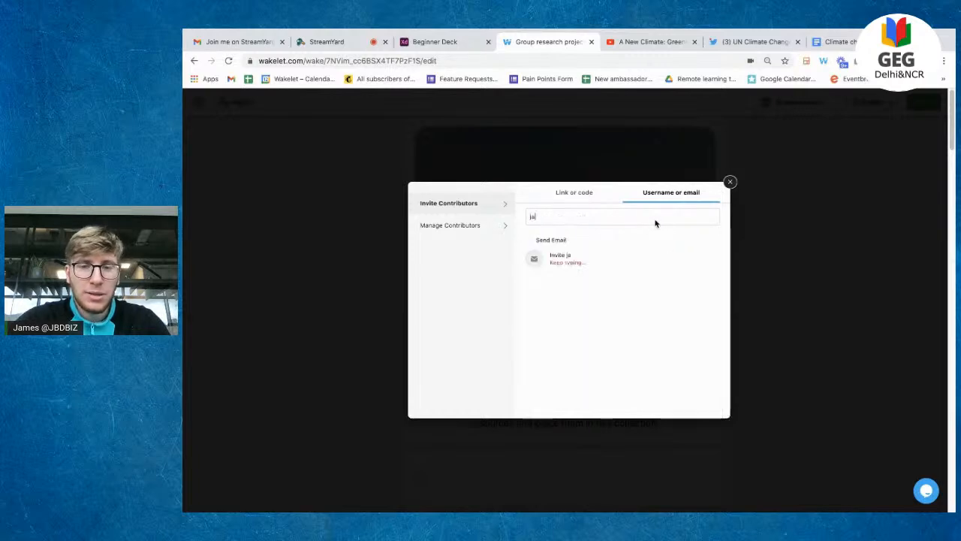
click(698, 255)
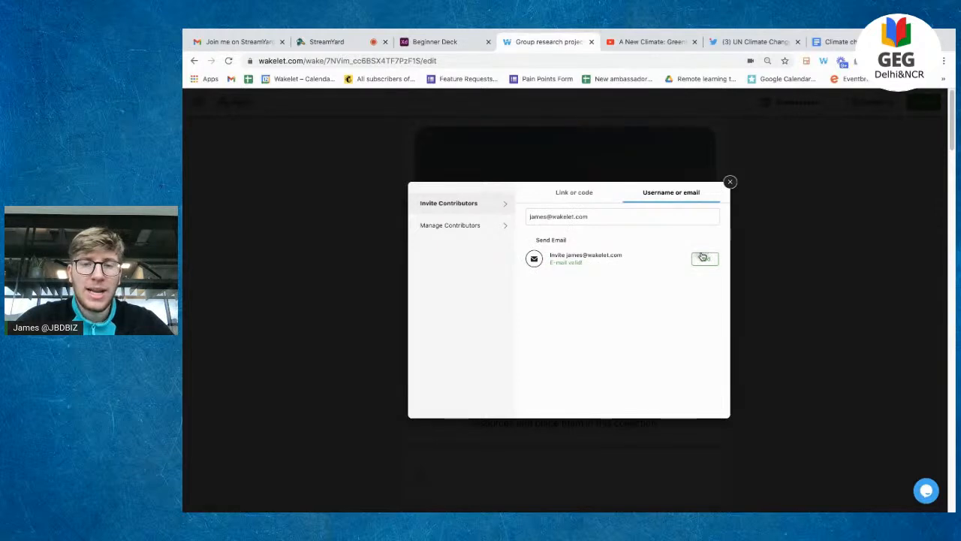
click(710, 408)
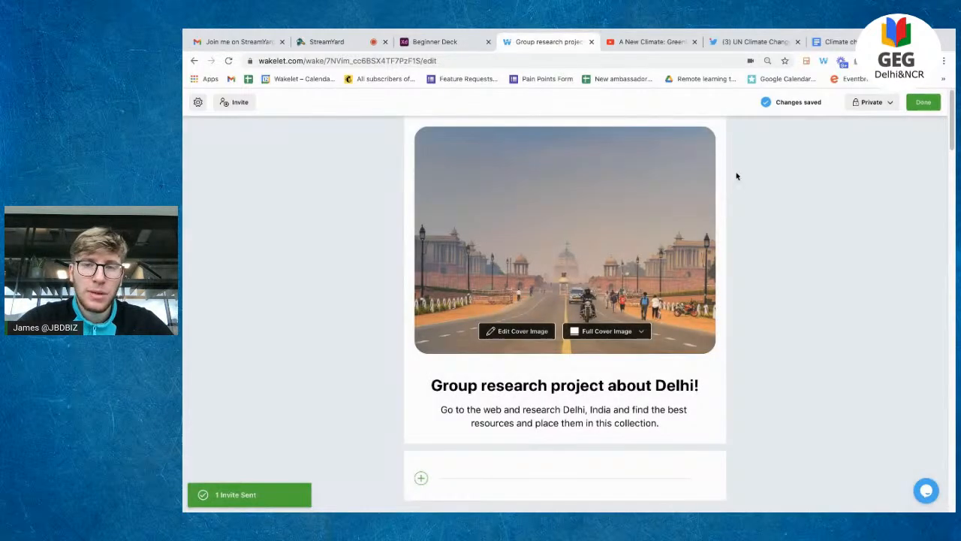
click(227, 102)
click(570, 194)
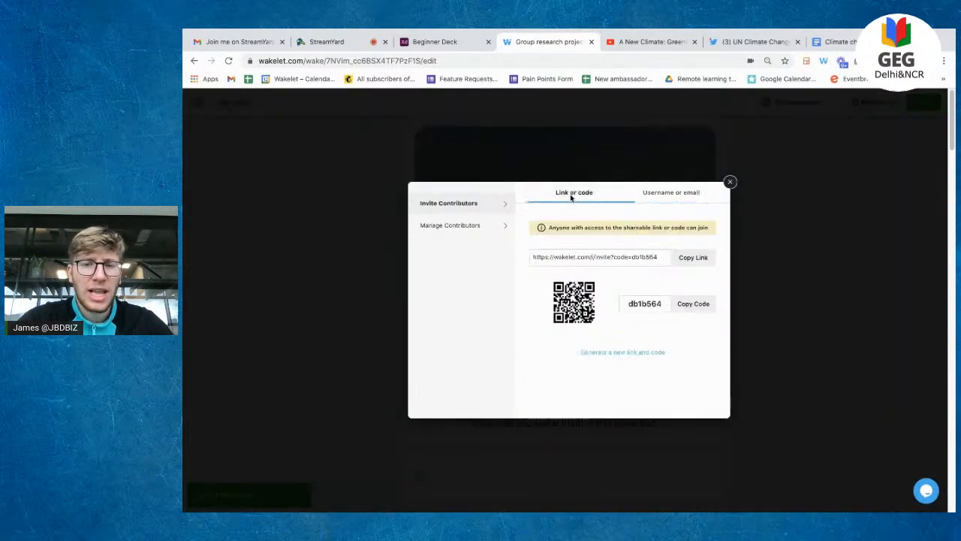
Step: Copy the contributor invite link and open it in a new Incognito window
click(692, 263)
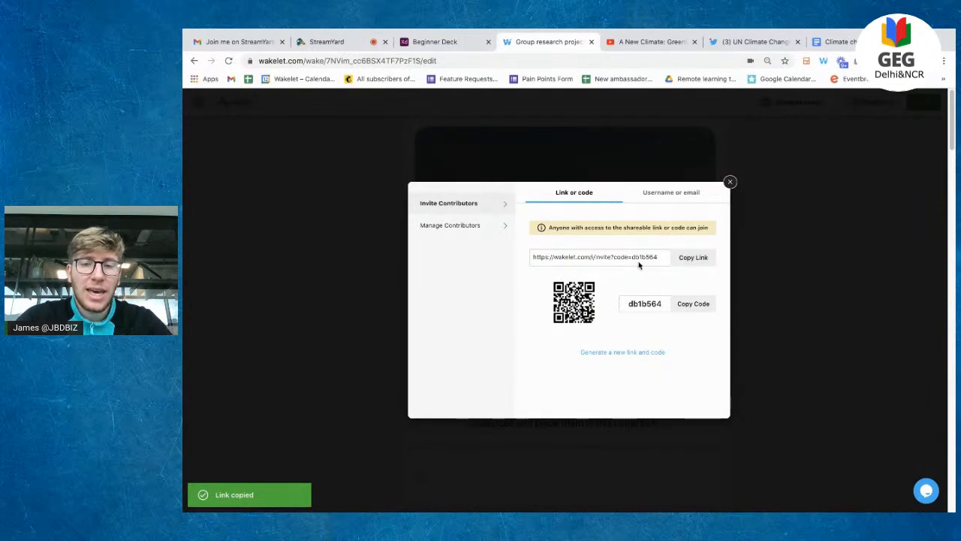
click(944, 62)
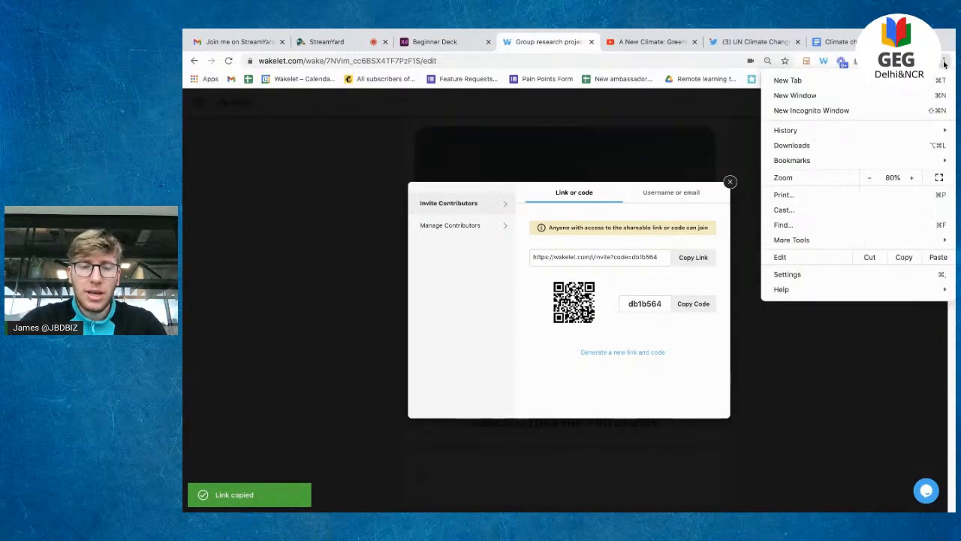
click(896, 110)
key(ctrl+v)
key(Return)
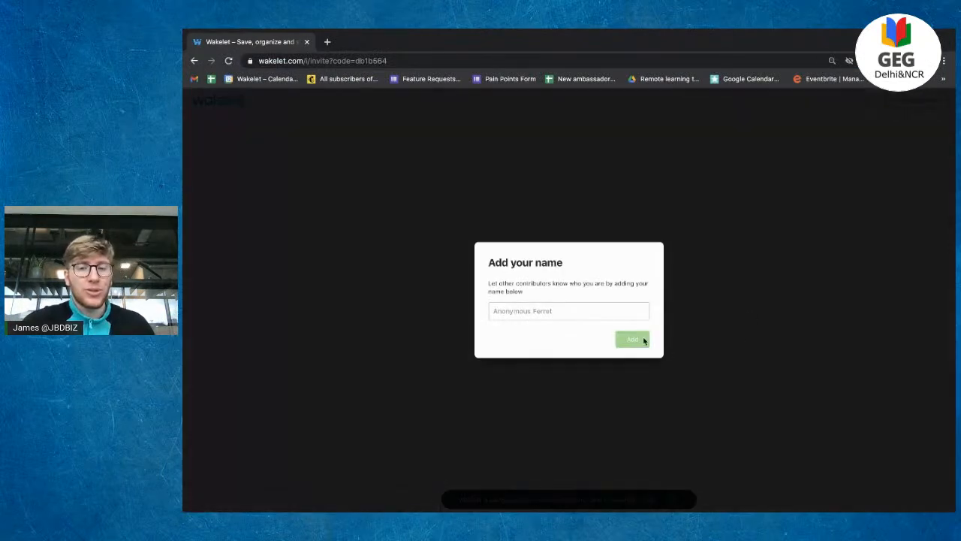
Step: Enter a guest contributor display name and join the collection
click(601, 319)
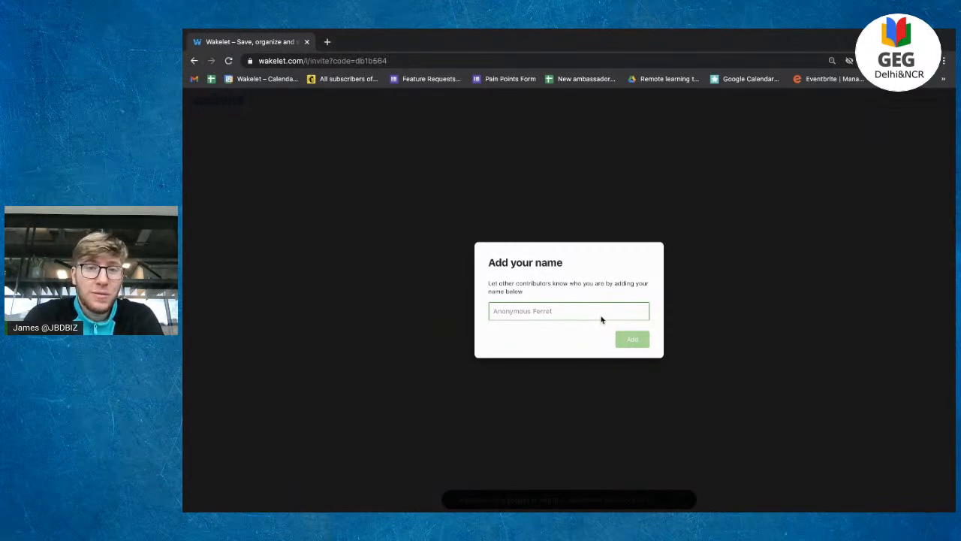
text(jam)
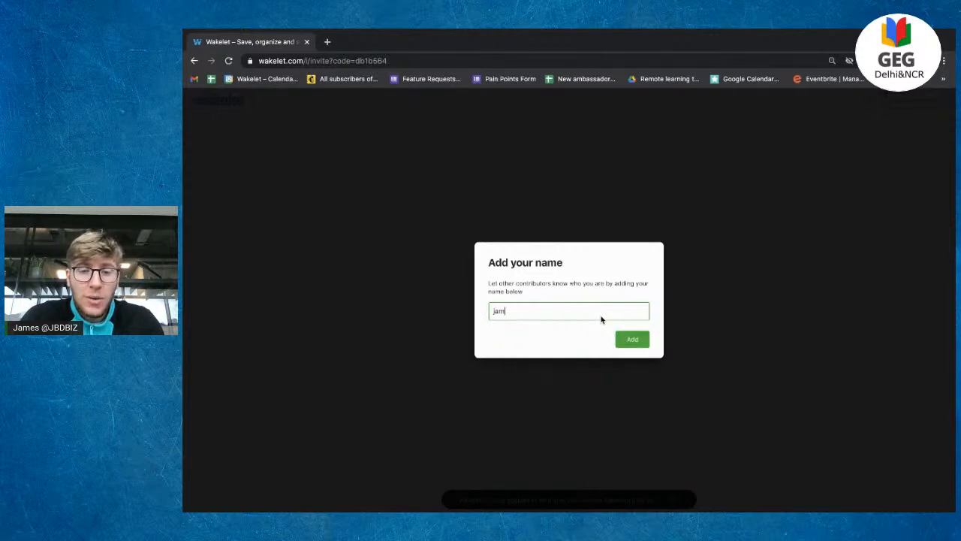
text(es D)
click(625, 344)
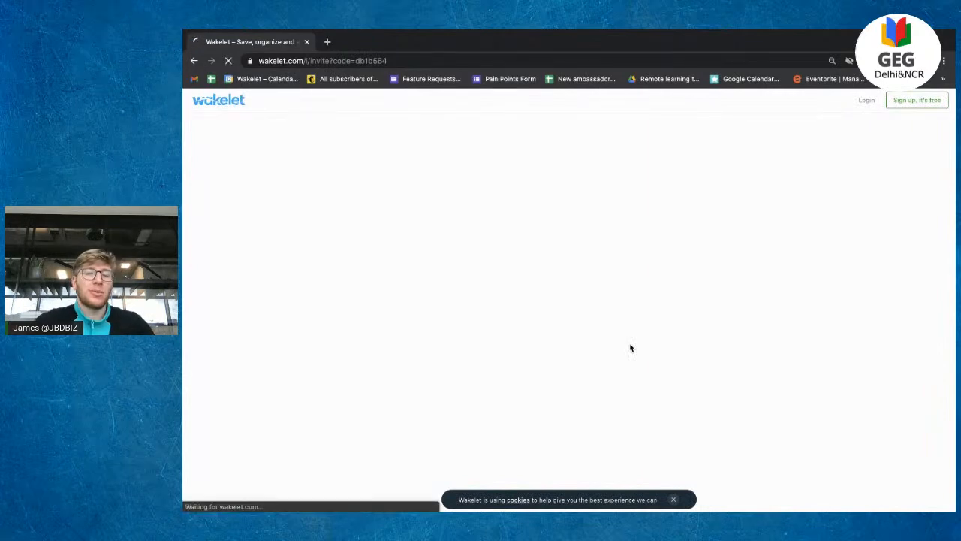
Step: Dismiss the cookie notice and getting-started tip, then enter the collection's edit mode as contributor
click(673, 499)
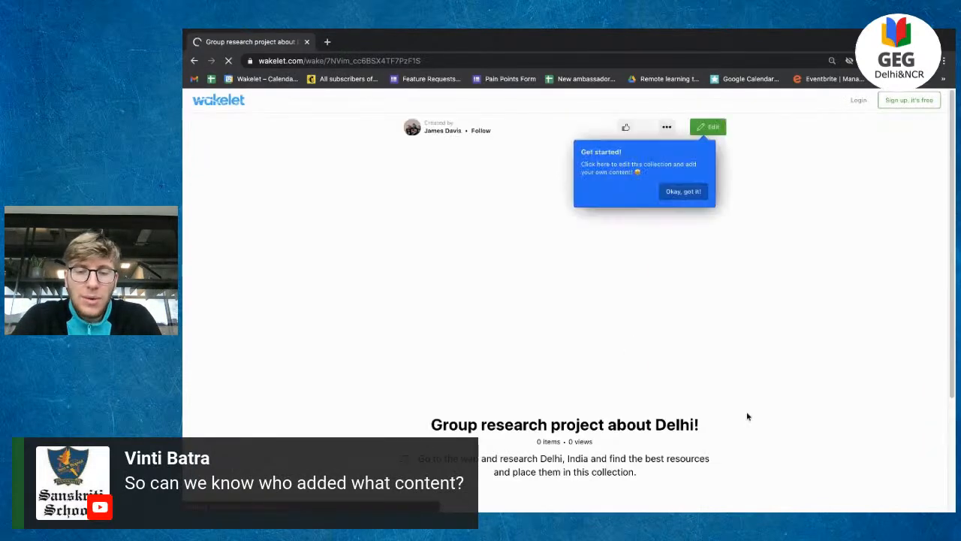
scroll(749, 307, down, 2)
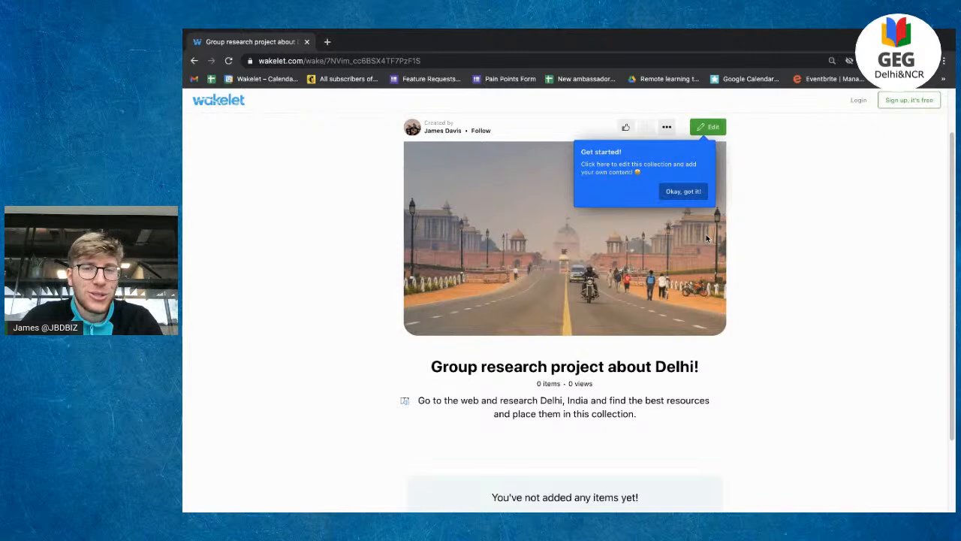
click(687, 191)
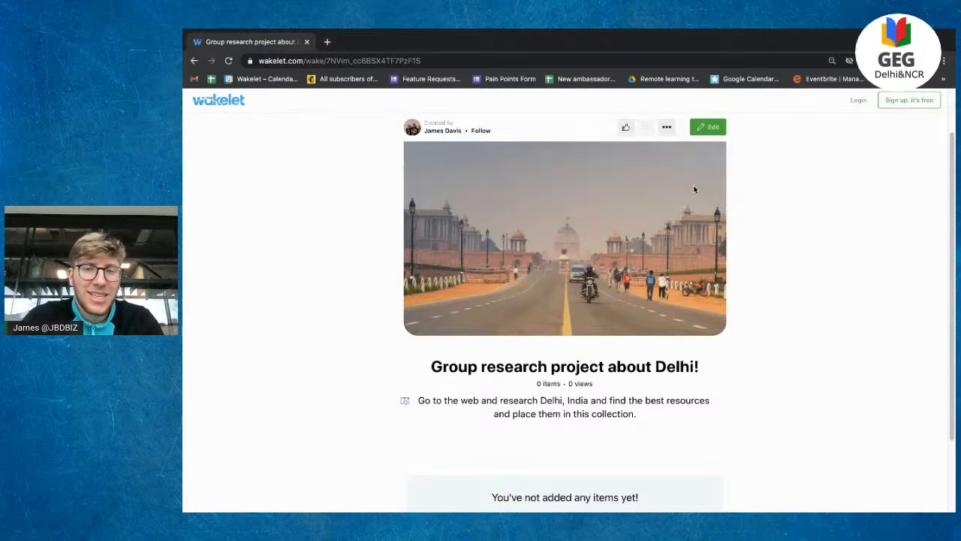
click(713, 129)
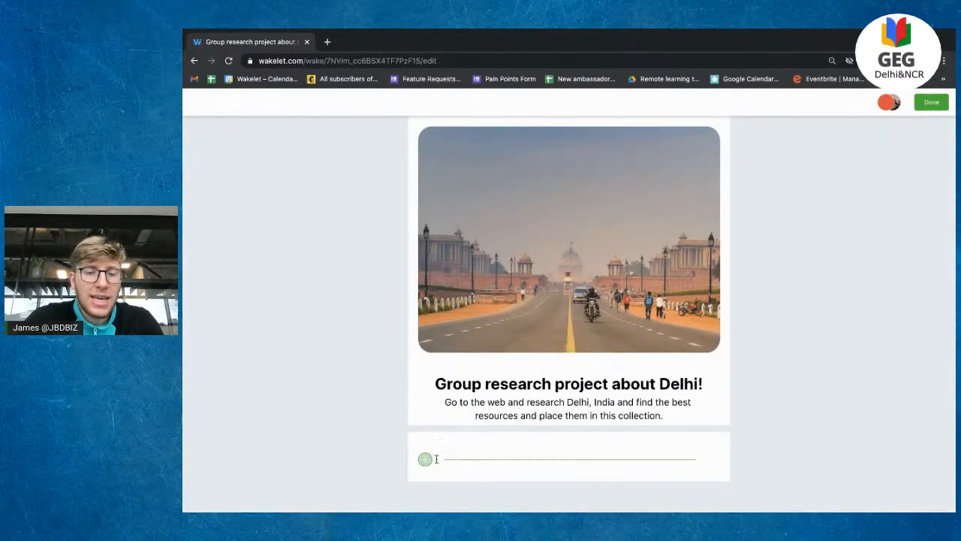
Step: Expand the add-item bar, browse the extra content sources, and cancel an image upload
click(425, 459)
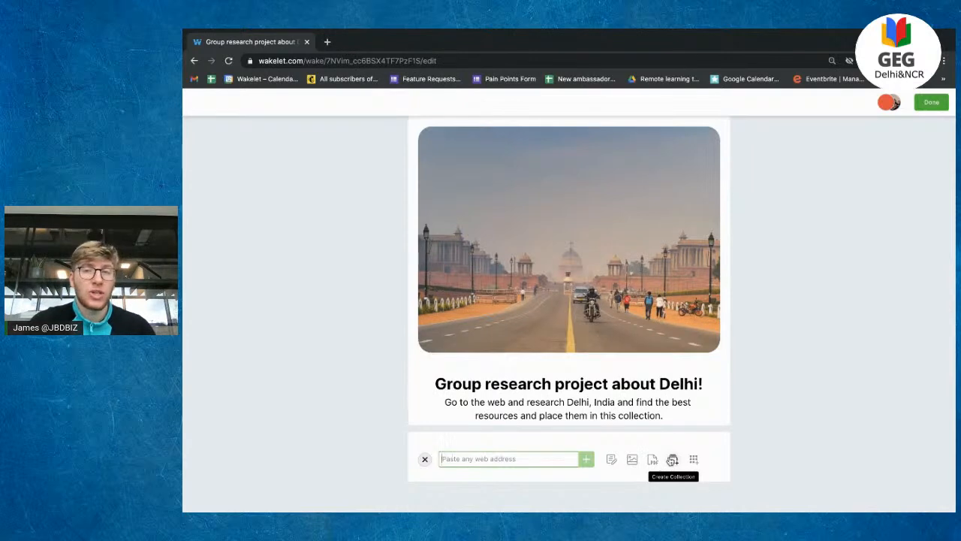
click(695, 458)
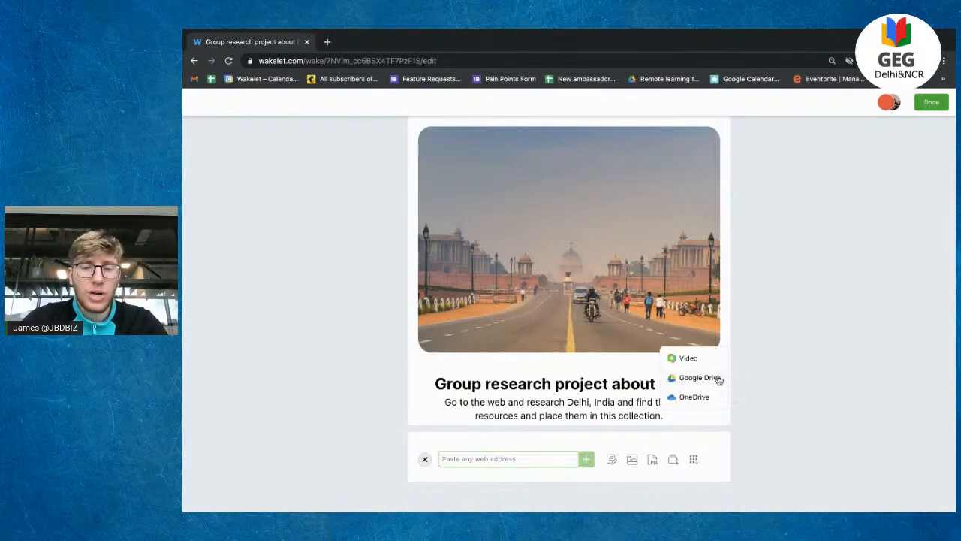
click(750, 439)
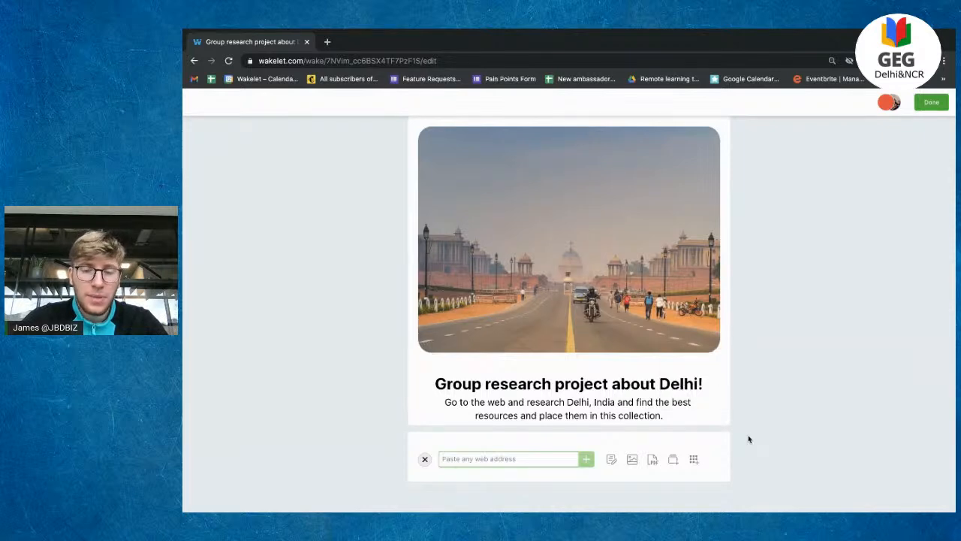
click(632, 463)
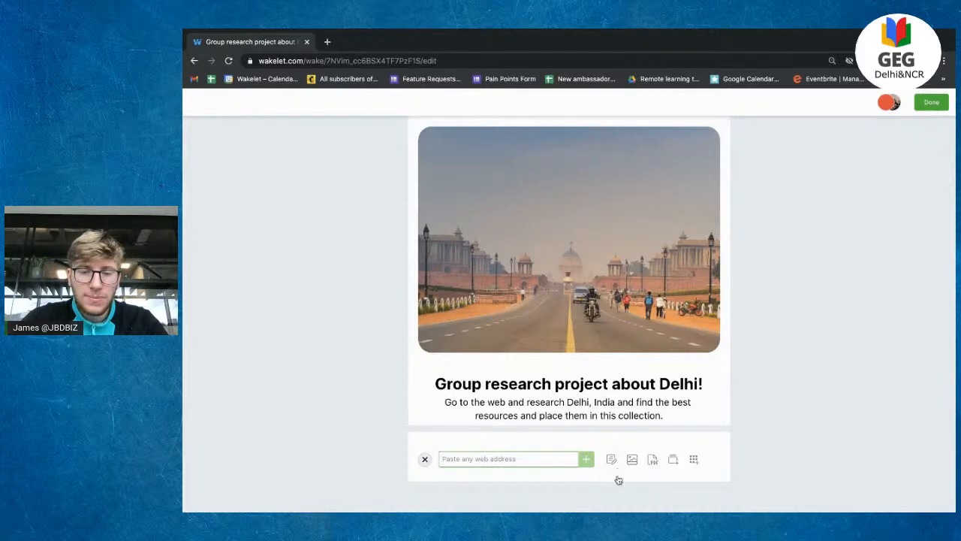
click(711, 249)
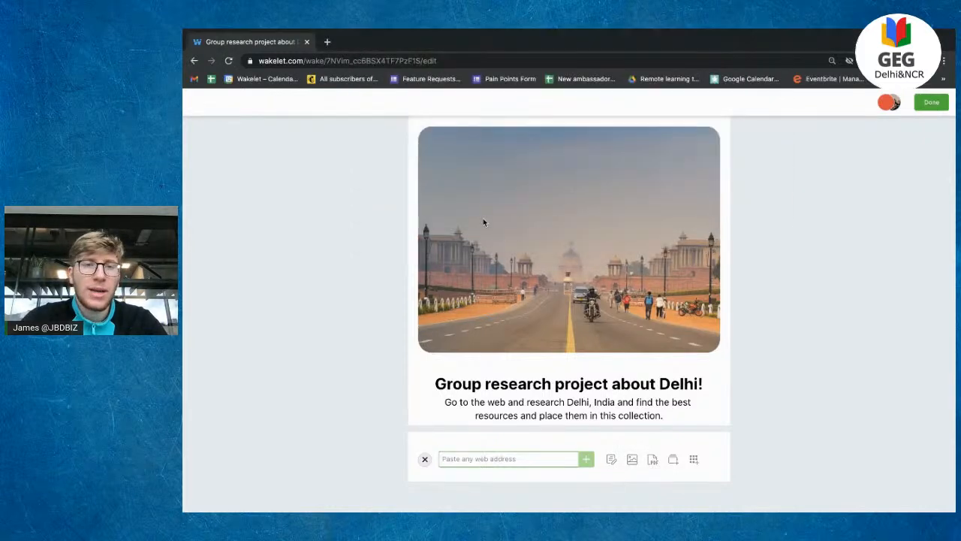
click(329, 41)
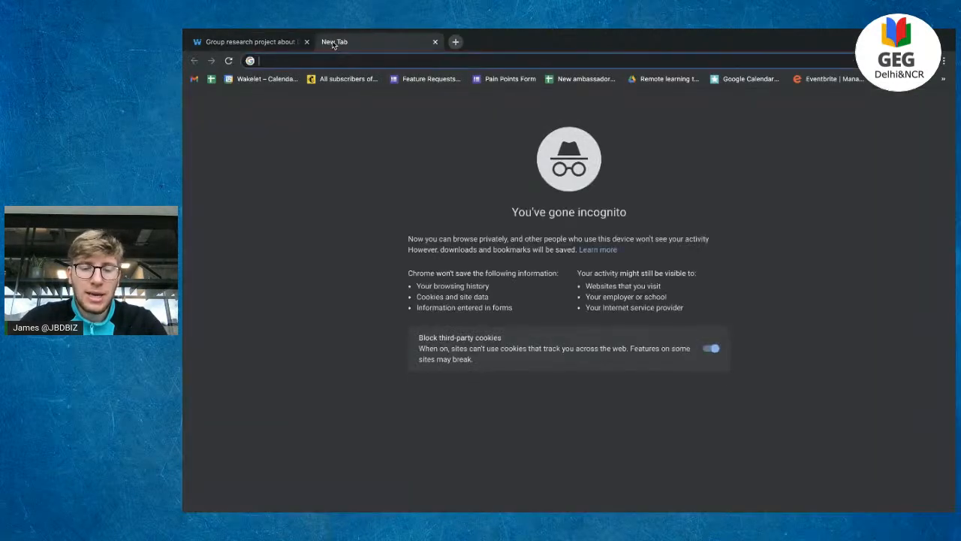
Step: Search Google for 'new delhi sights to see' and open the TripSavvy Delhi attractions article
text(new delhi sights to)
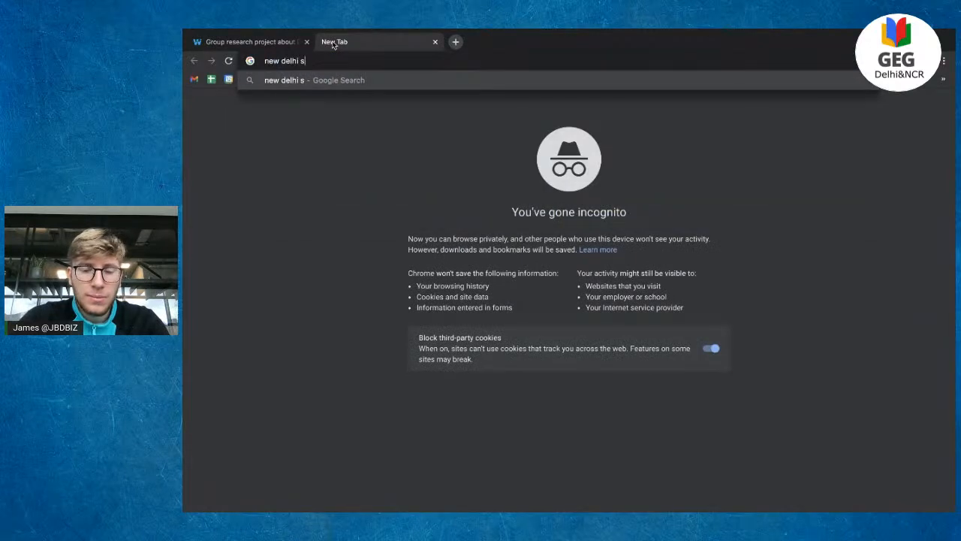
text( see)
key(Return)
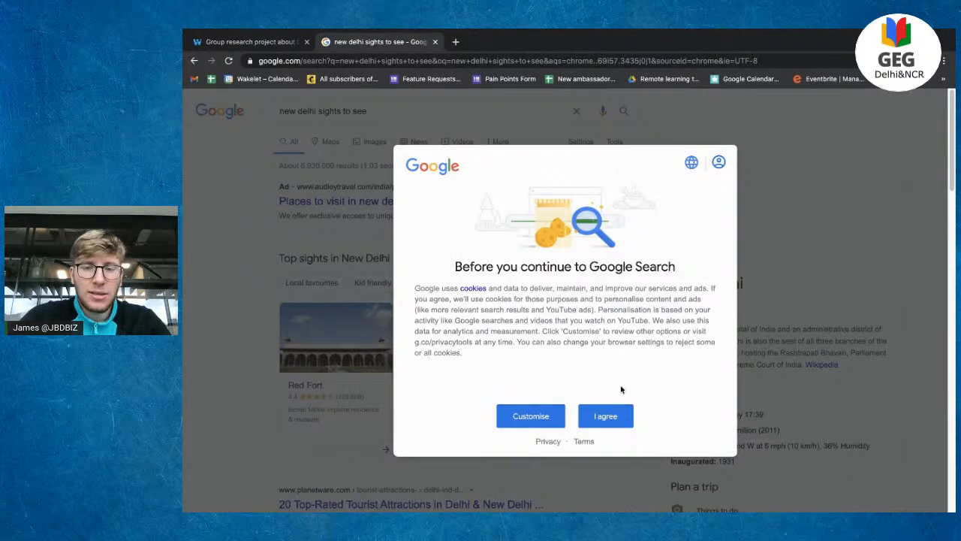
click(608, 413)
scroll(477, 310, down, 10)
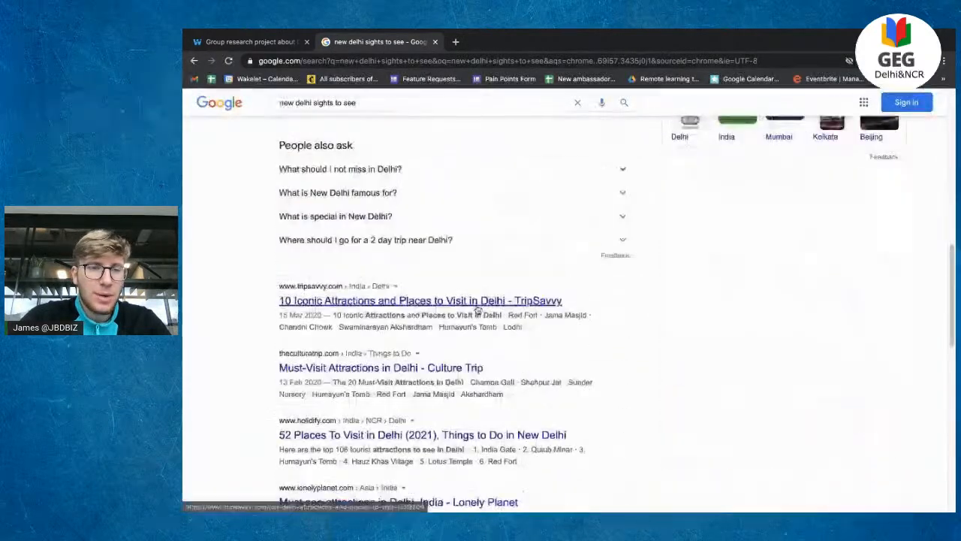
click(423, 308)
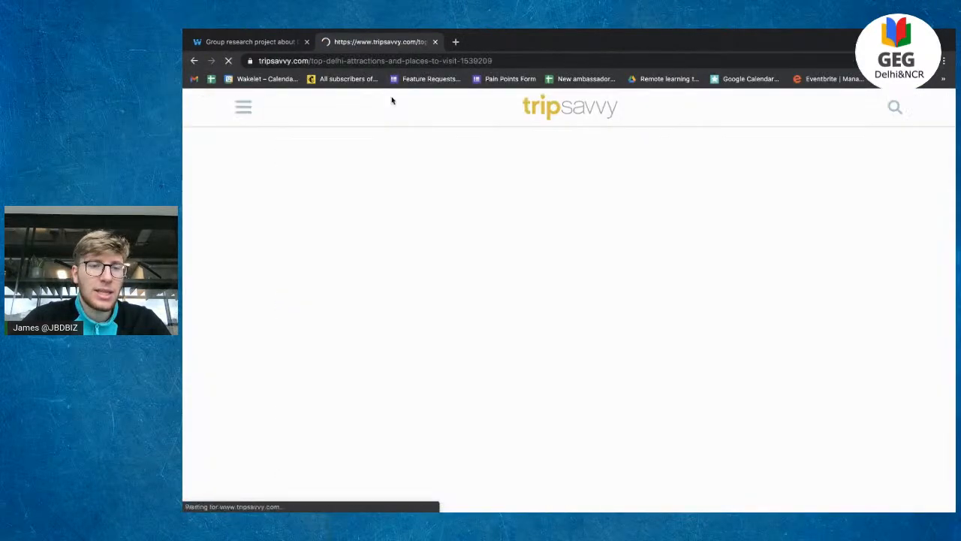
Step: Copy the TripSavvy article's URL and return to the Wakelet collection's web address field
click(373, 64)
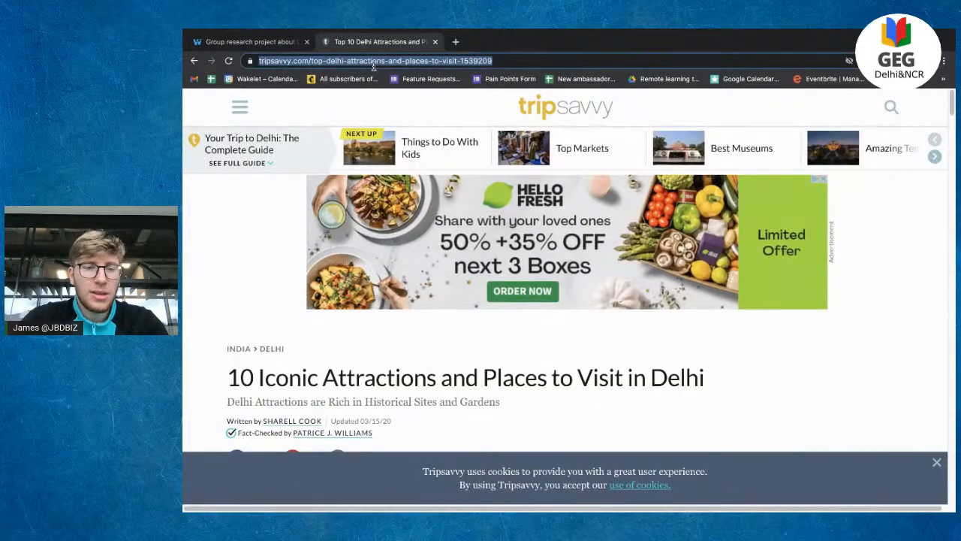
click(272, 43)
click(502, 459)
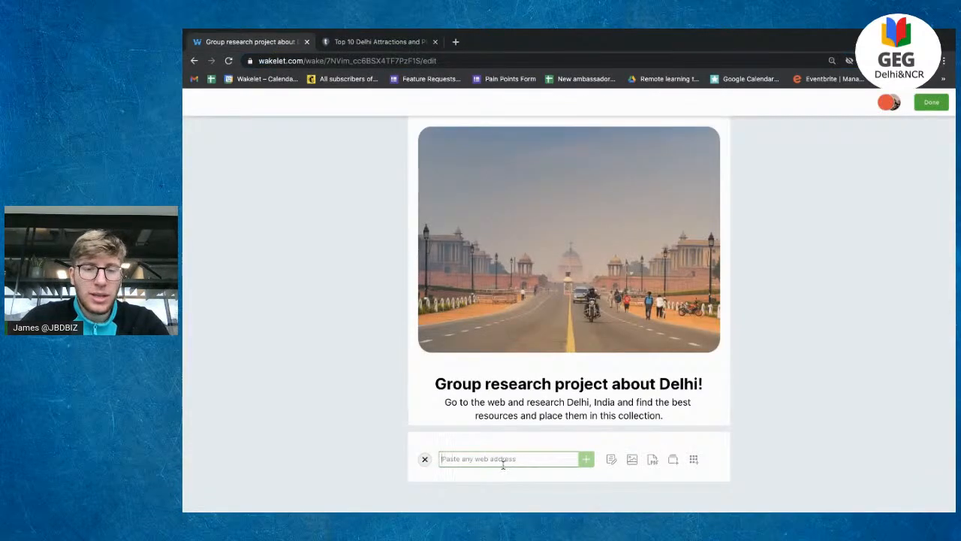
Step: Paste the TripSavvy URL to add the article as a link card
key(ctrl+v)
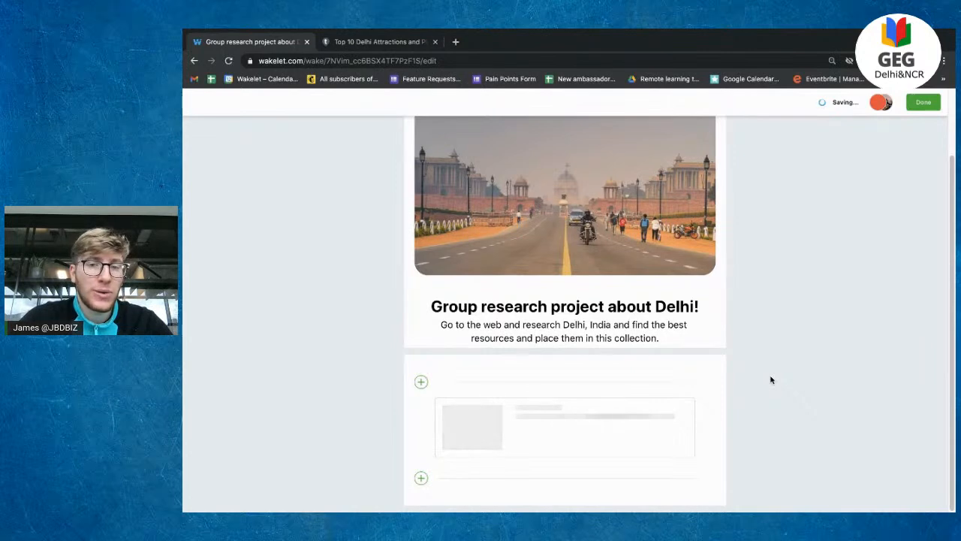
scroll(771, 379, down, 1)
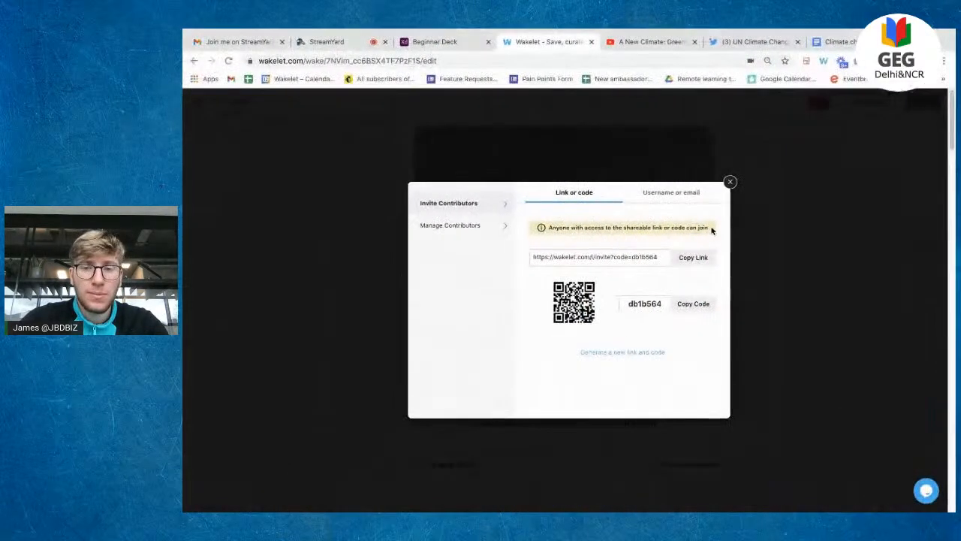
Step: Close the Invite Contributors window and switch back to the contributor's browser window
click(728, 182)
scroll(653, 274, down, 3)
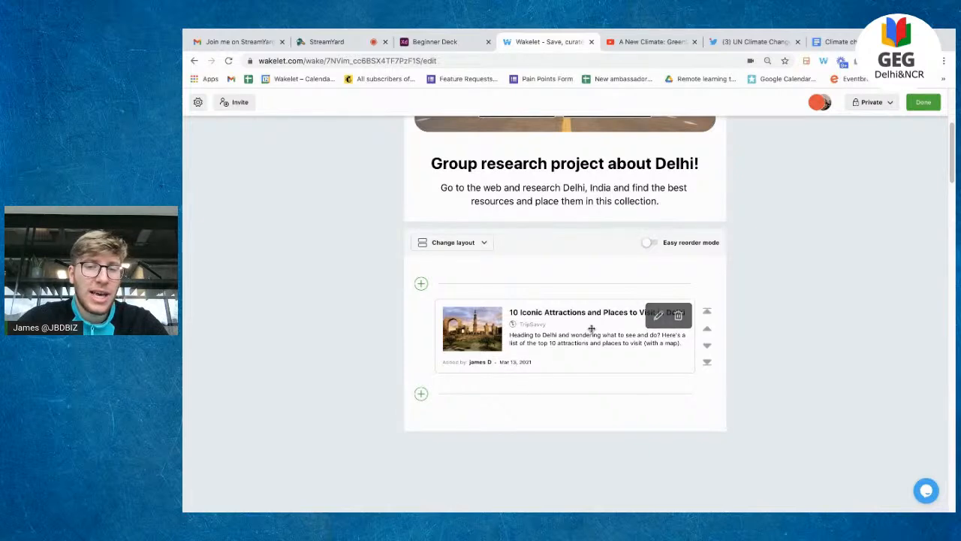
key(ctrl+Right)
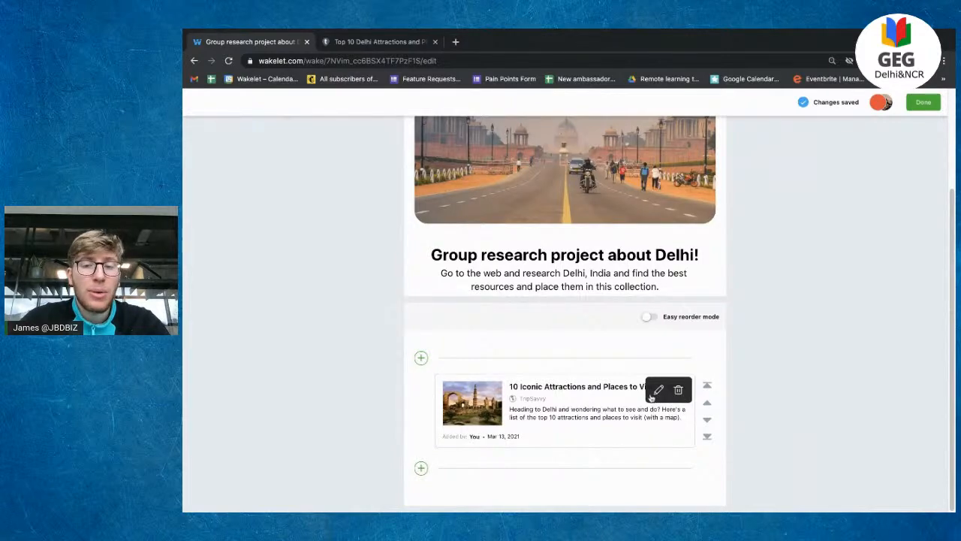
key(ctrl+Left)
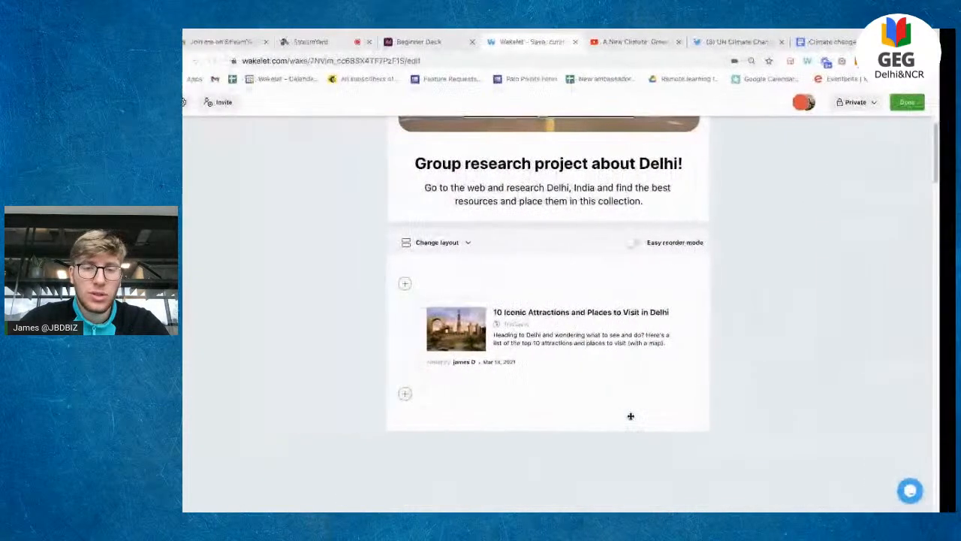
Step: Add a text note reading 'DELHI!' above the TripSavvy link card
click(532, 283)
click(607, 286)
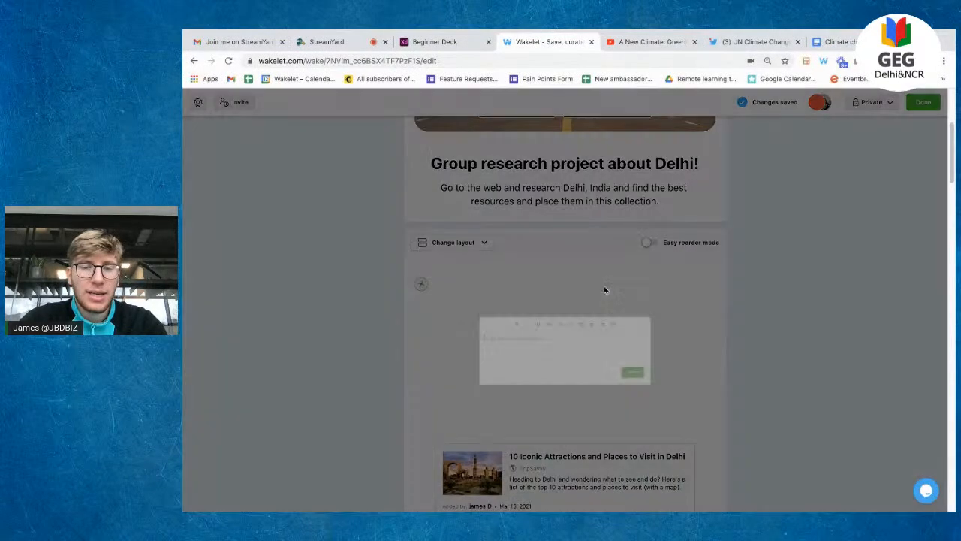
text(DELHI)
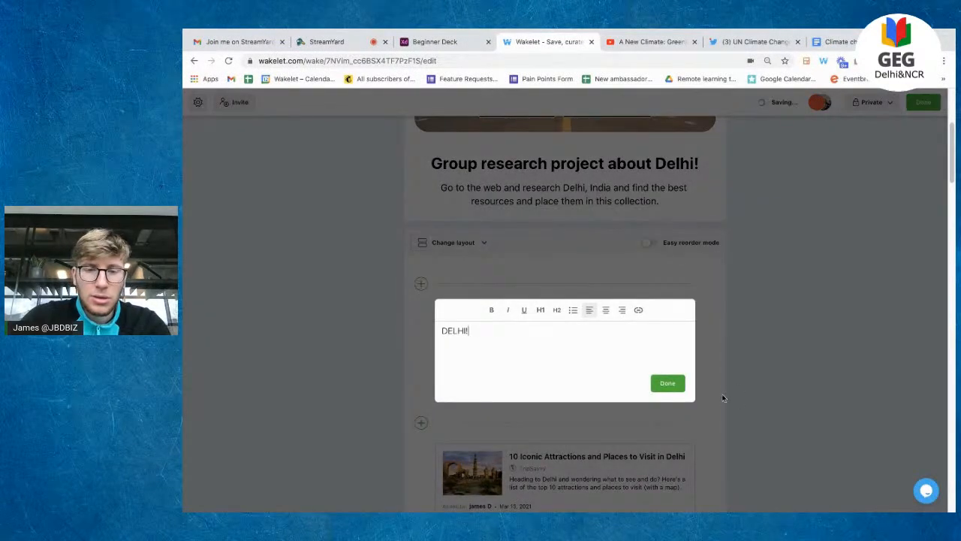
text(!)
click(667, 383)
key(ctrl+Right)
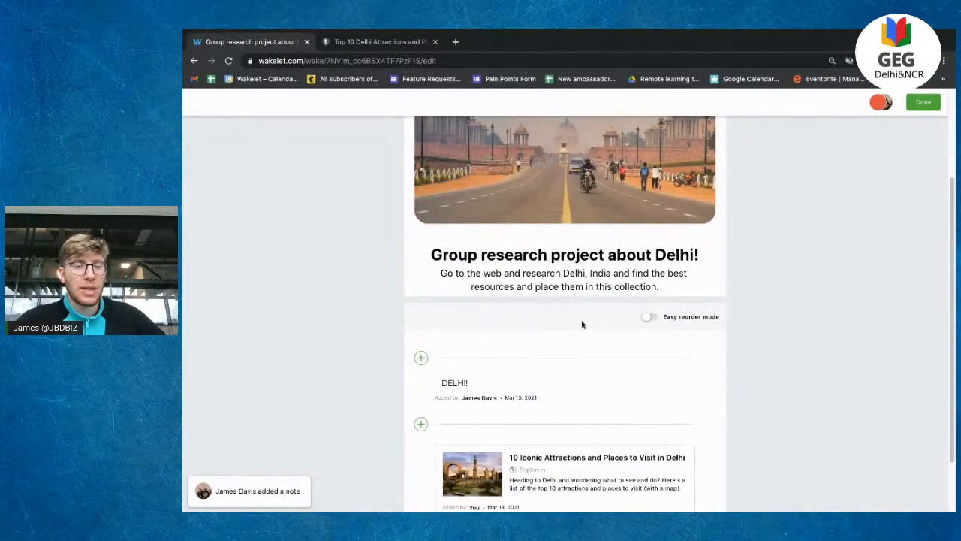
Step: Replace the TripSavvy card's description with 'daslkbdk;gds iuasidiug iudg asrdsa'
mouse_move(675, 388)
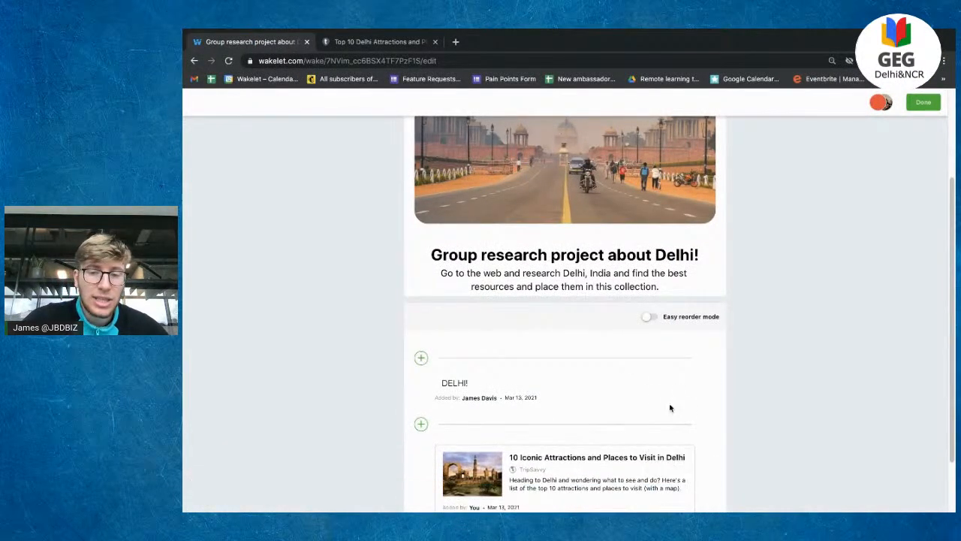
scroll(668, 406, down, 1)
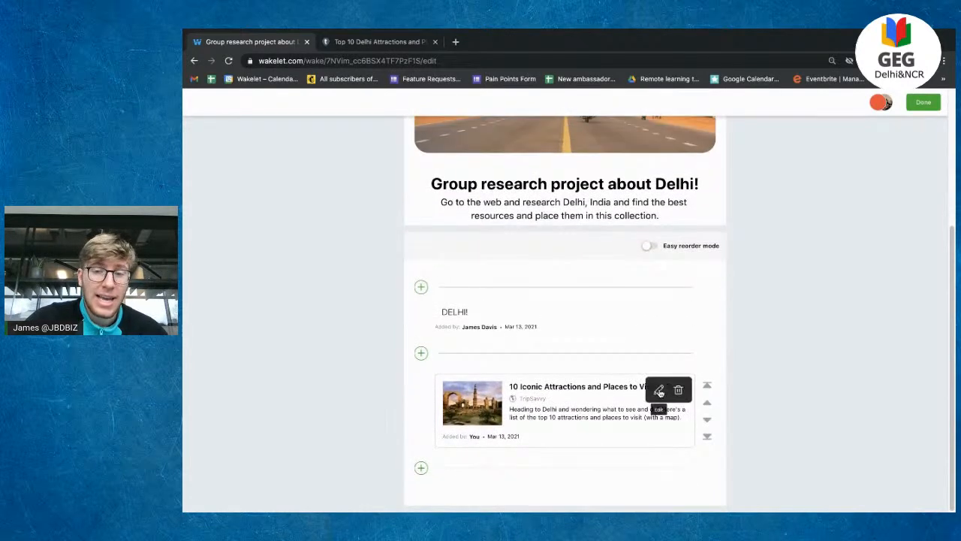
click(661, 390)
triple_click(607, 417)
text(daslk)
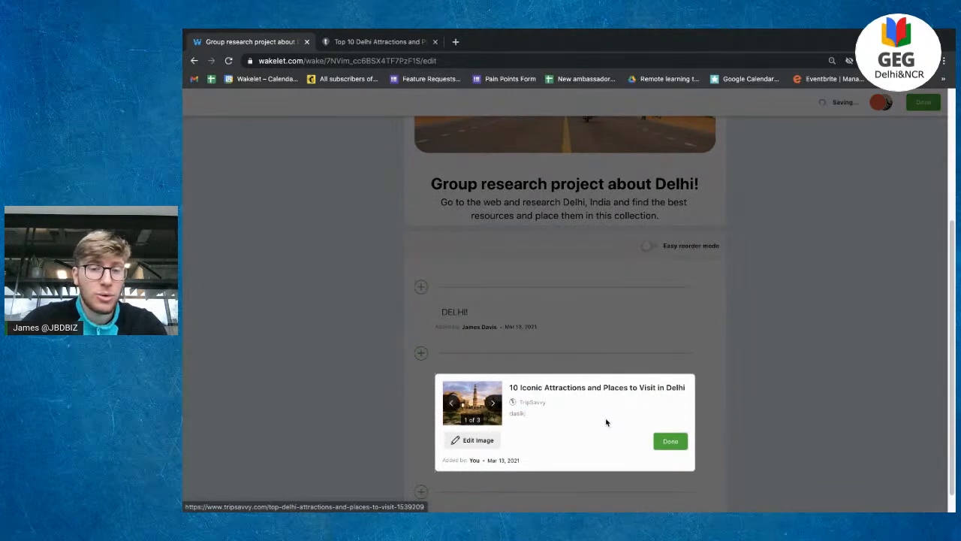
text(bdk;gds iuasidiug iudg asrdsaglasd)
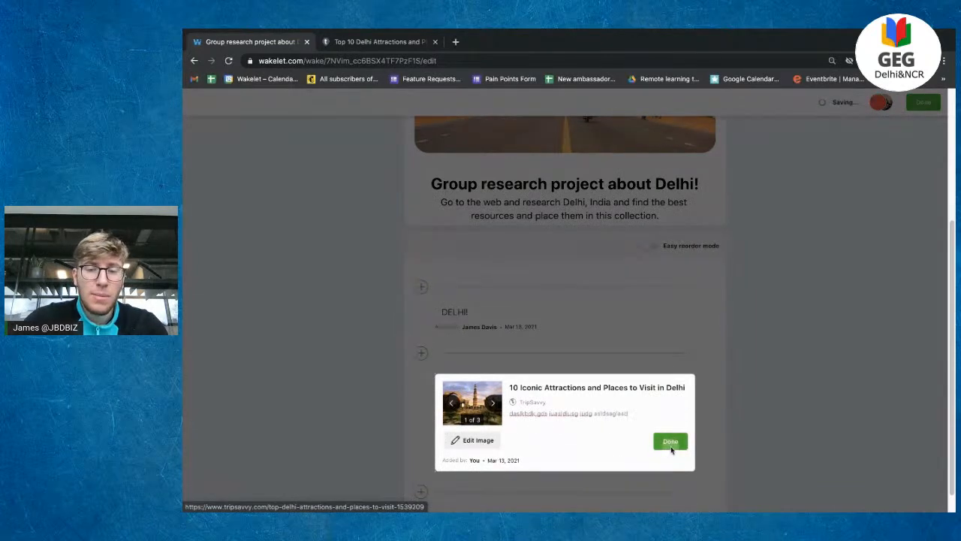
click(671, 441)
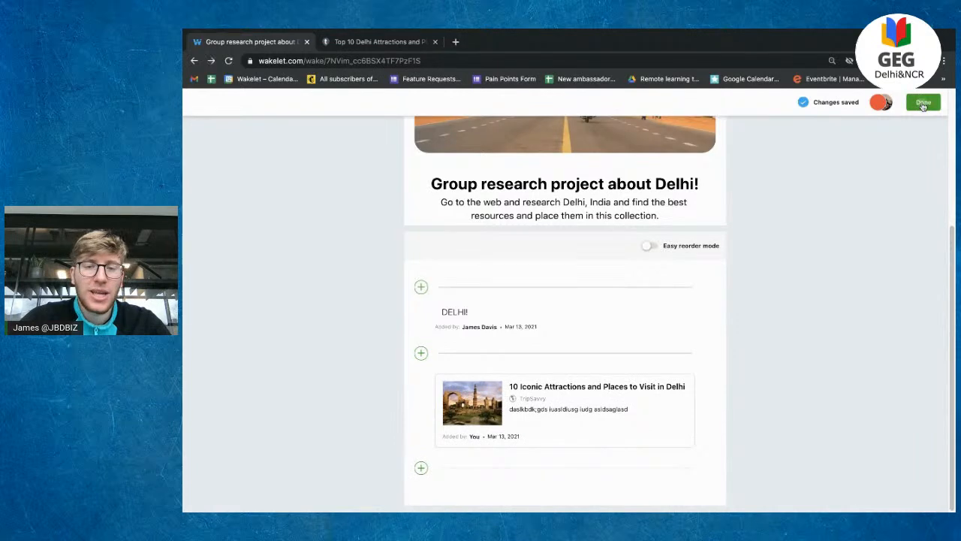
Step: Preview the finished collection, then switch its layout to Mood Board in the editing window
click(923, 103)
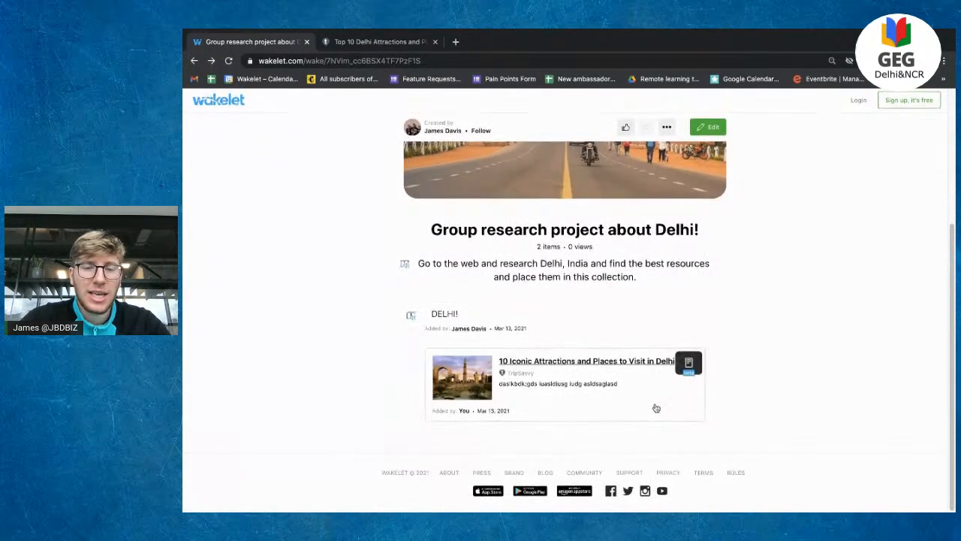
scroll(726, 311, up, 2)
scroll(726, 311, down, 2)
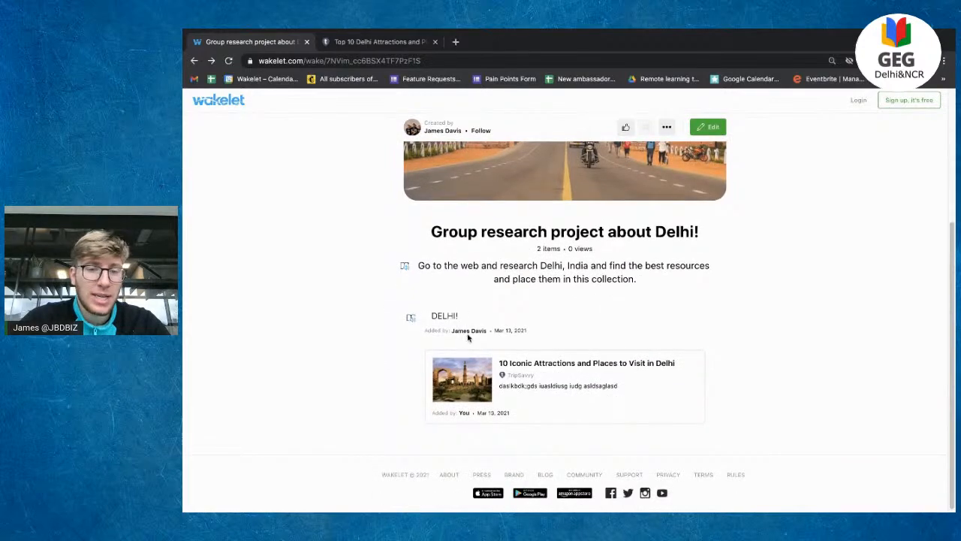
key(ctrl+Left)
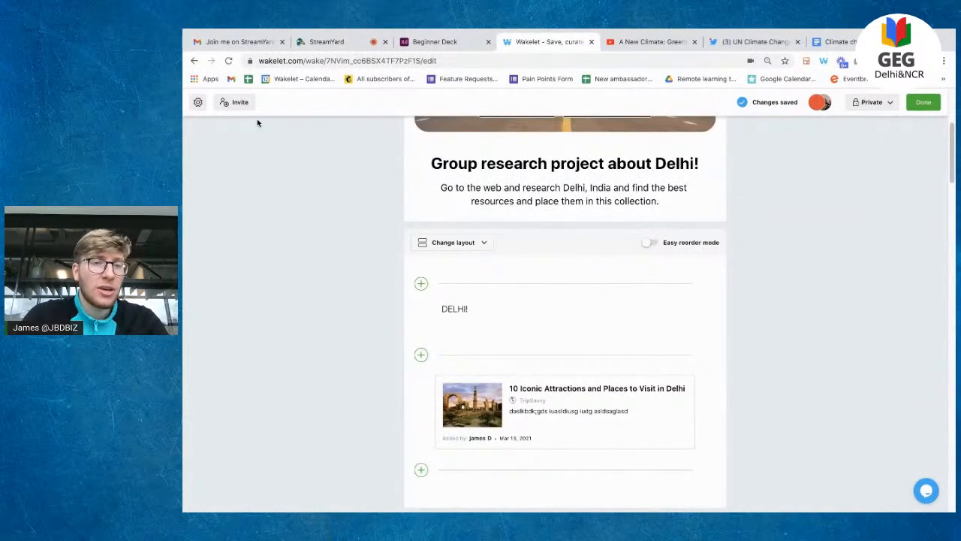
scroll(455, 256, up, 2)
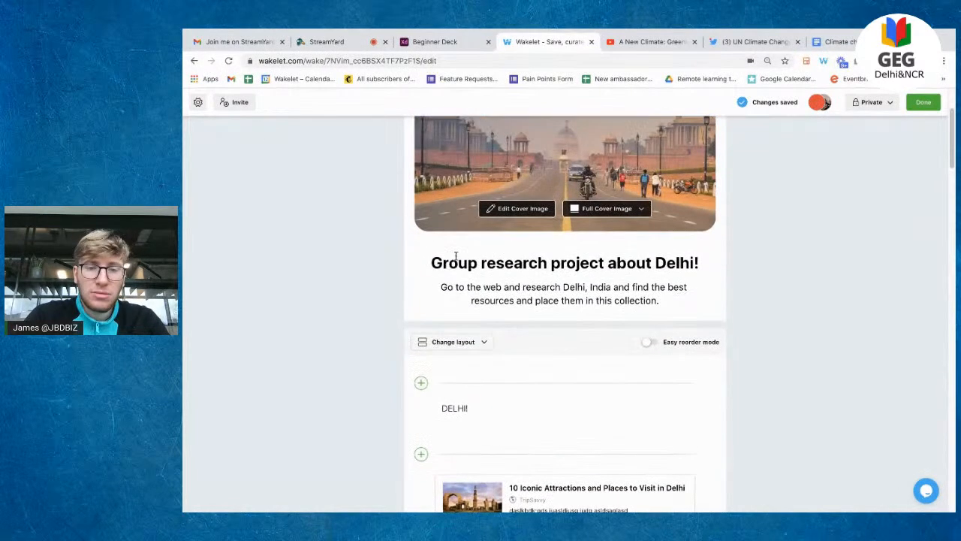
click(465, 349)
click(466, 430)
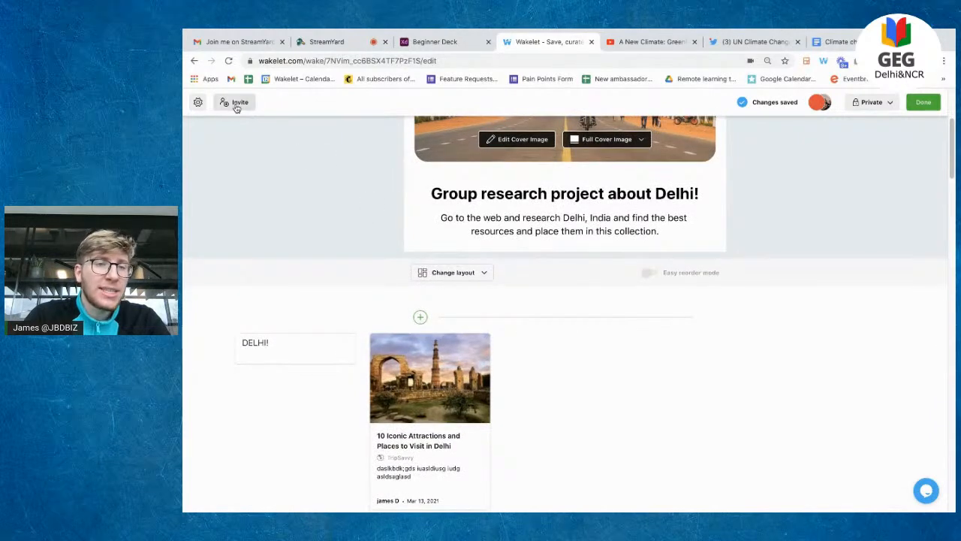
Step: Check the collection's contributor list in the Invite Contributors window
click(238, 103)
click(490, 223)
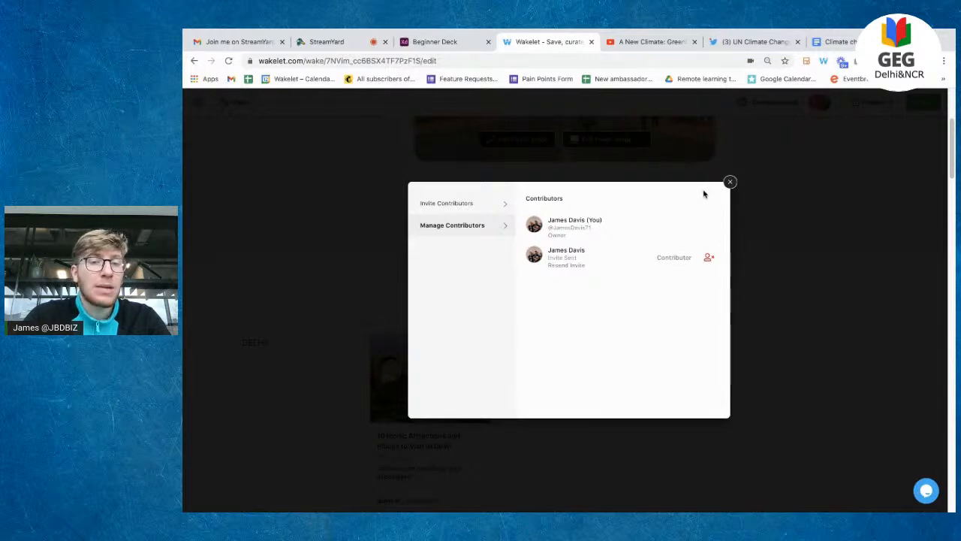
click(729, 183)
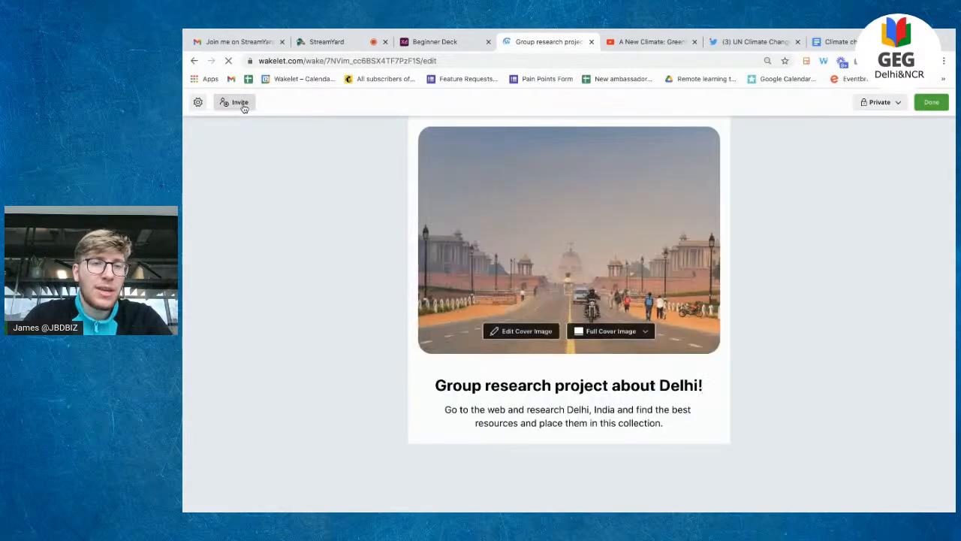
Step: Remove the second contributor, leaving only the owner, and show the invite link and code
click(240, 102)
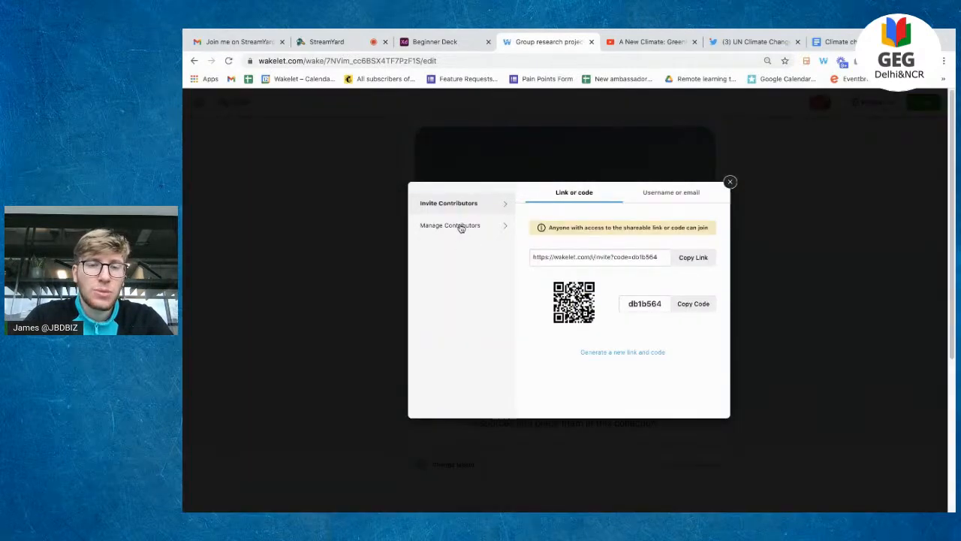
click(461, 227)
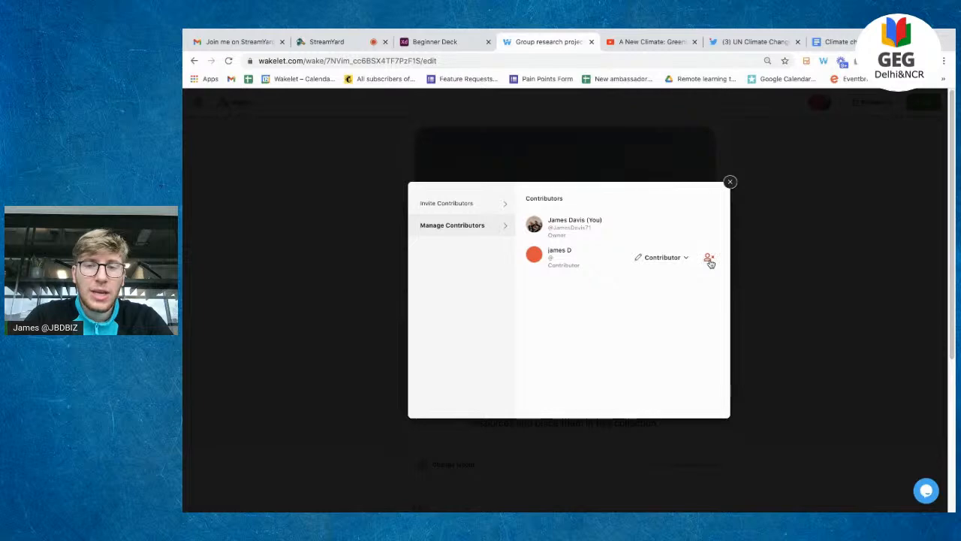
click(680, 257)
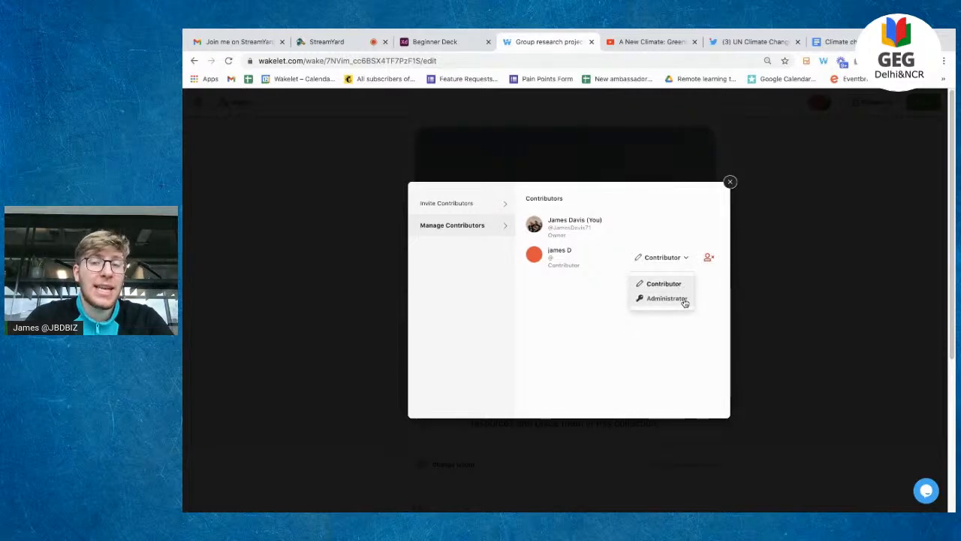
click(704, 320)
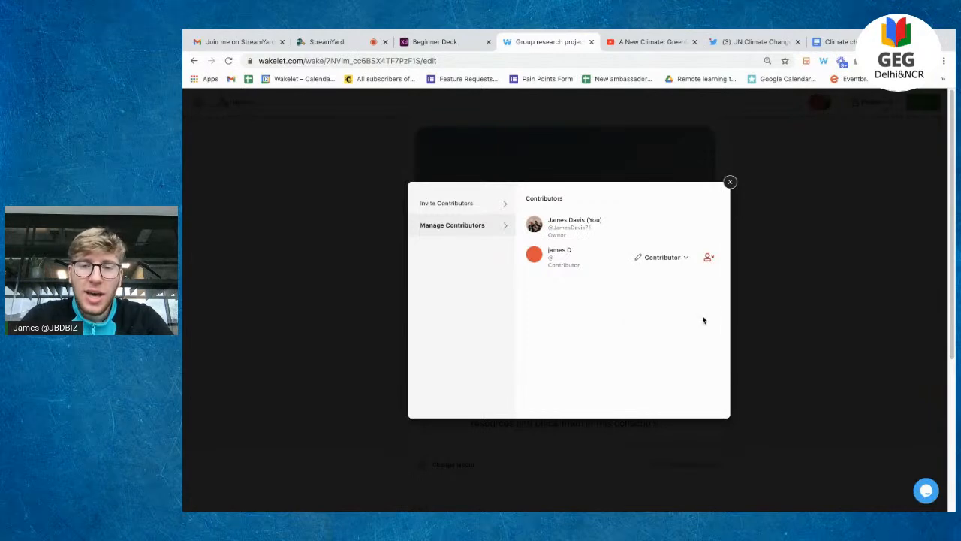
click(709, 259)
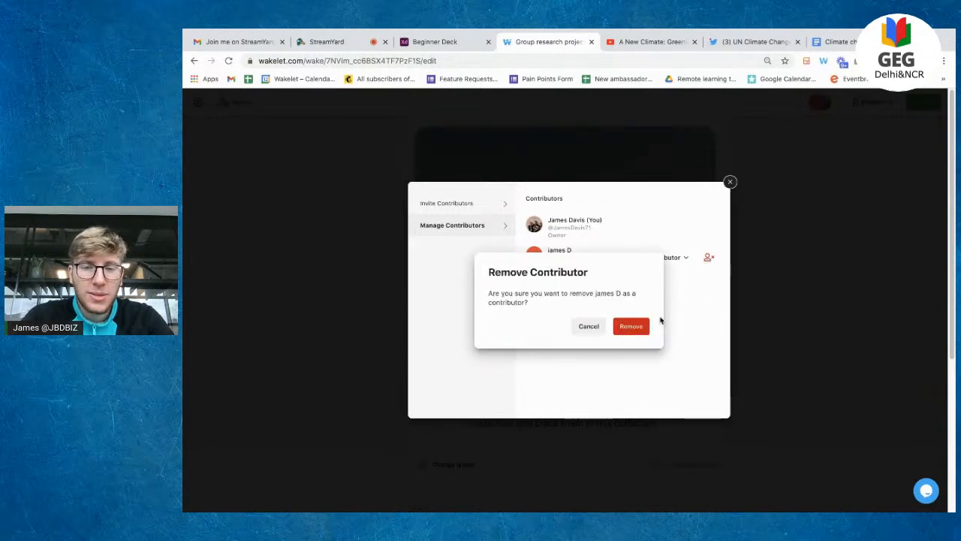
click(638, 327)
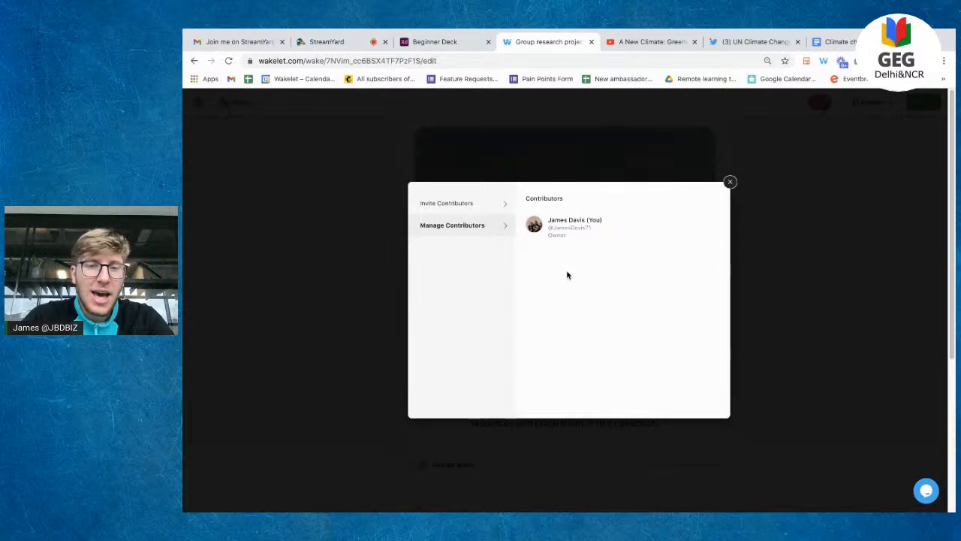
click(492, 213)
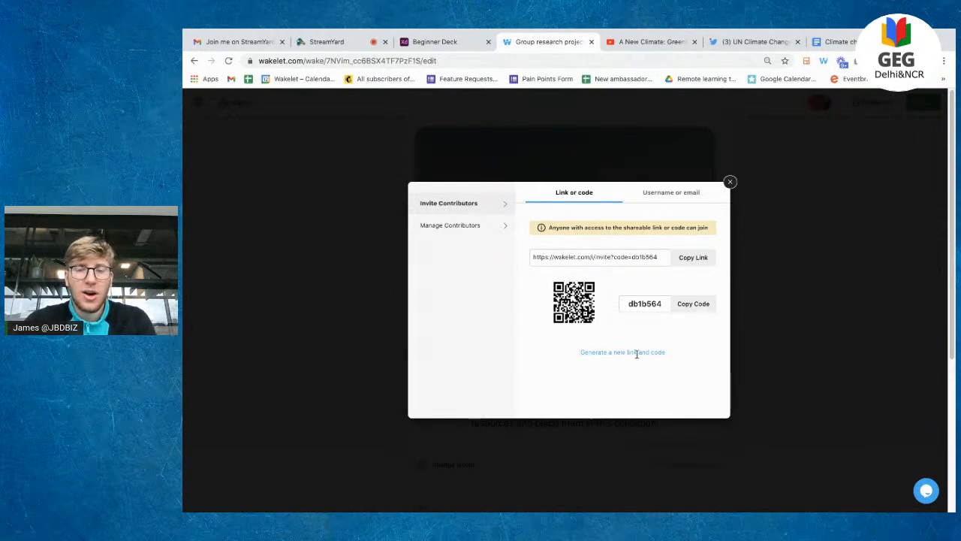
Step: Generate a new invite link and code, finish editing, and switch to the YouTube climate video
click(653, 352)
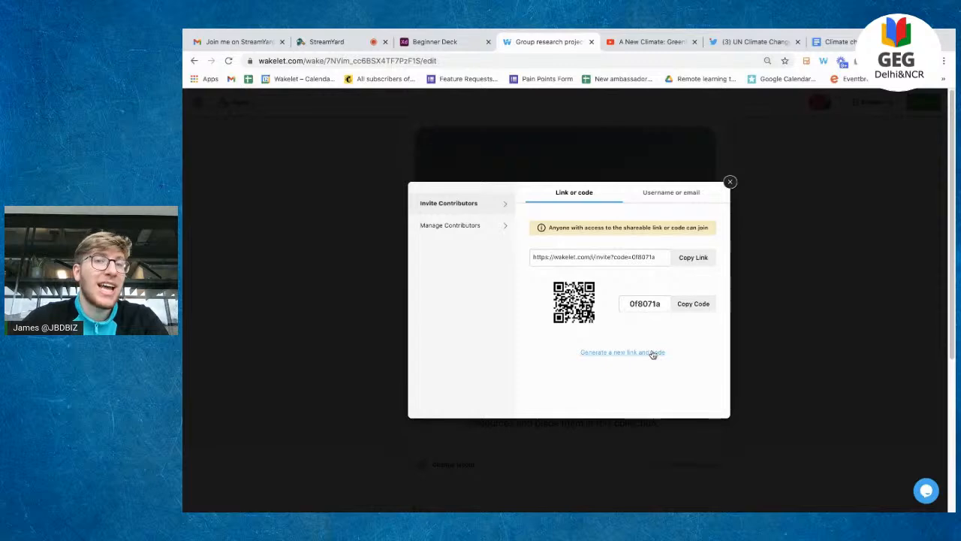
click(730, 182)
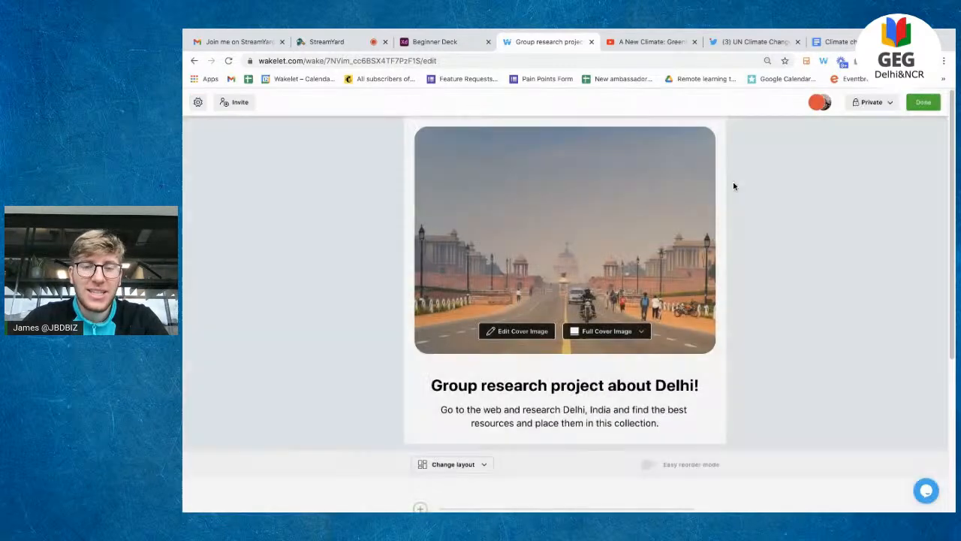
click(923, 102)
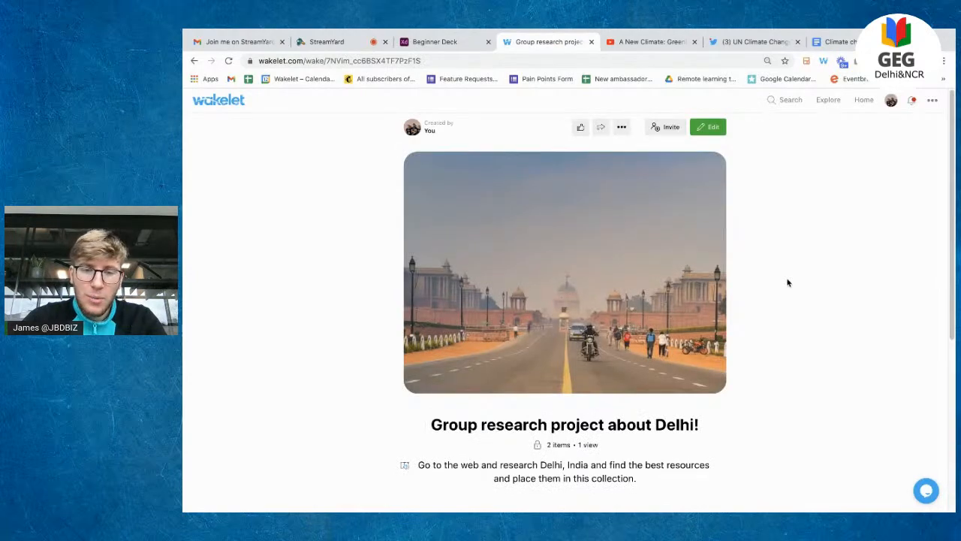
scroll(787, 282, down, 3)
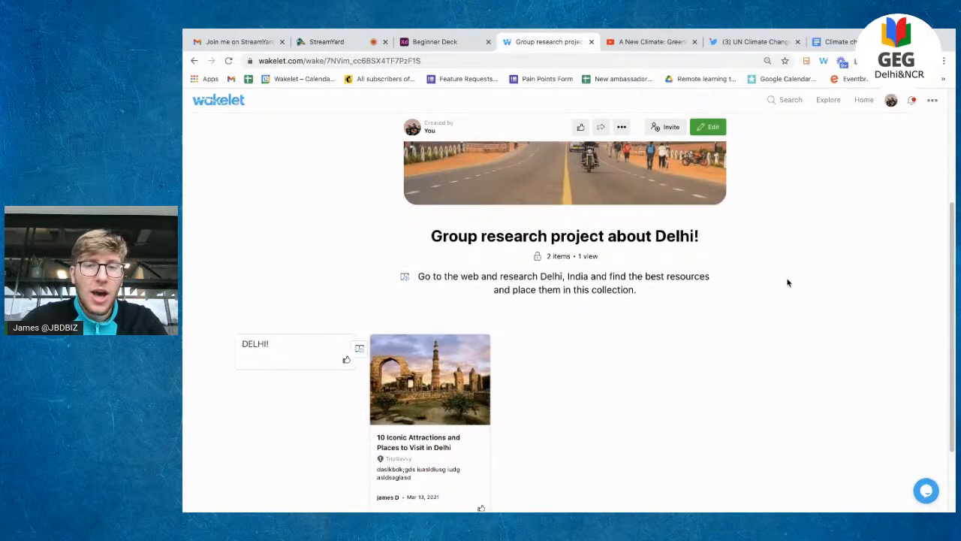
scroll(787, 280, down, 2)
scroll(781, 278, up, 5)
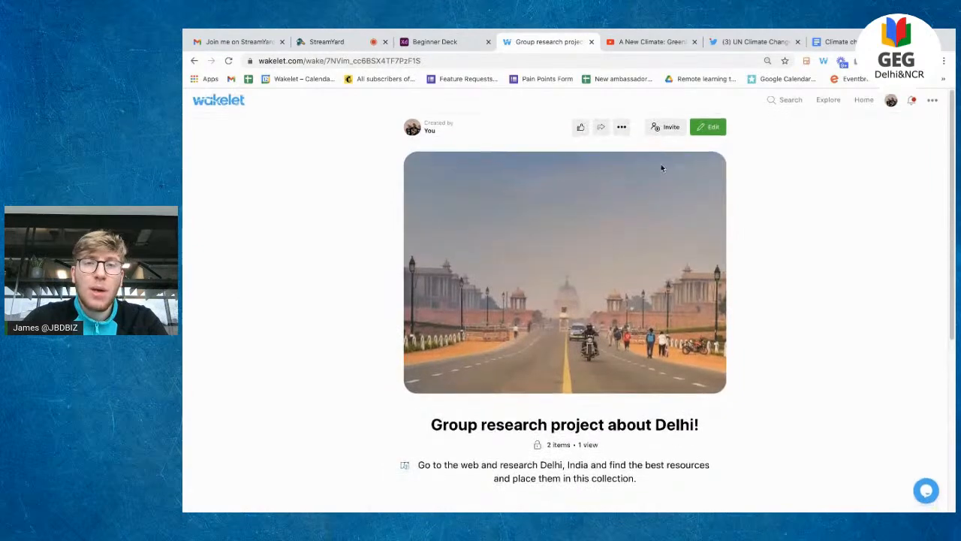
click(666, 43)
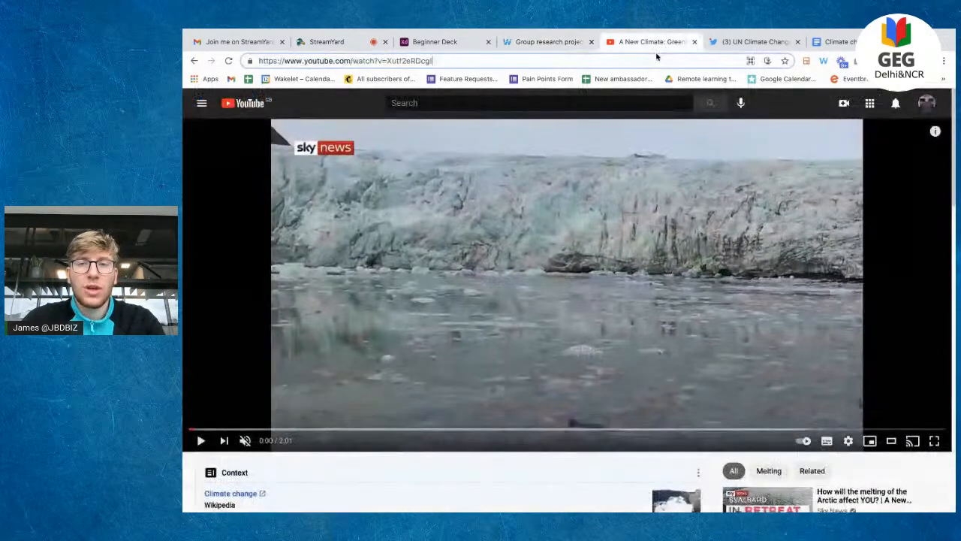
Step: Open the example kindergarten teacher's Wakelet profile, browse her collections, then return home
triple_click(655, 54)
text(bran)
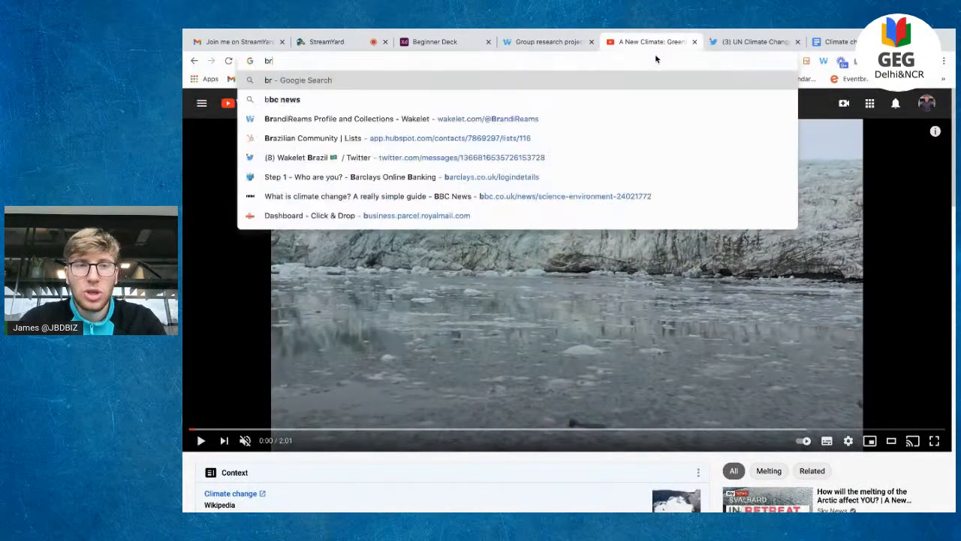
key(Down)
key(Down)
key(Down)
key(Down)
key(Down)
key(Down)
key(Up)
key(Return)
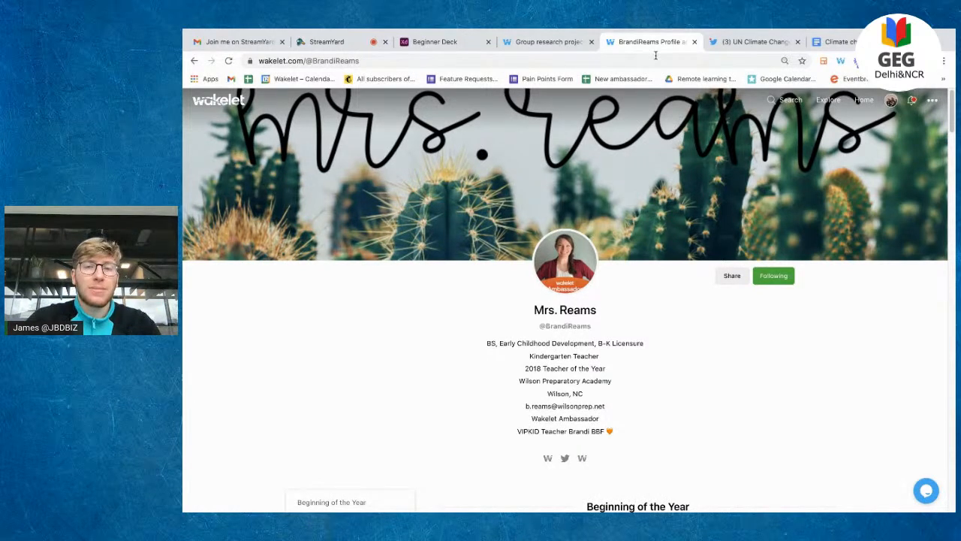
scroll(685, 214, down, 1)
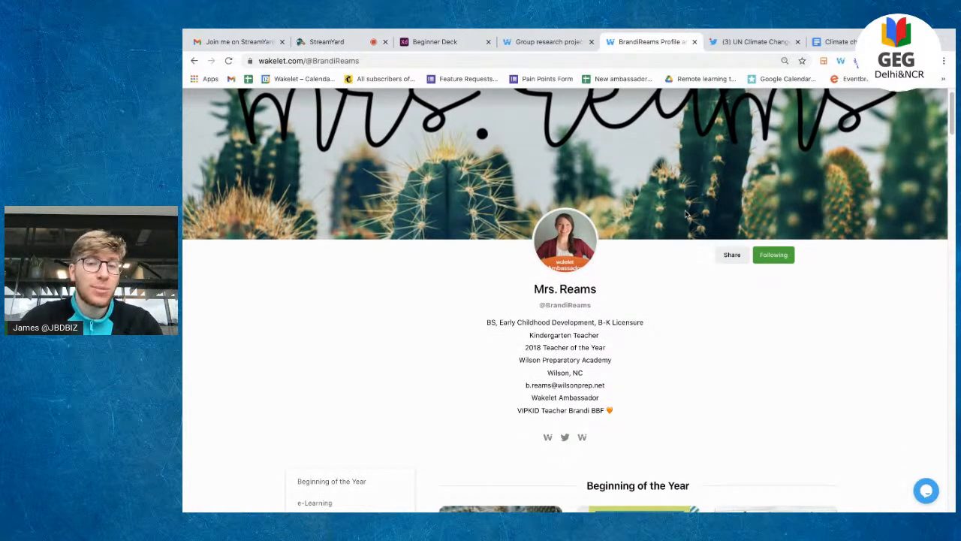
scroll(684, 215, down, 1)
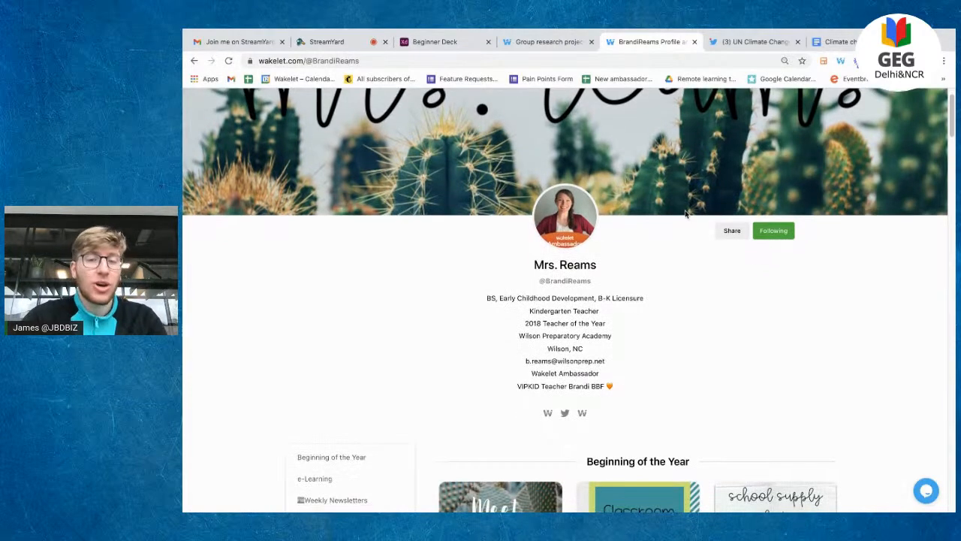
scroll(685, 215, down, 2)
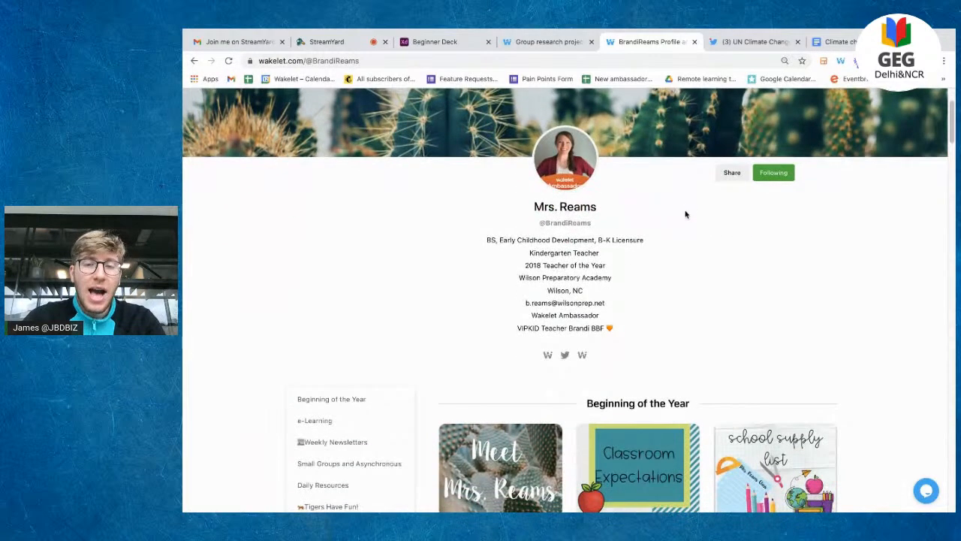
scroll(685, 215, down, 4)
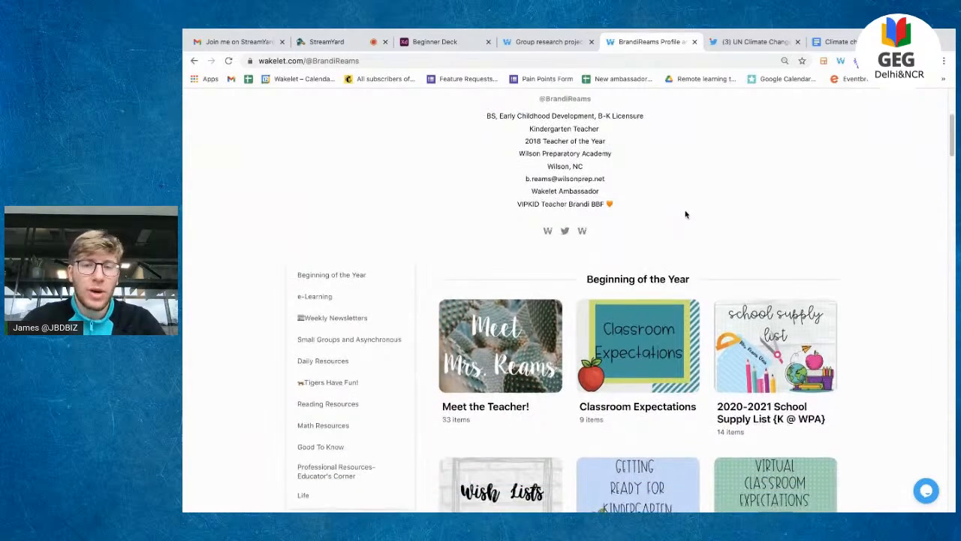
scroll(685, 214, down, 2)
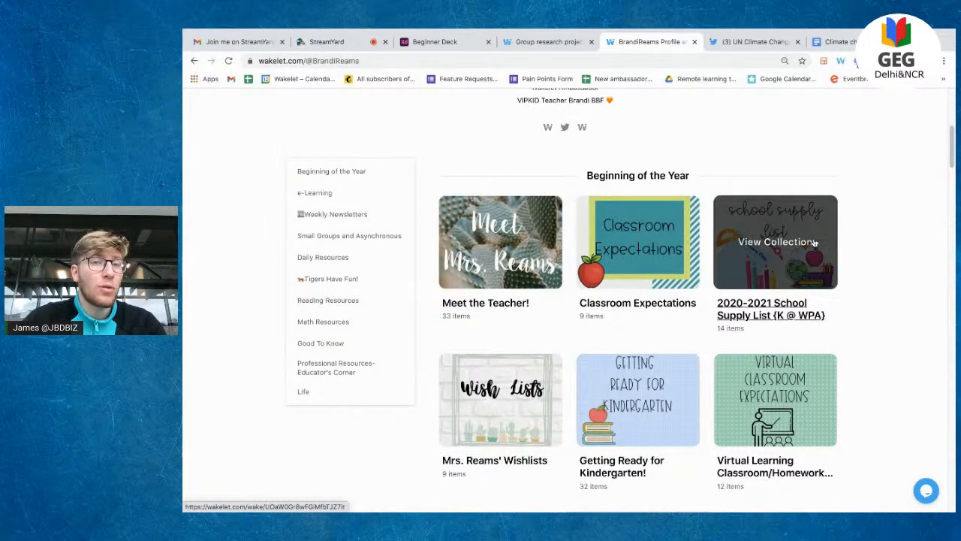
scroll(815, 243, up, 5)
click(867, 101)
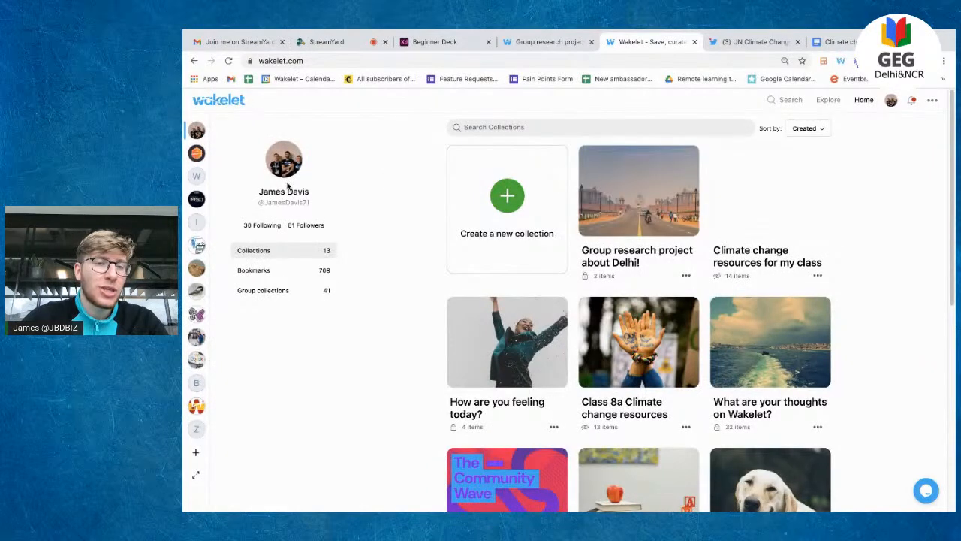
Step: Open your own public Wakelet profile and scroll through it
click(289, 189)
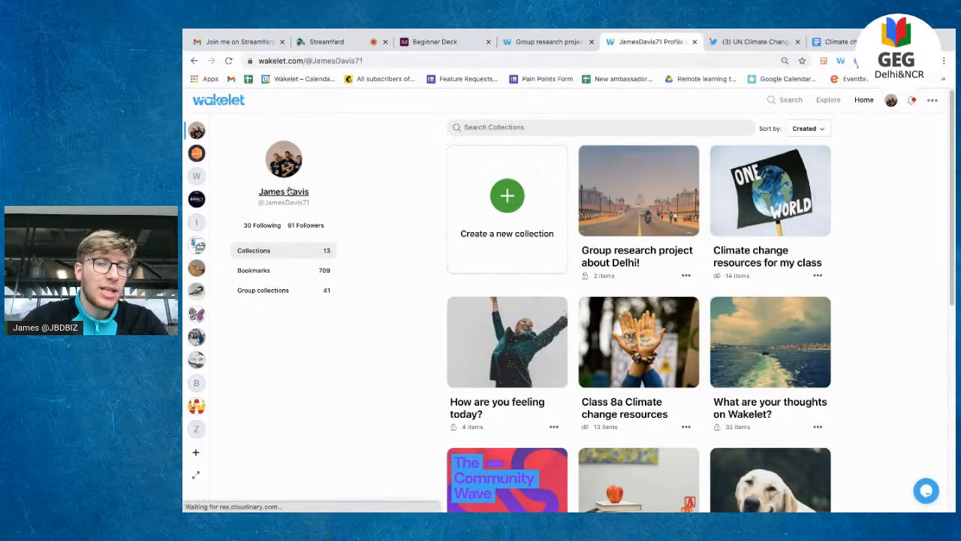
scroll(453, 249, down, 3)
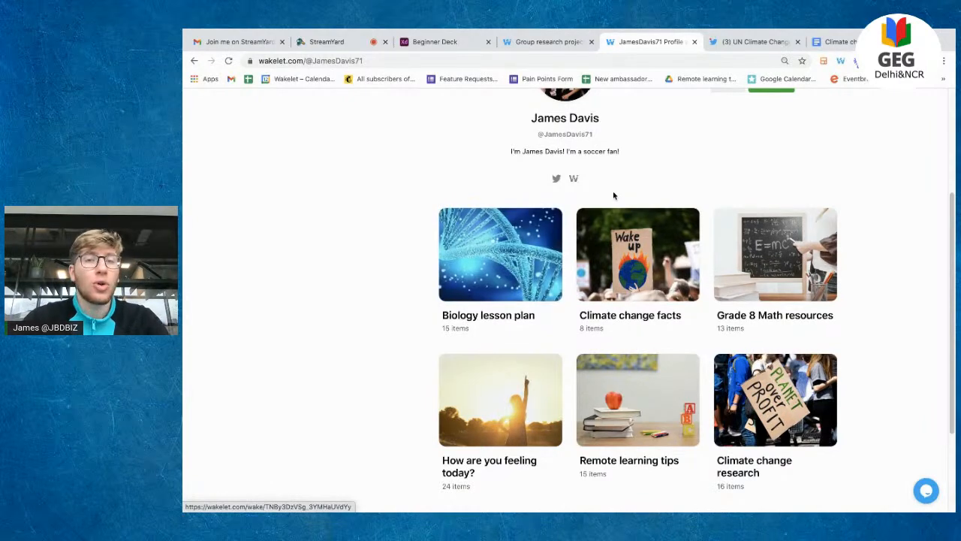
scroll(614, 196, left, 5)
scroll(614, 195, left, 5)
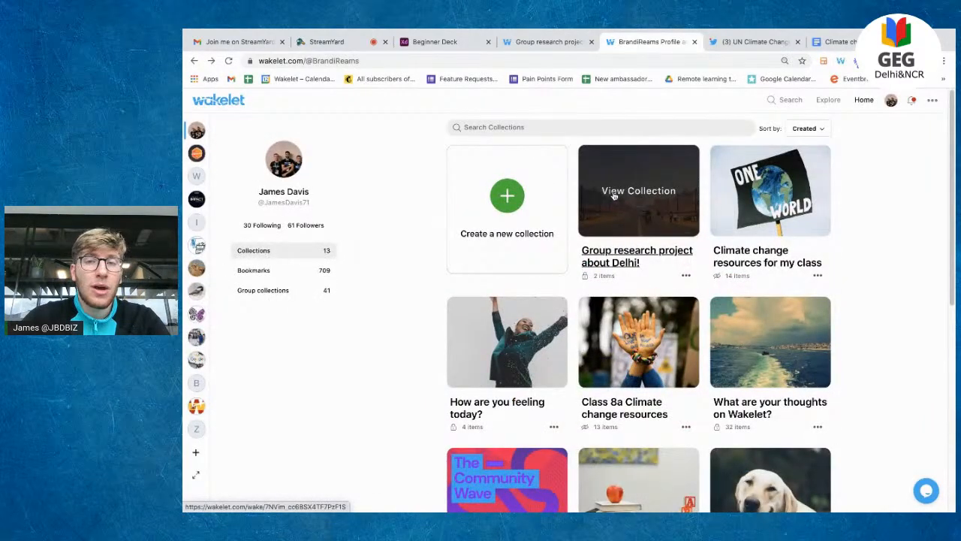
Step: Scroll down the teacher's profile through her Beginning of the Year collections
scroll(728, 451, down, 4)
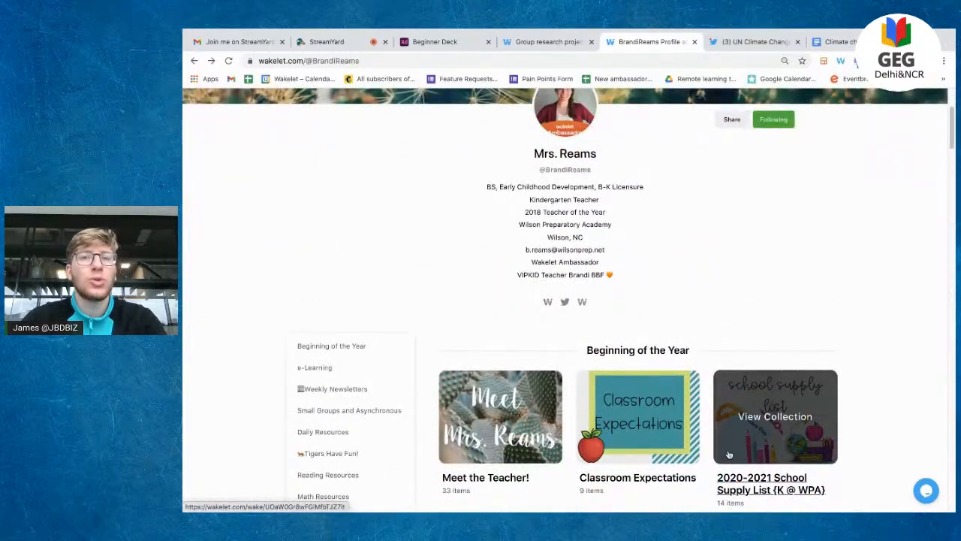
scroll(728, 455, down, 4)
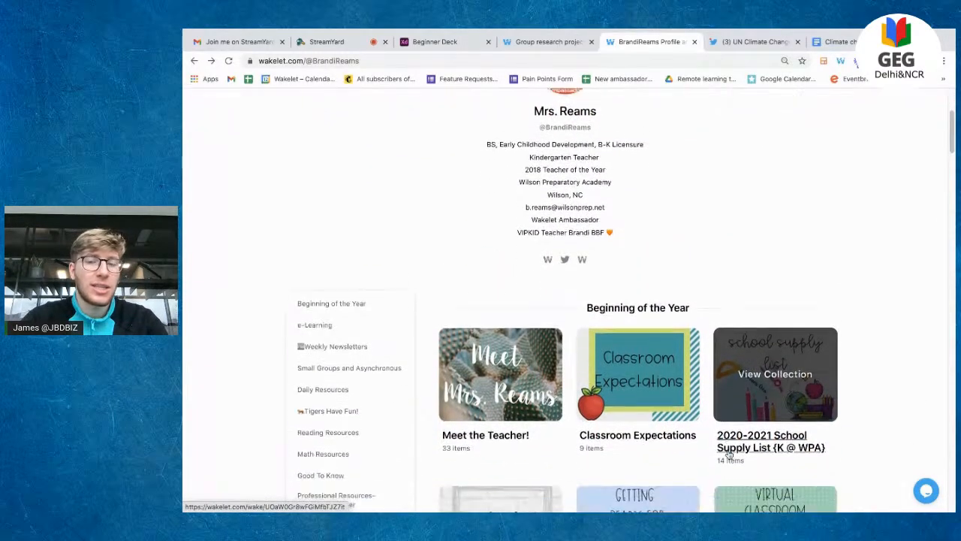
scroll(728, 454, down, 1)
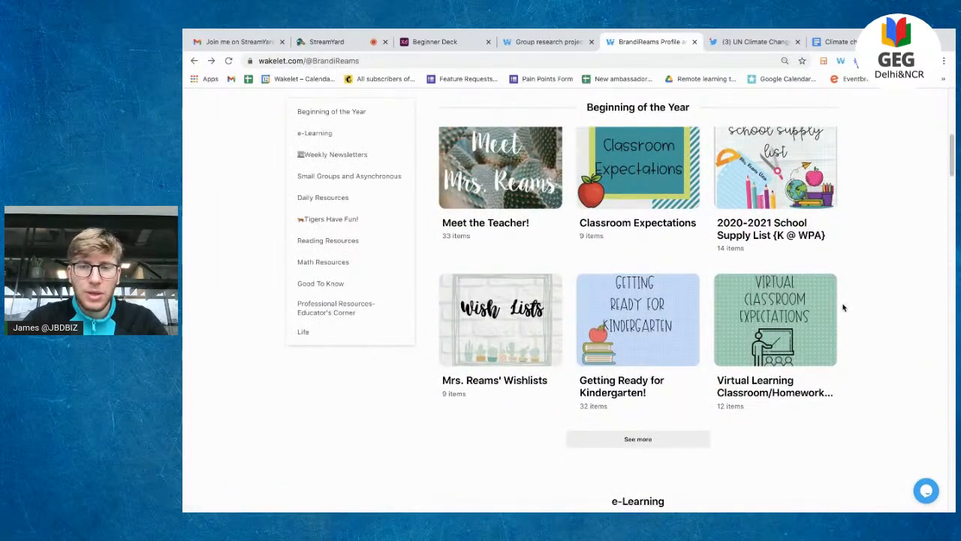
Step: Open and scroll through the Virtual Learning Classroom/Homework Expectations collection
click(772, 317)
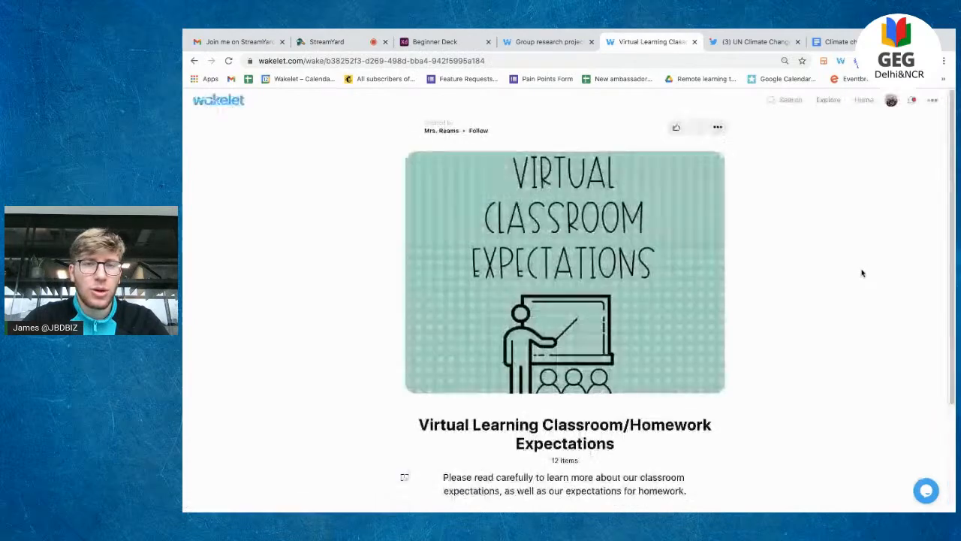
scroll(861, 268, down, 2)
scroll(862, 273, down, 15)
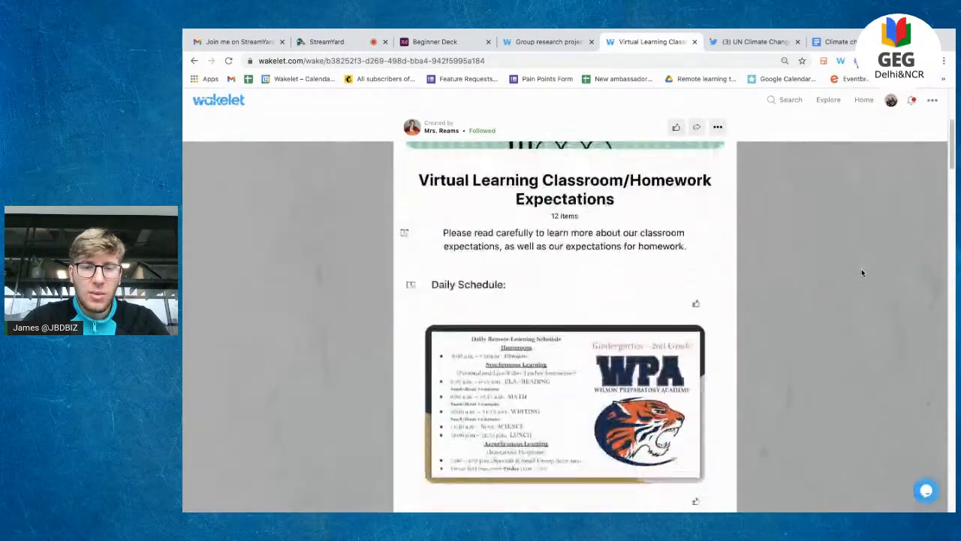
scroll(862, 272, down, 6)
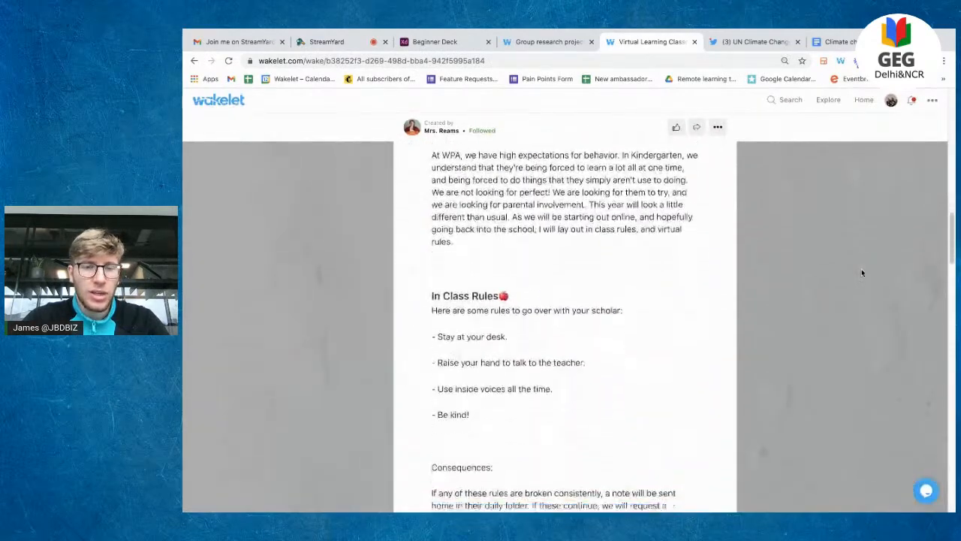
scroll(861, 272, up, 8)
scroll(862, 272, up, 4)
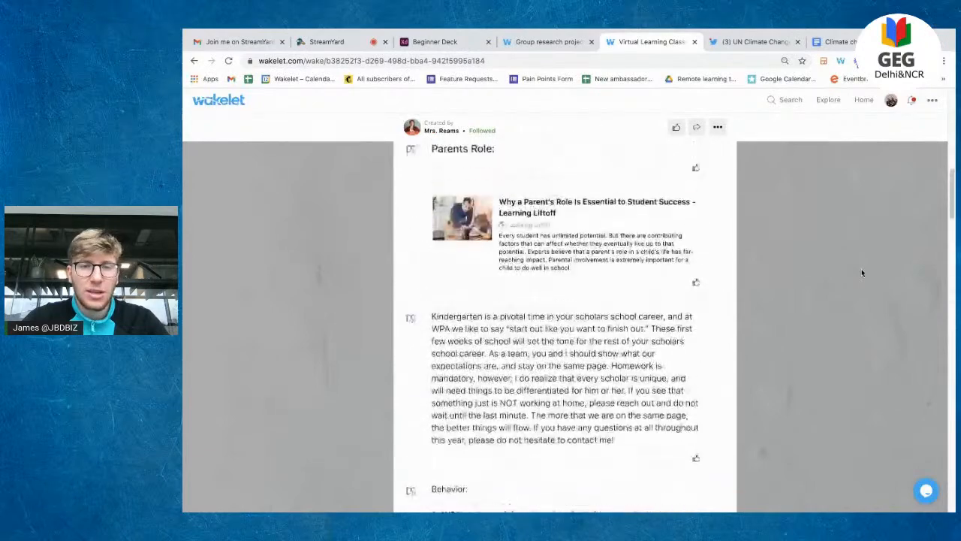
Step: View the enlarged daily remote learning schedule, then open the 2020-2021 School Supply List collection
click(636, 229)
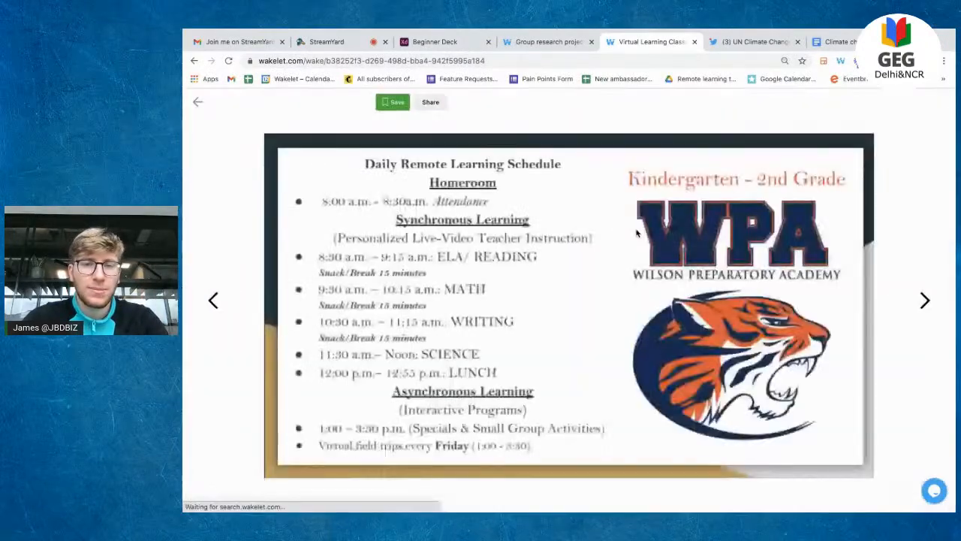
click(198, 102)
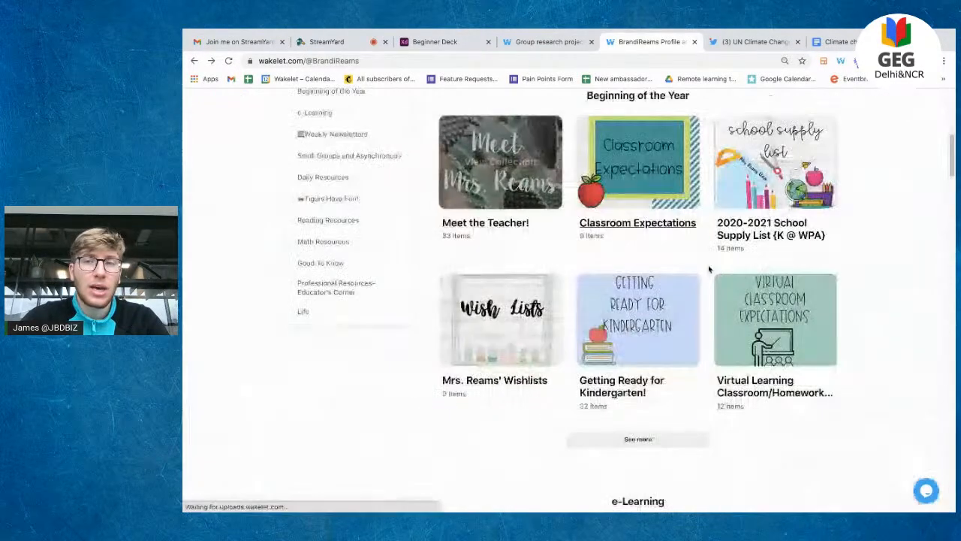
click(788, 176)
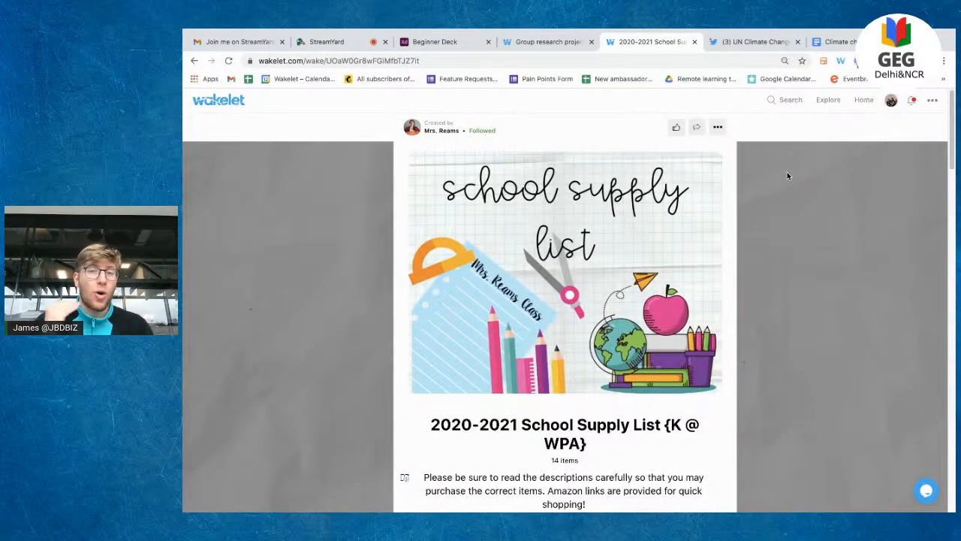
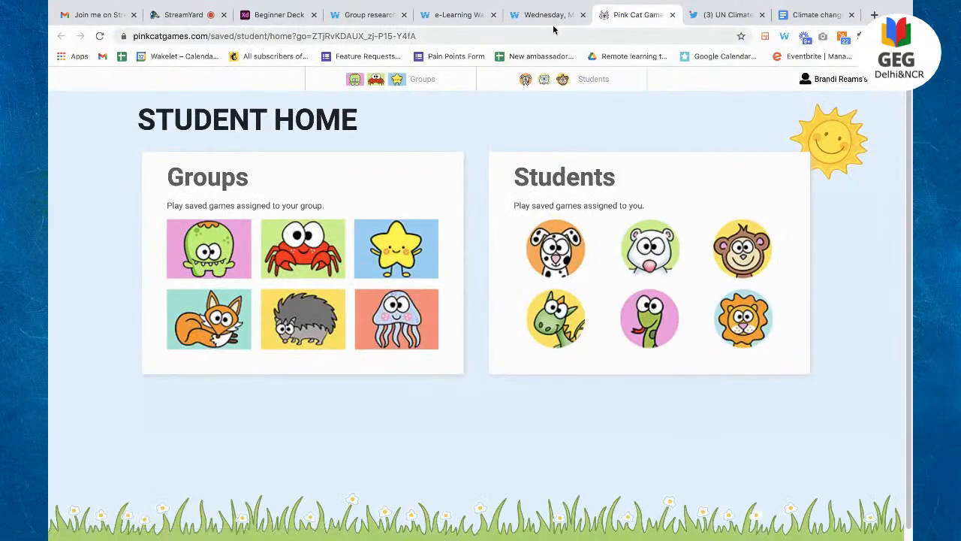
Step: Go back to the Wednesday lesson collection tab and scroll down its items
click(548, 17)
scroll(531, 260, down, 4)
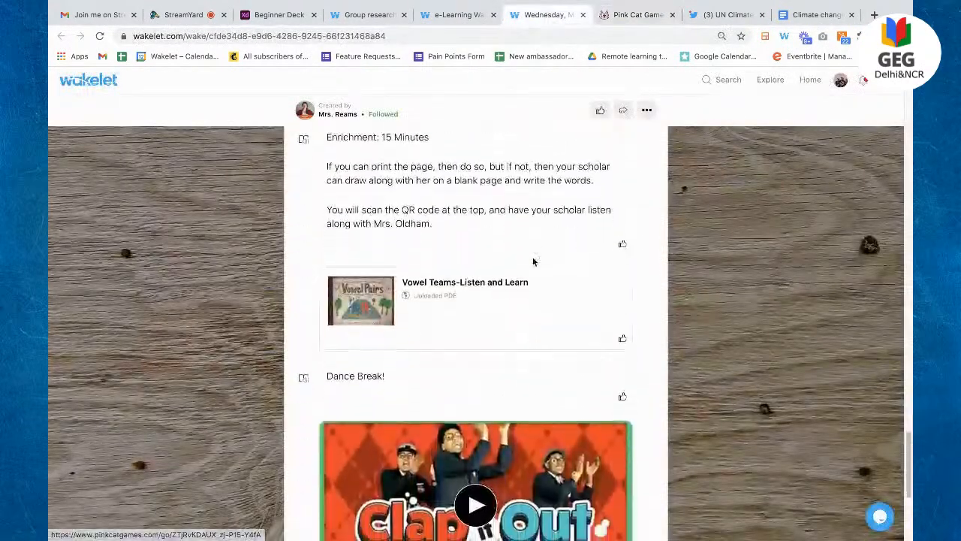
Step: Open the Vowel Teams-Listen and Learn PDF and scroll through it
click(454, 296)
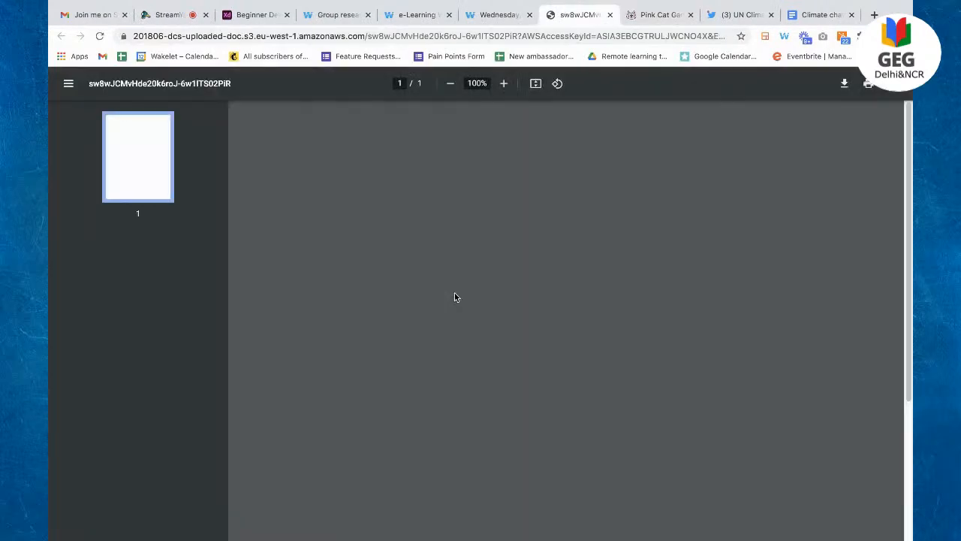
scroll(454, 296, down, 3)
scroll(455, 296, up, 1)
scroll(456, 296, up, 3)
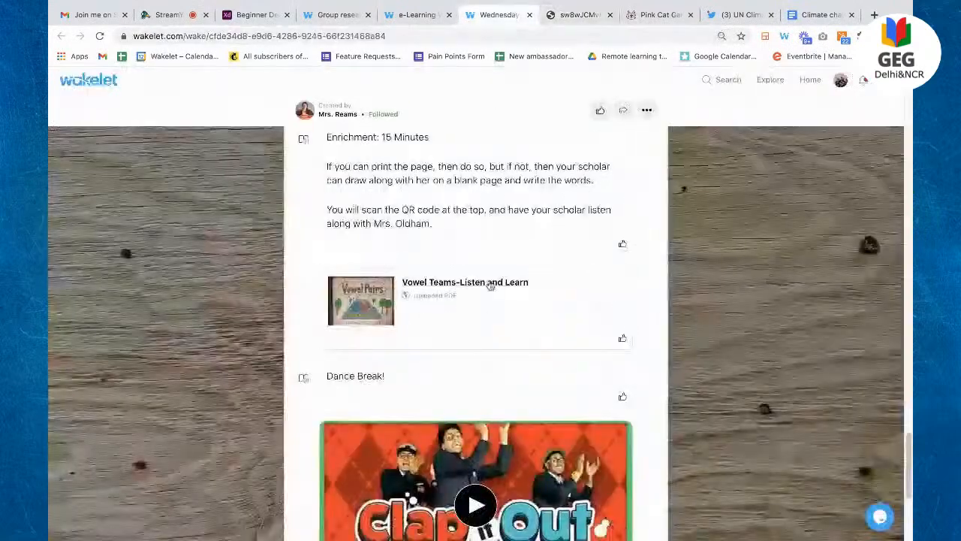
Step: Back in the Wednesday collection, play the Clap It Out video, close it, and scroll the items
click(495, 14)
click(470, 362)
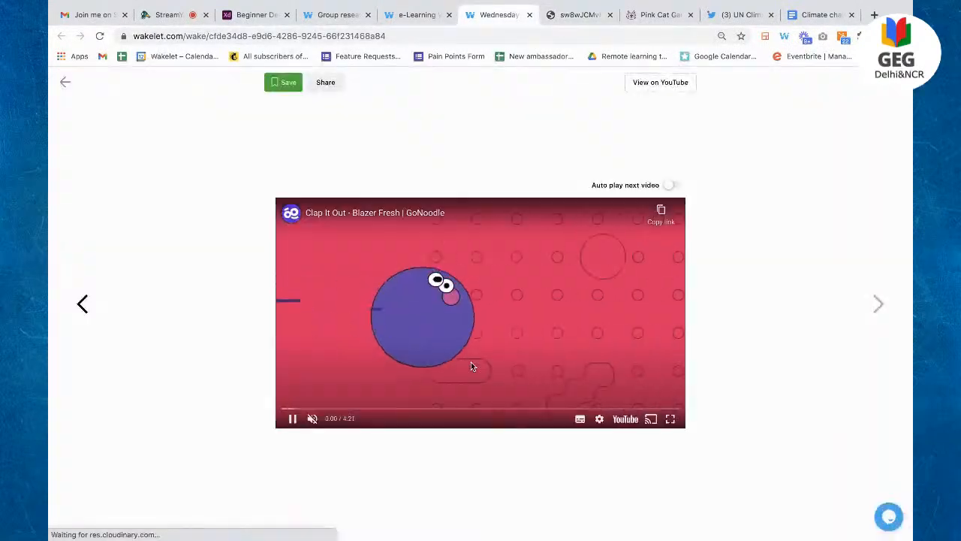
click(65, 82)
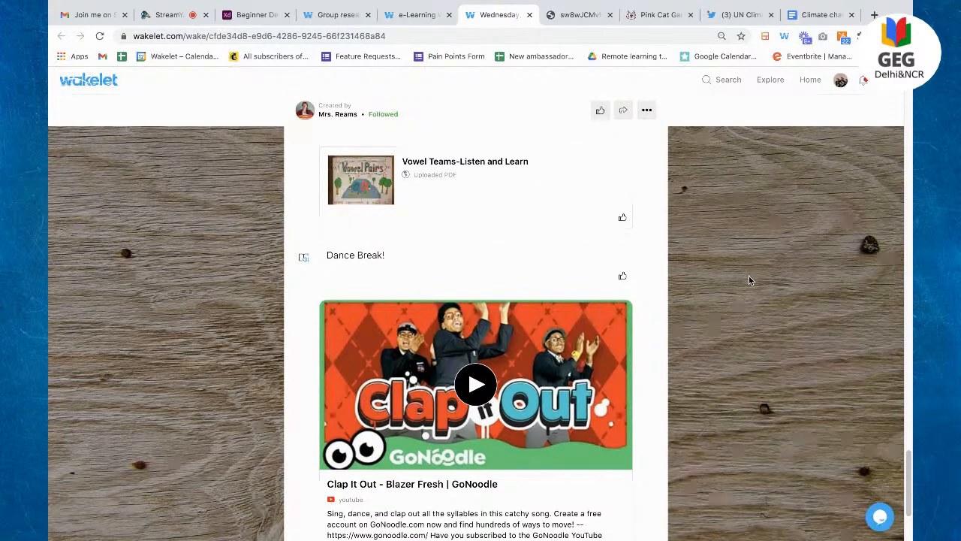
scroll(749, 280, up, 10)
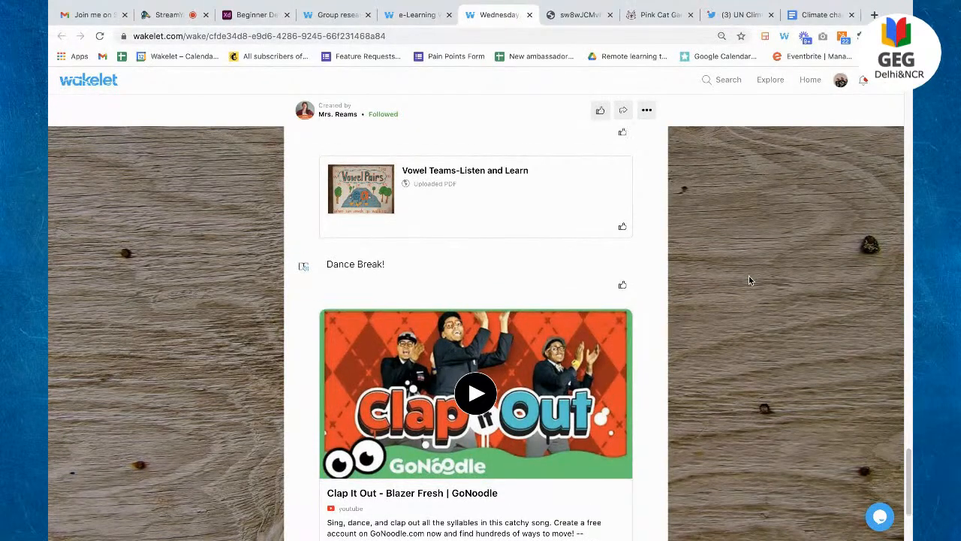
scroll(749, 280, up, 10)
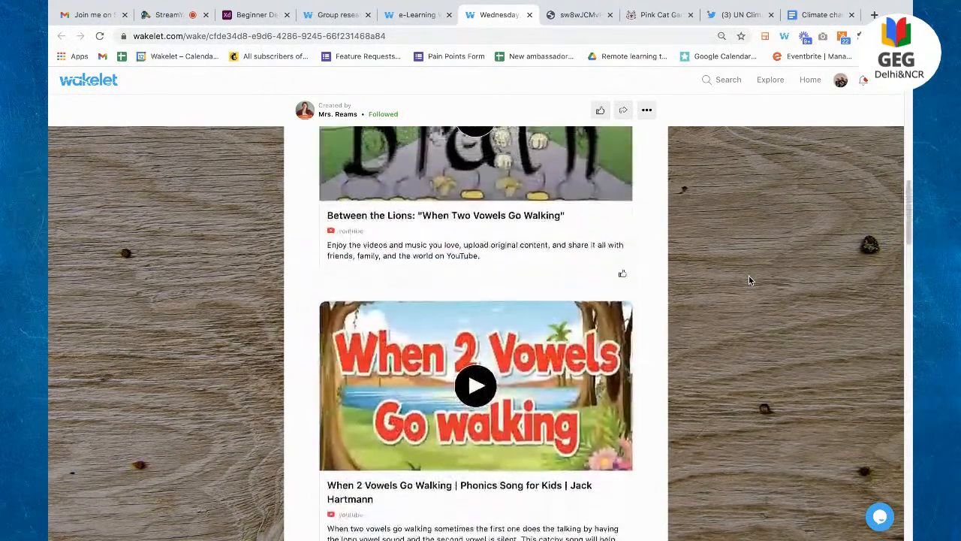
scroll(748, 280, down, 4)
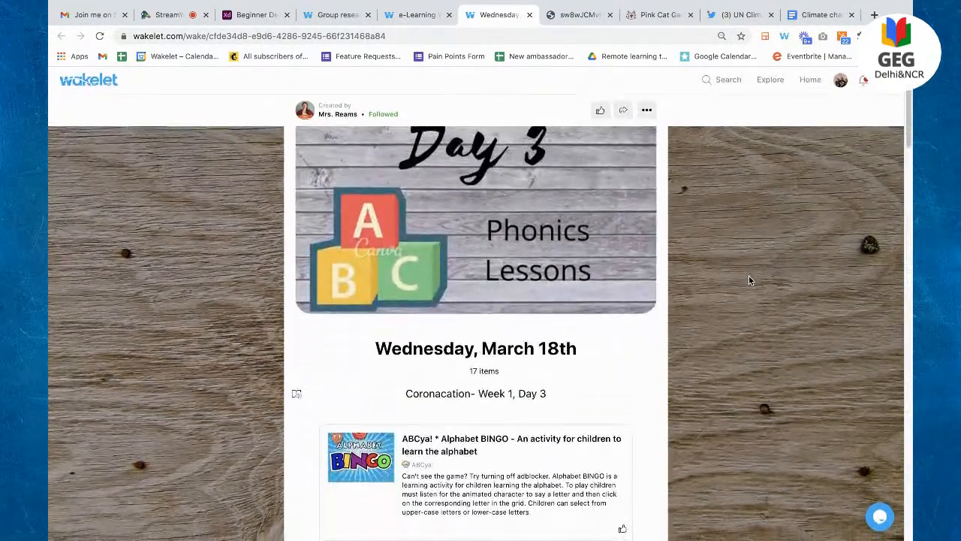
scroll(748, 280, down, 4)
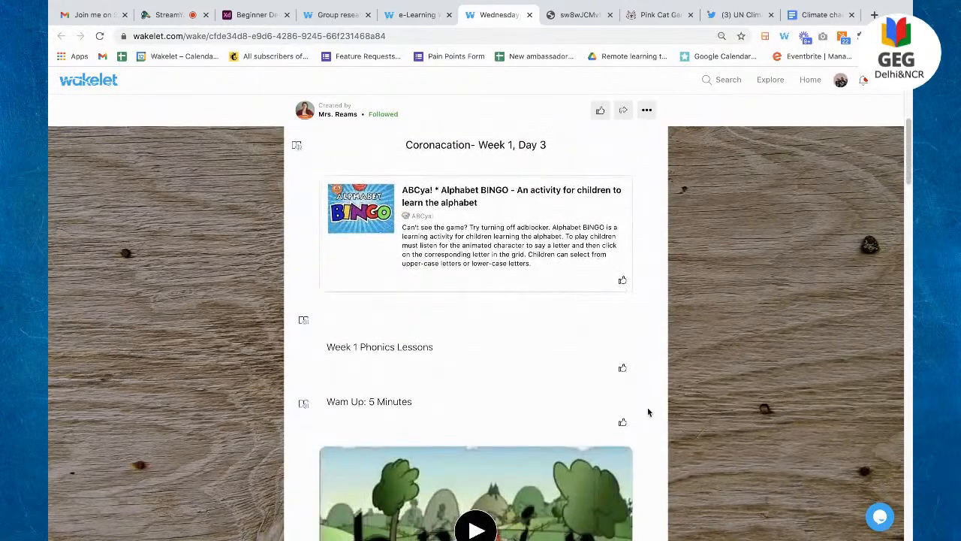
Step: Check the collection's Share options, then close the Wednesday tab for the Archived Weekly Lessons collection
click(623, 111)
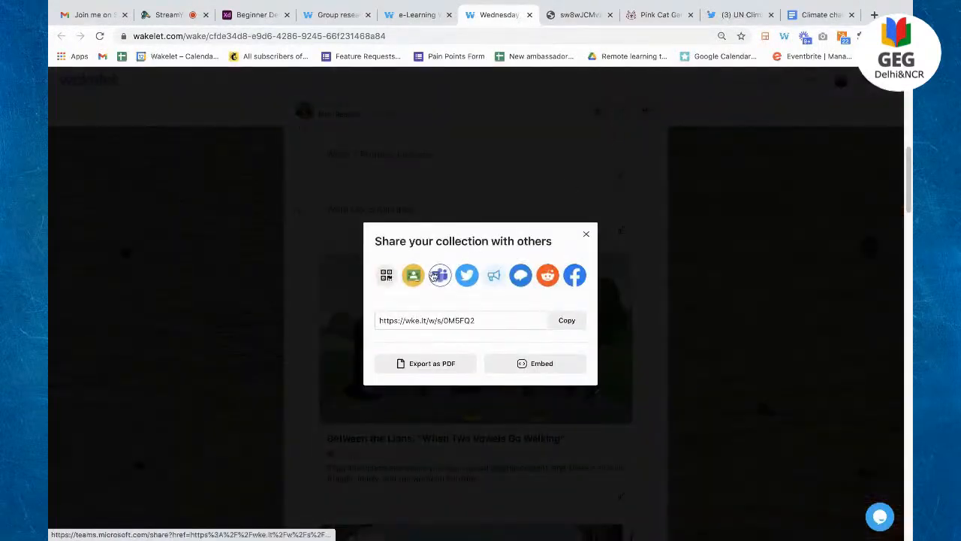
click(585, 238)
click(529, 14)
click(419, 17)
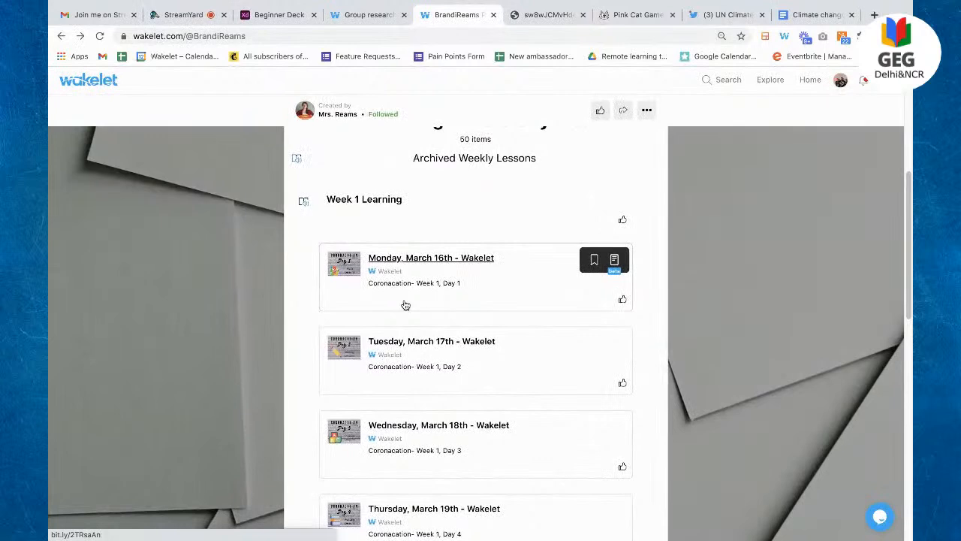
Step: Open the 2020-2021 Newsletters collection from Weekly Newsletters, then its Week Three News newsletter
key(Escape)
scroll(403, 300, down, 3)
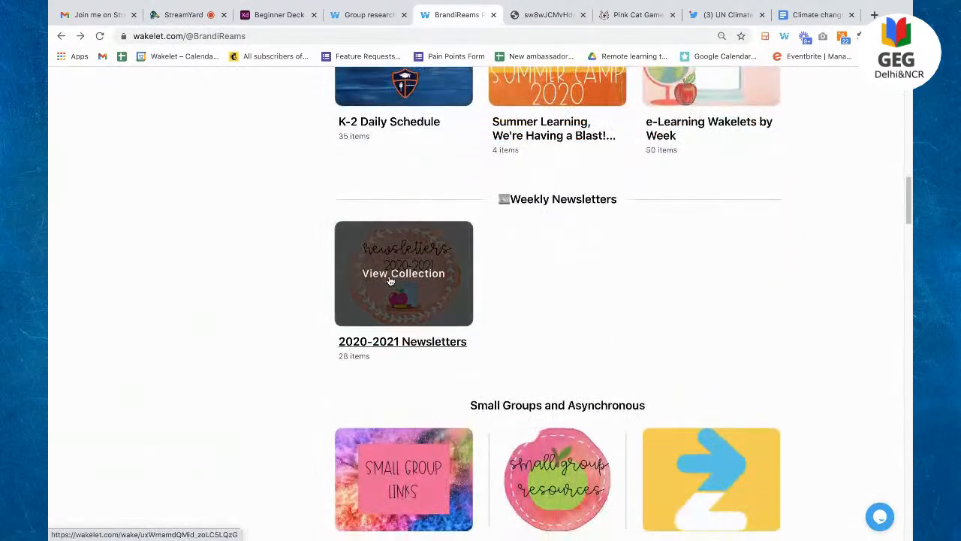
click(390, 281)
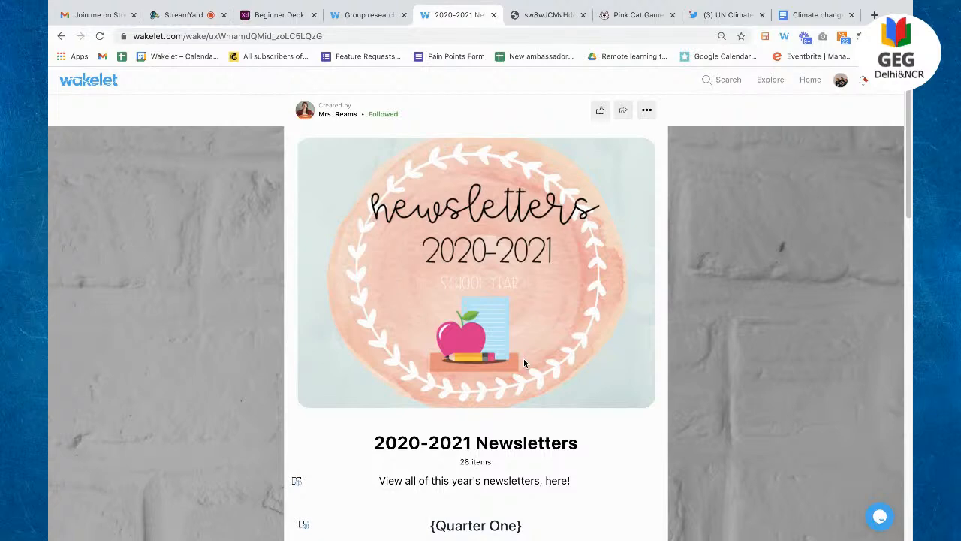
scroll(523, 358, down, 7)
click(478, 294)
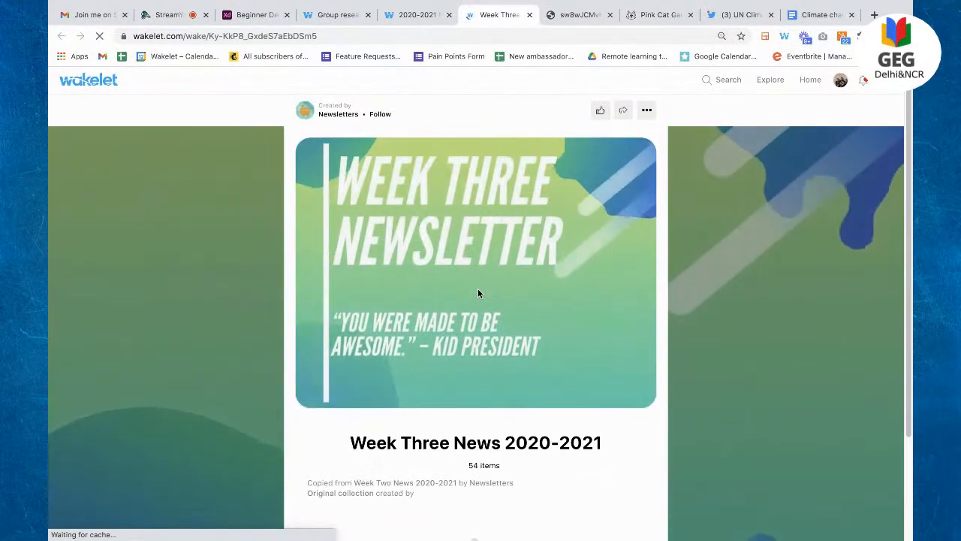
Step: Scroll through the Week Three News items and open This Week's Goals in Immersive Reader
scroll(478, 294, down, 3)
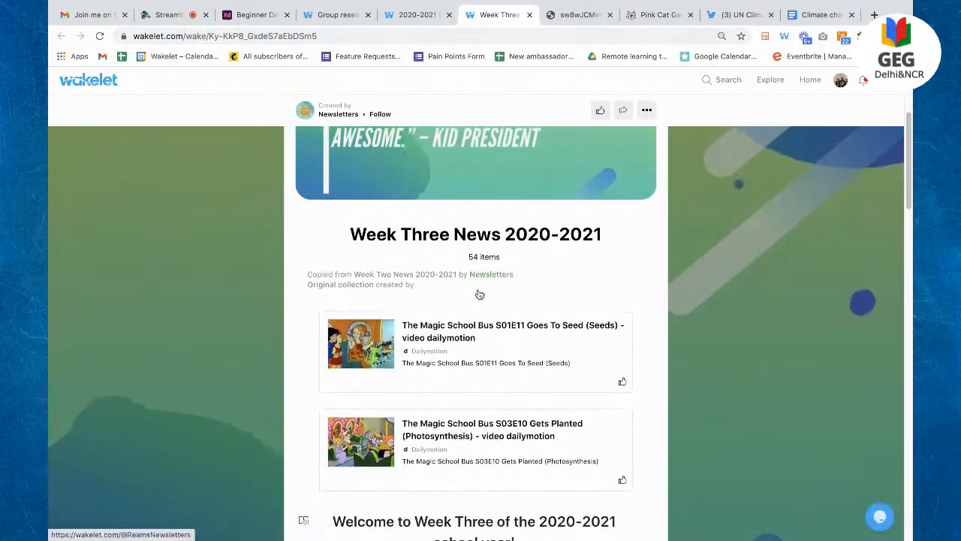
scroll(479, 294, down, 5)
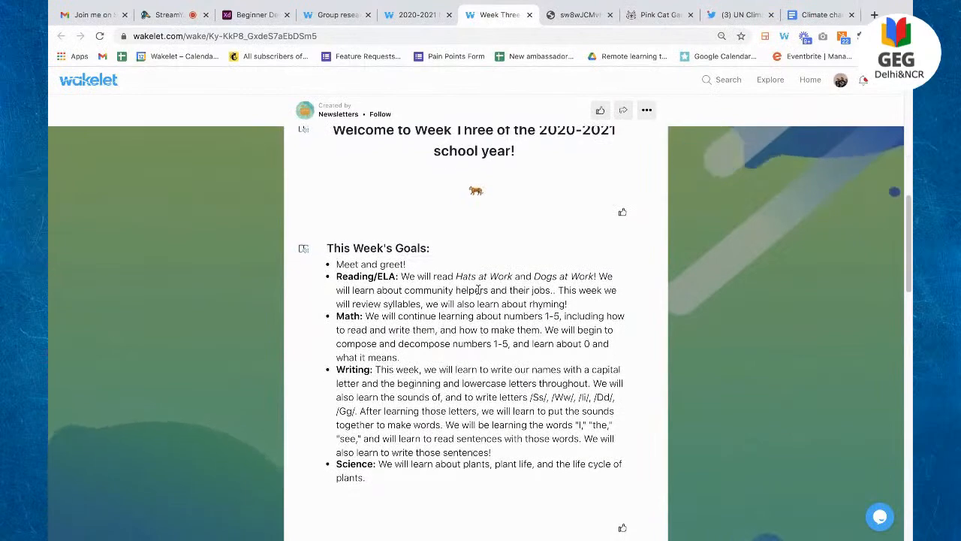
scroll(478, 289, down, 2)
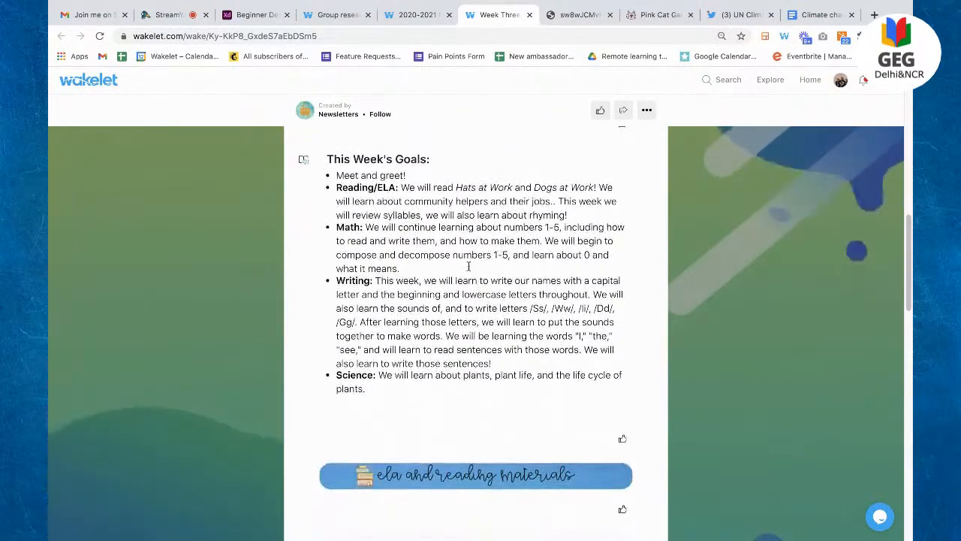
scroll(427, 190, down, 4)
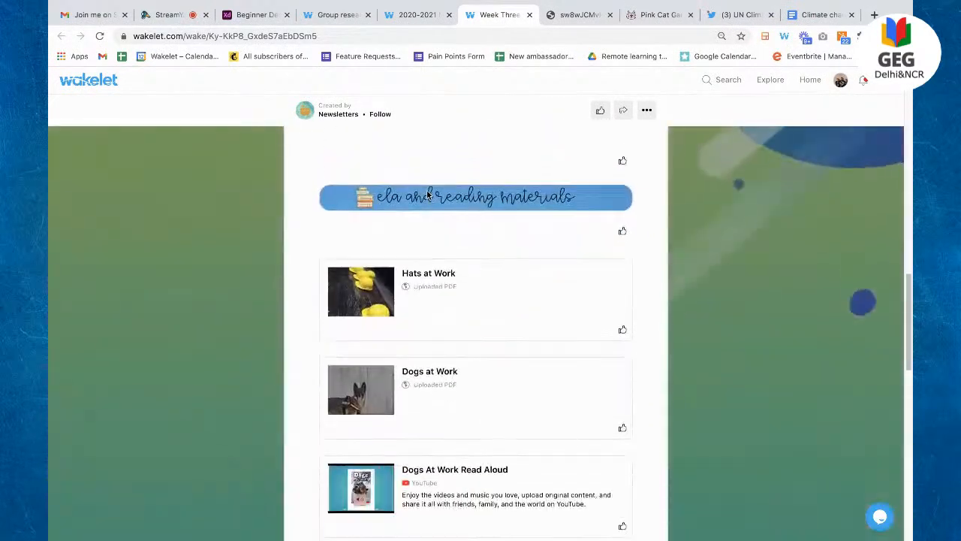
scroll(494, 195, down, 3)
scroll(493, 195, up, 1)
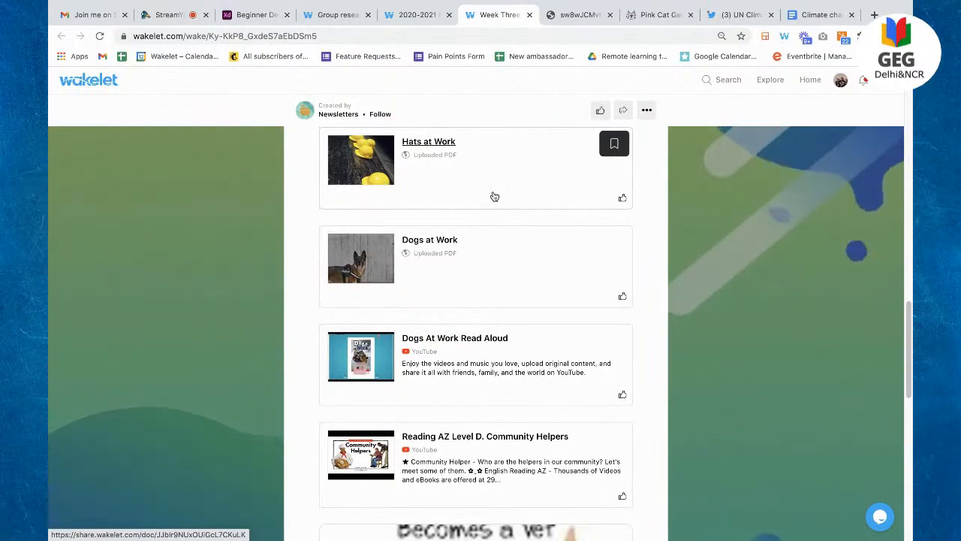
scroll(494, 196, down, 7)
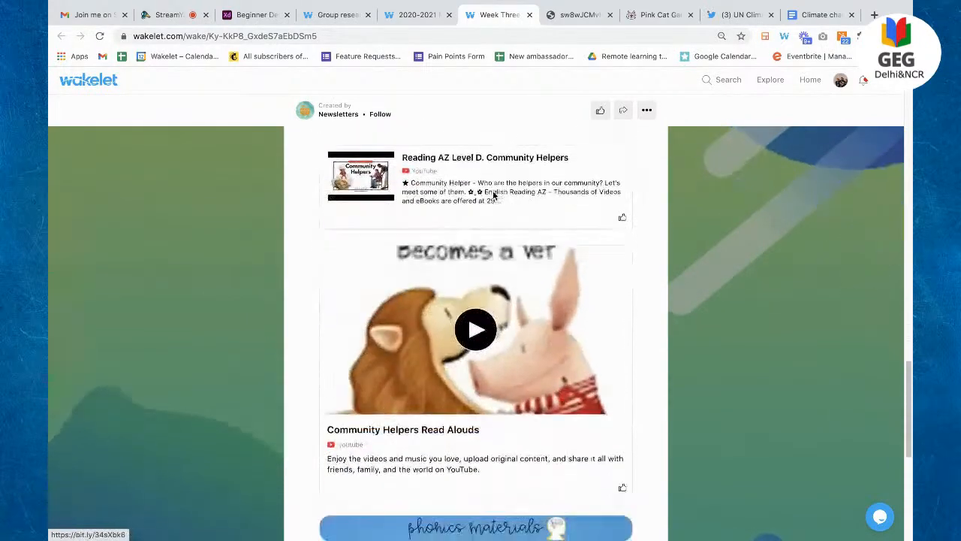
scroll(494, 197, down, 8)
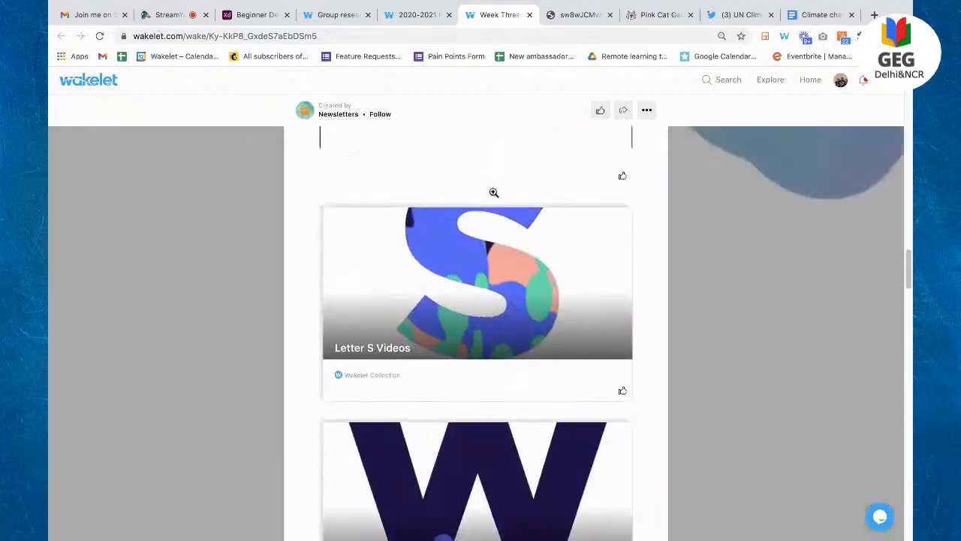
scroll(492, 203, up, 20)
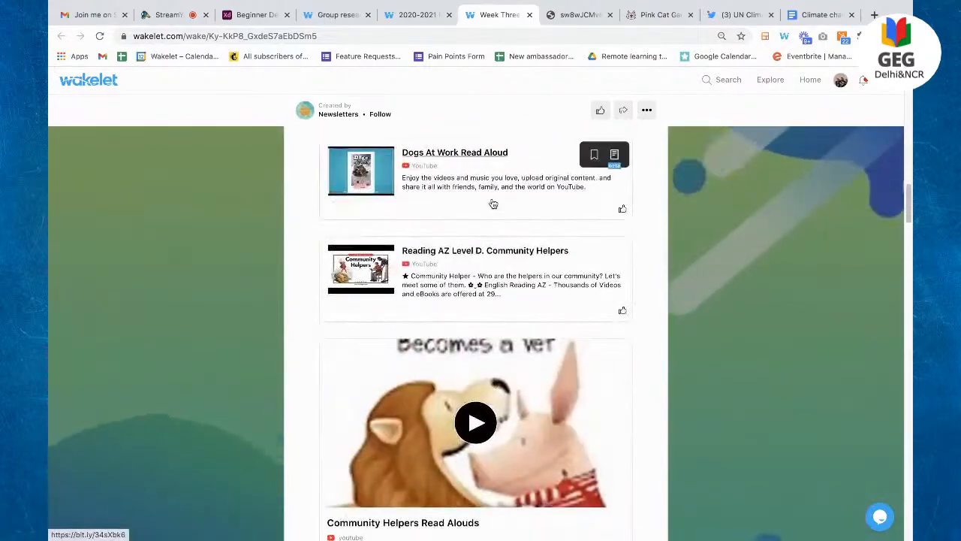
scroll(493, 203, down, 5)
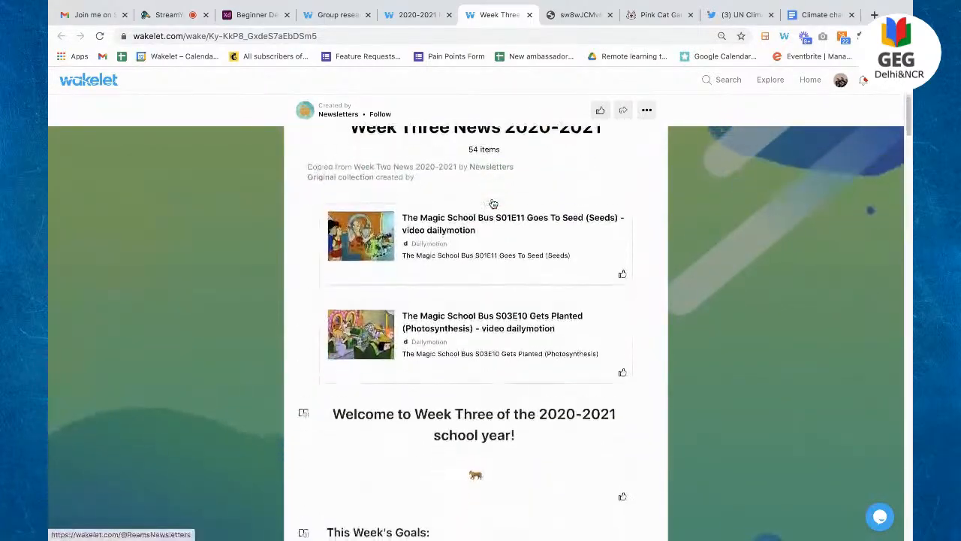
scroll(493, 203, down, 3)
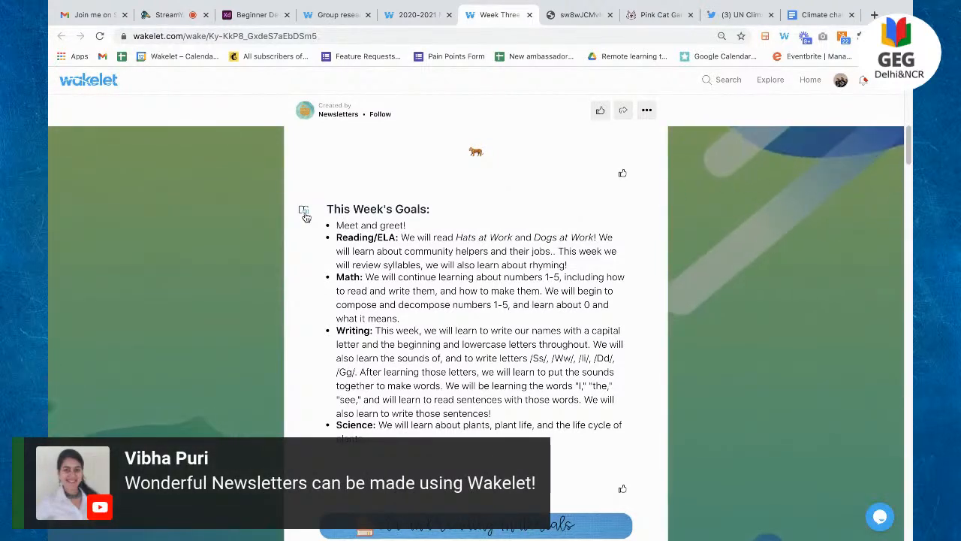
click(304, 215)
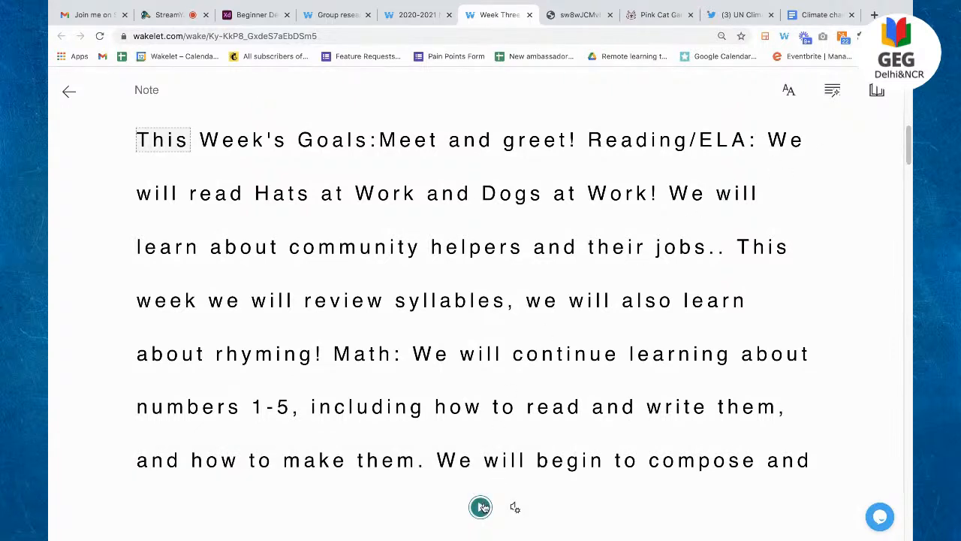
Step: Play read-aloud briefly, then try text sizes and letter spacing in Text Preferences
click(480, 506)
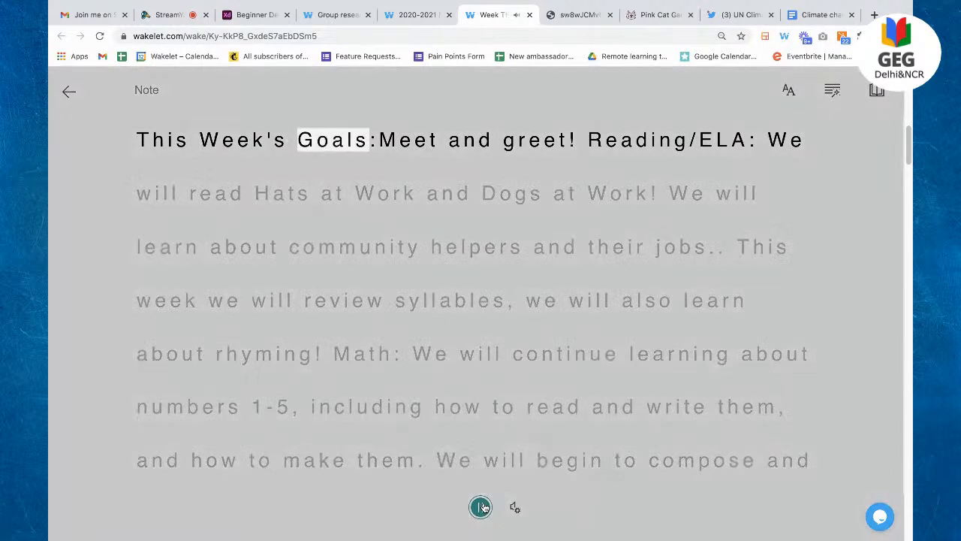
click(481, 507)
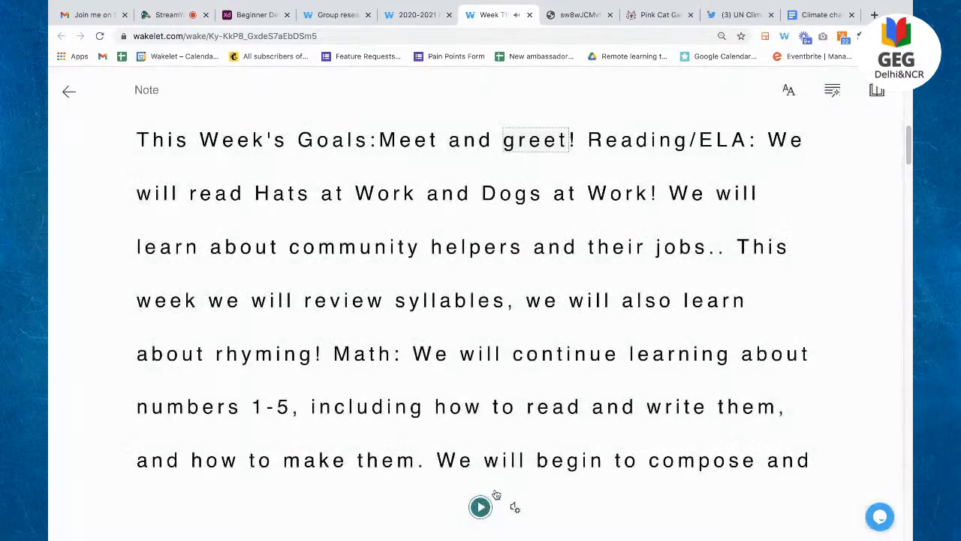
click(788, 91)
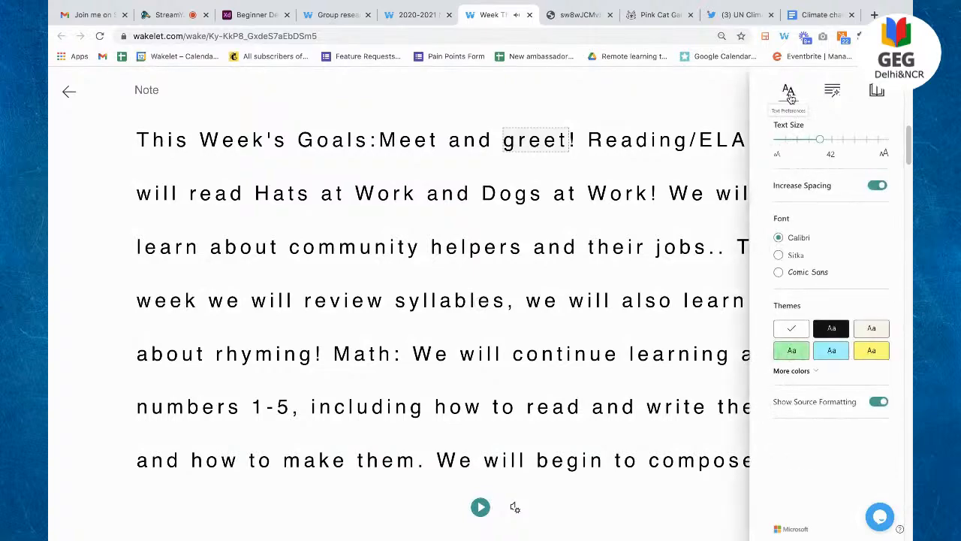
mouse_move(811, 142)
mouse_down()
mouse_move(782, 141)
mouse_move(869, 141)
mouse_move(796, 142)
mouse_up()
click(881, 186)
click(882, 186)
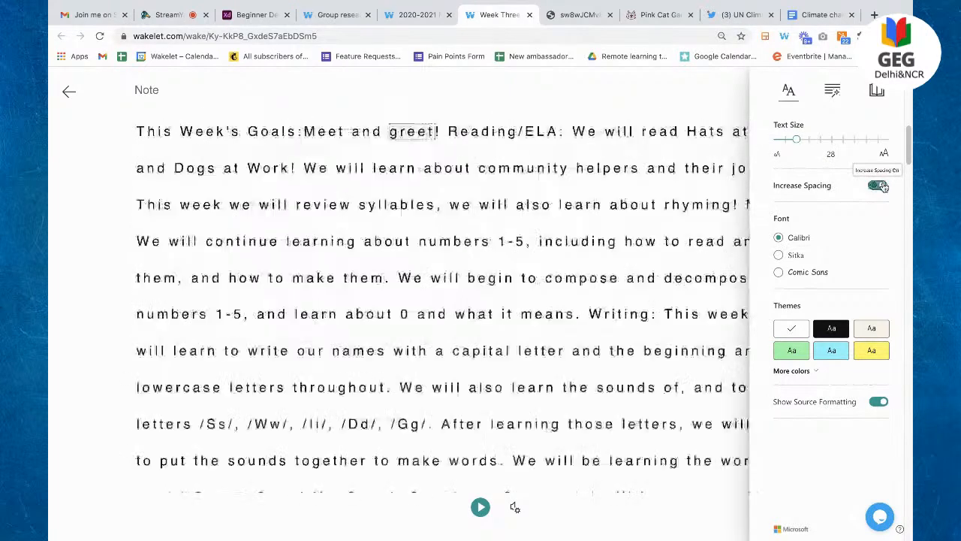
Step: Switch the font to Sitka, use the blue background theme, and enlarge text to 42
click(794, 274)
click(781, 256)
click(869, 348)
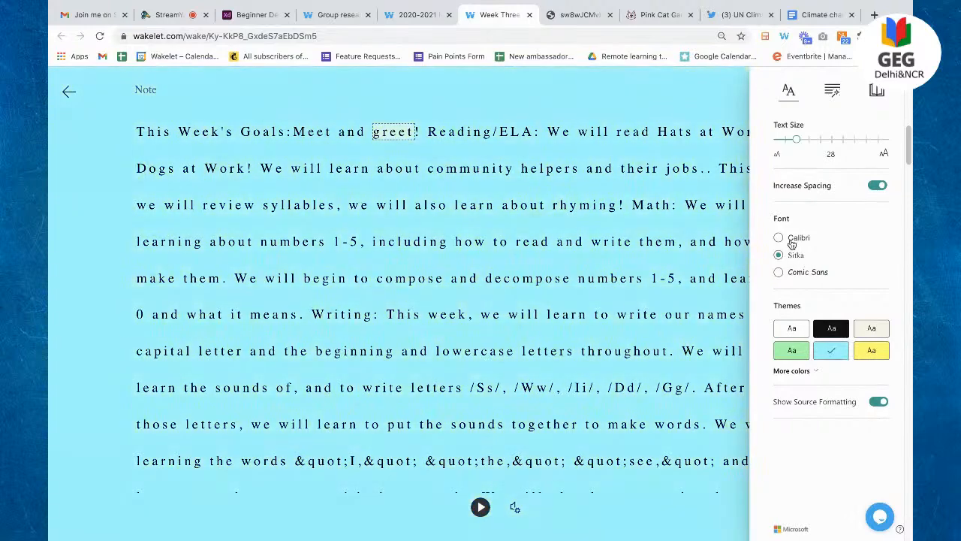
click(791, 240)
drag(798, 142, 820, 141)
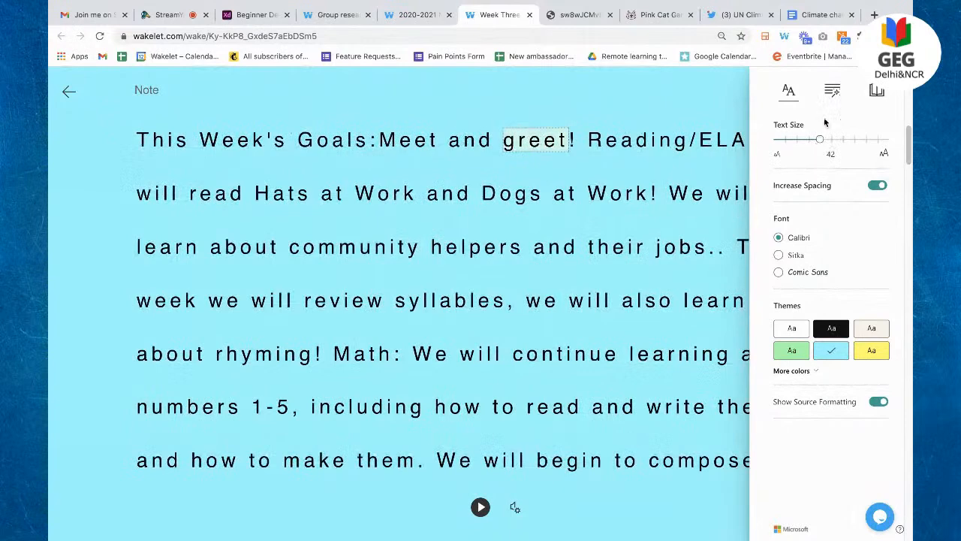
Step: Colour nouns and verbs, show the Picture Dictionary for 'Dogs', and open the Translate language list
click(833, 91)
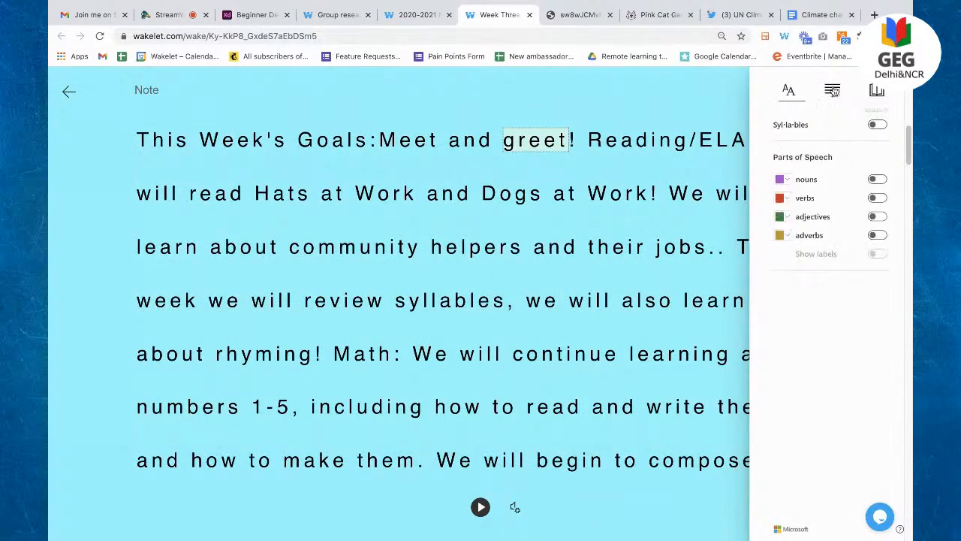
click(876, 181)
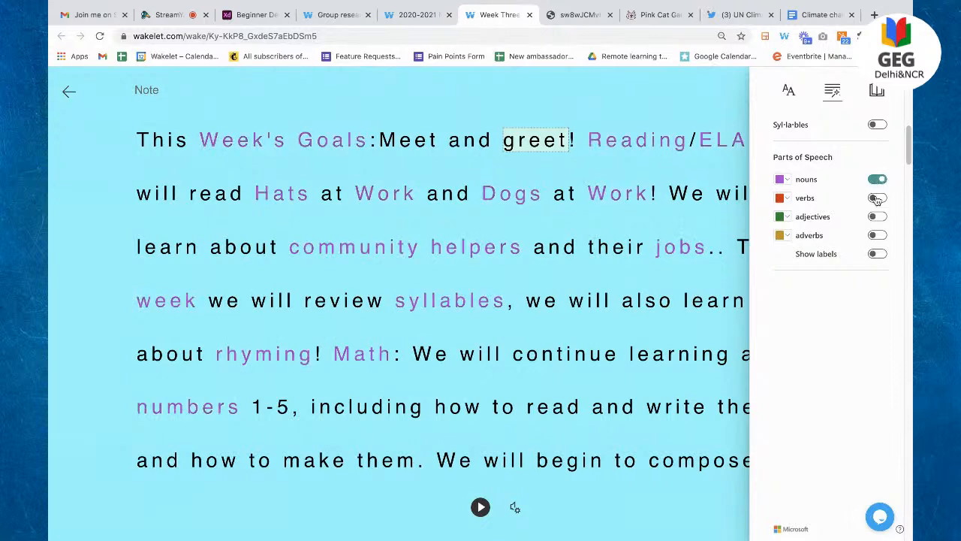
click(876, 199)
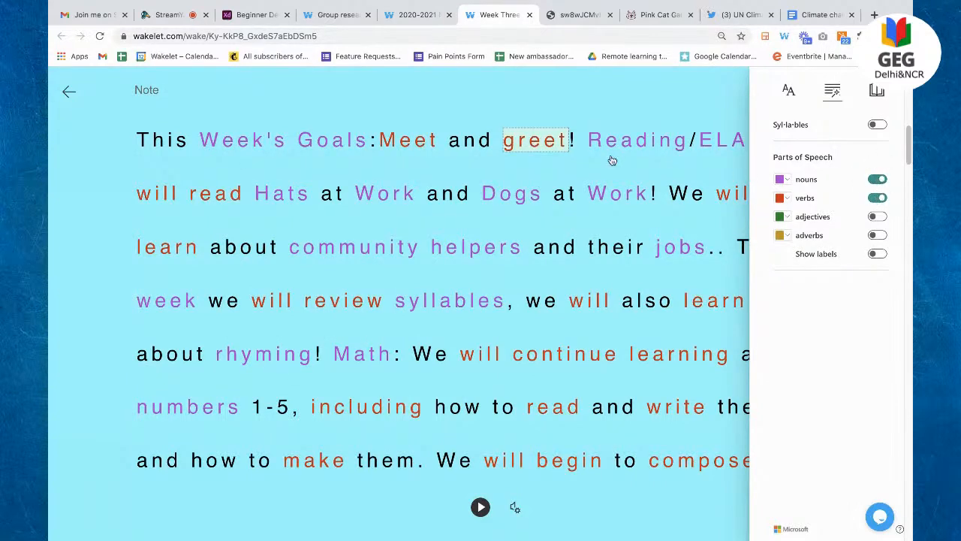
click(504, 196)
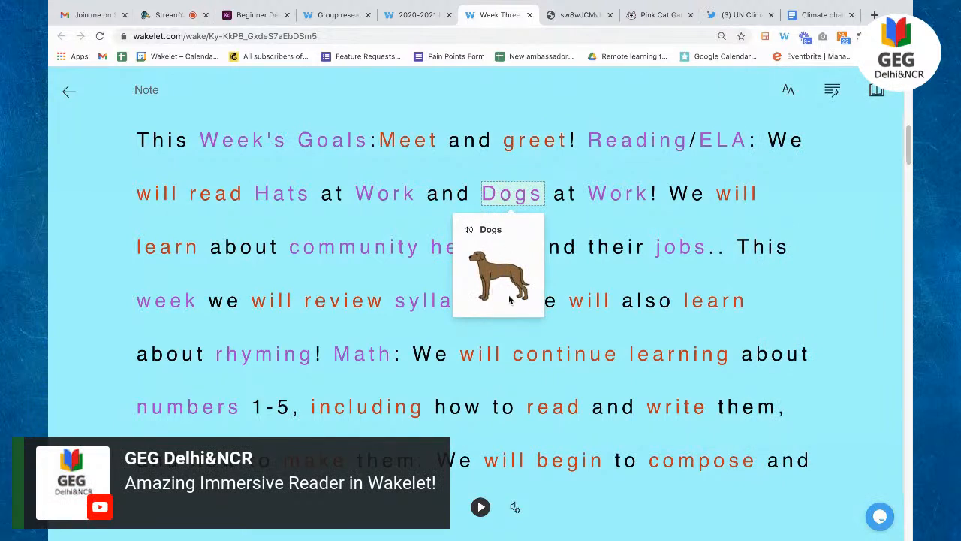
click(876, 92)
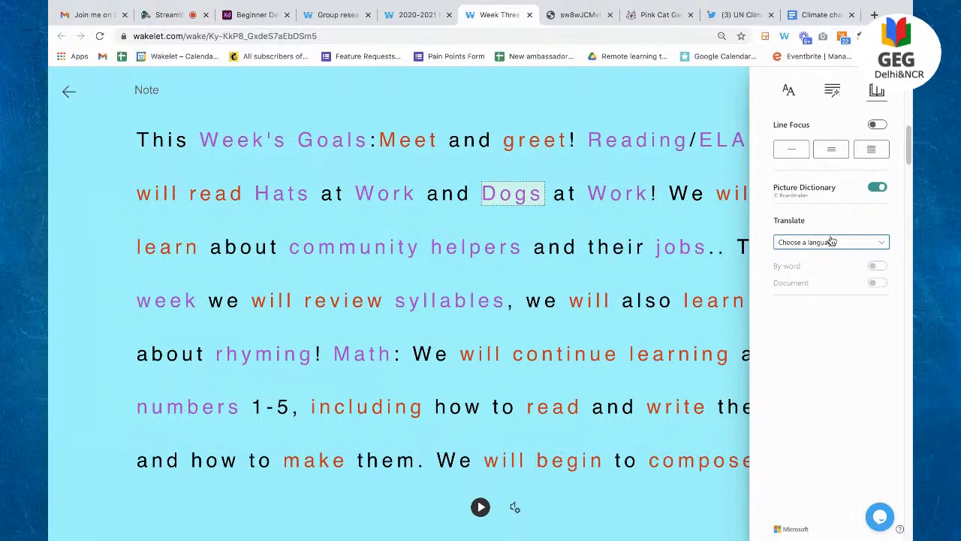
click(839, 244)
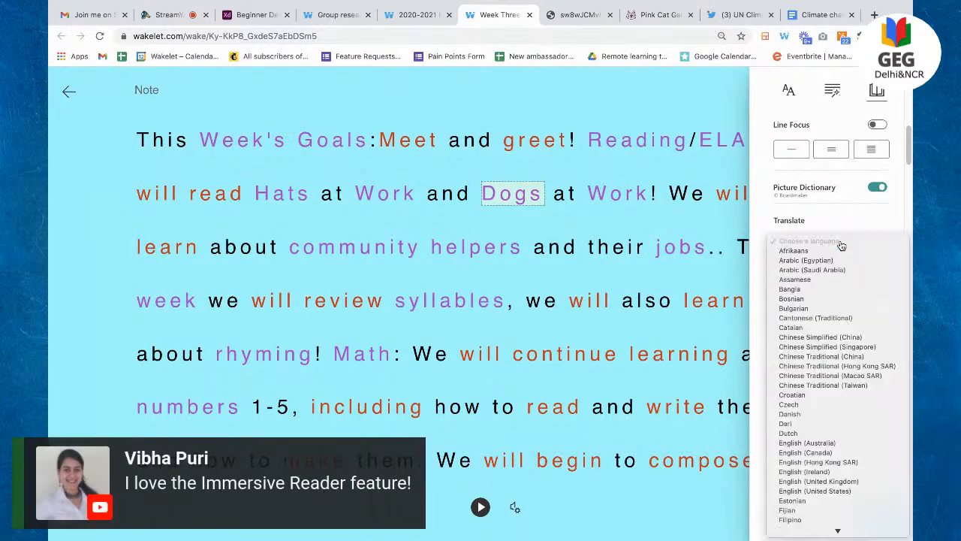
Step: Translate the whole note into Hindi and close the settings panel to read it
scroll(841, 277, down, 5)
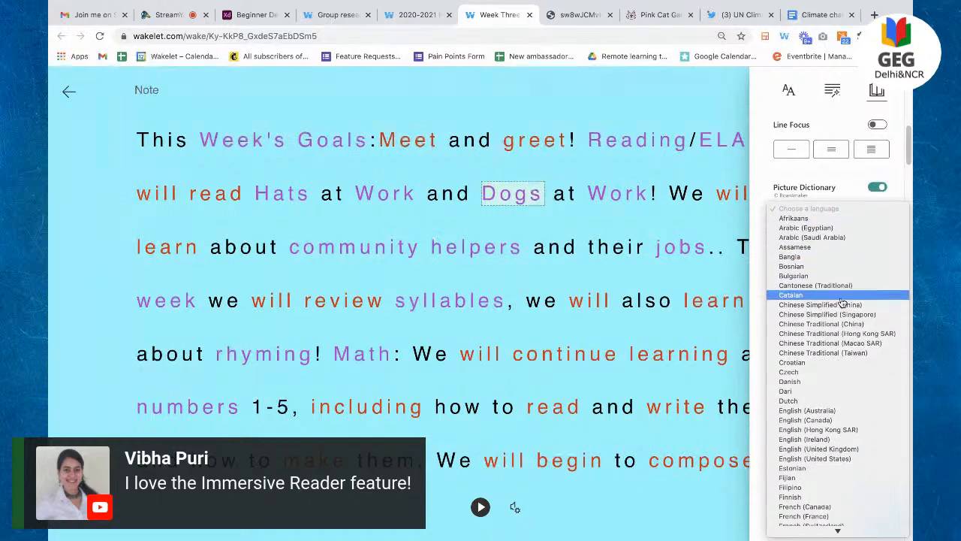
scroll(842, 303, down, 5)
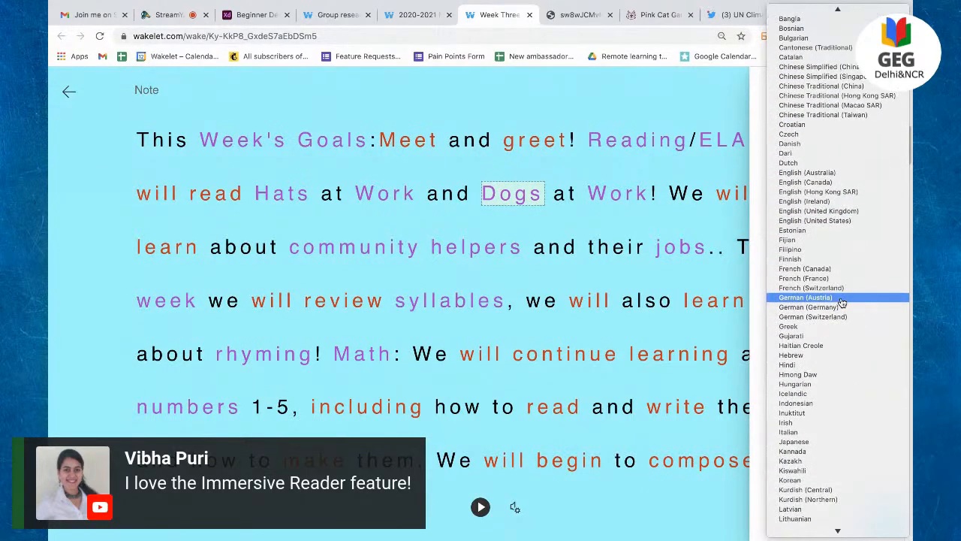
click(840, 365)
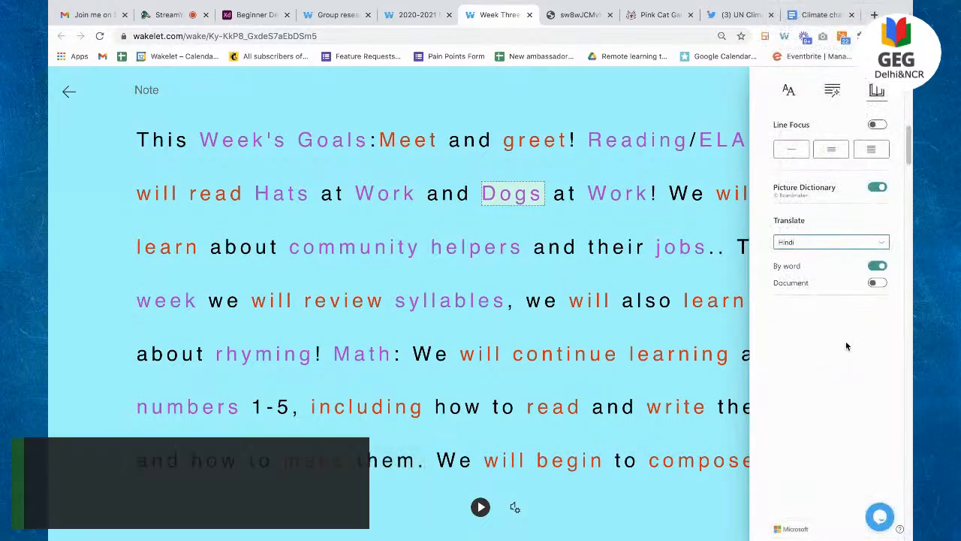
click(876, 283)
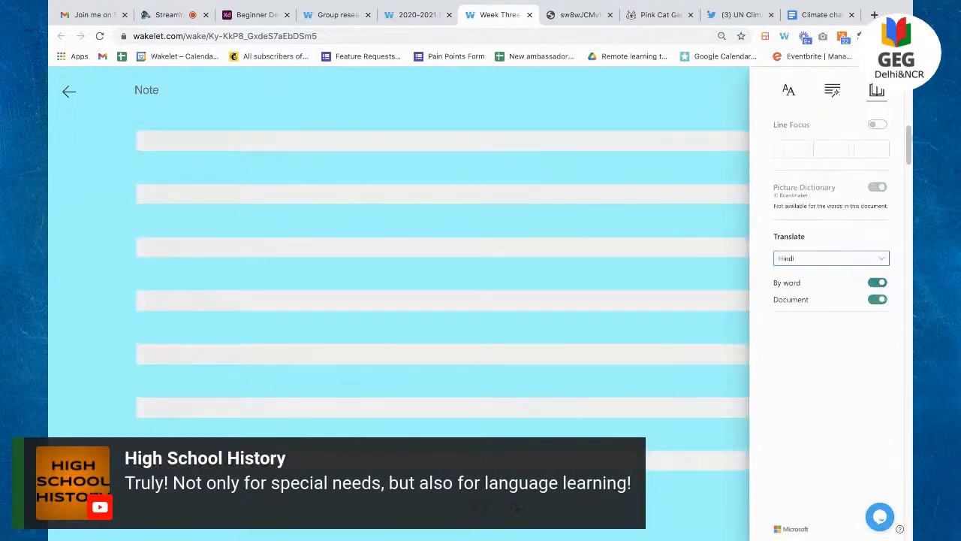
click(874, 92)
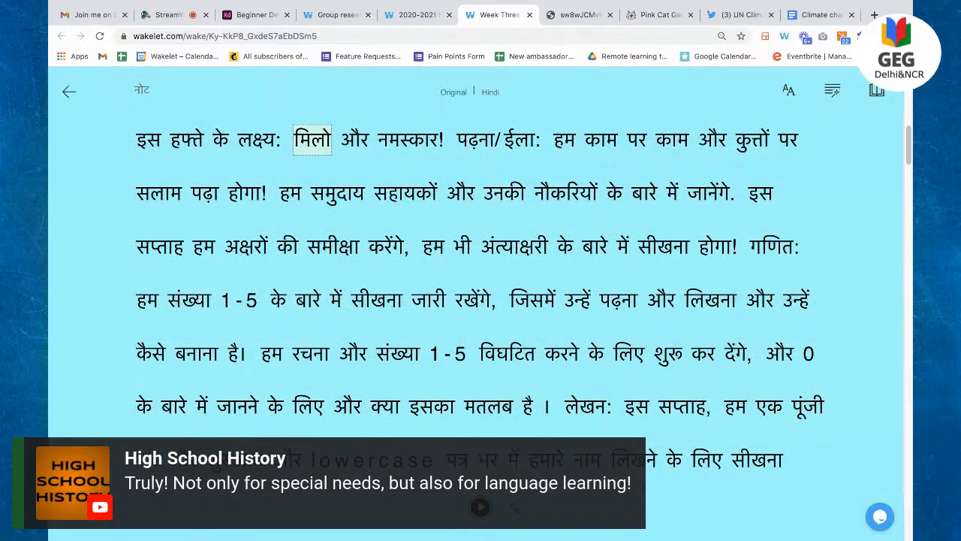
Step: Reopen the translation language list, then close it keeping Hindi selected
click(877, 90)
click(863, 258)
scroll(856, 303, down, 3)
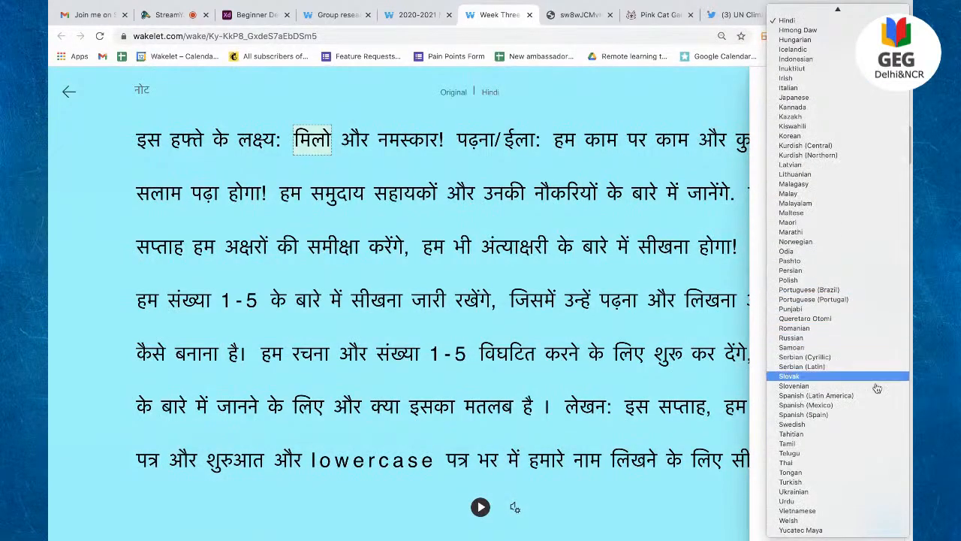
scroll(789, 307, up, 10)
click(685, 102)
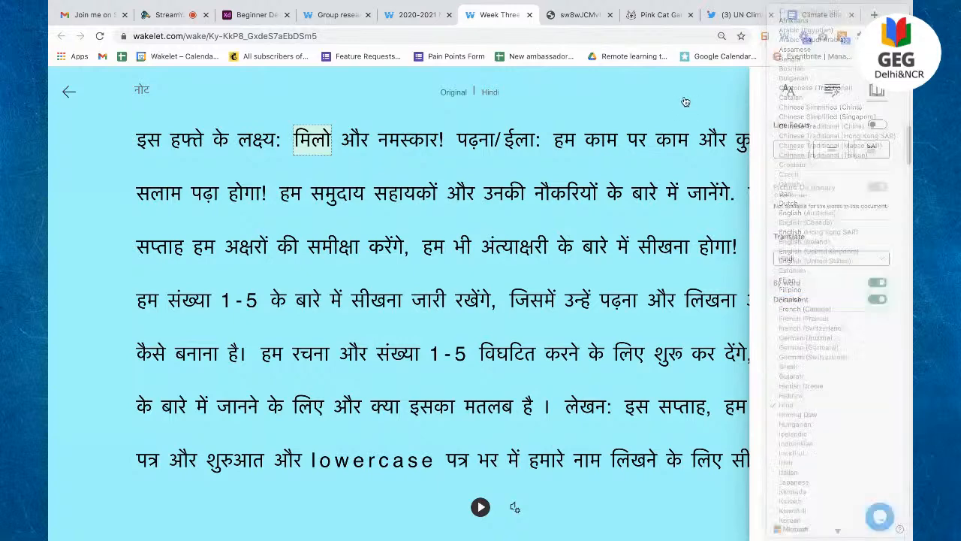
Step: Exit Immersive Reader back to Week Three News, then move to the Vowel Teams PDF tab's address bar
click(73, 94)
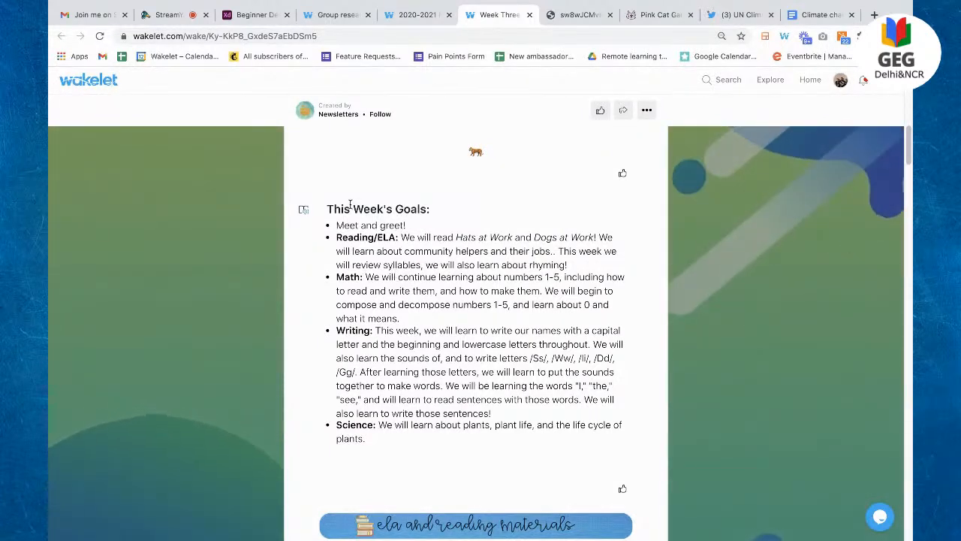
scroll(517, 314, up, 10)
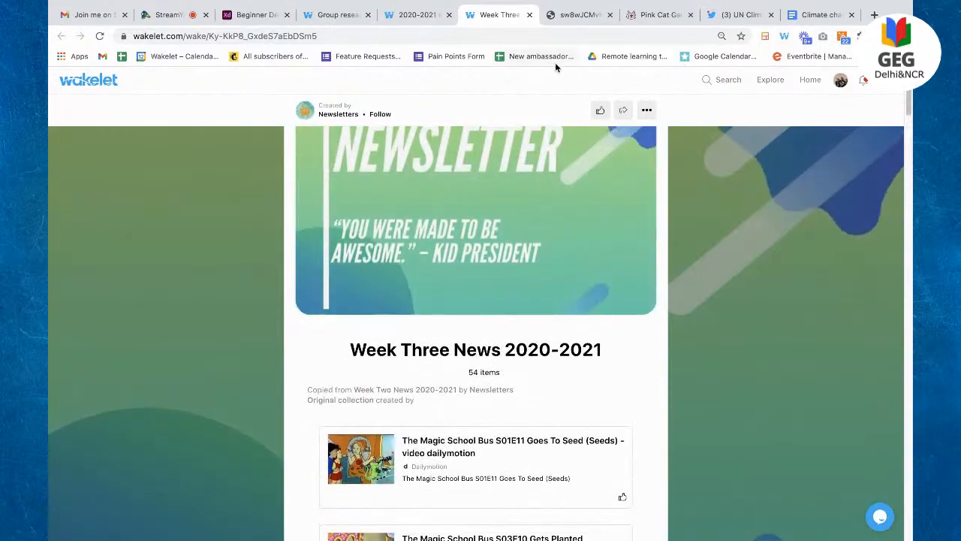
click(571, 15)
click(530, 40)
Step: Load the Wakelet Surf School page from the 'surf' address suggestion
text(su)
key(Return)
click(531, 42)
text(surf)
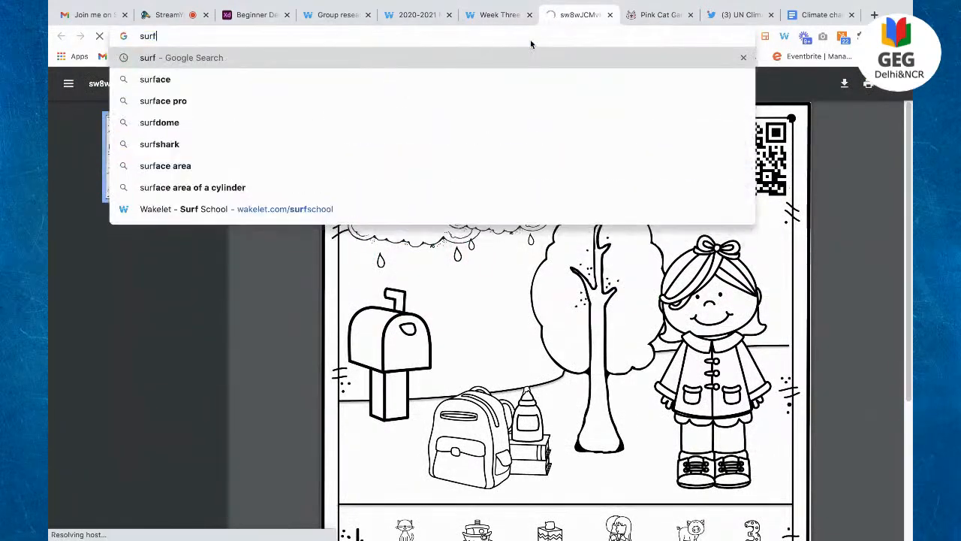
key(Down)
key(Down)
key(Down)
key(Down)
key(Down)
key(Down)
key(Down)
key(Return)
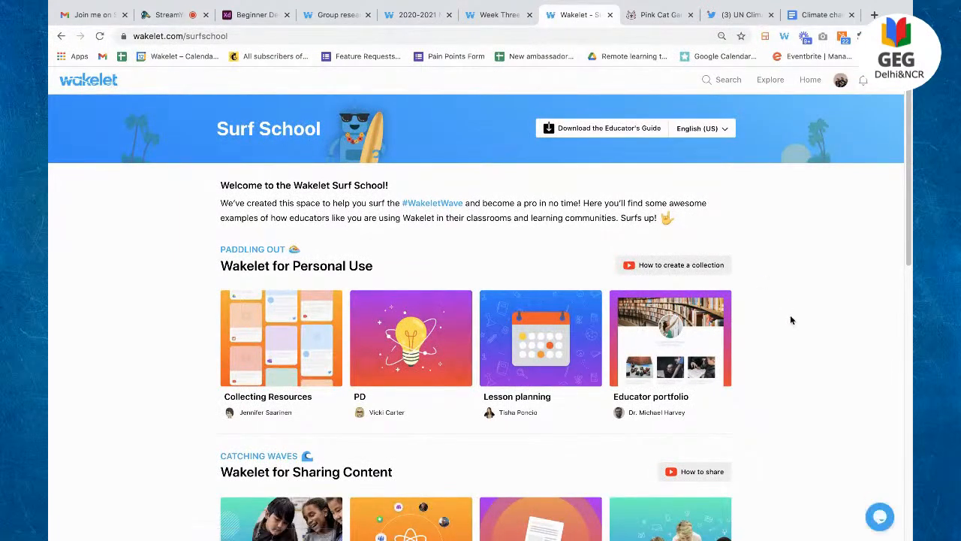
Step: Scroll Surf School's Collaboration and Students examples and back up, then switch to the Pink Cat Games tab
scroll(790, 320, down, 3)
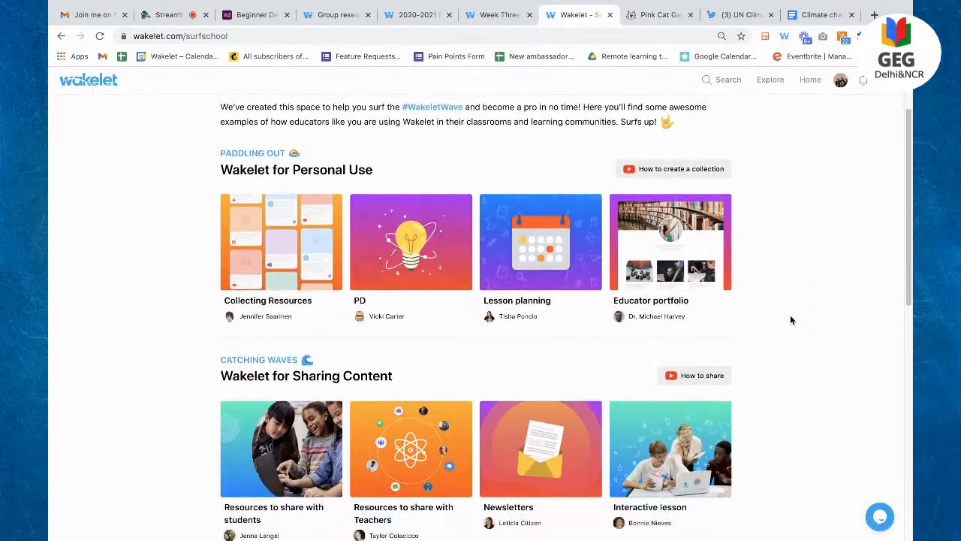
scroll(790, 320, down, 1)
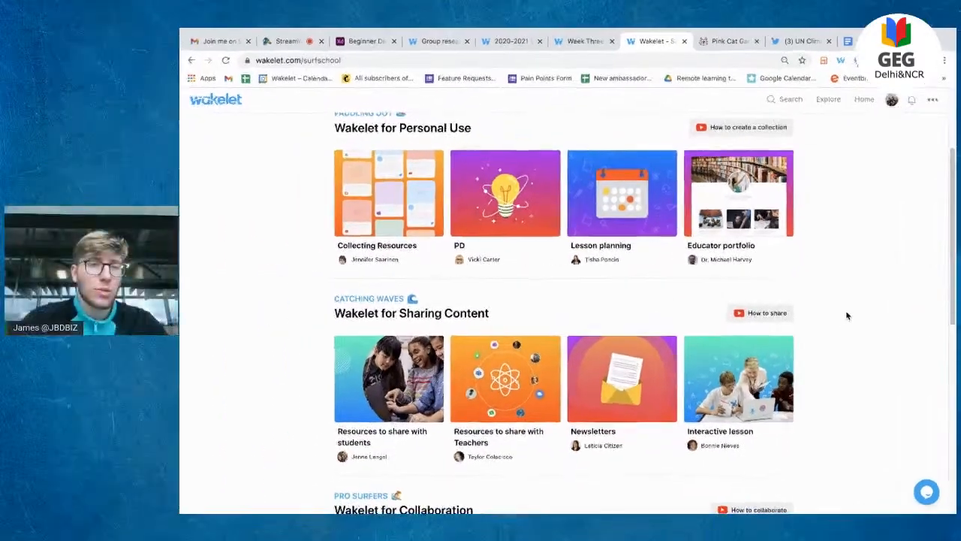
scroll(846, 314, down, 1)
scroll(846, 314, up, 1)
scroll(846, 315, down, 1)
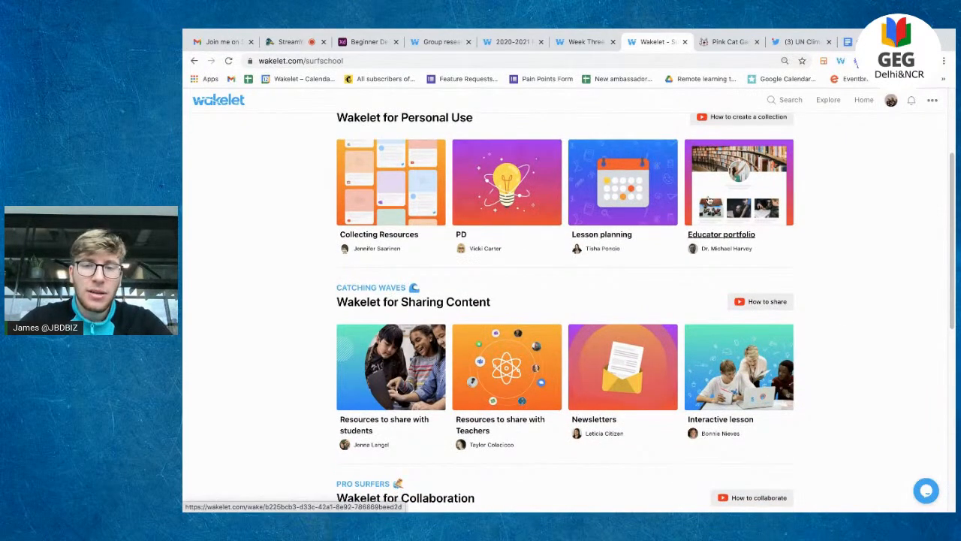
scroll(517, 202, down, 3)
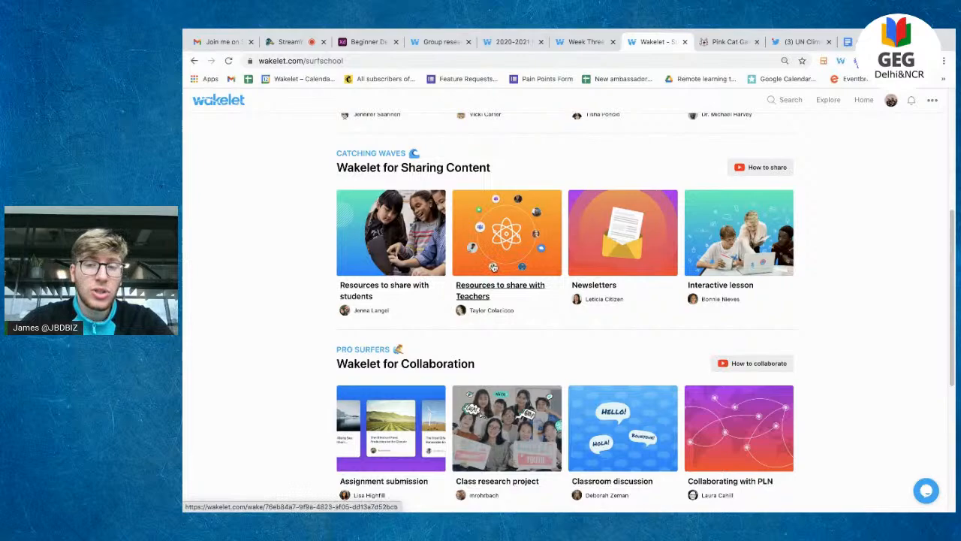
scroll(747, 248, down, 2)
scroll(747, 248, down, 2)
scroll(747, 247, down, 1)
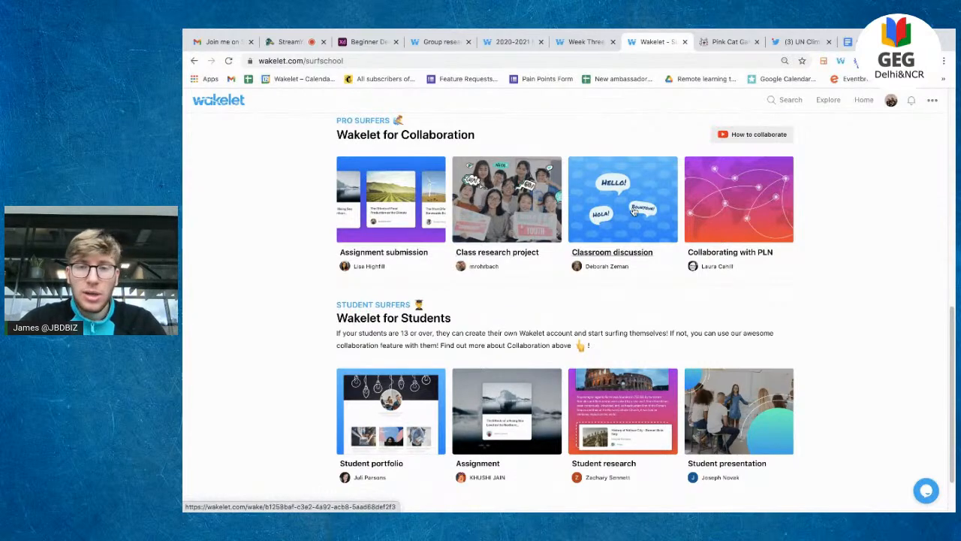
scroll(633, 212, down, 2)
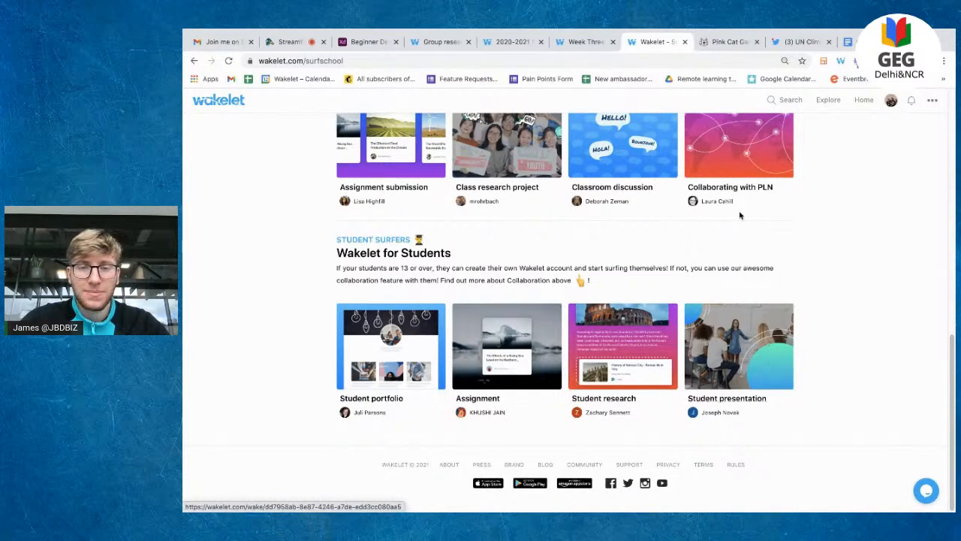
scroll(793, 275, up, 15)
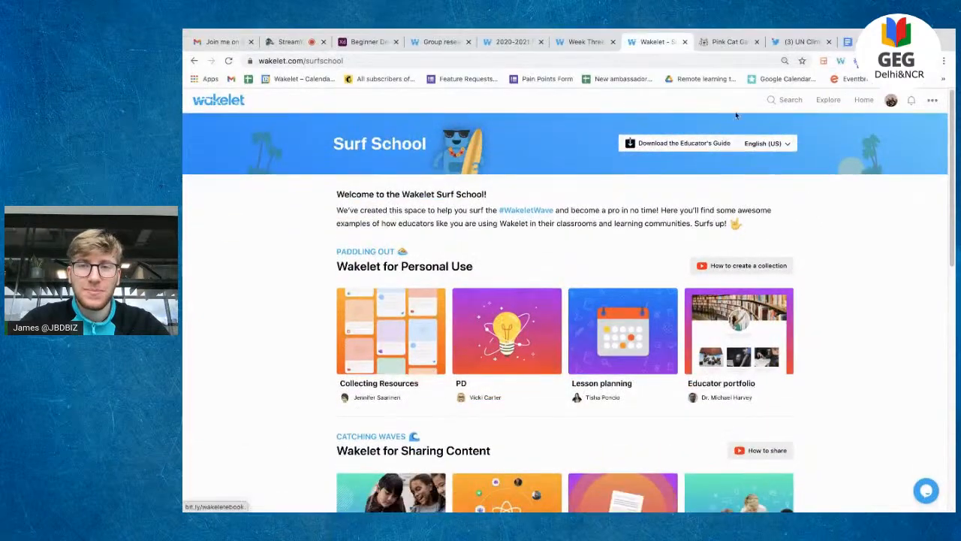
click(725, 41)
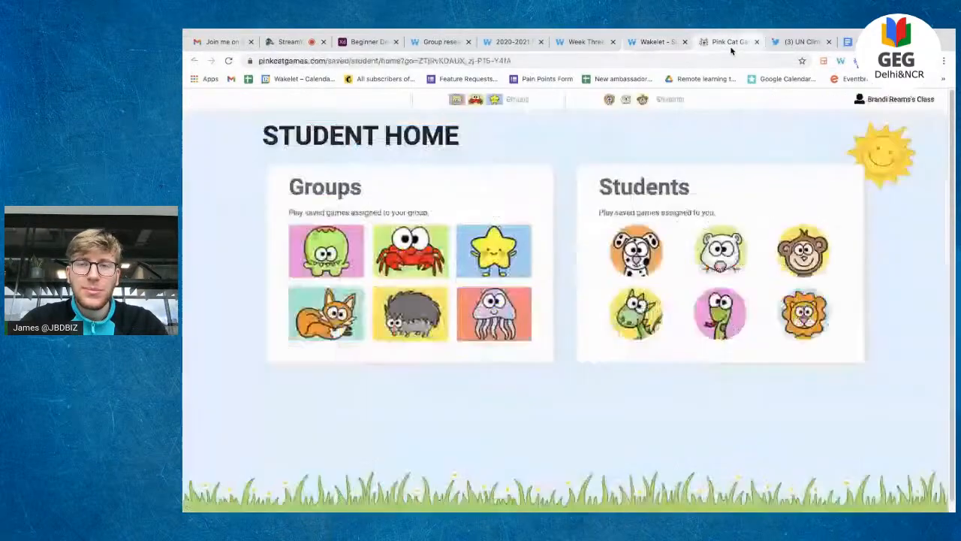
Step: Load community.wakelet.com and scroll down to its How it works section
click(706, 61)
text(co)
key(Return)
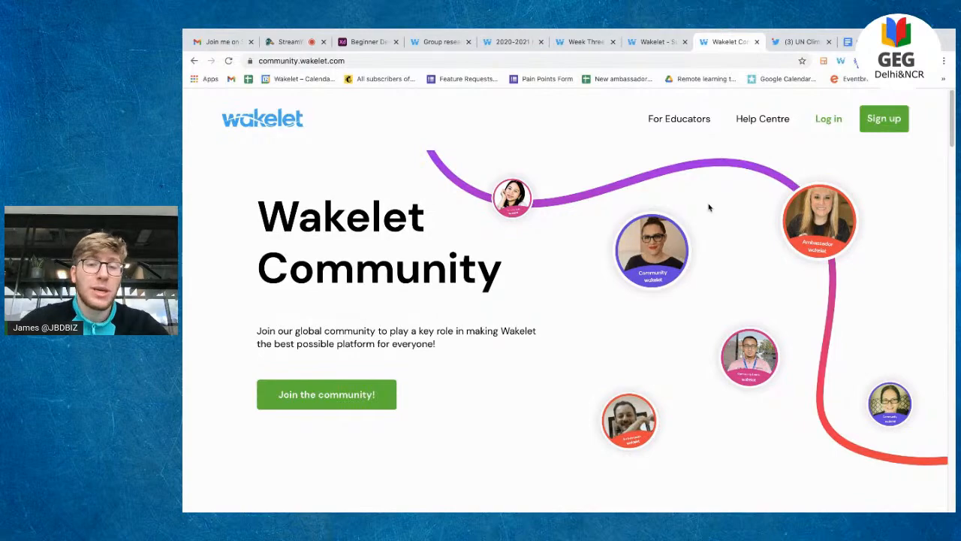
scroll(709, 207, down, 5)
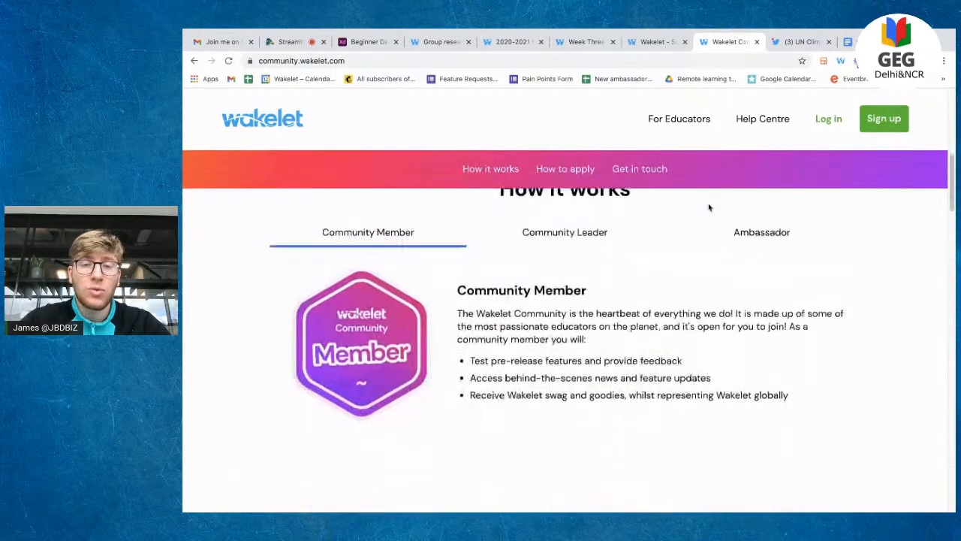
scroll(709, 207, up, 1)
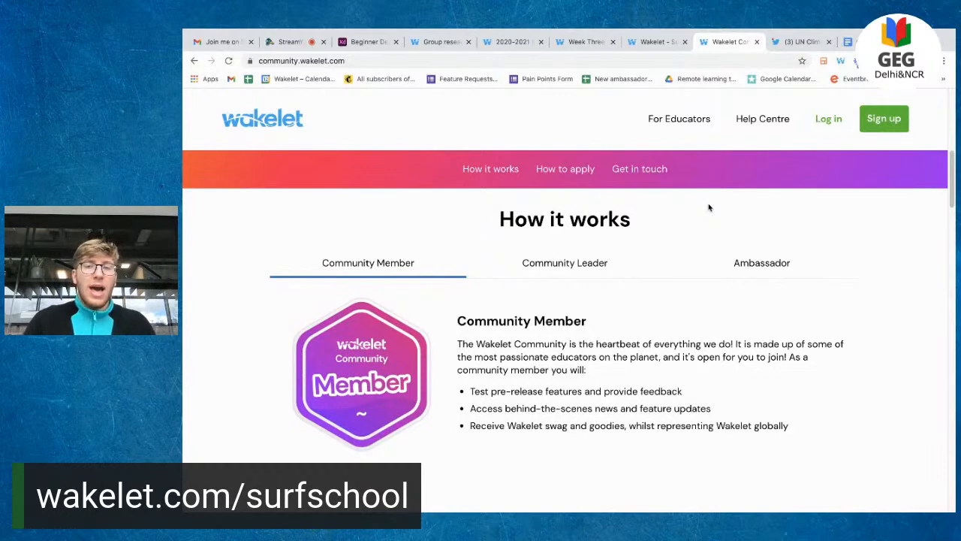
scroll(708, 207, down, 1)
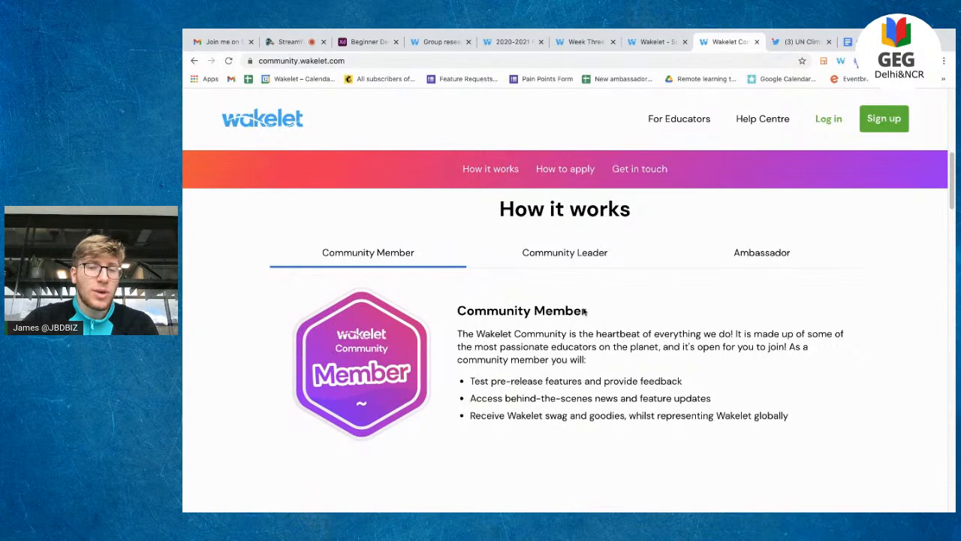
Step: View the Community Leader and Ambassador role details, then scroll down to the community photo collage
click(569, 255)
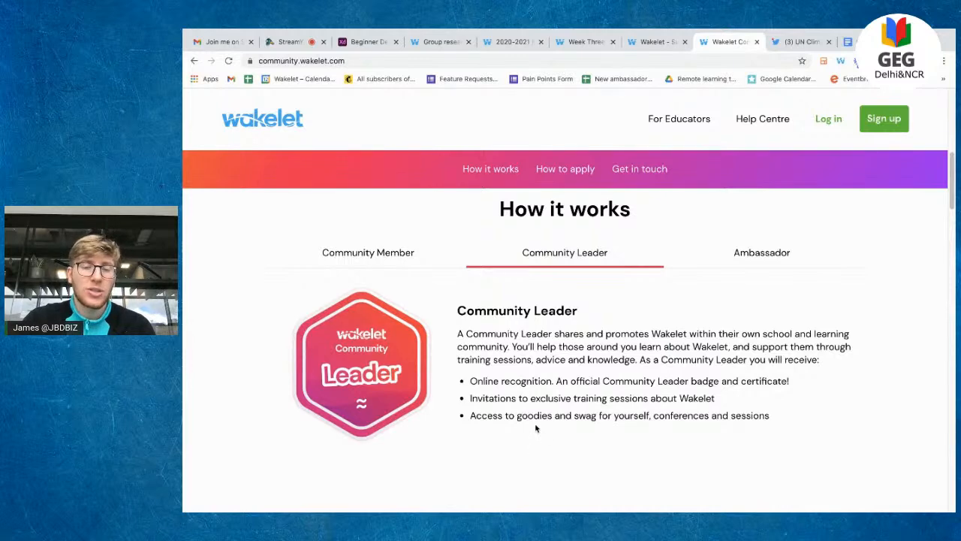
click(758, 263)
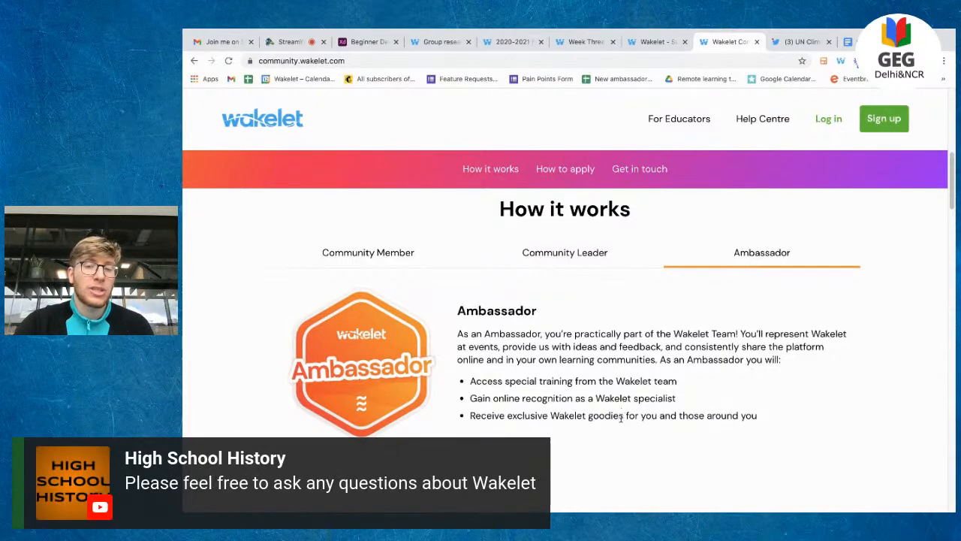
scroll(620, 417, down, 5)
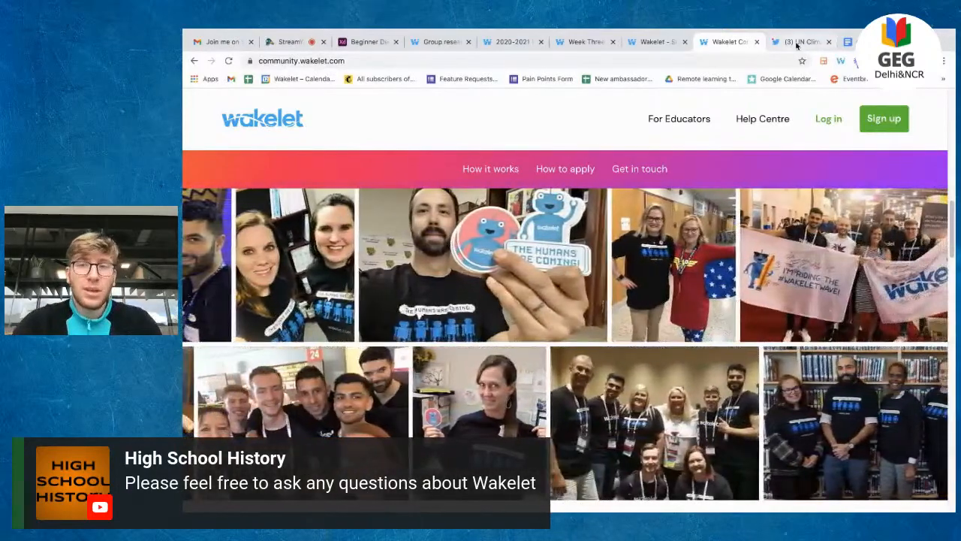
click(797, 44)
Step: Load schools.wakelet.com and zoom the page in with Ctrl+Plus
click(718, 61)
text(sch)
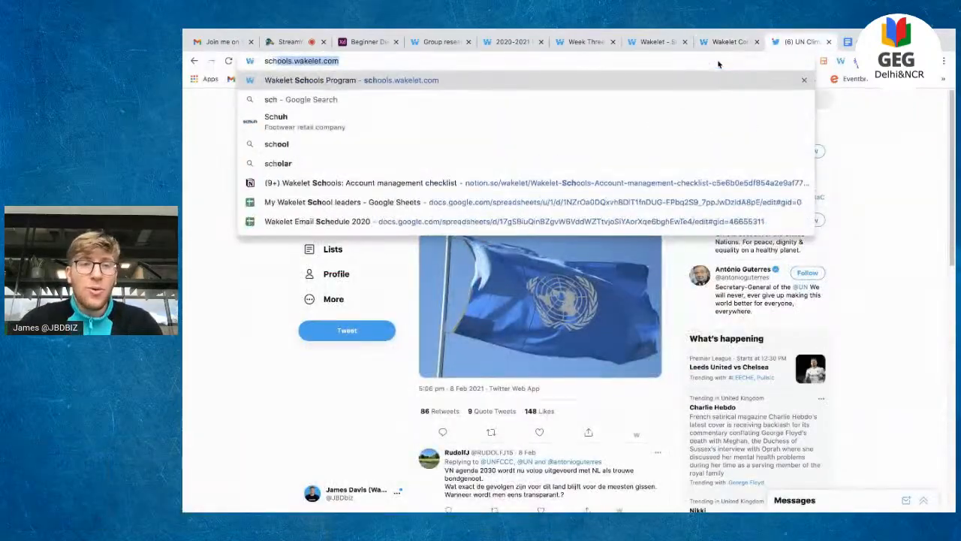
key(Return)
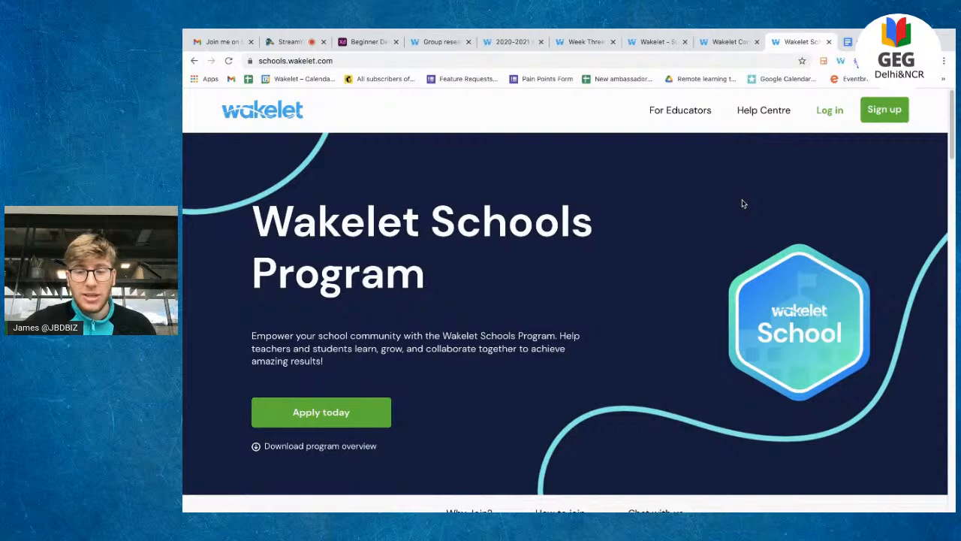
key(ctrl+plus)
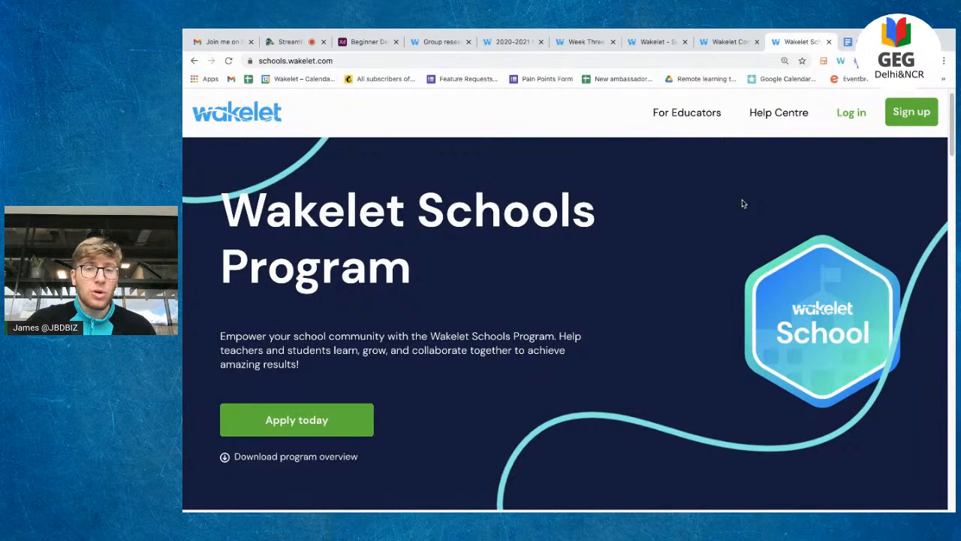
Step: Review the Schools Program's Why join benefits and How to join responsibilities, then return to StreamYard
scroll(738, 230, down, 1)
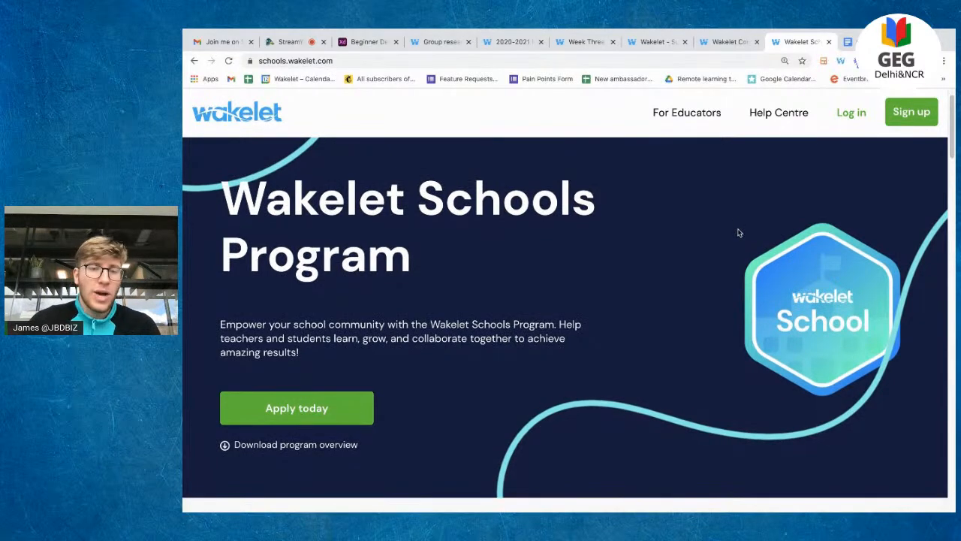
scroll(738, 232, down, 5)
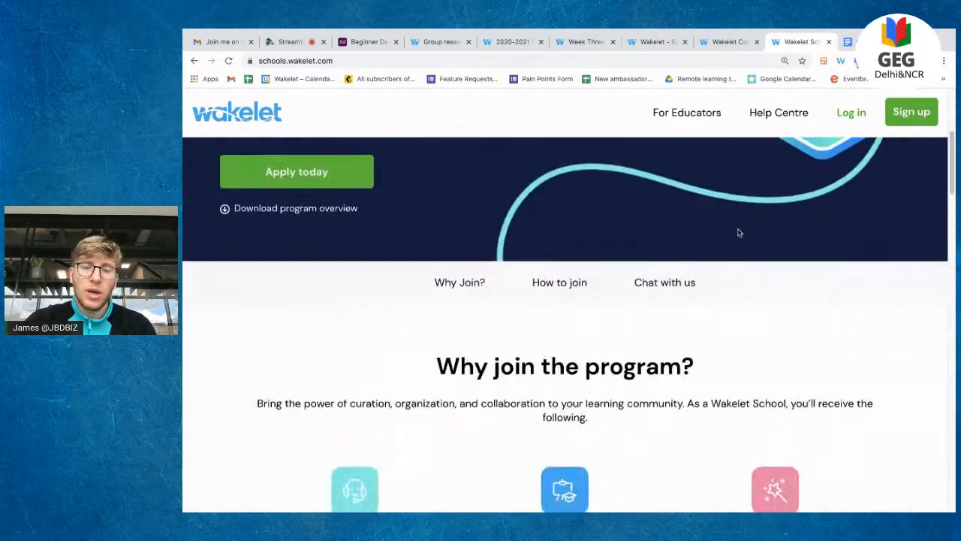
scroll(738, 233, down, 2)
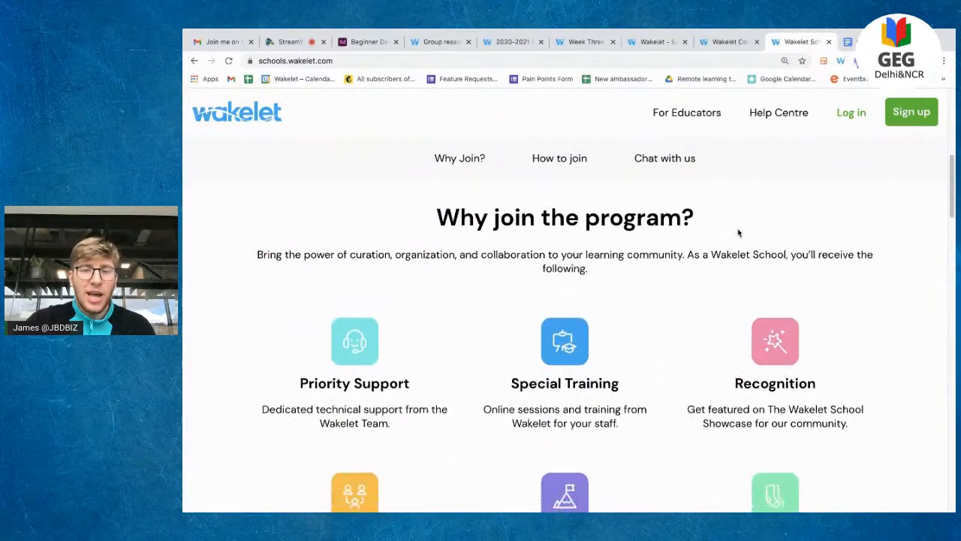
scroll(738, 232, down, 1)
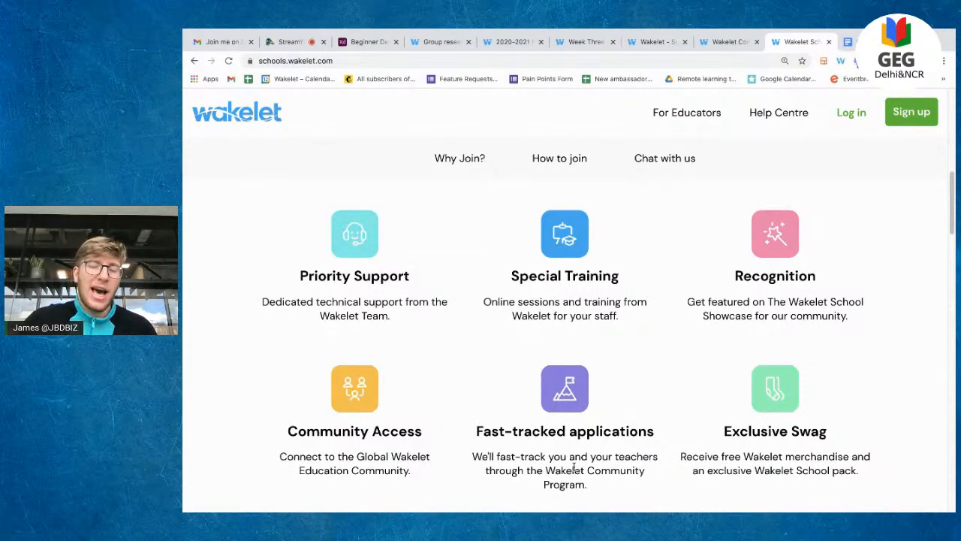
triple_click(773, 469)
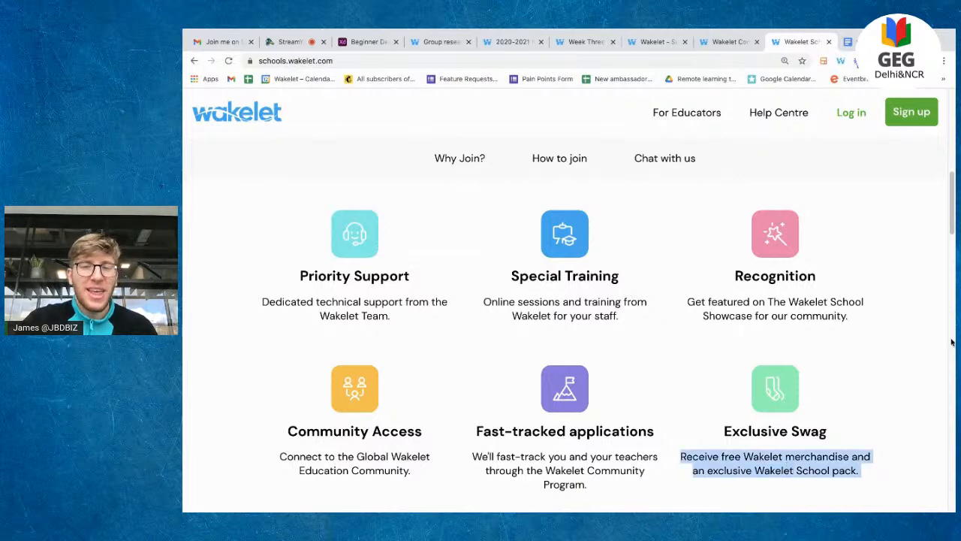
click(902, 367)
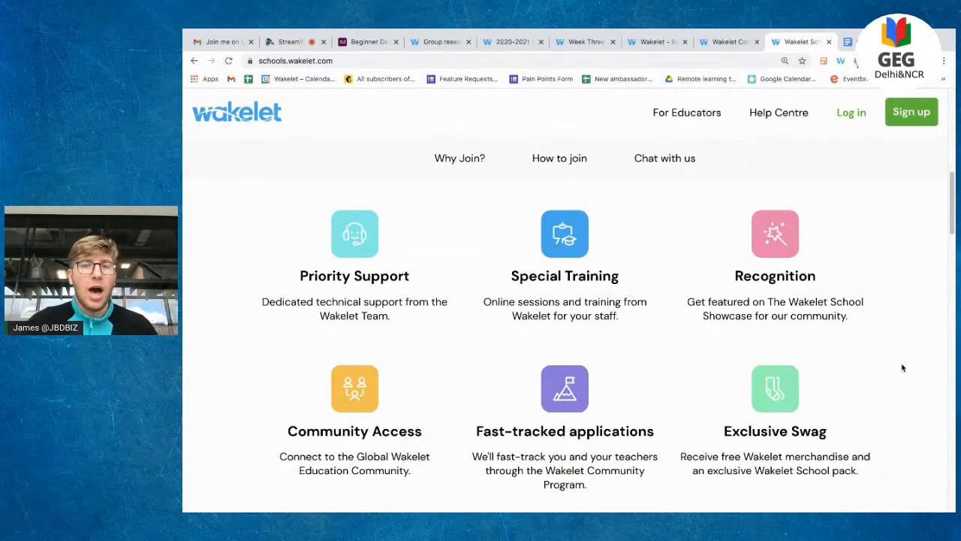
scroll(903, 367, down, 6)
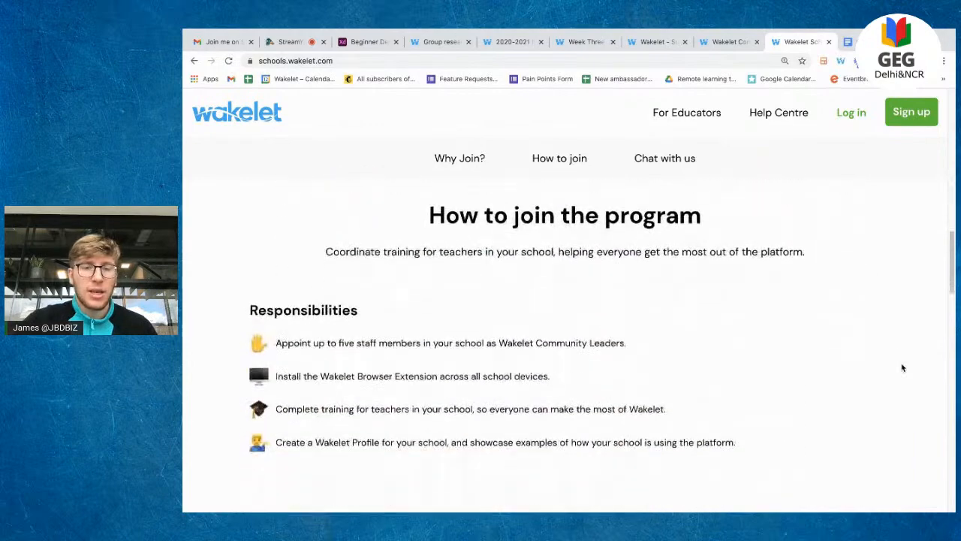
scroll(902, 367, up, 1)
scroll(902, 368, up, 6)
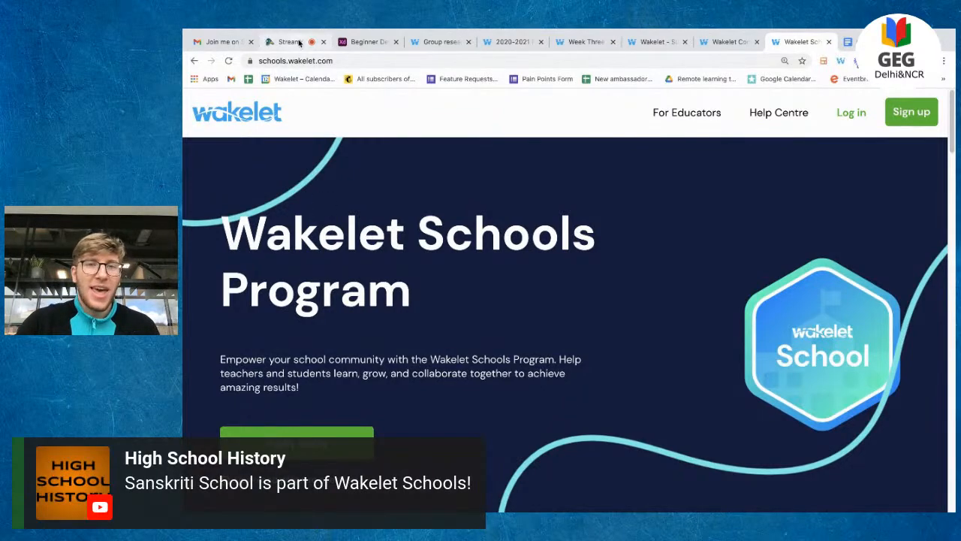
click(293, 42)
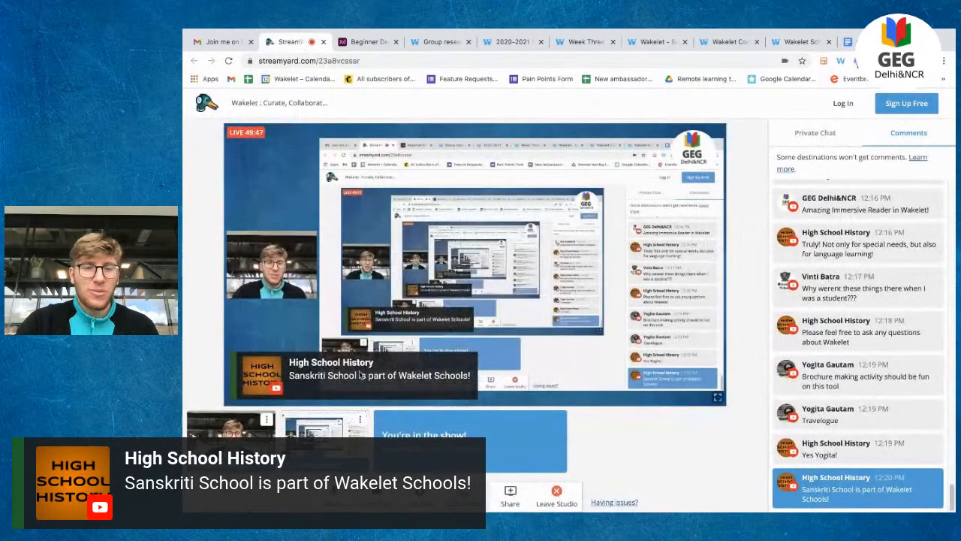